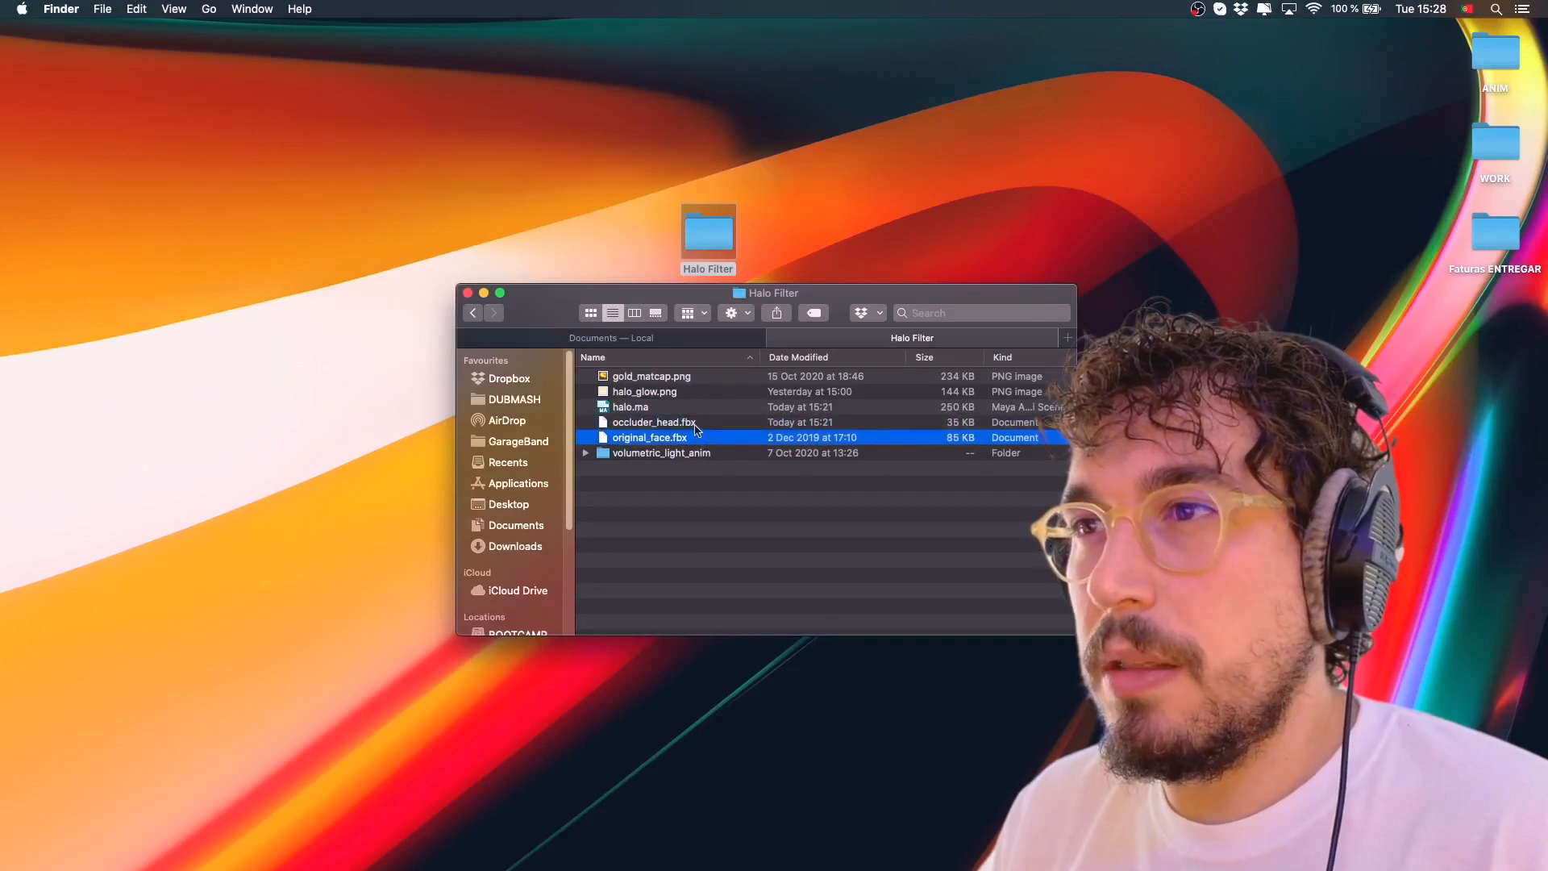
Bring original_face.fbx from the Halo Filter folder into the Maya scene
left_click(699, 426)
left_click(698, 439)
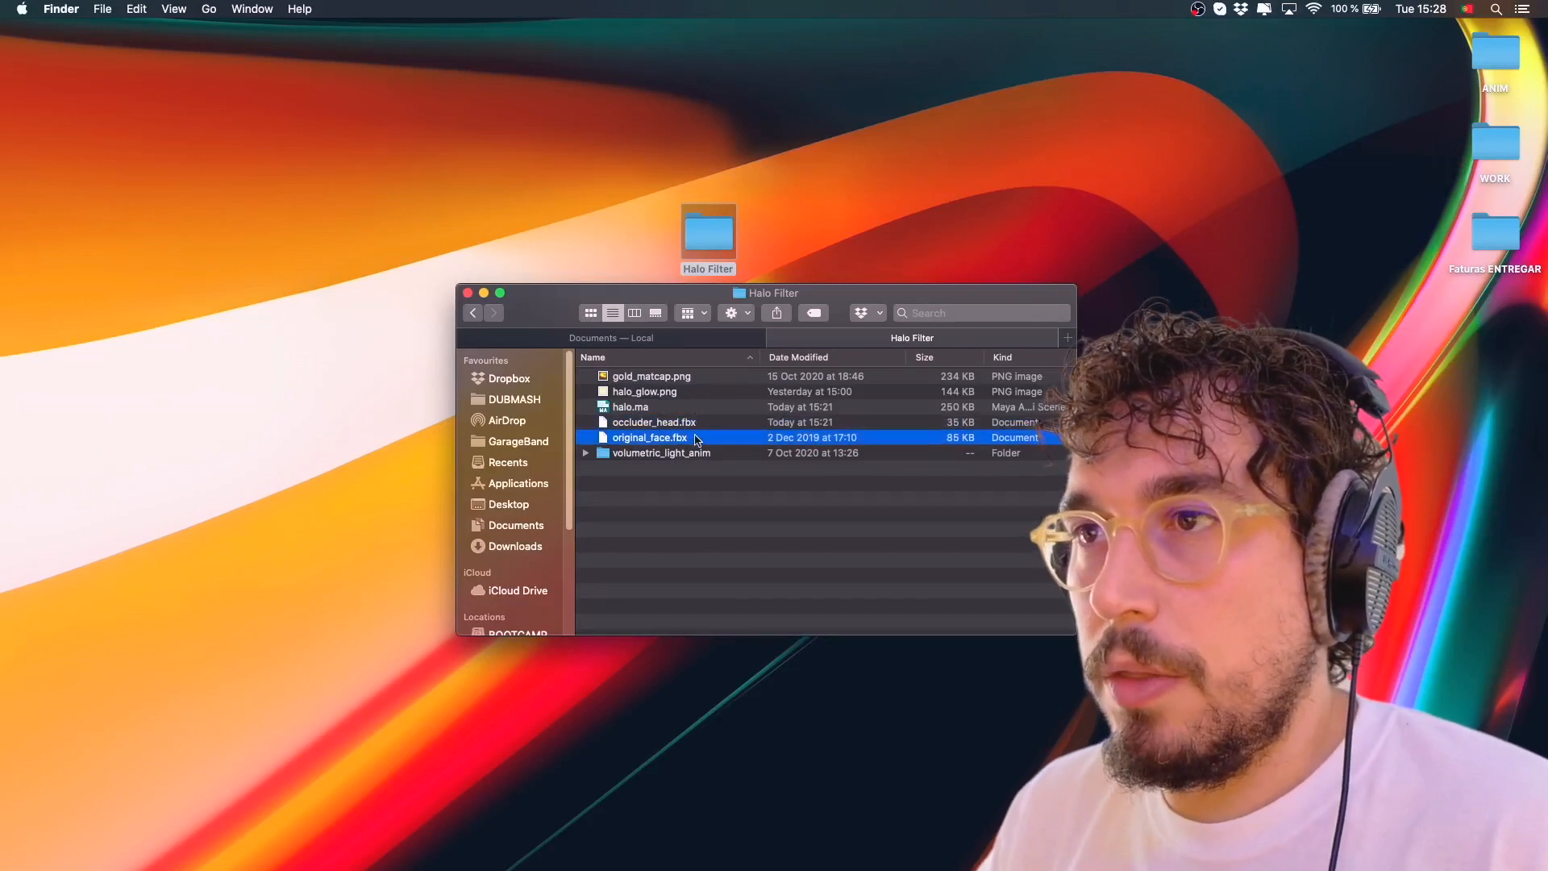
key("Up")
key("Down")
mouse_move(726, 867)
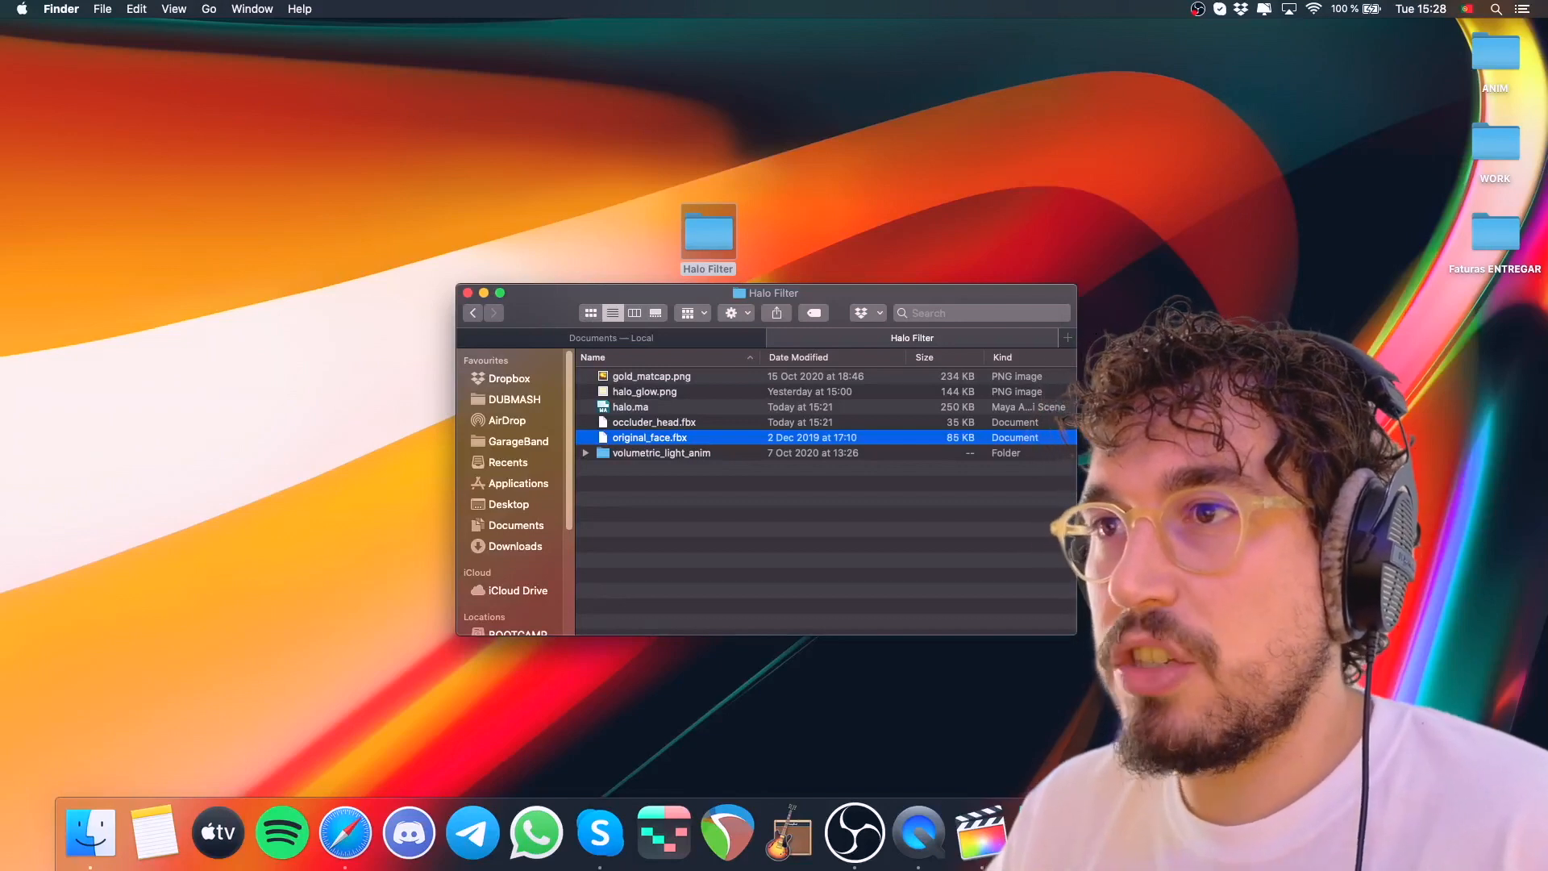
left_click(1173, 834)
mouse_move(154, 855)
left_click(91, 835)
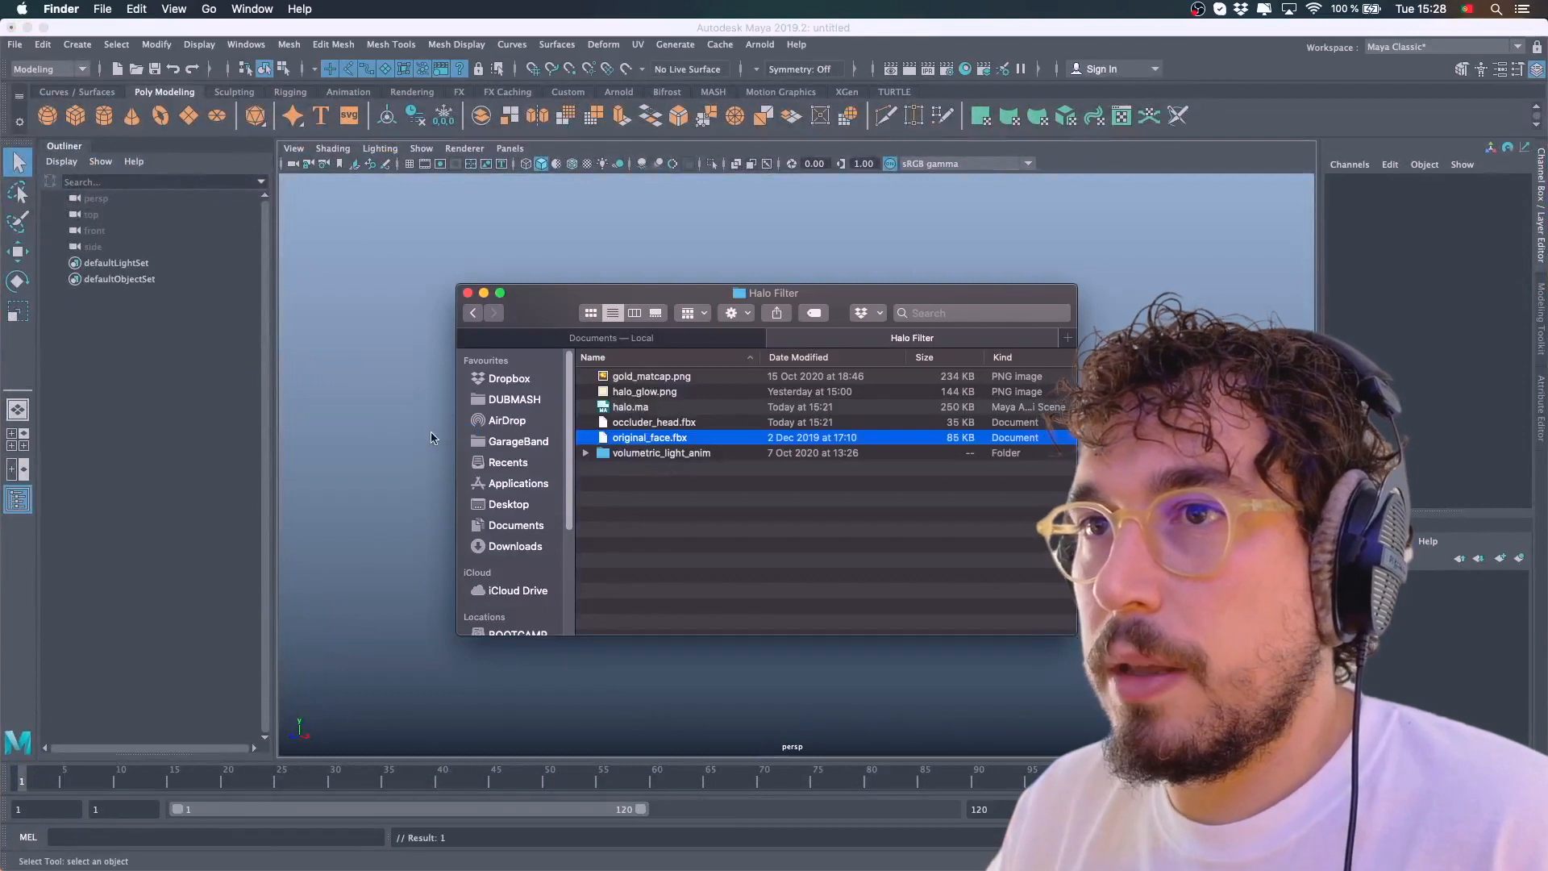
left_click_drag(430, 433, 429, 430)
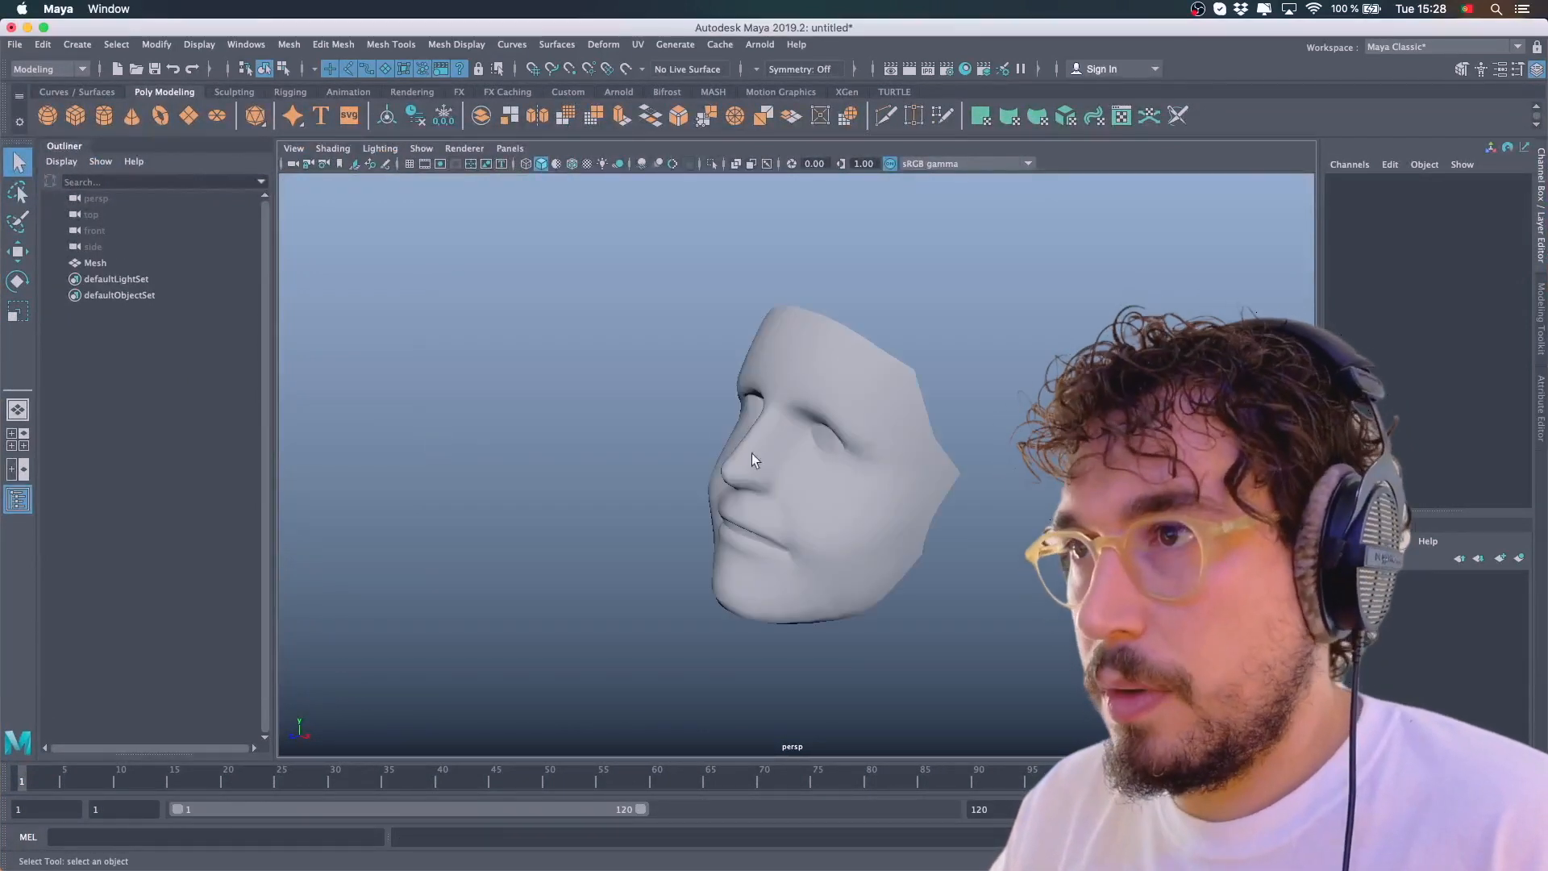
Select the face mesh with the Rotate tool and turn on the viewport grid display
left_click_drag(749, 437, 988, 447, "alt")
left_click(847, 434)
key("e")
left_click(1499, 233)
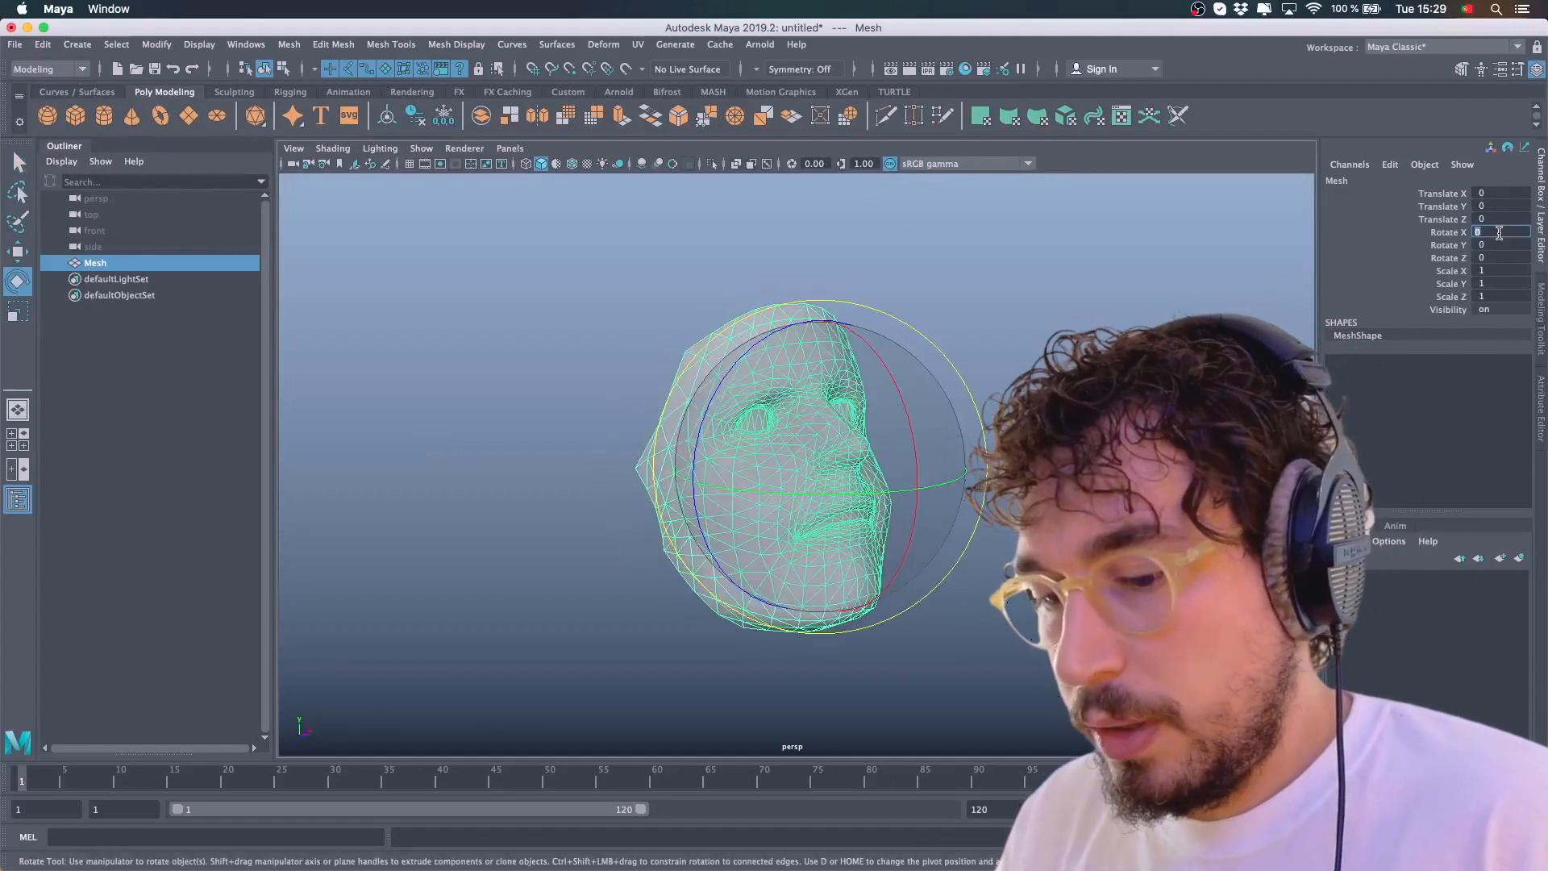
left_click(970, 371)
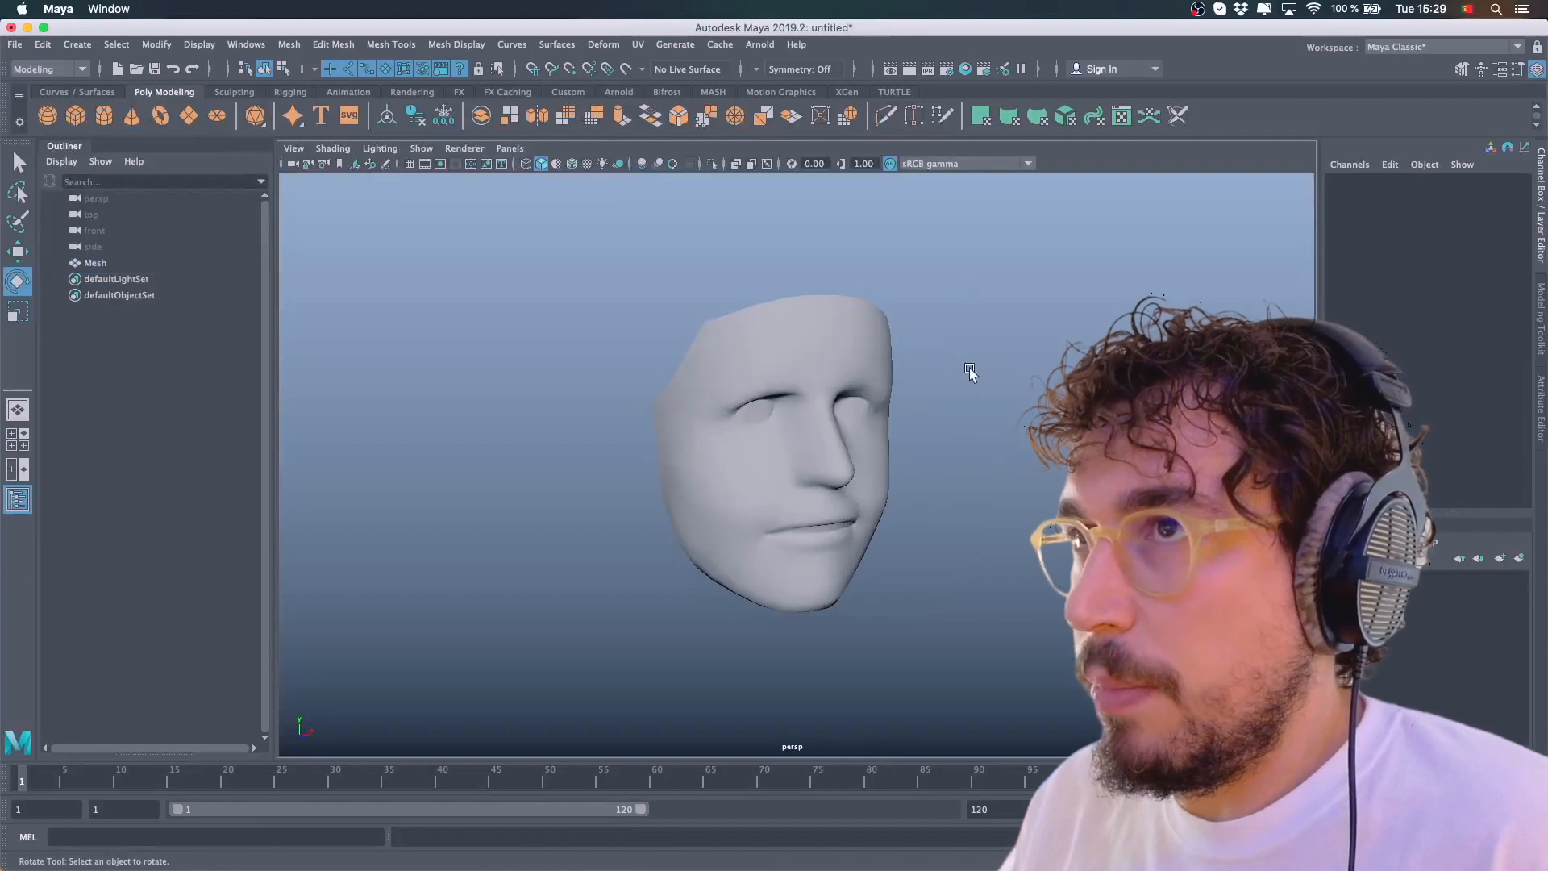
left_click(413, 163)
Orbit around the face mesh to inspect its orientation relative to the grid
left_click_drag(632, 321, 892, 428, "alt")
left_click(841, 449)
left_click(1024, 331)
left_click_drag(1024, 330, 837, 367, "alt")
left_click(876, 432)
left_click(1012, 453)
left_click(811, 376)
left_click(970, 332)
scroll(847, 378, "up", 3)
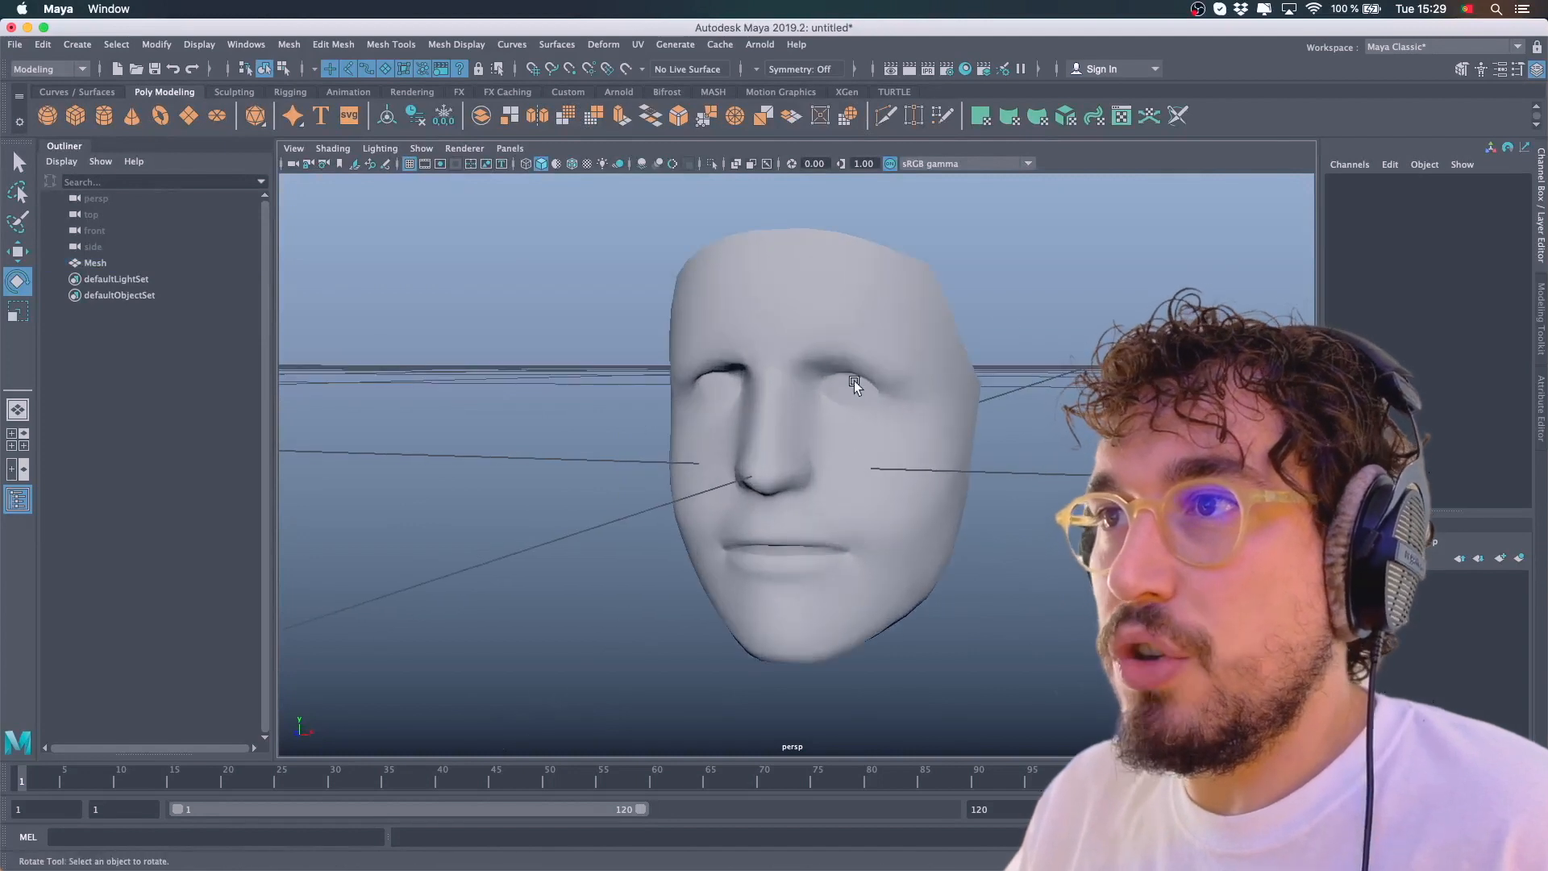
Rotate the face mesh to 25 degrees around X
left_click(812, 369)
left_click(936, 360)
left_click_drag(936, 359, 945, 390, "alt")
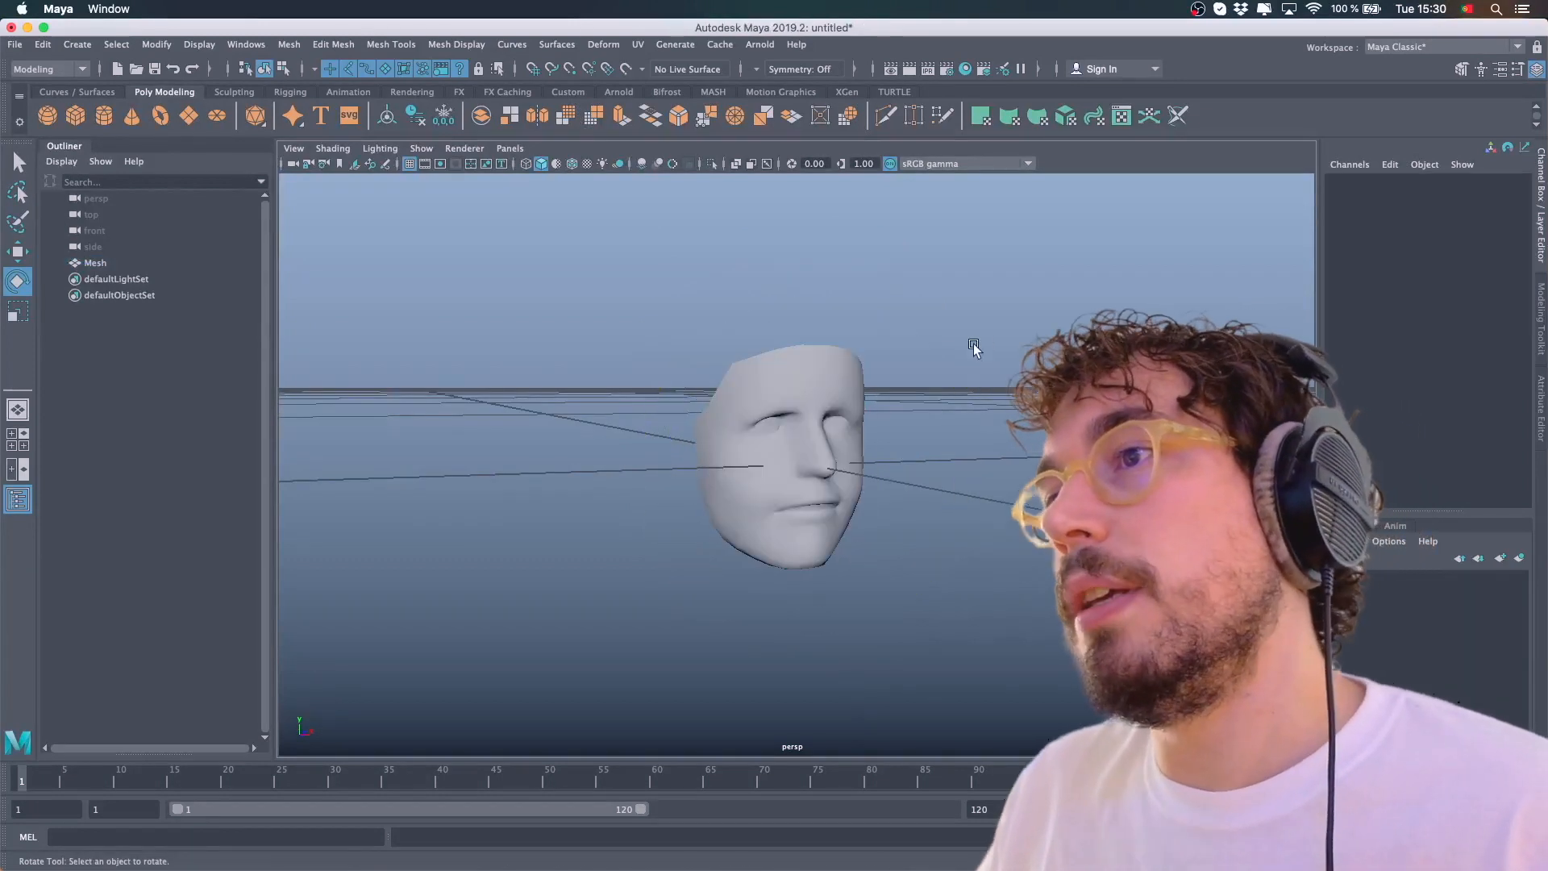
left_click_drag(974, 346, 838, 389, "alt")
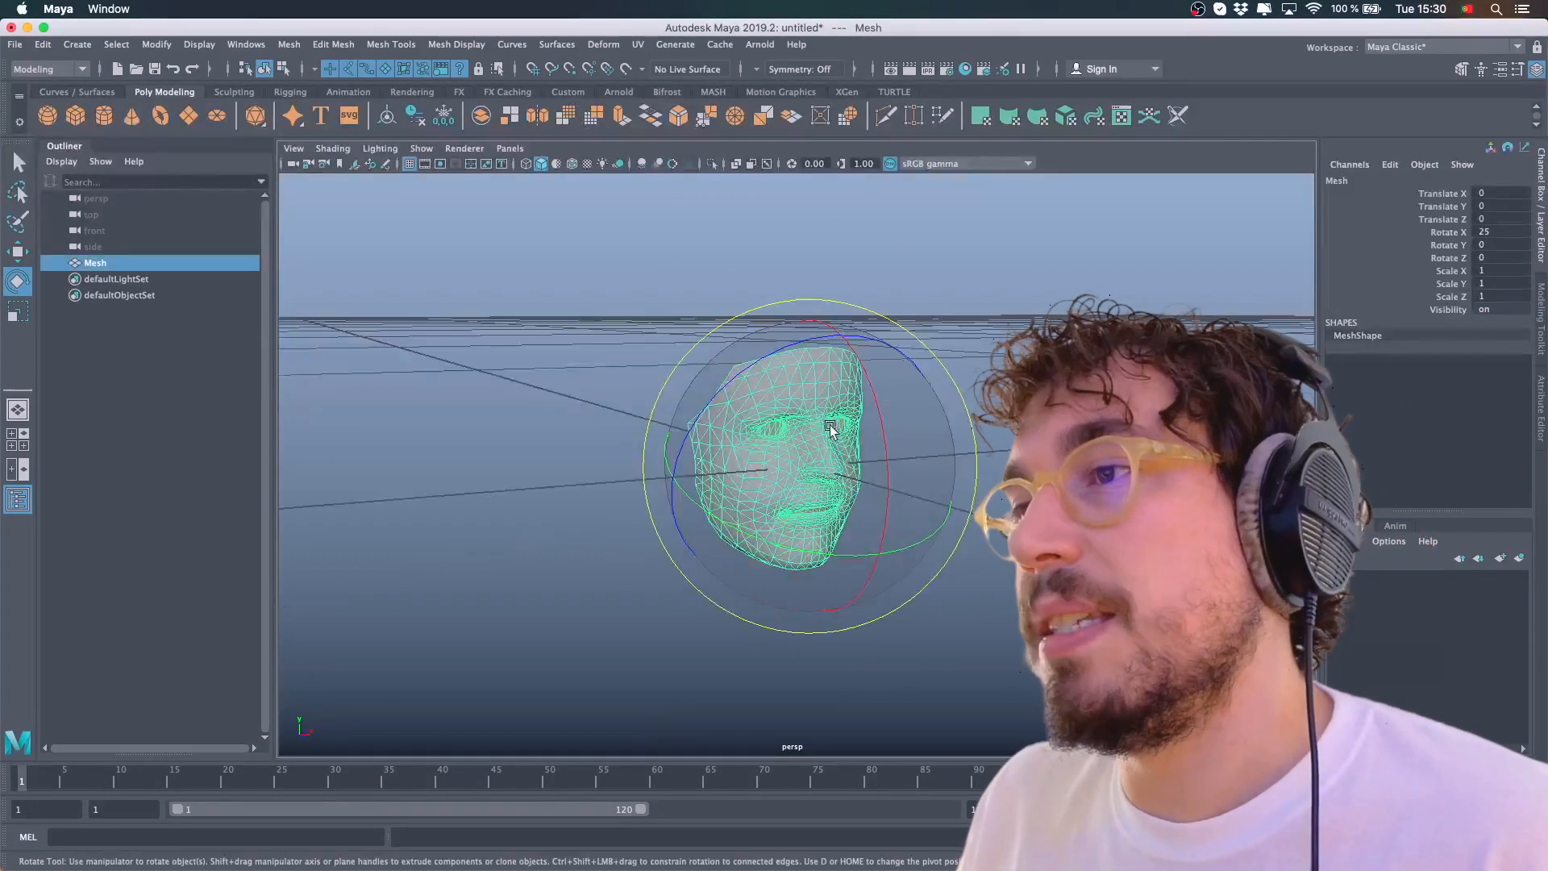
left_click_drag(829, 427, 855, 421, "alt")
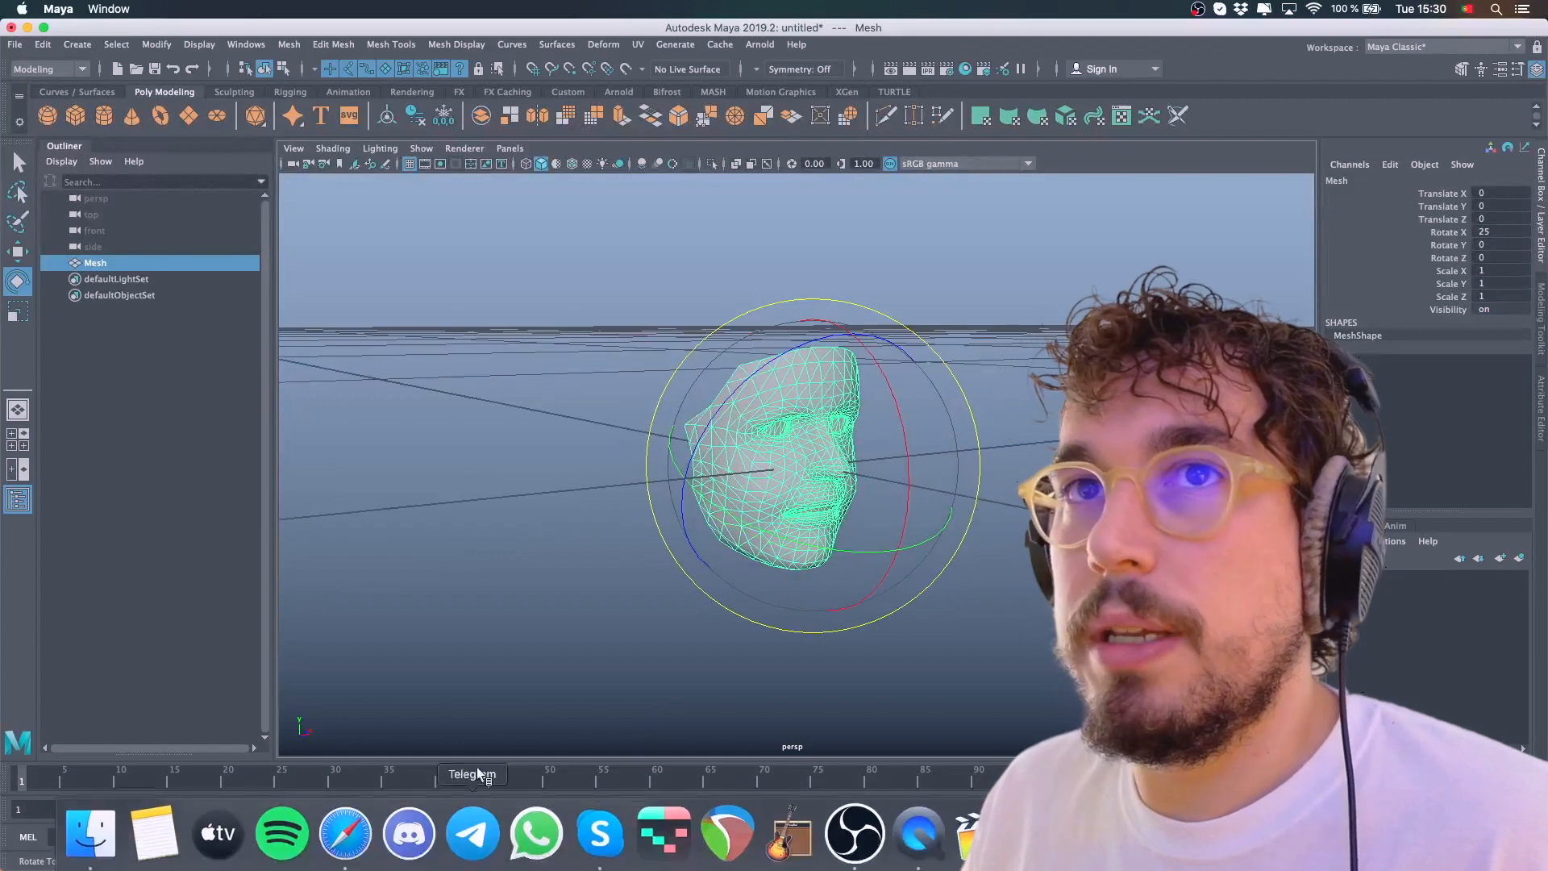
Bring occluder_head.fbx from the Halo Filter folder into the Maya scene
left_click(86, 835)
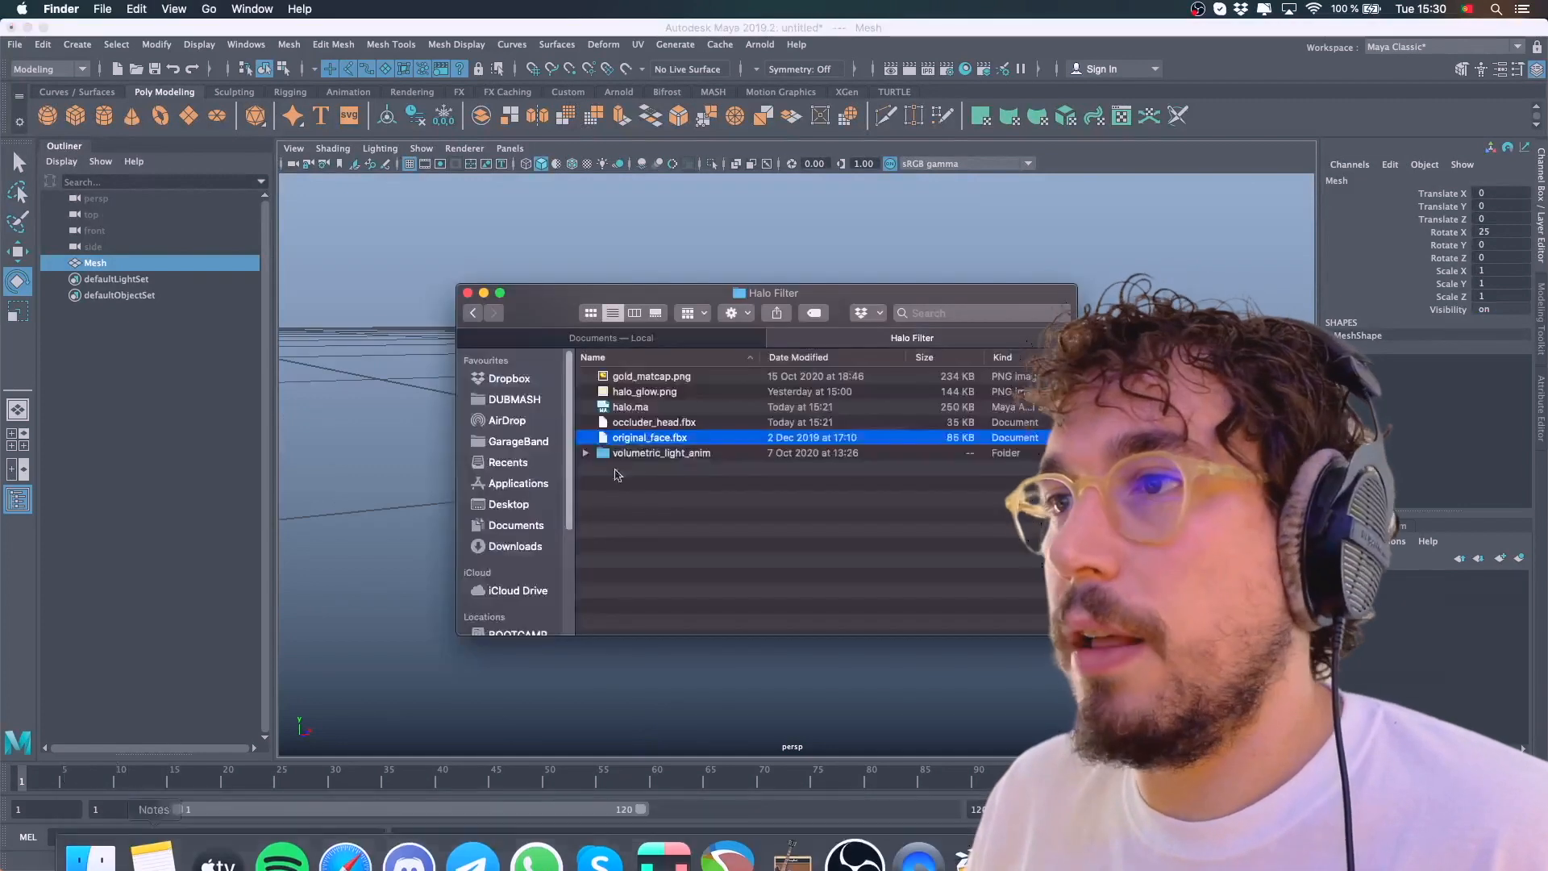
left_click(647, 424)
left_click_drag(647, 293, 1110, 268)
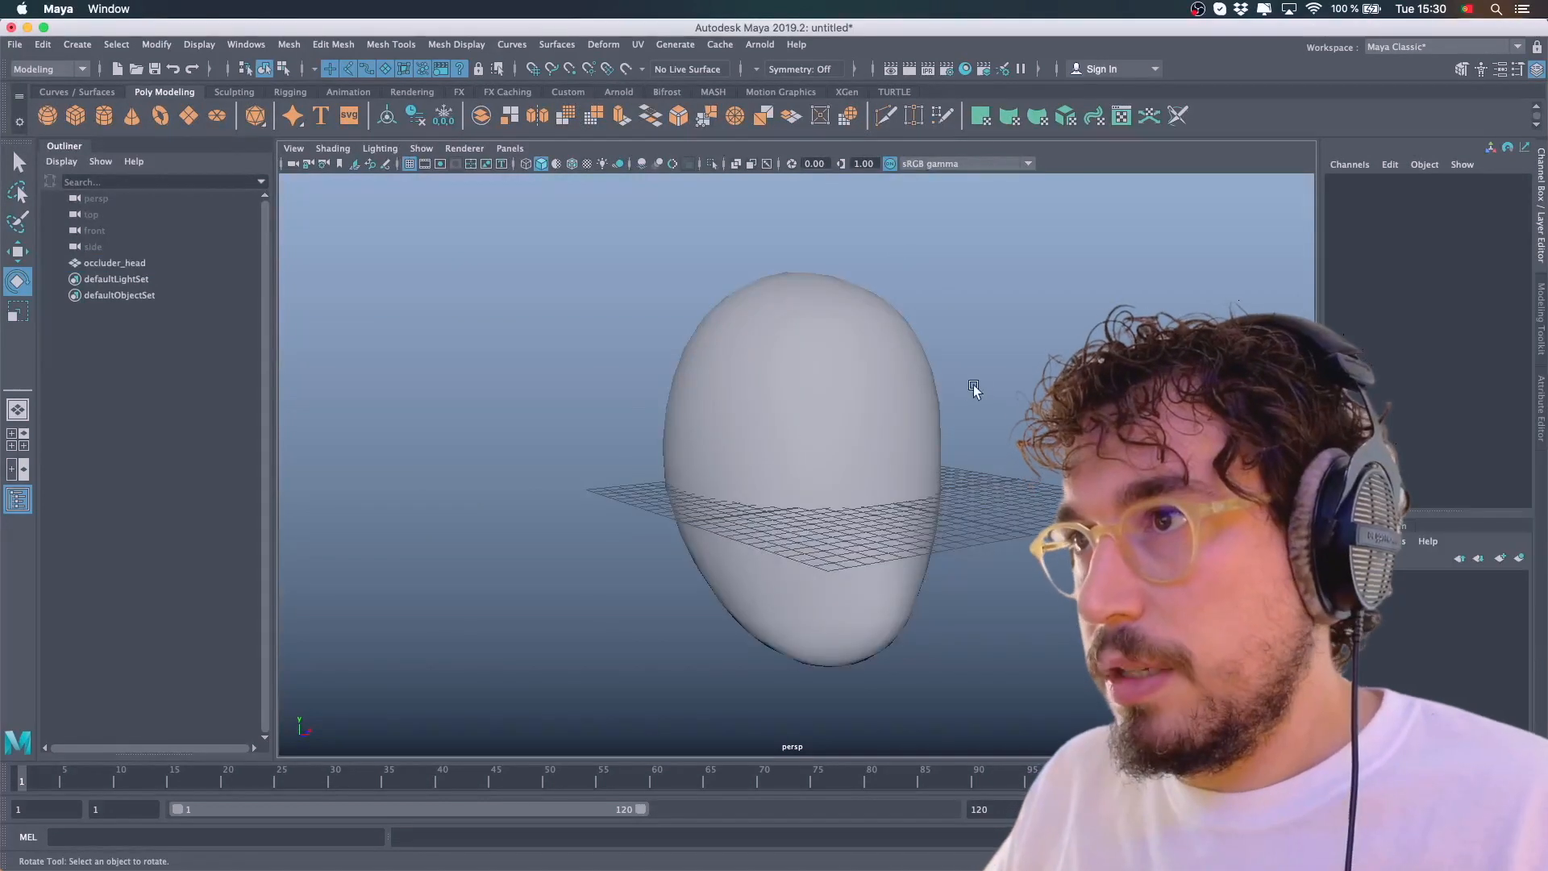
left_click_drag(974, 389, 898, 404, "alt")
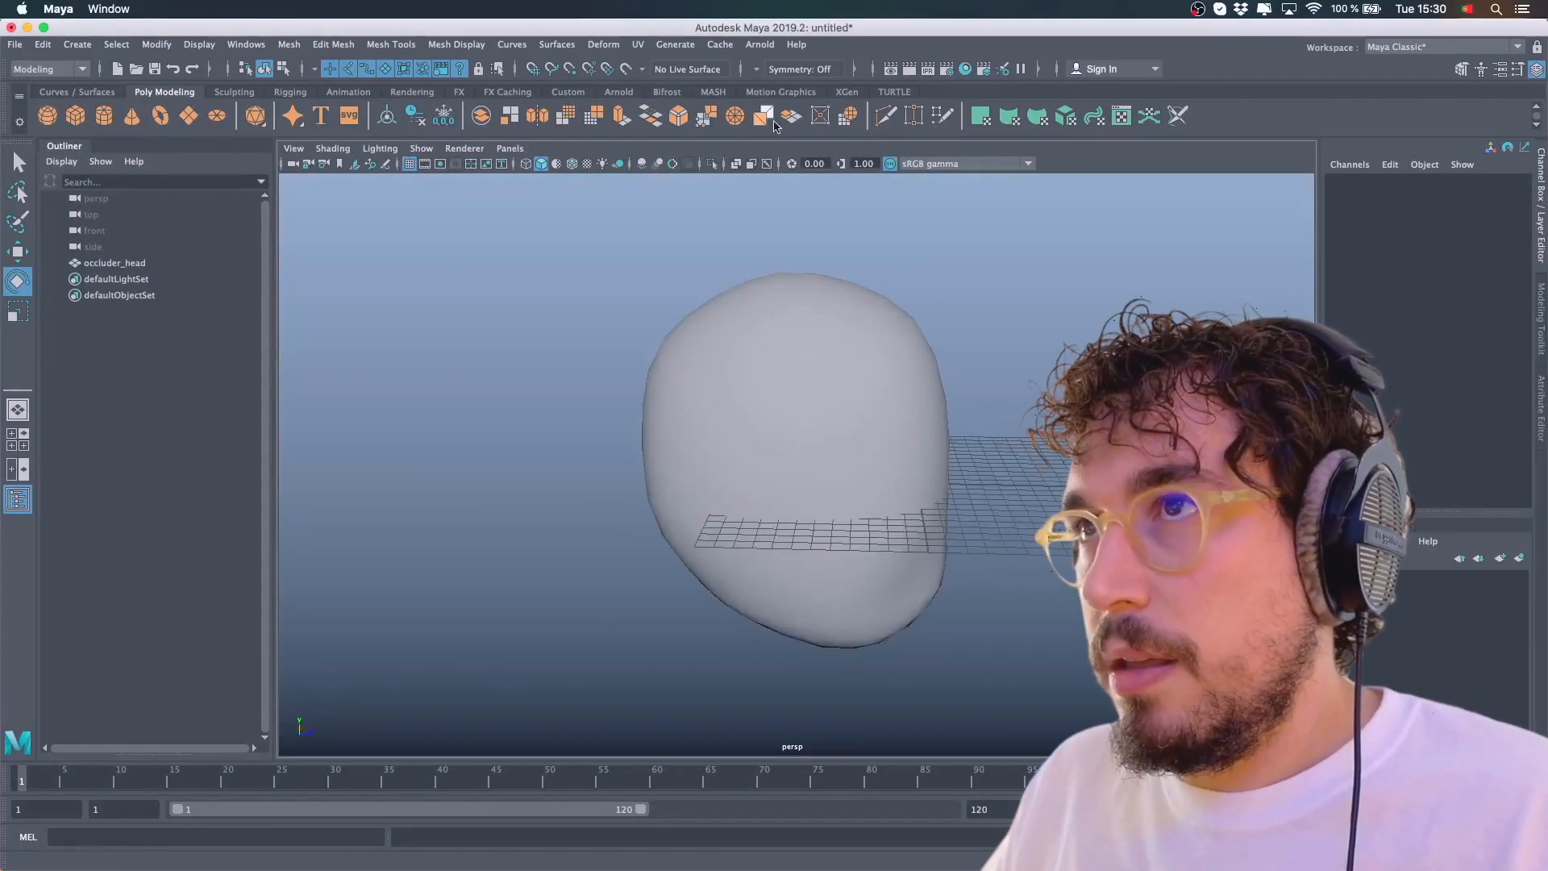
Orbit around the occluder head to inspect it from several angles
left_click(915, 367)
left_click(1085, 282)
left_click_drag(981, 389, 824, 383, "alt")
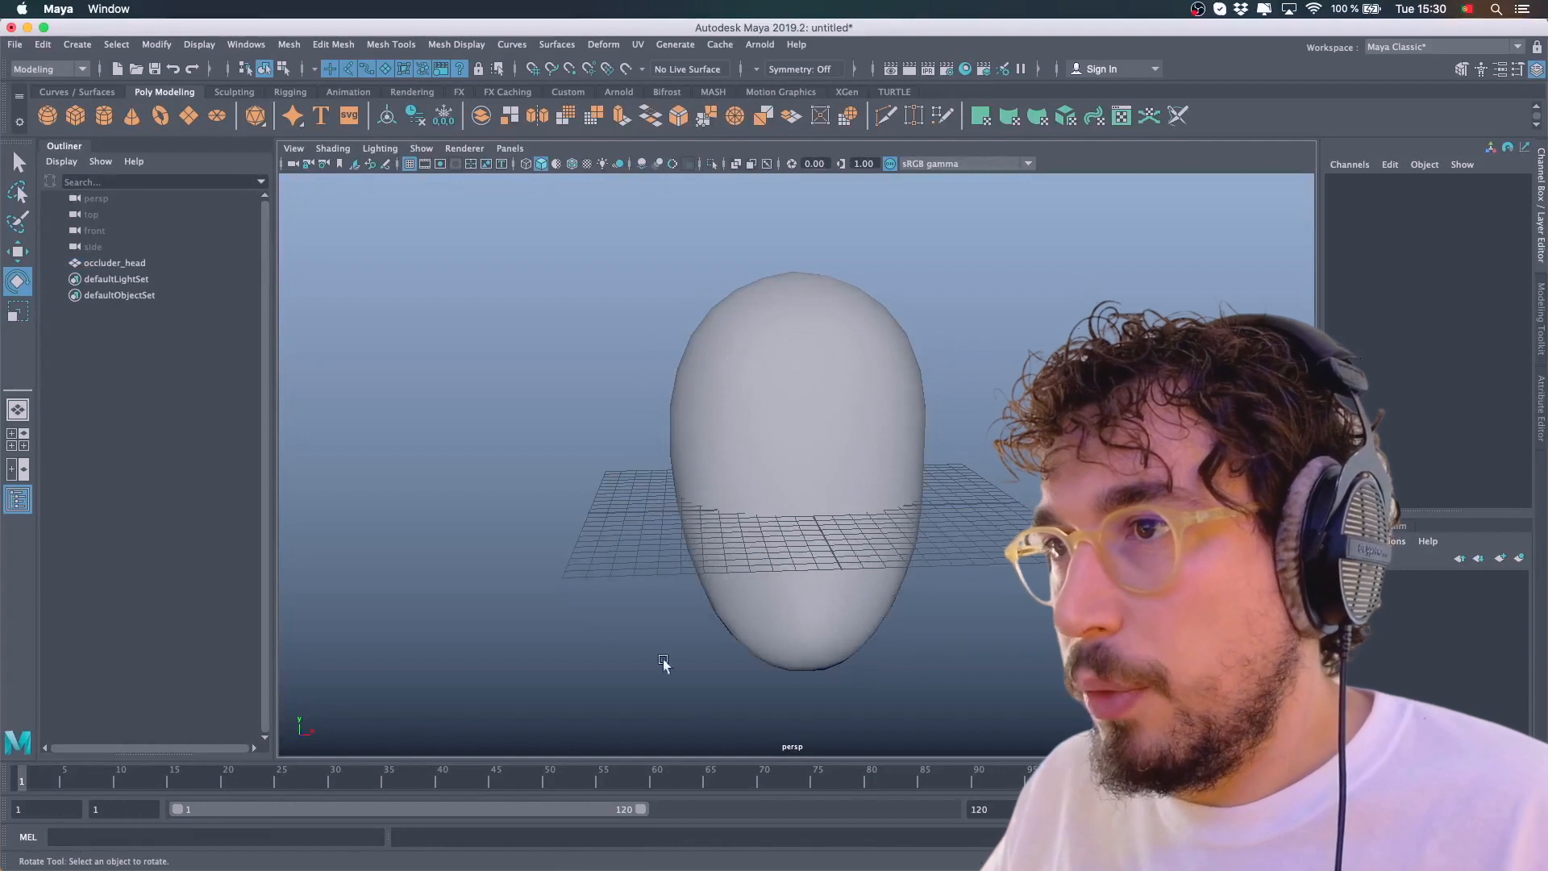
left_click_drag(954, 360, 809, 443, "alt")
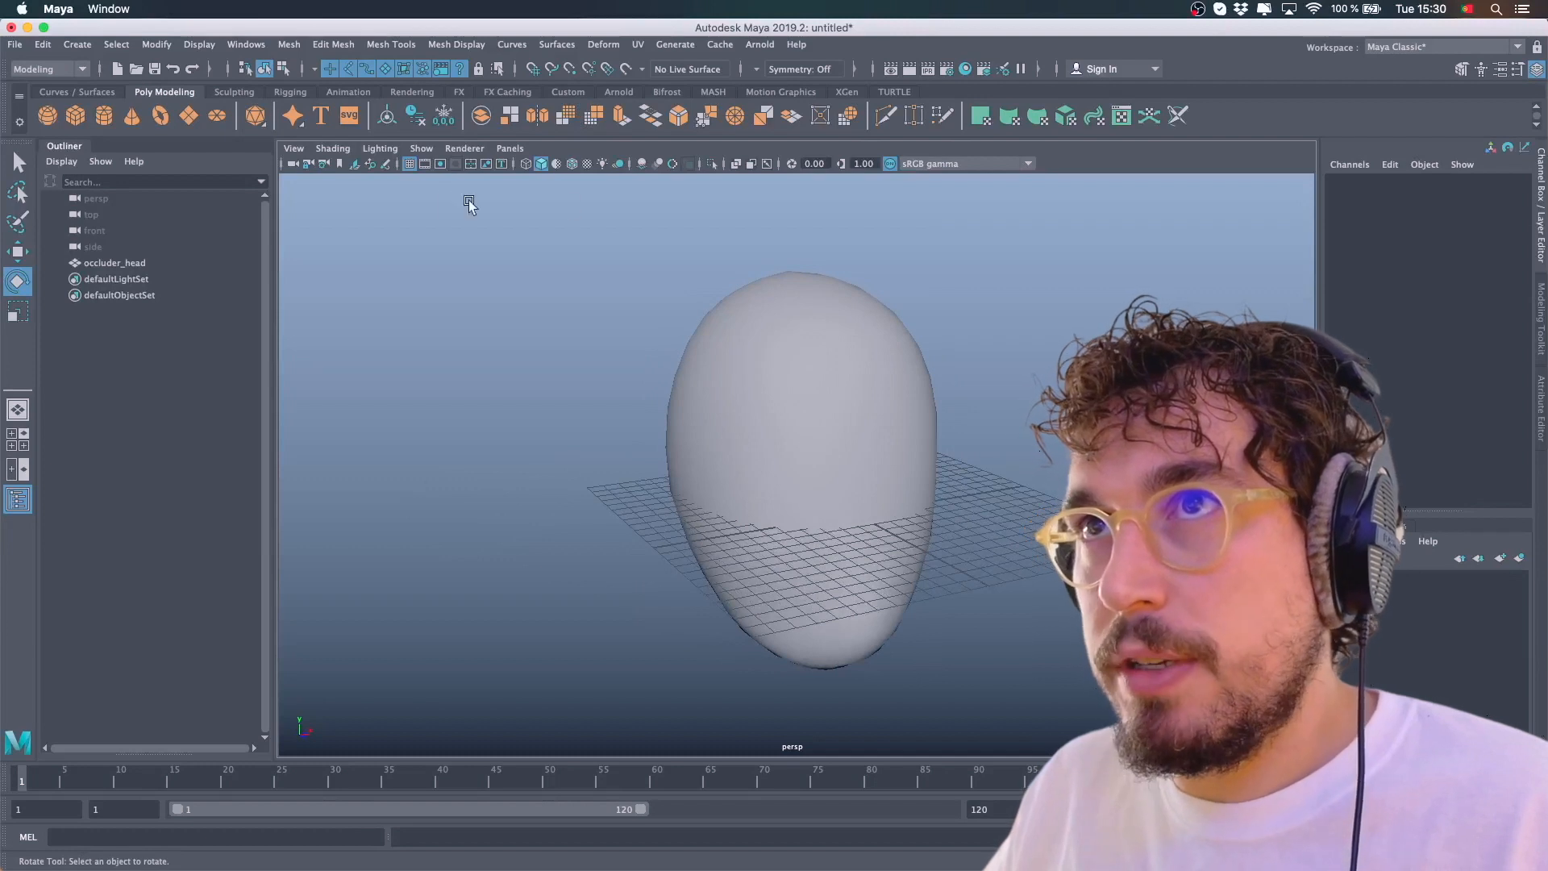
left_click_drag(643, 360, 846, 466, "alt")
left_click_drag(518, 477, 788, 285, "alt")
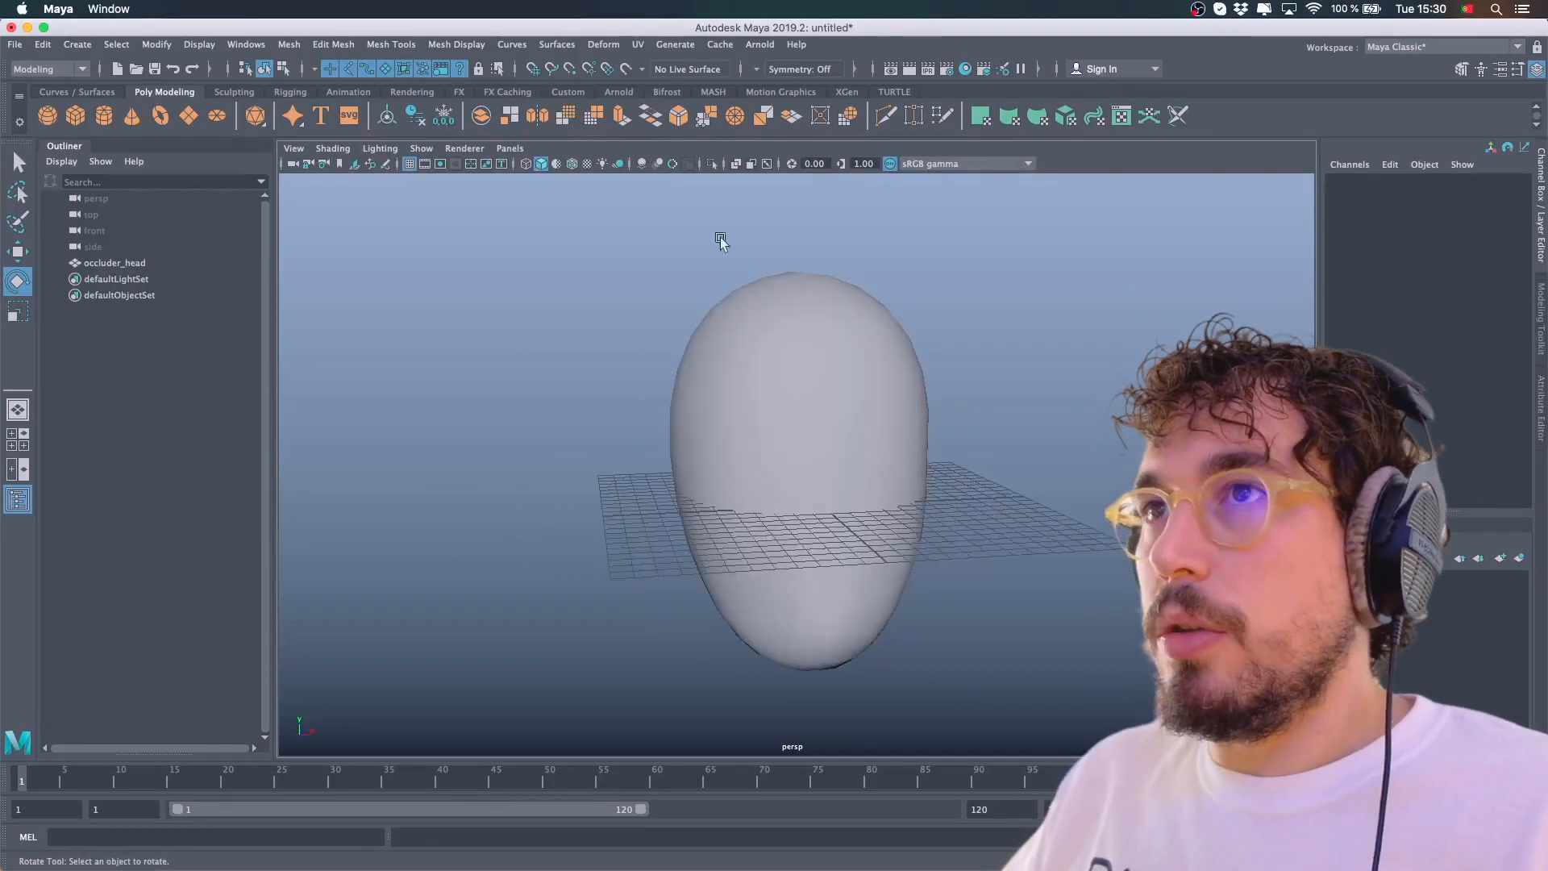
left_click_drag(830, 350, 853, 390, "alt")
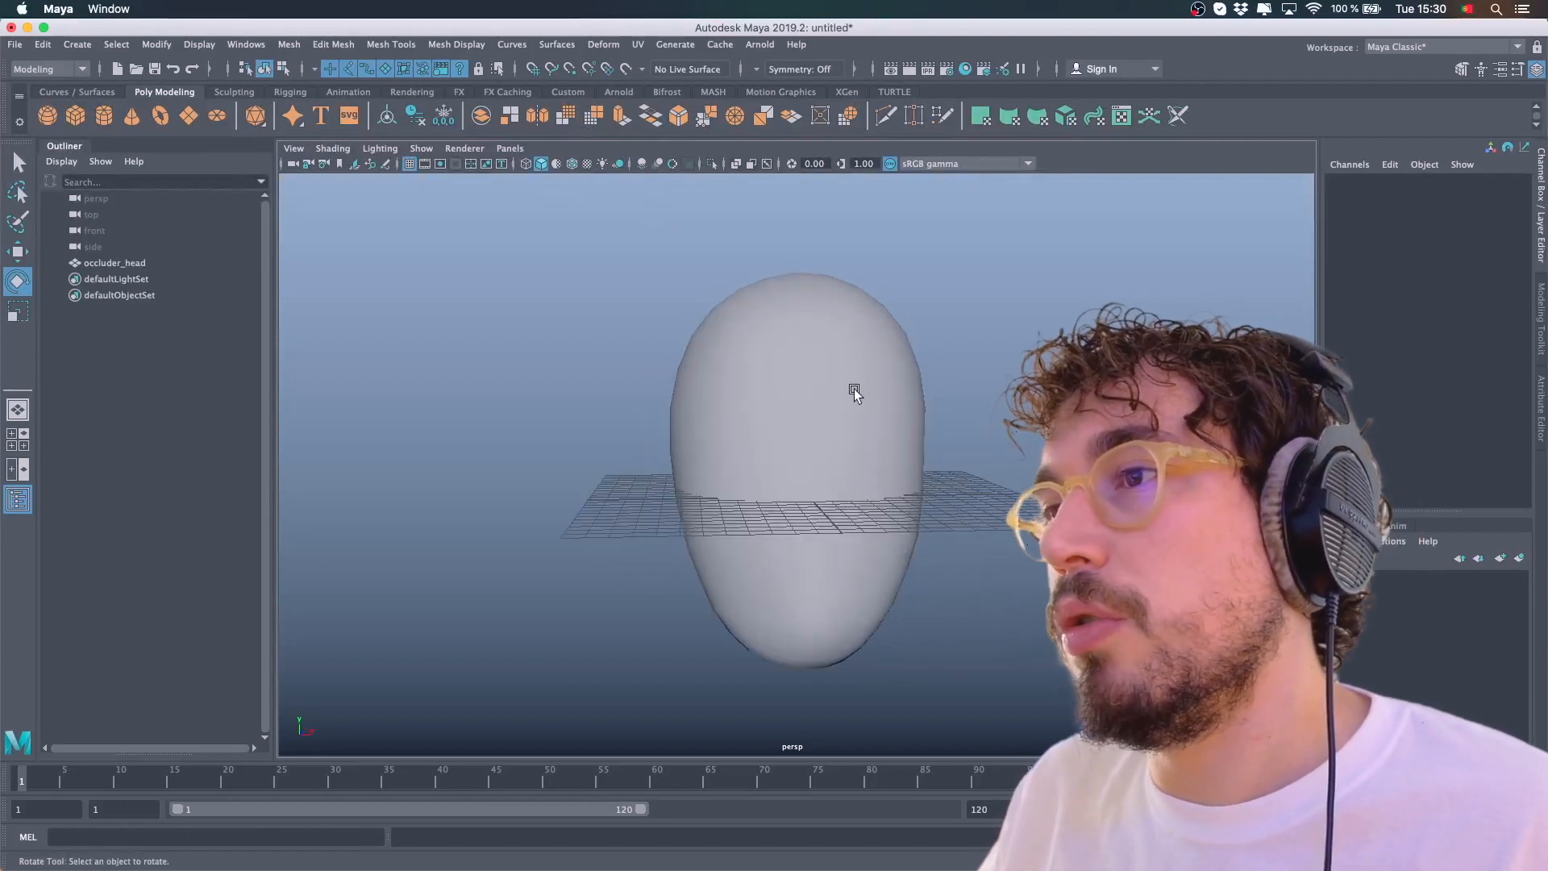
Select the occluder head with the Rotate tool and inspect its orientation
left_click(853, 407)
left_click(980, 341)
left_click_drag(980, 341, 874, 393, "alt")
left_click(874, 394)
left_click_drag(985, 410, 1009, 356, "alt")
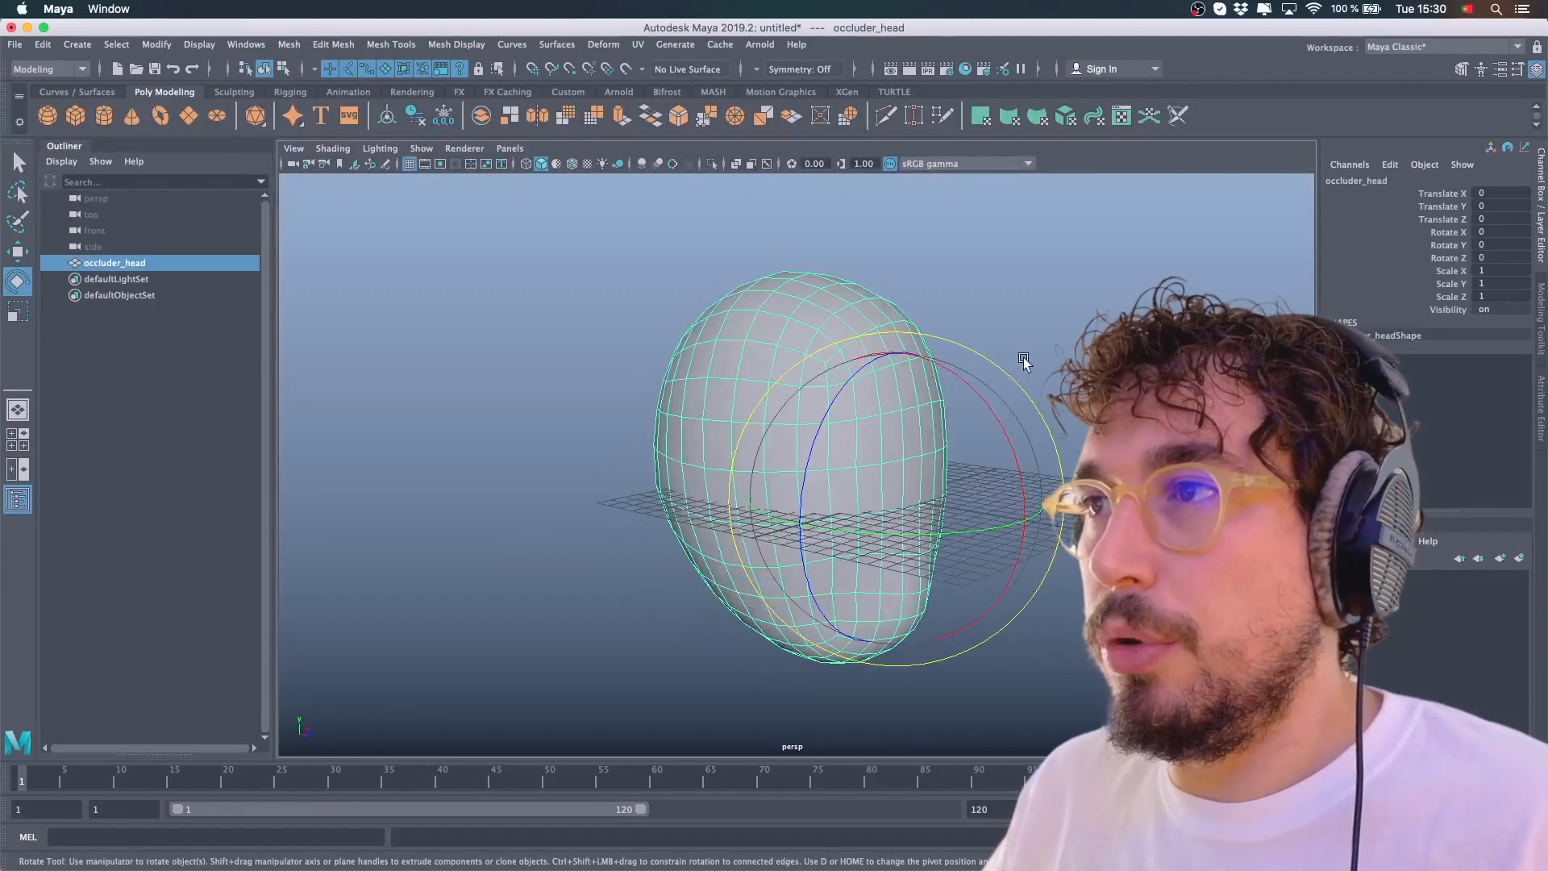
left_click(975, 355)
left_click(975, 355)
left_click_drag(974, 354, 919, 314, "alt")
left_click(940, 453)
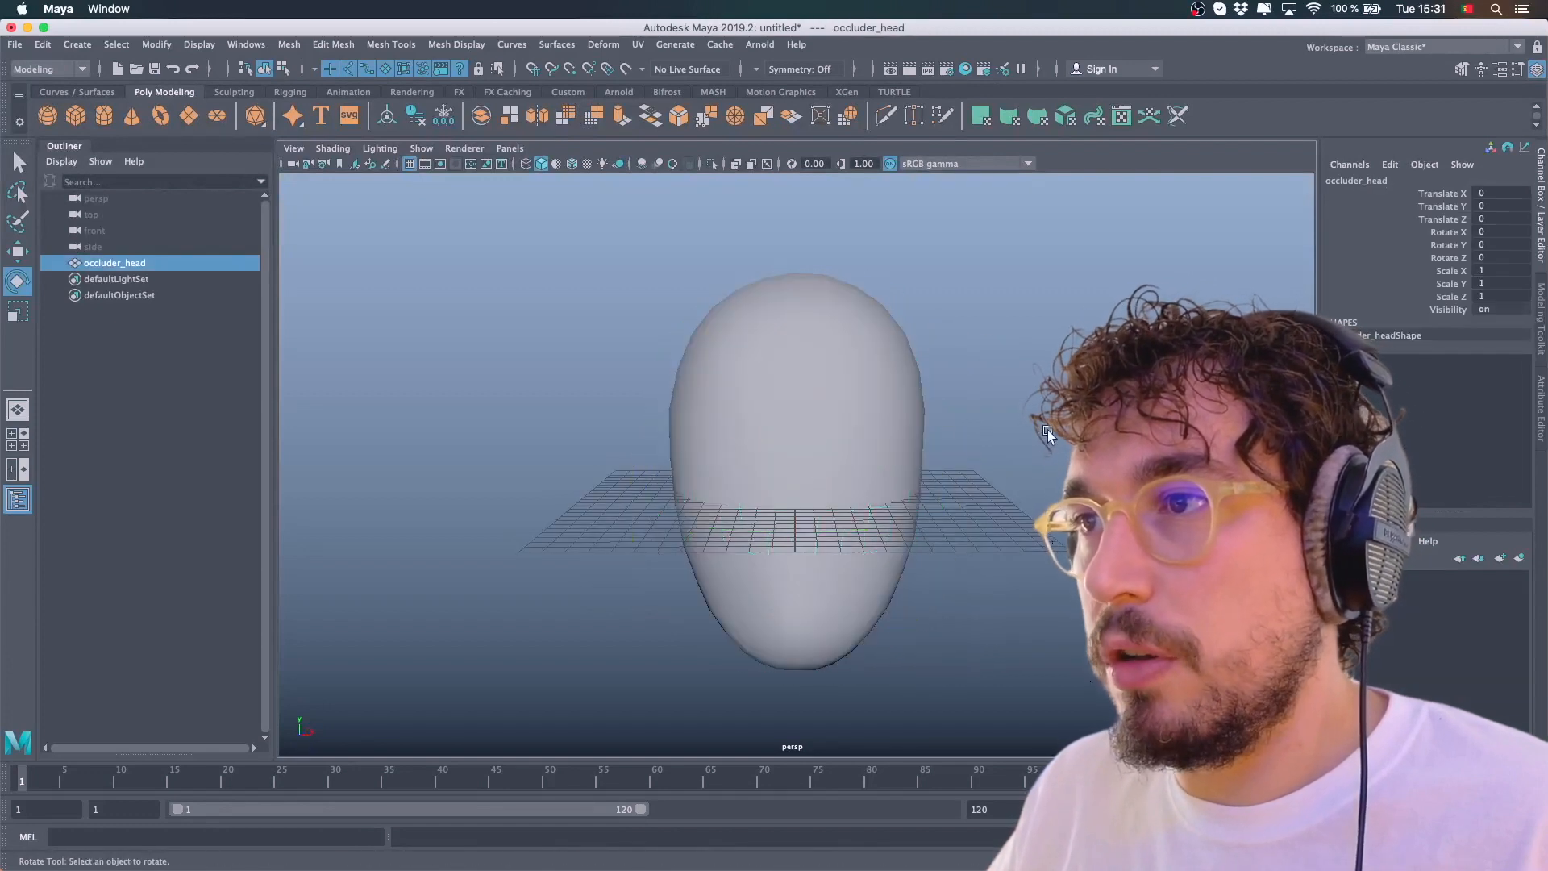
left_click_drag(941, 452, 864, 340, "alt")
left_click(863, 341)
left_click(1003, 329)
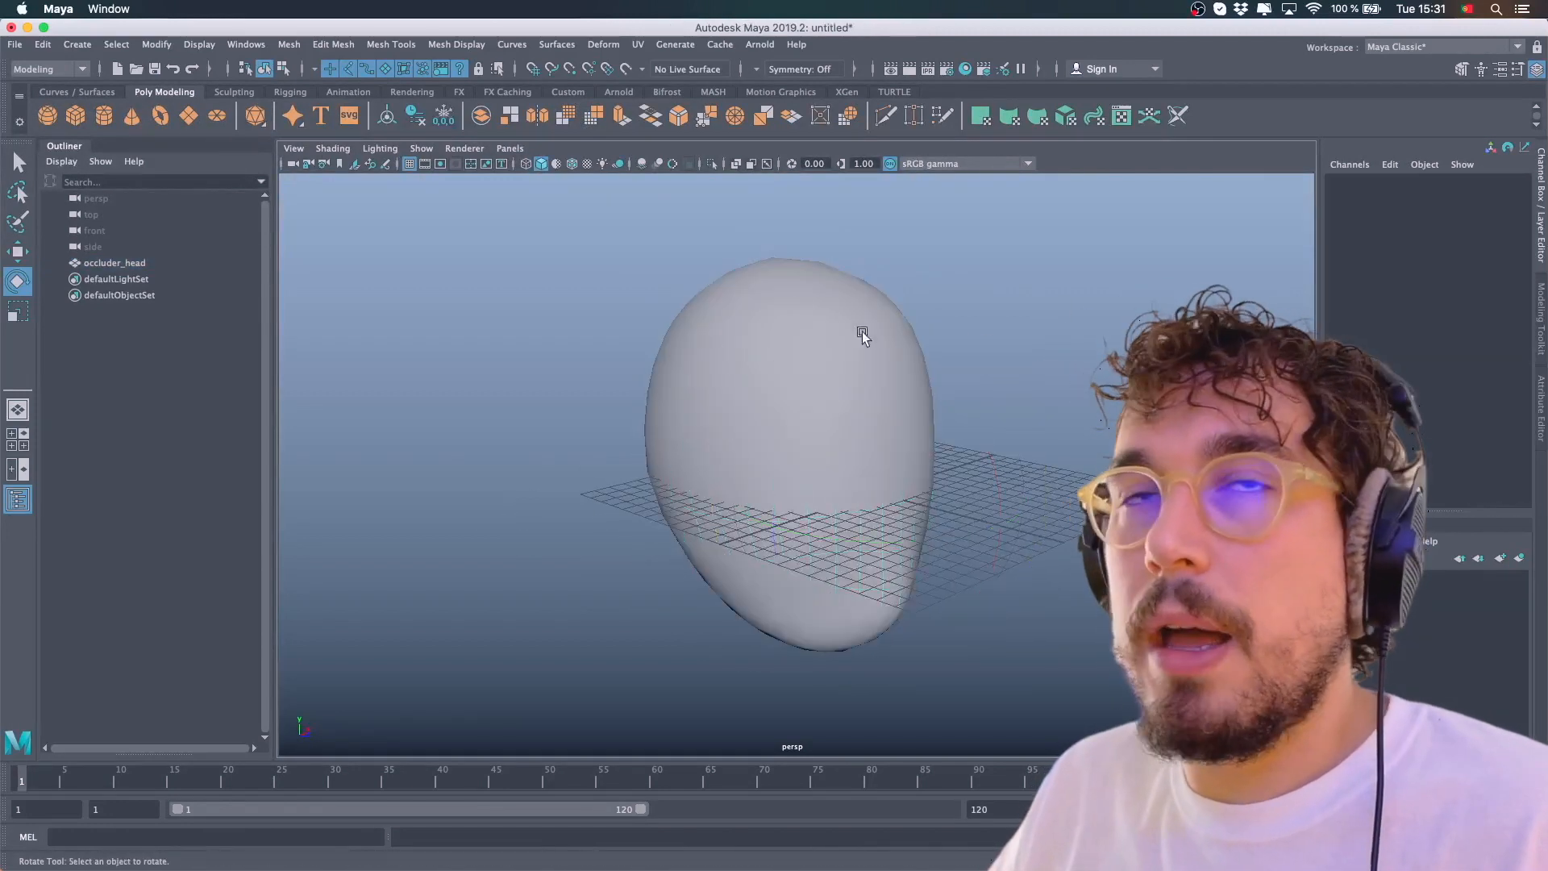
Import the halo scene file from the Desktop folder
left_click(16, 44)
left_click(60, 221)
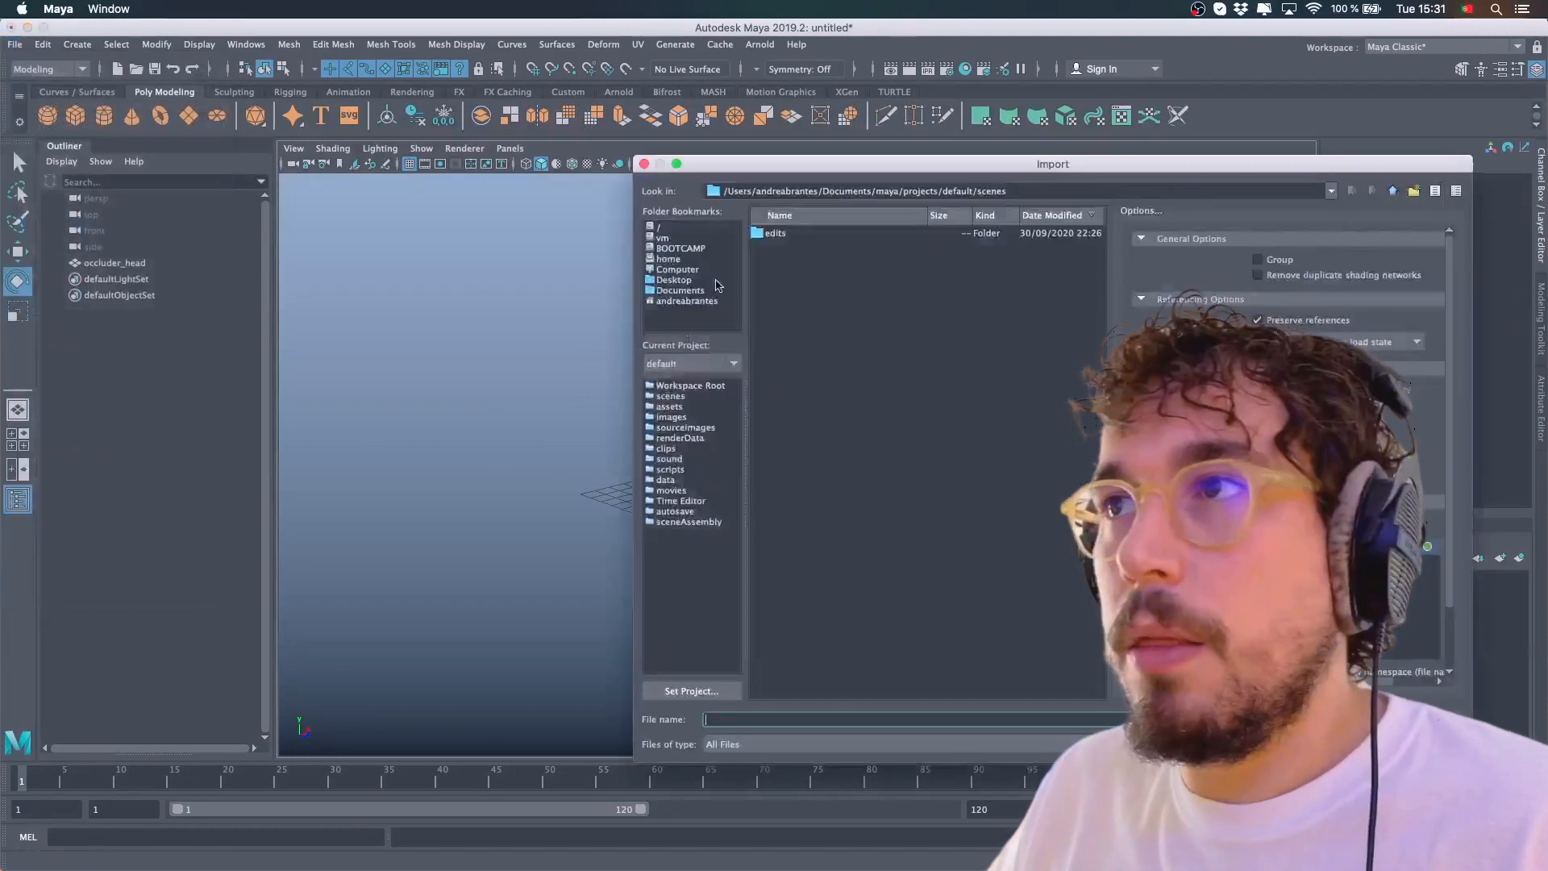
left_click(673, 280)
double_click(800, 234)
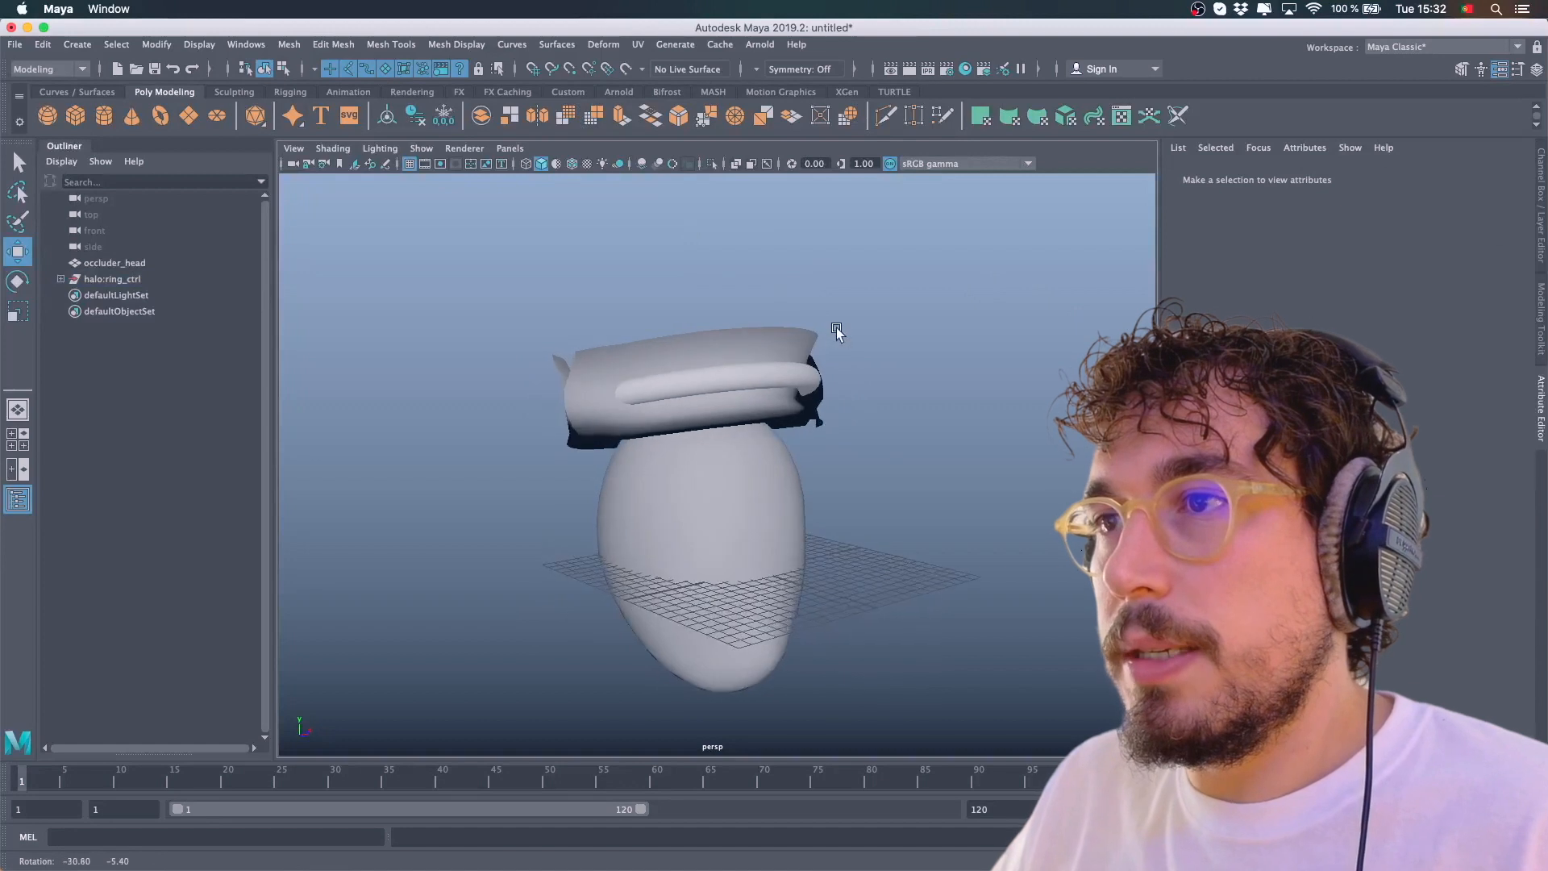
Move the imported glow mesh aside to the left of the head
left_click(851, 355)
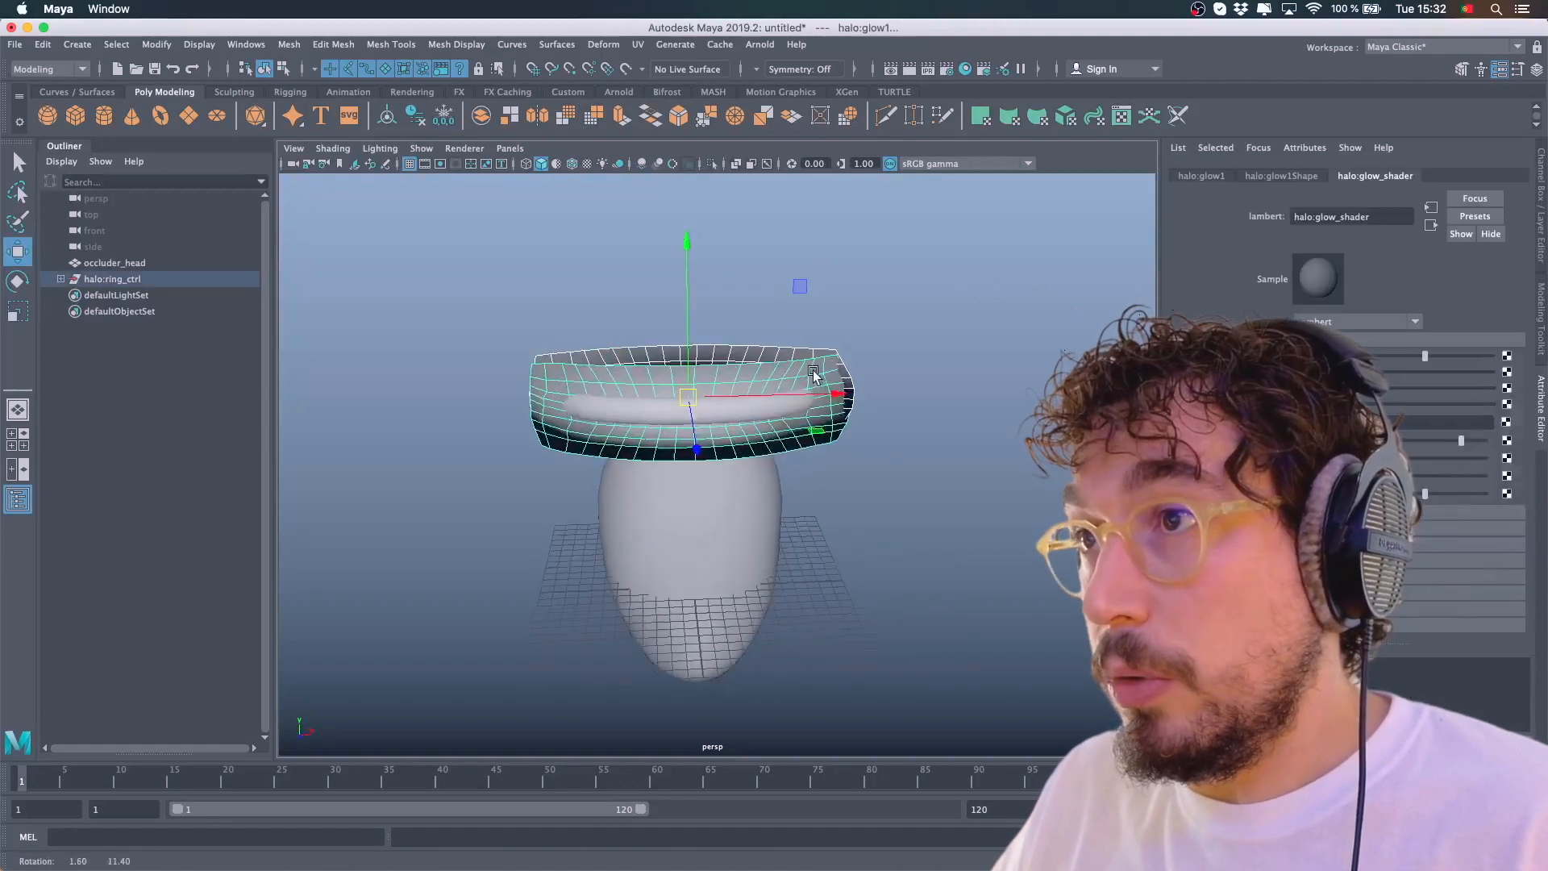
left_click_drag(839, 394, 412, 408)
scroll(582, 368, "down", 3)
middle_click_drag(582, 367, 608, 370, "alt")
left_click(626, 350)
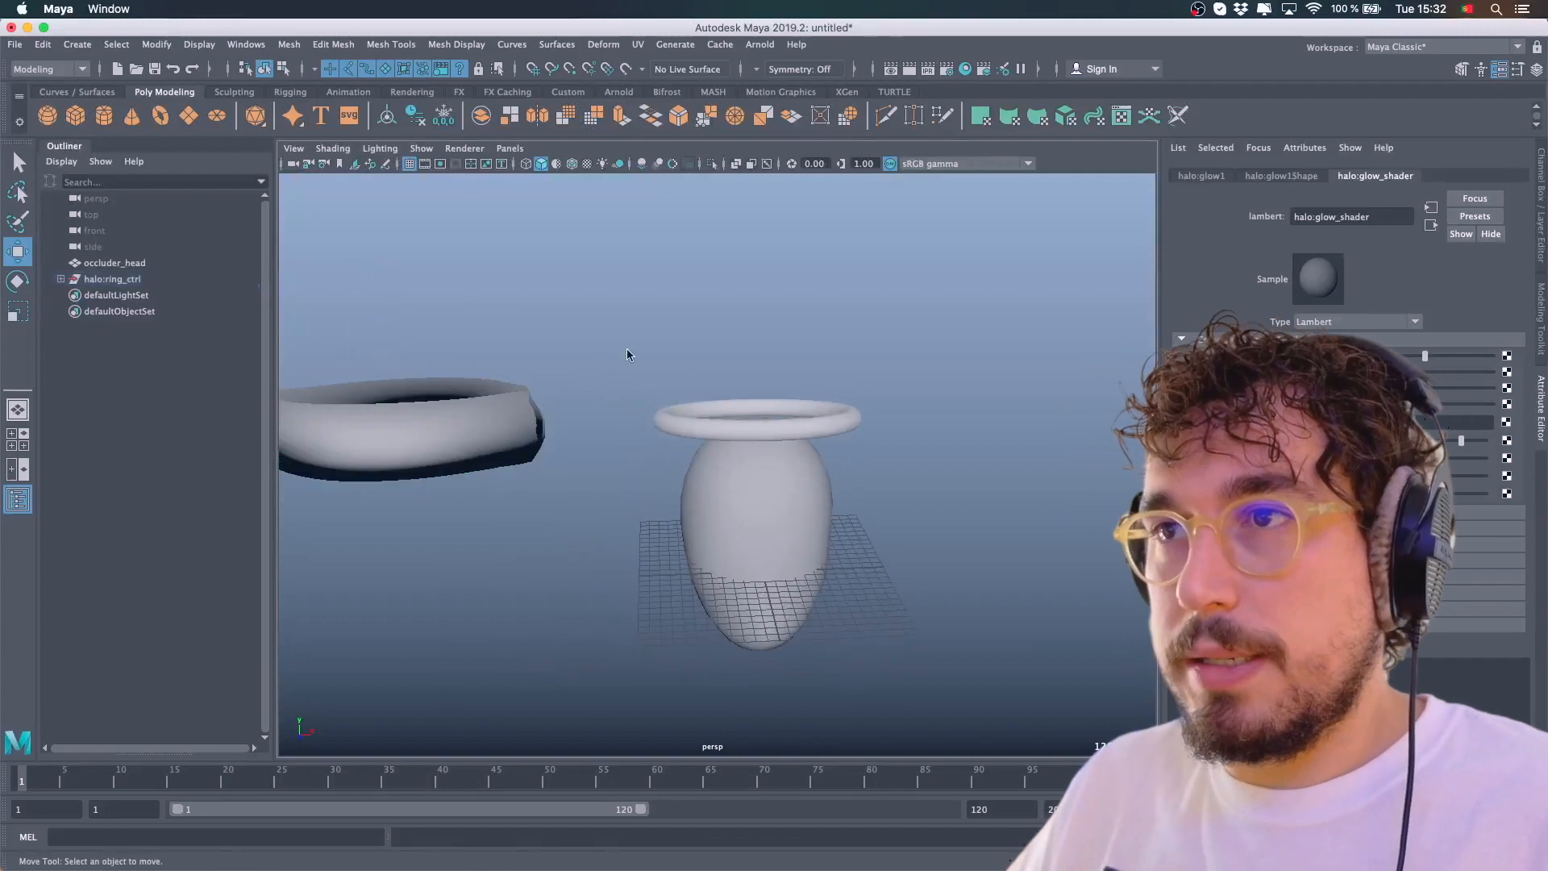
Select the halo ring and inspect its placement above the head
left_click_drag(645, 371, 674, 355, "alt")
right_click_drag(674, 355, 785, 386, "alt")
left_click_drag(883, 403, 906, 363, "alt")
left_click(890, 403)
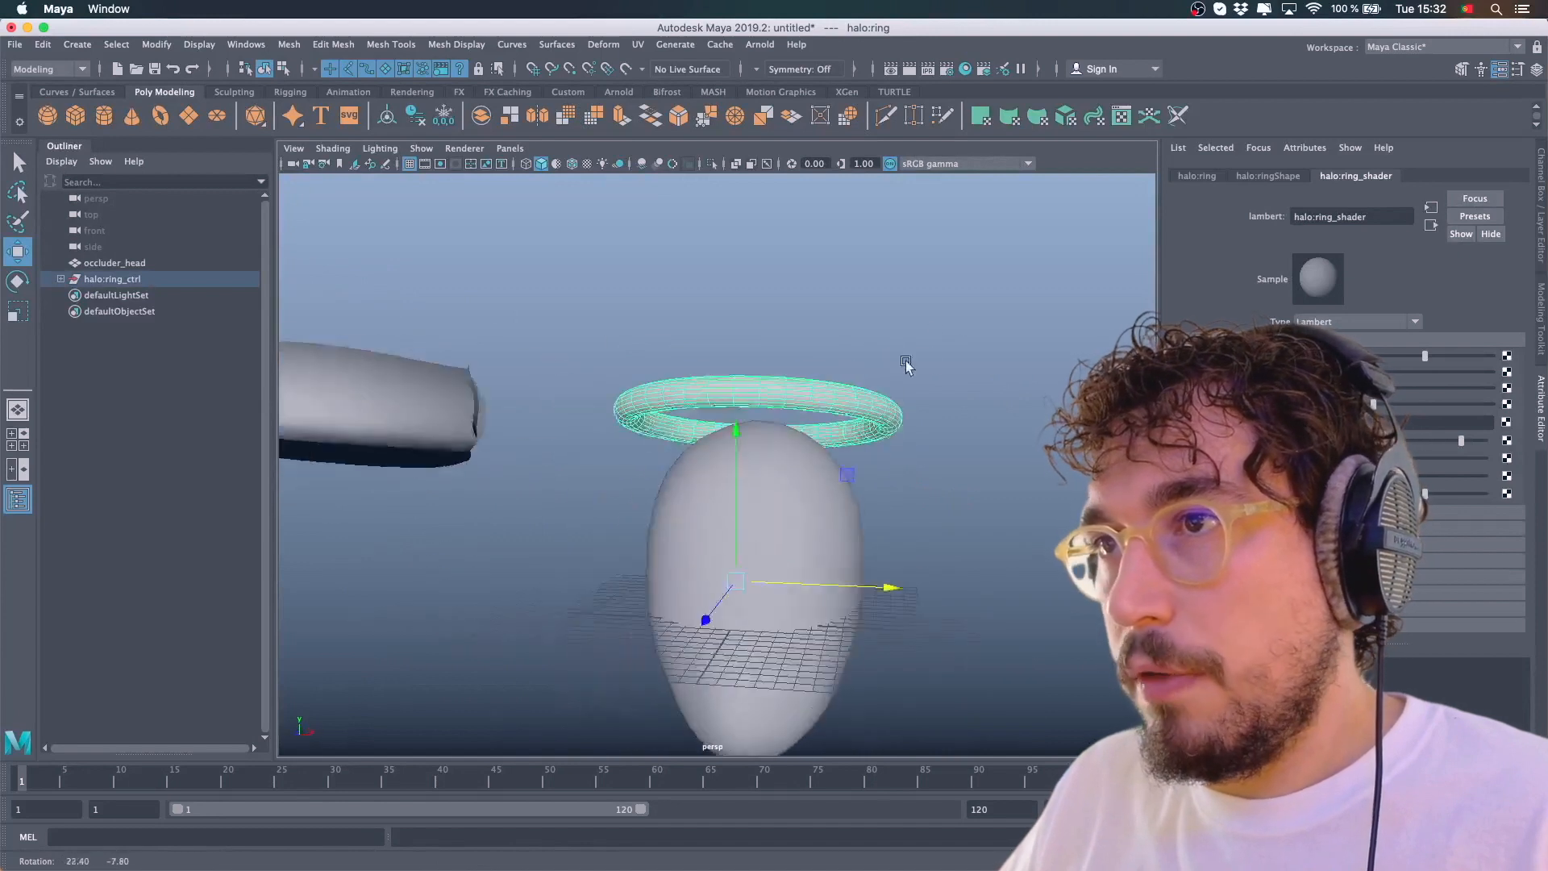
left_click(885, 415)
left_click(785, 465)
left_click_drag(786, 465, 844, 464, "alt")
left_click(881, 482)
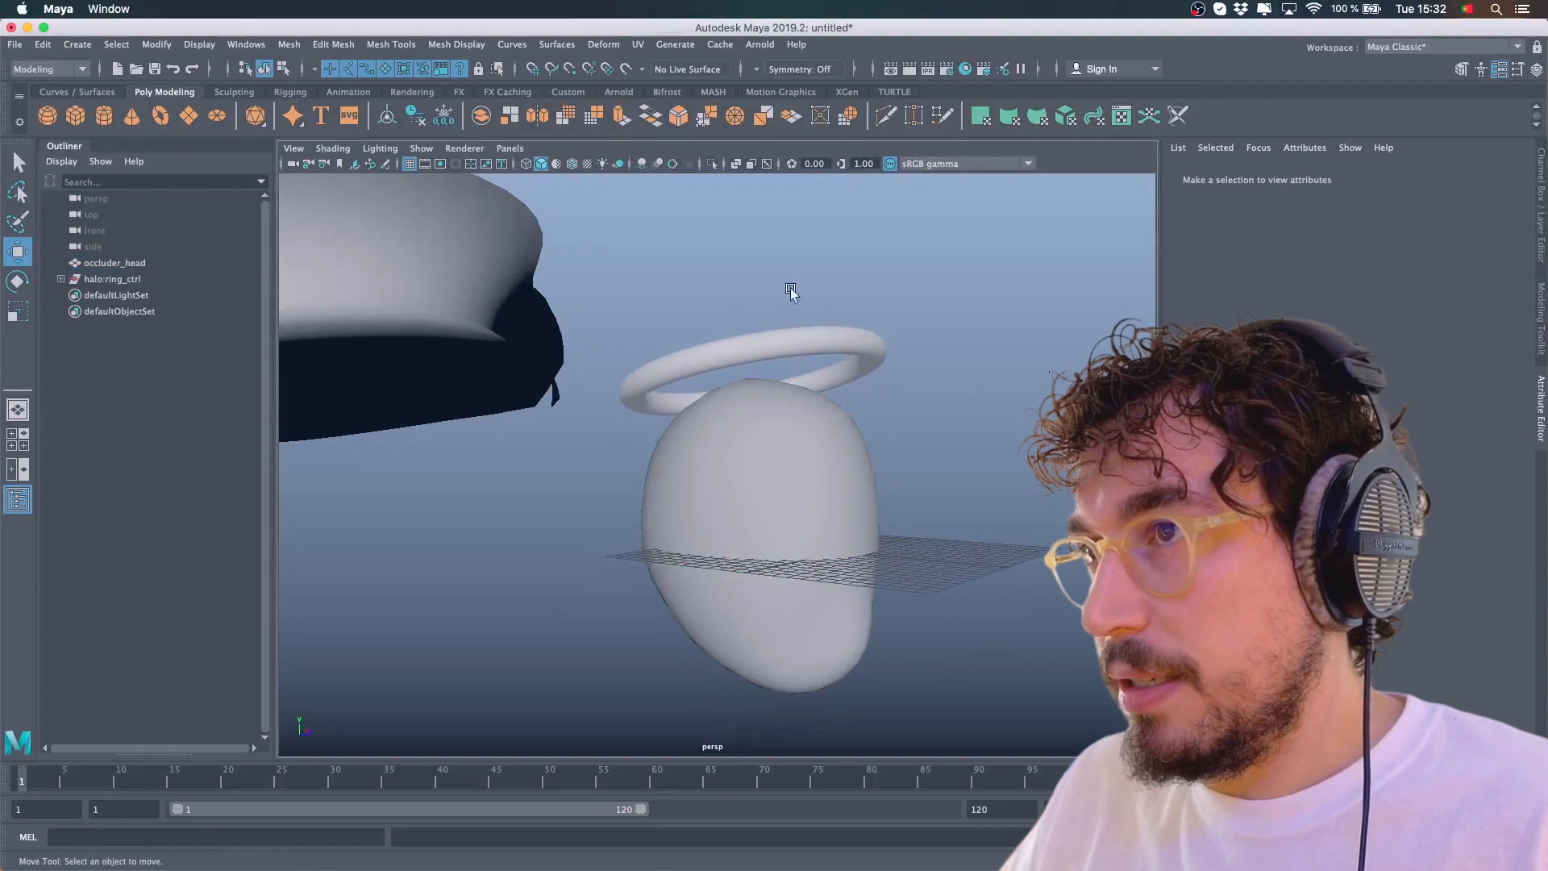
Try moving the glow mesh toward the head, and undo the move
left_click_drag(882, 339, 800, 396, "alt")
left_click_drag(949, 307, 811, 506, "alt")
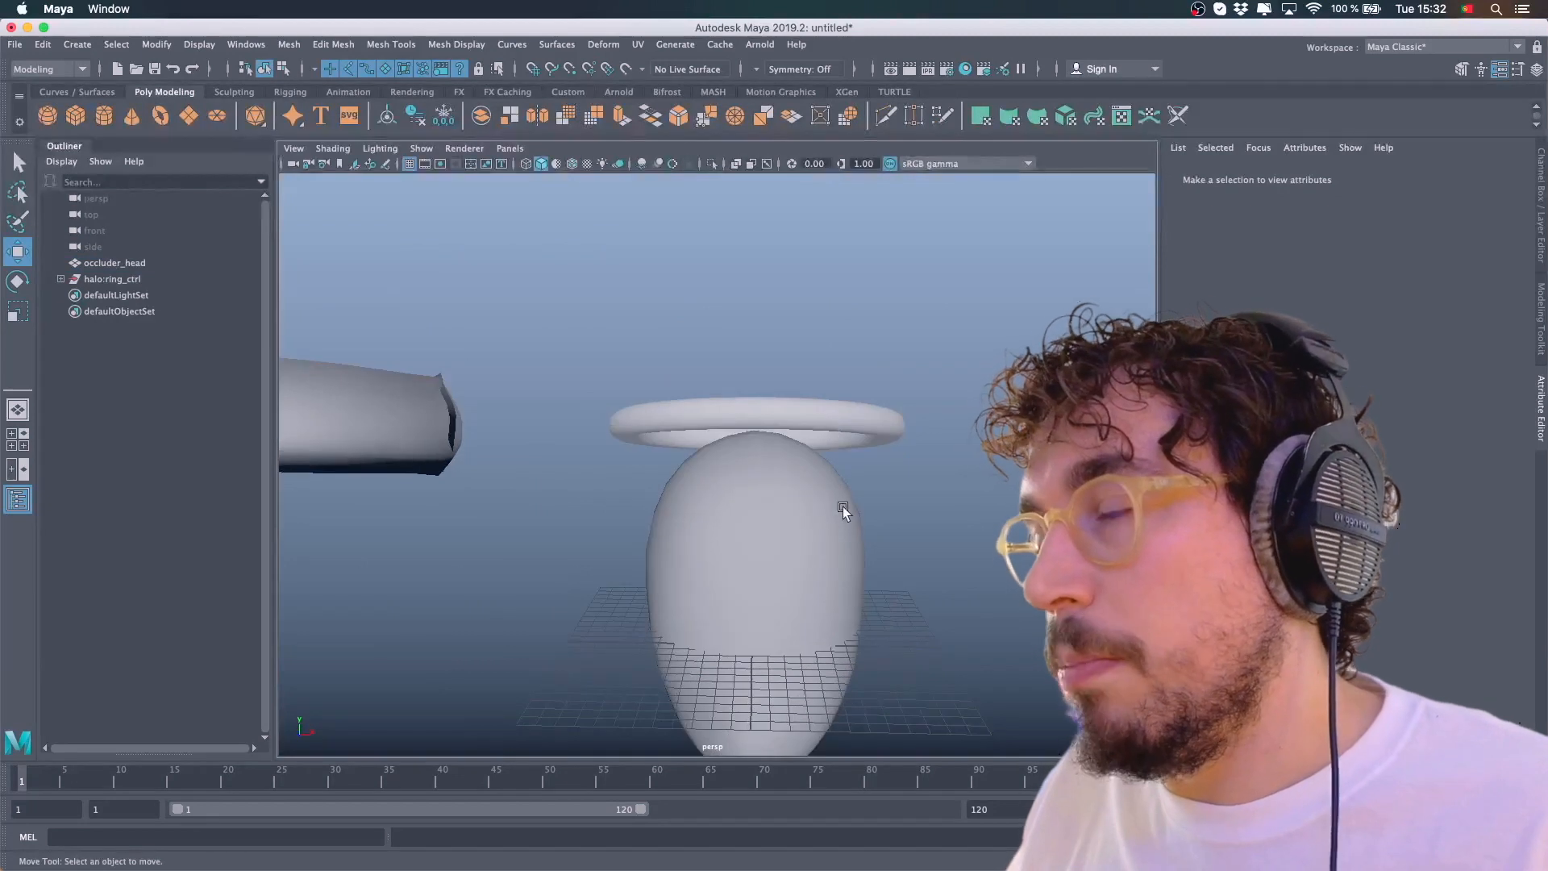
left_click_drag(898, 473, 918, 424, "alt")
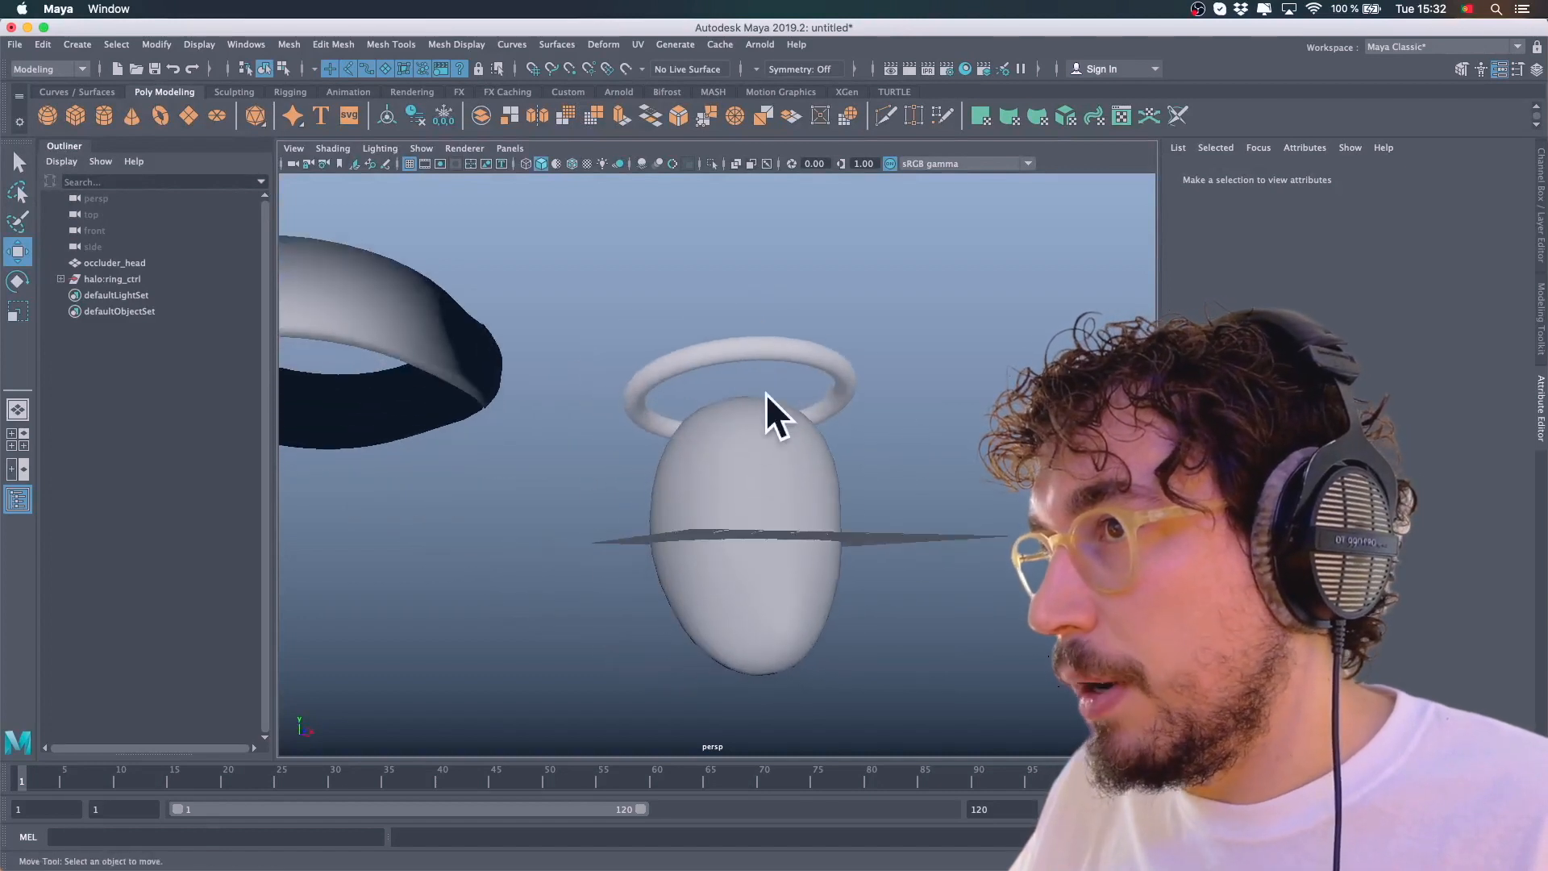
left_click_drag(760, 421, 726, 448, "alt")
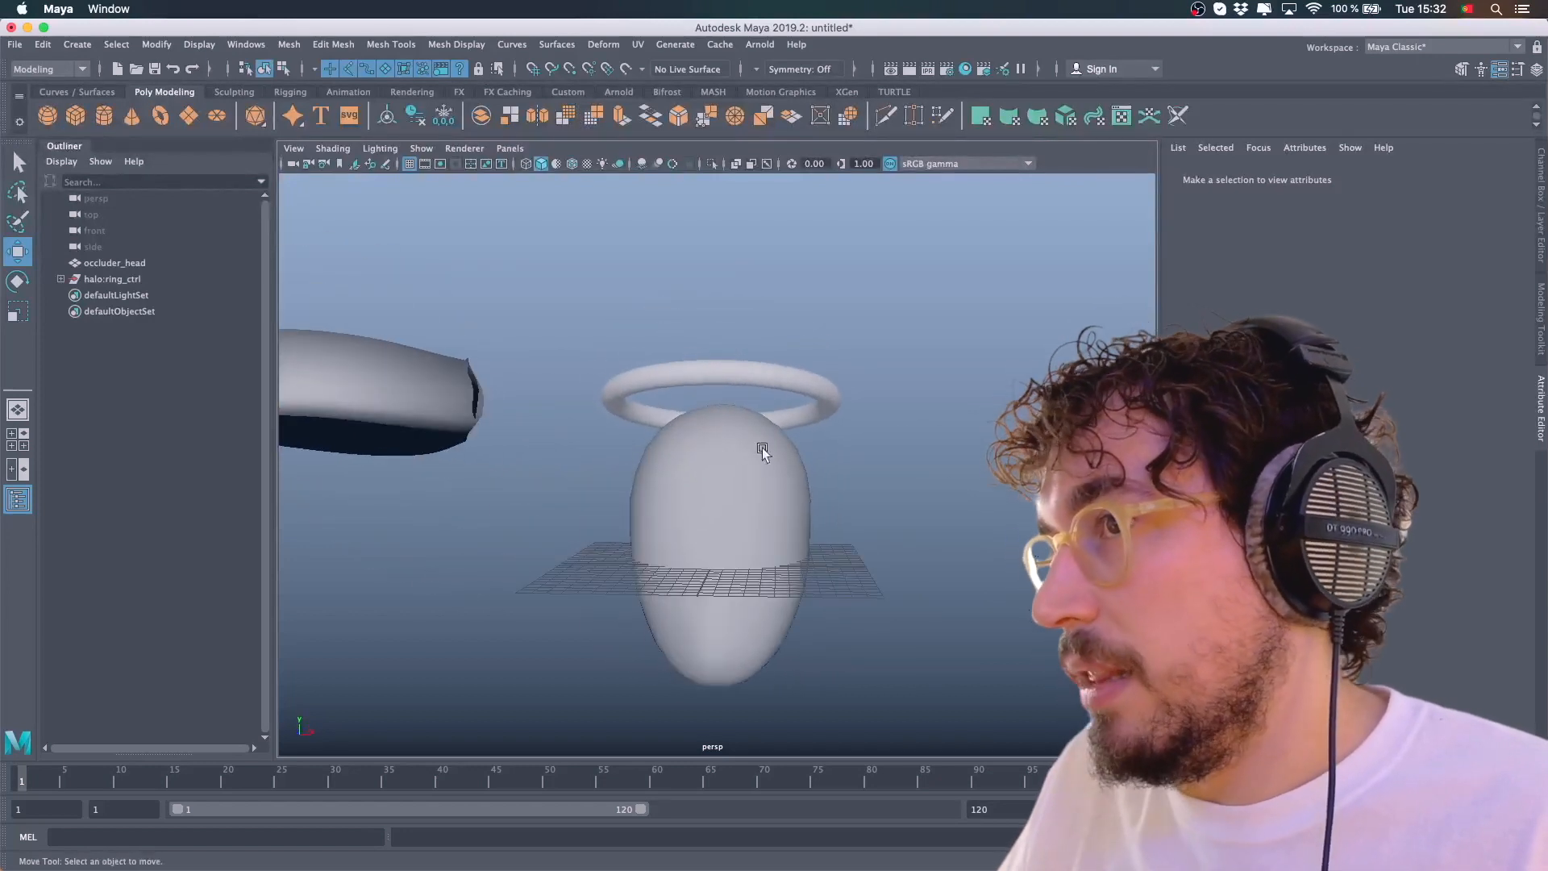
left_click_drag(860, 448, 839, 421, "alt")
left_click(564, 477)
left_click_drag(567, 490, 741, 493, "alt")
key("ctrl+z")
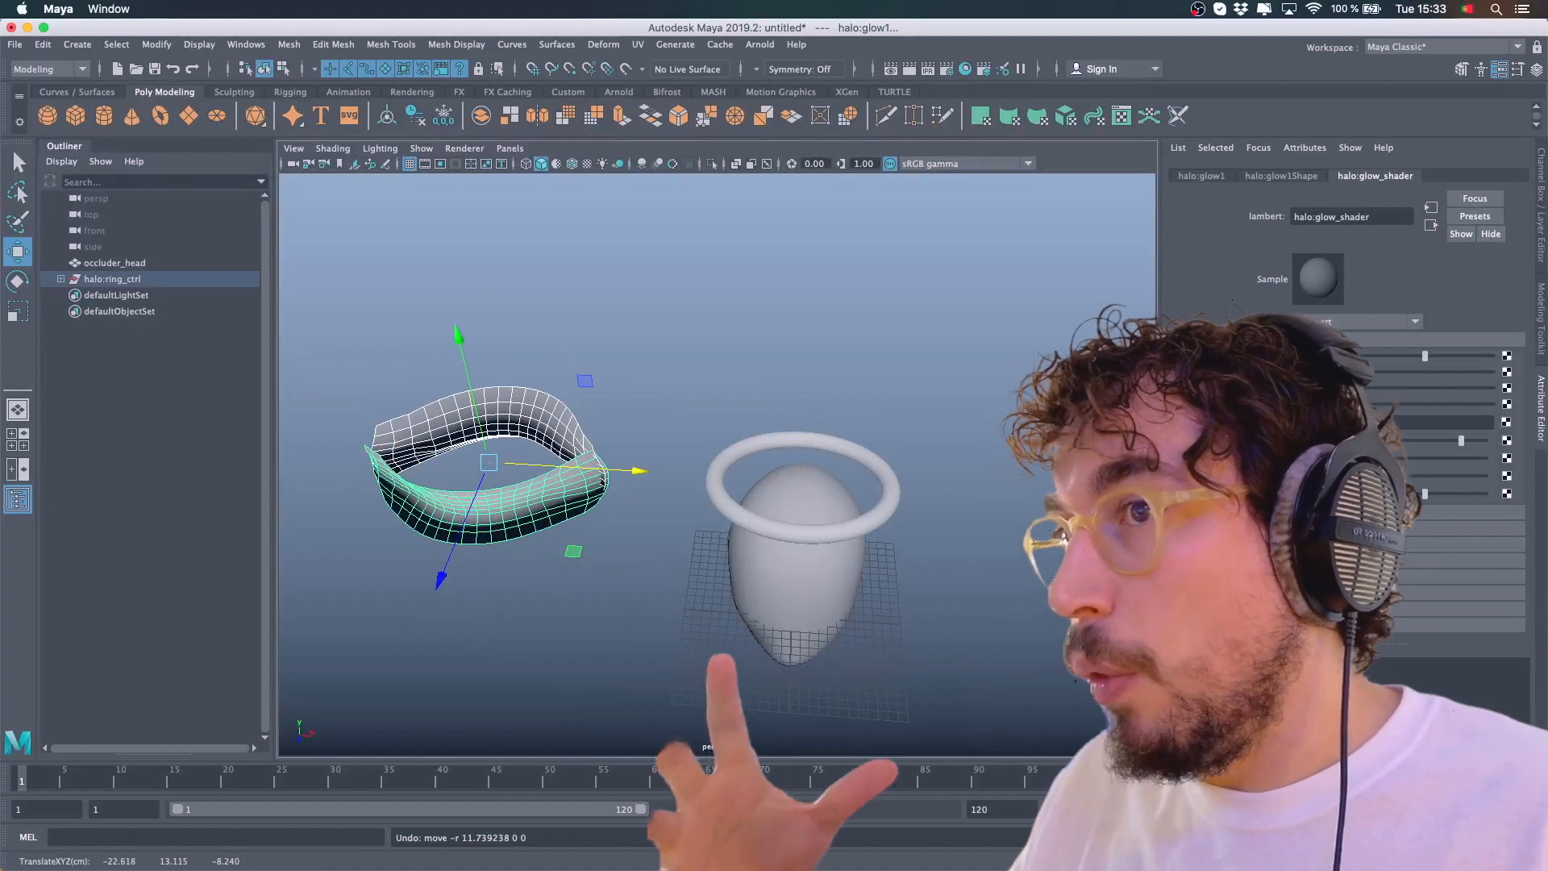
Select the glow mesh and set its Translate X to 0
left_click_drag(938, 403, 909, 452, "alt")
left_click(911, 498)
left_click_drag(916, 518, 829, 494, "alt")
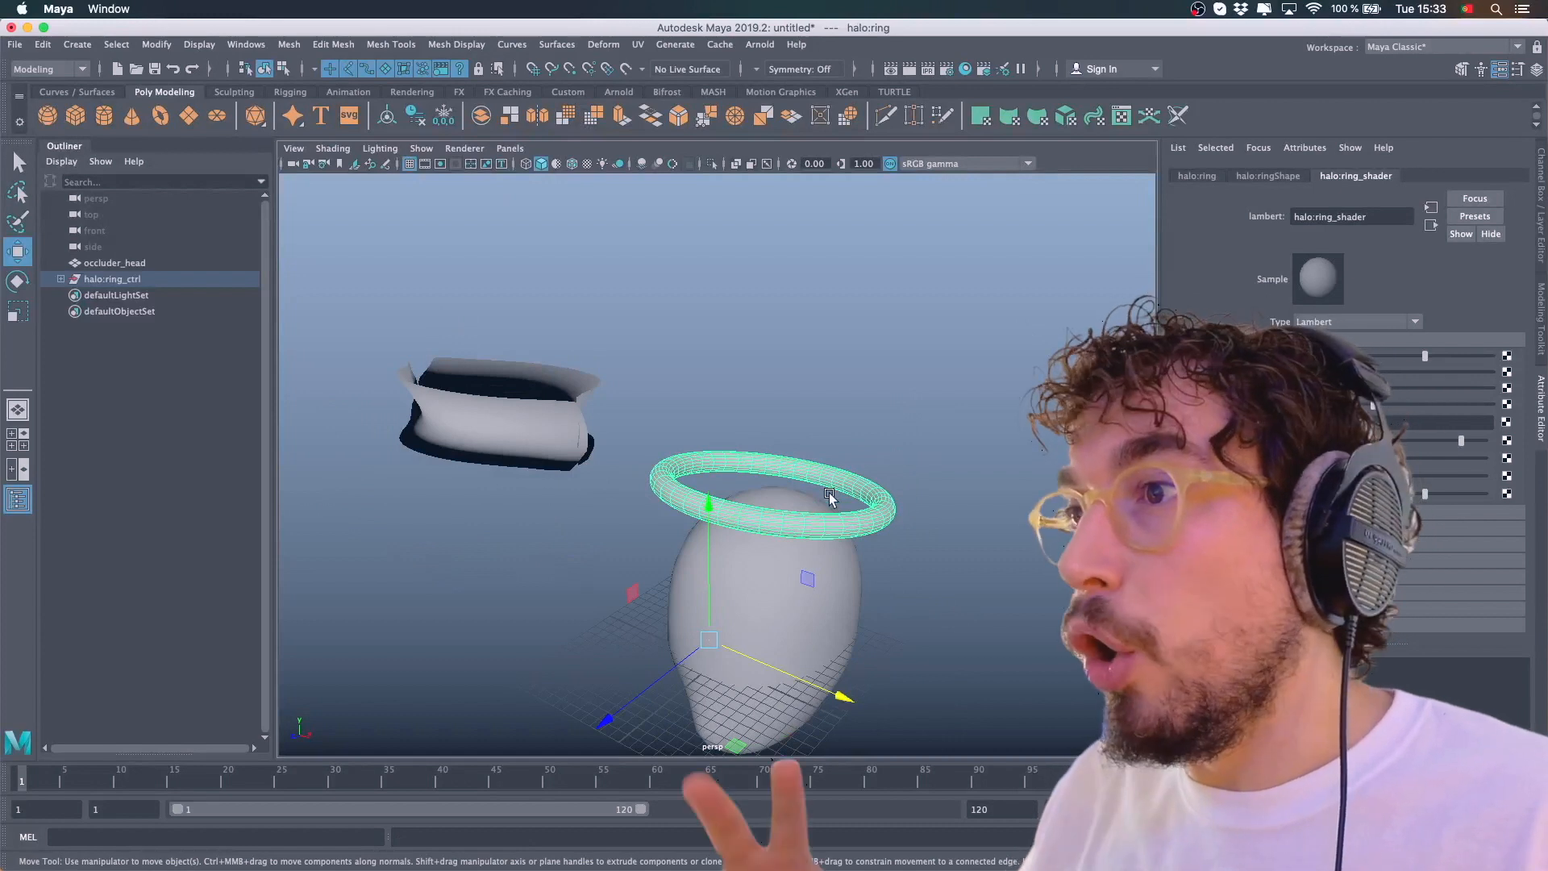
left_click_drag(439, 359, 505, 363, "alt")
left_click(534, 469)
left_click_drag(556, 477, 660, 511, "alt")
key("ctrl+a")
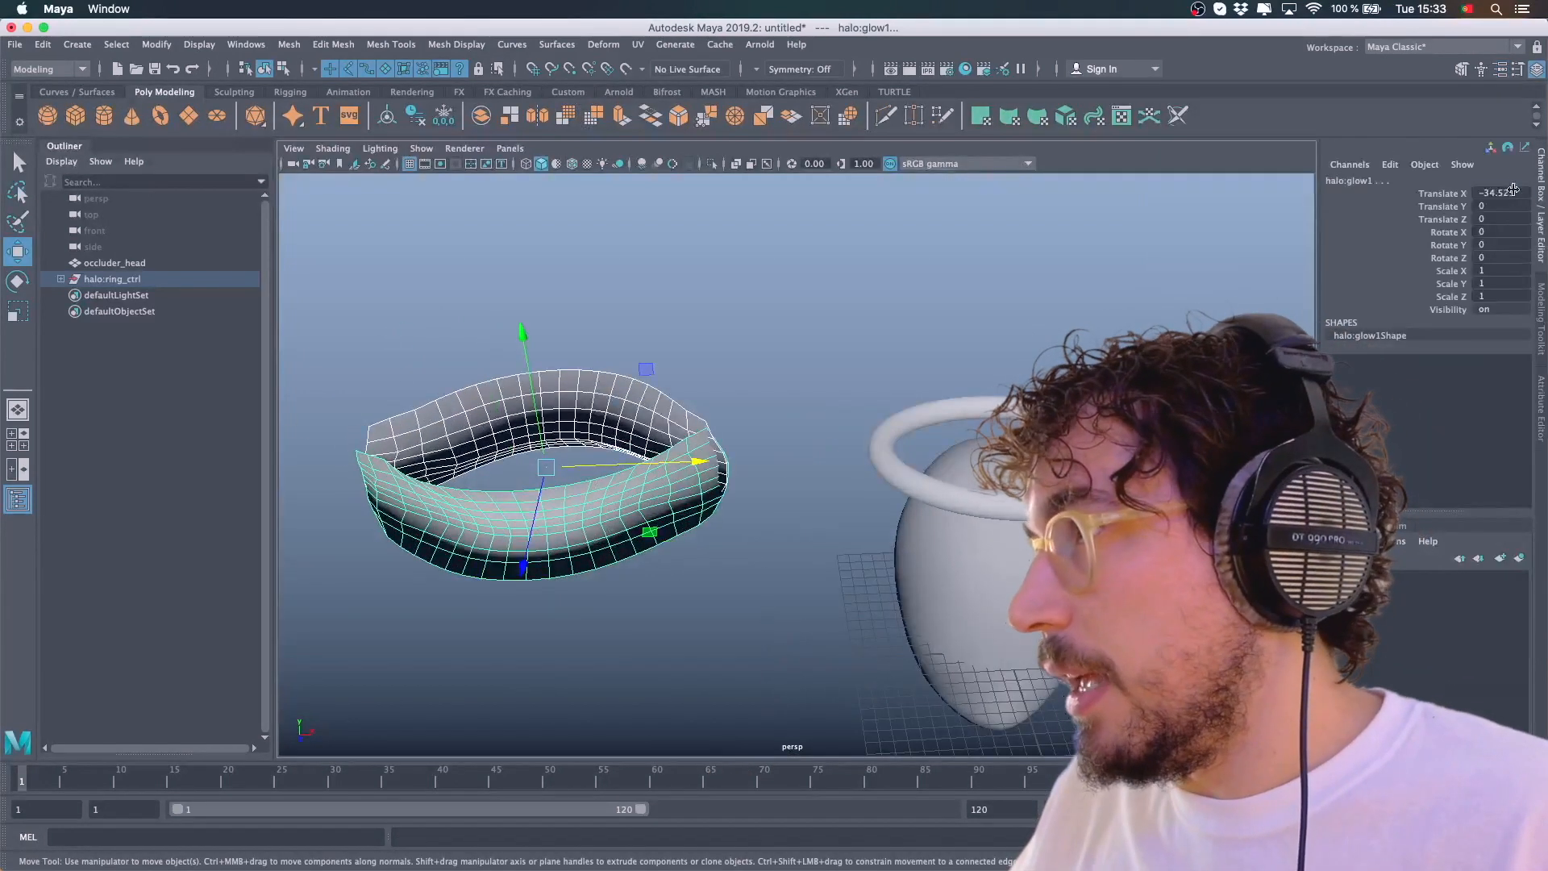
left_click(1514, 191)
type("0")
key("Return")
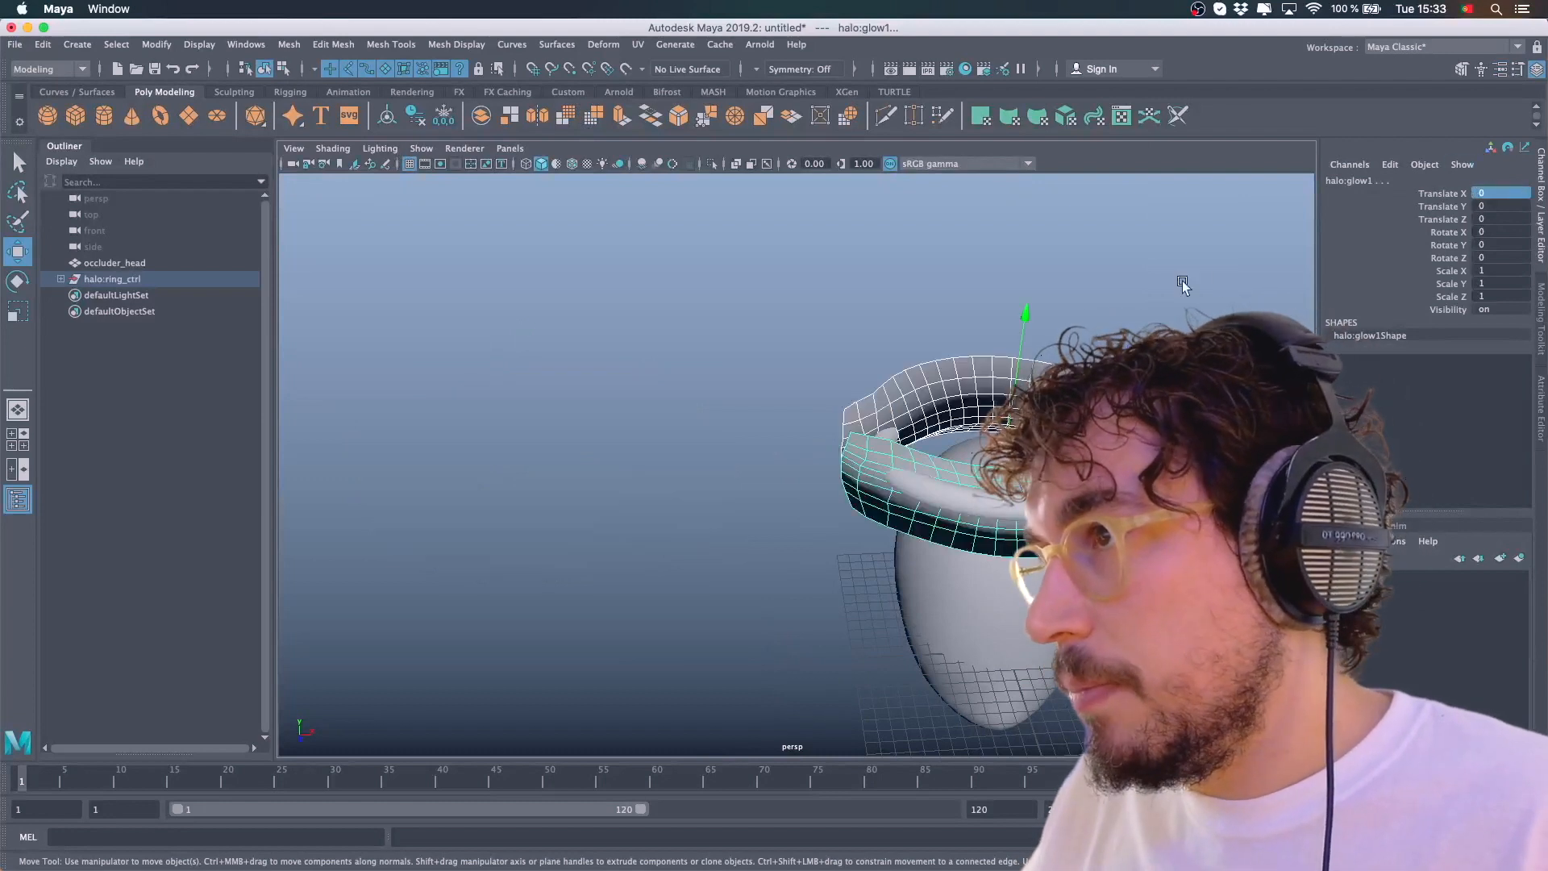
Orbit around the glow mesh and head to inspect their alignment
left_click(1183, 285)
middle_click_drag(1183, 285, 1052, 323, "alt")
left_click_drag(1064, 395, 1069, 343, "alt")
right_click_drag(1069, 347, 1169, 360, "alt")
left_click(881, 410)
left_click_drag(984, 451, 1105, 456, "alt")
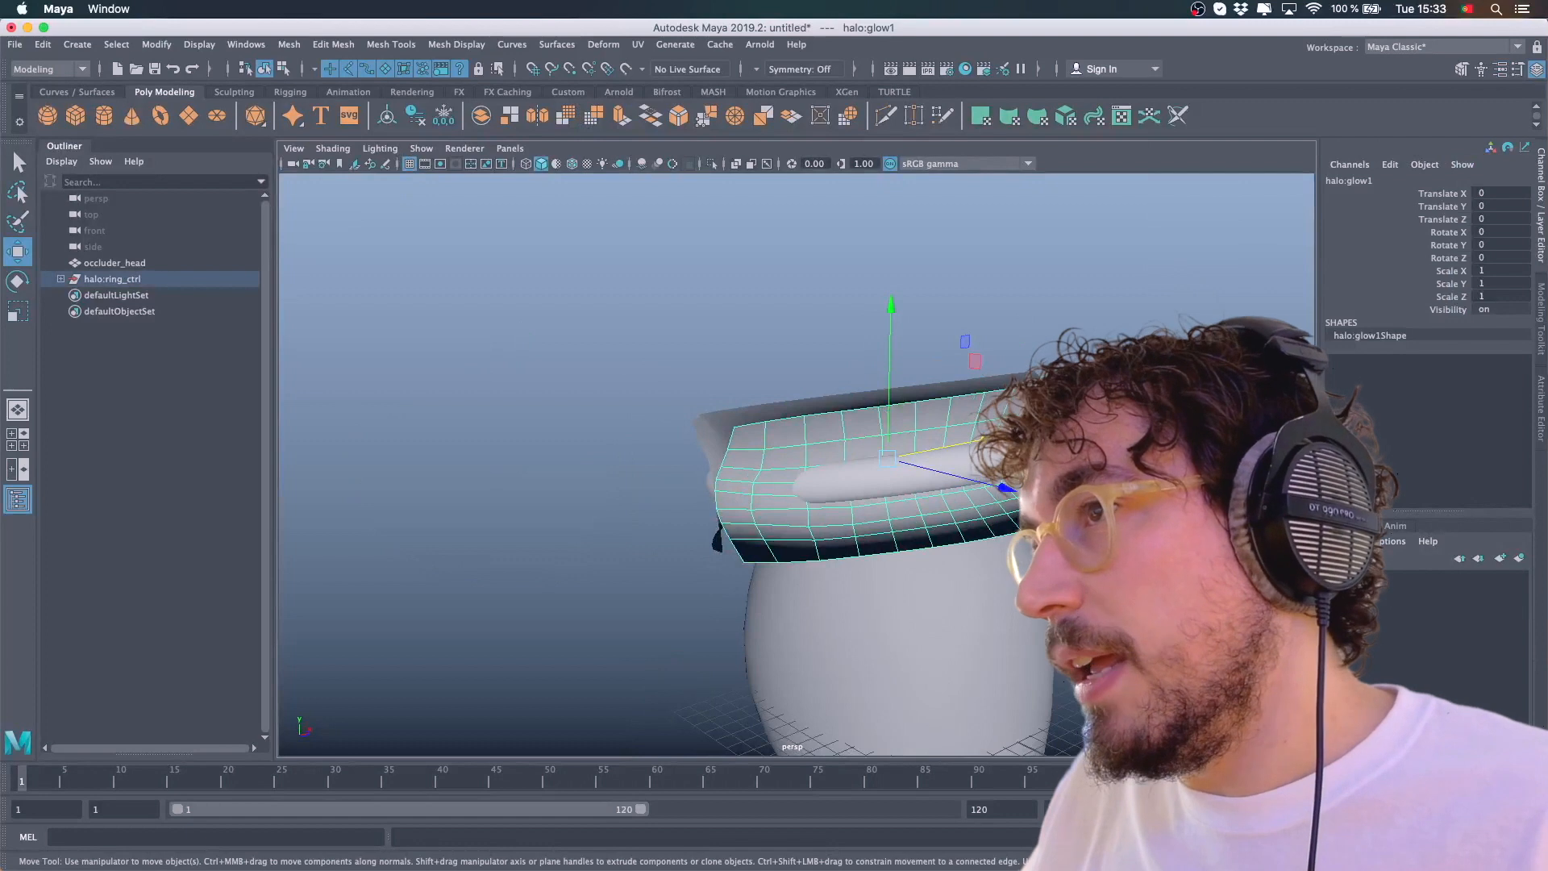
left_click_drag(875, 391, 996, 416, "alt")
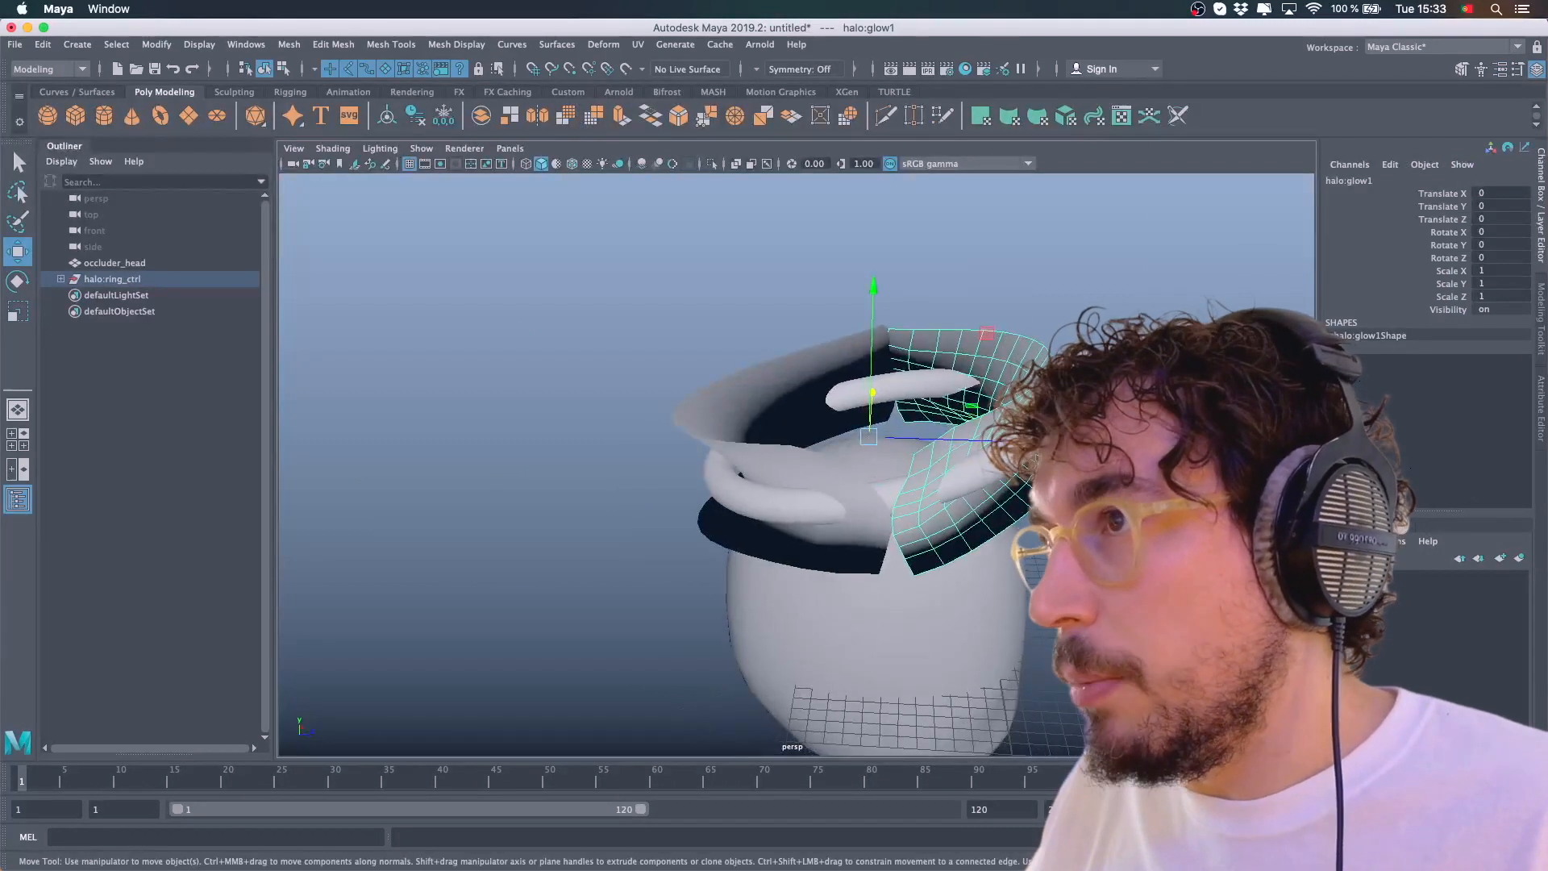
Orbit the view around the glow mesh, halo and head to check how the glow sits on the ring
left_click_drag(1169, 436, 949, 407, "alt")
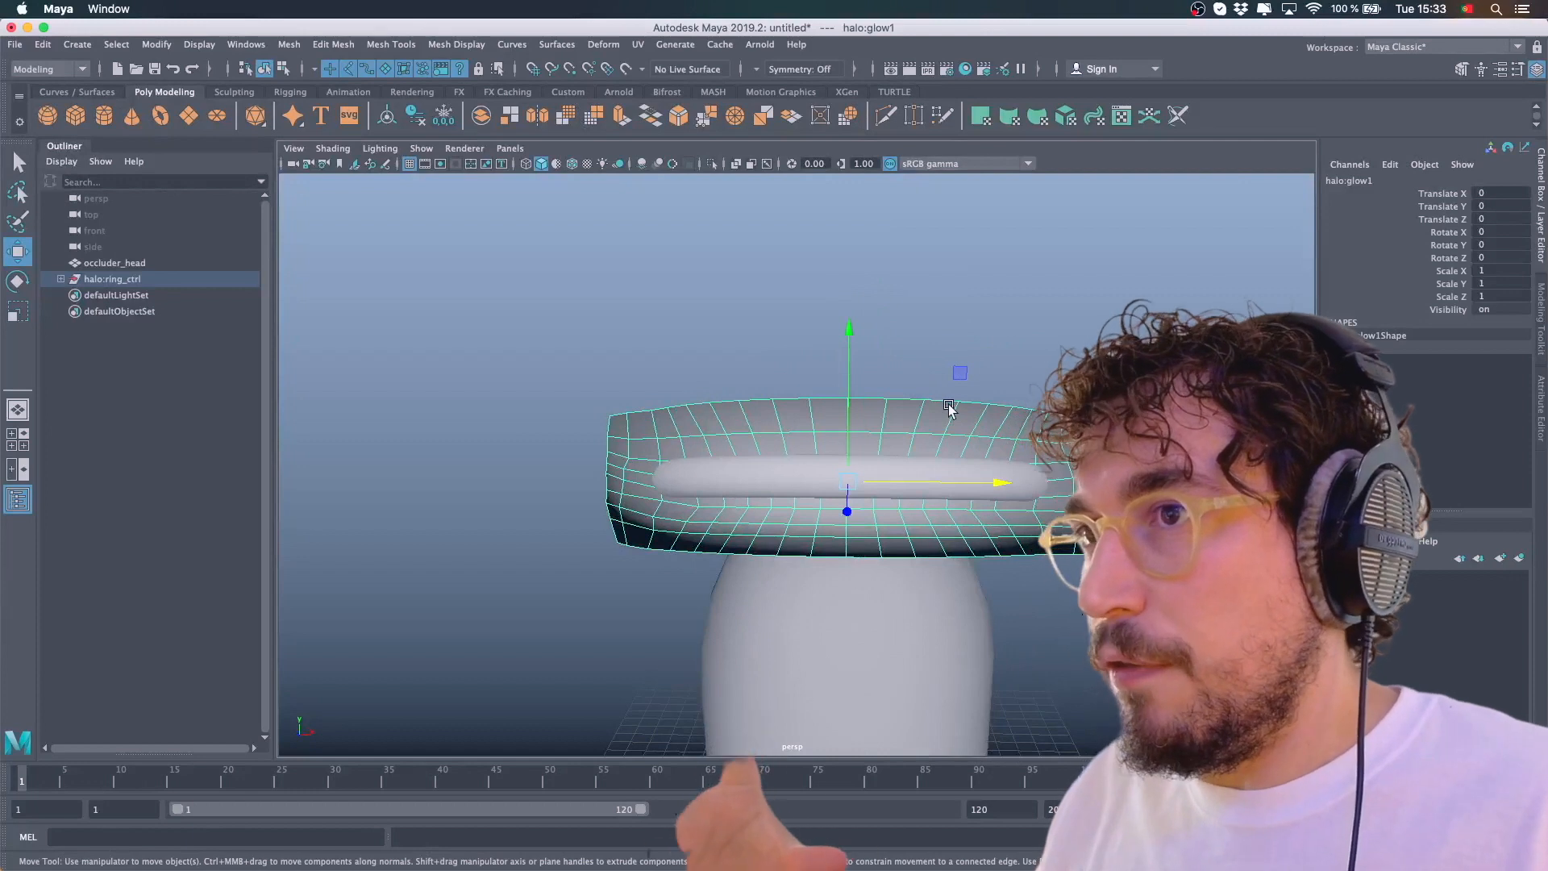
left_click_drag(950, 410, 1020, 414, "alt")
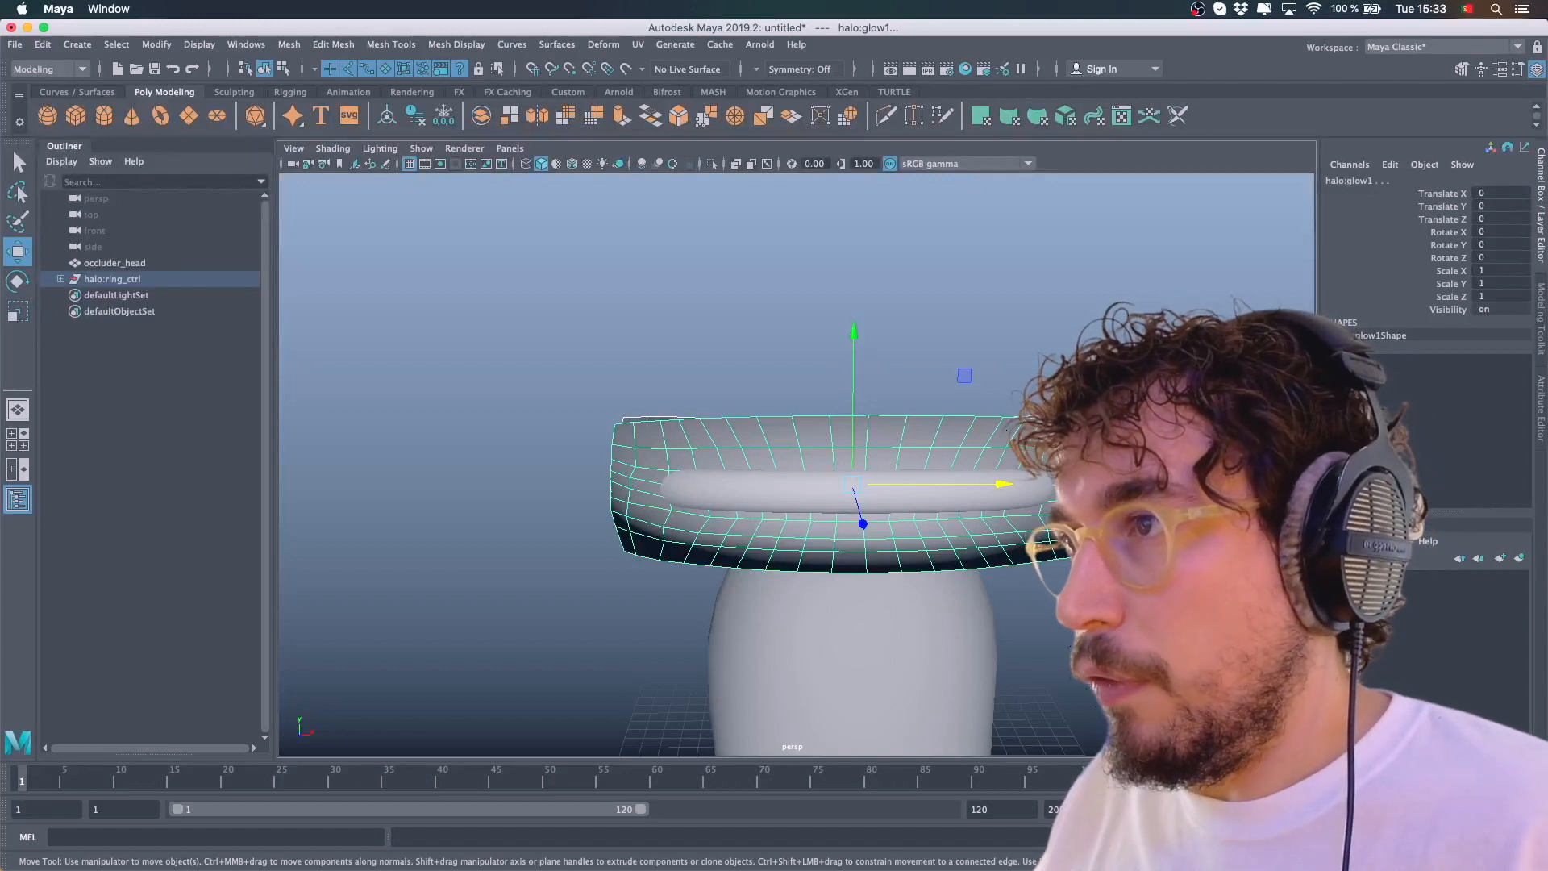
left_click(1153, 379)
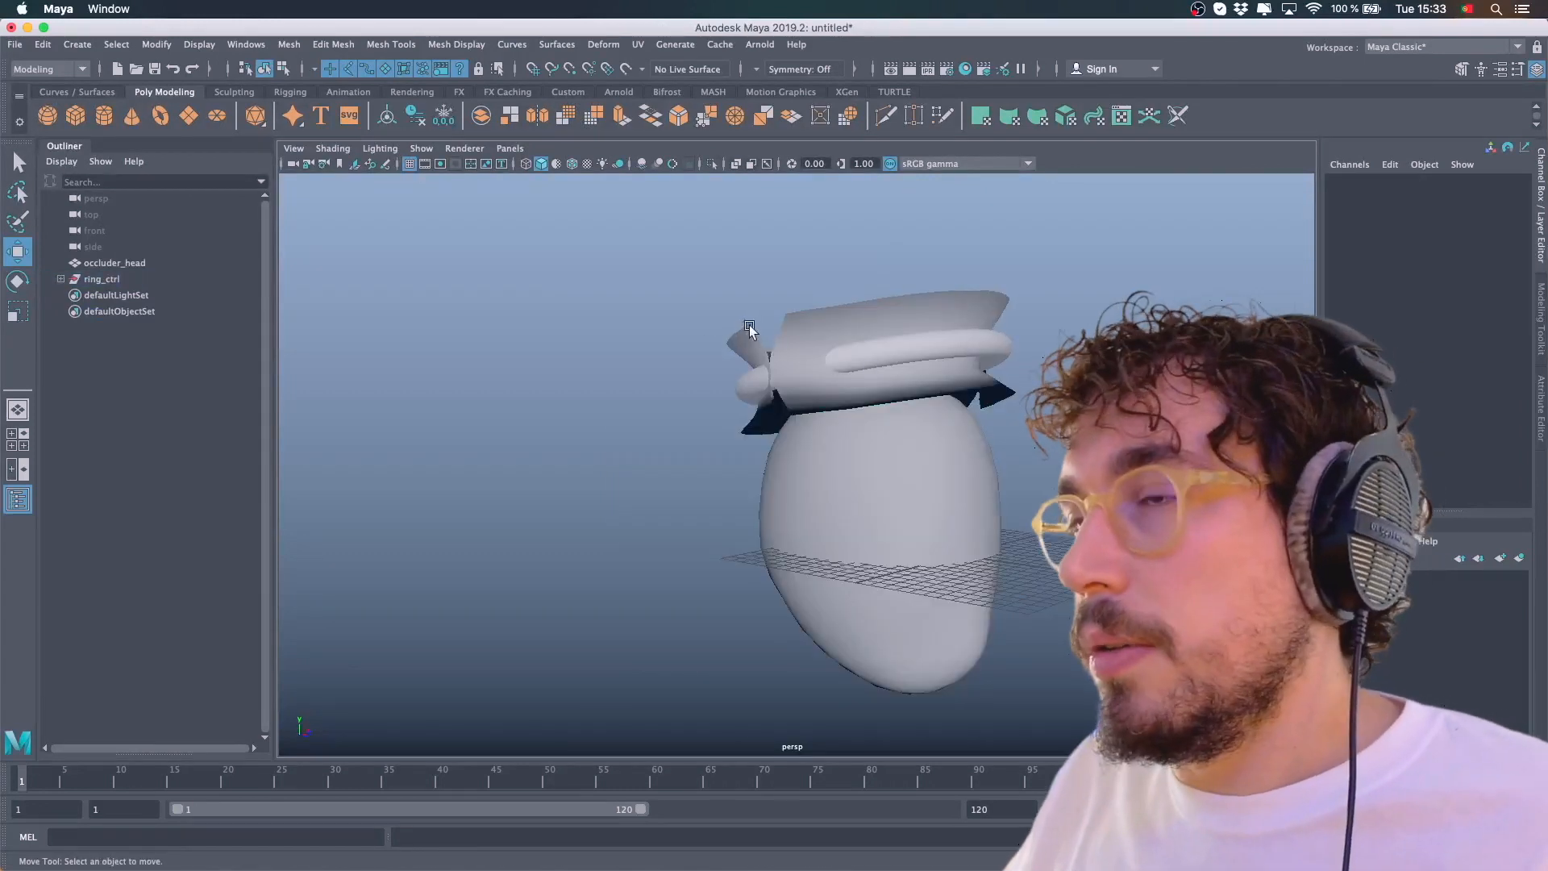
left_click_drag(747, 325, 759, 355, "alt")
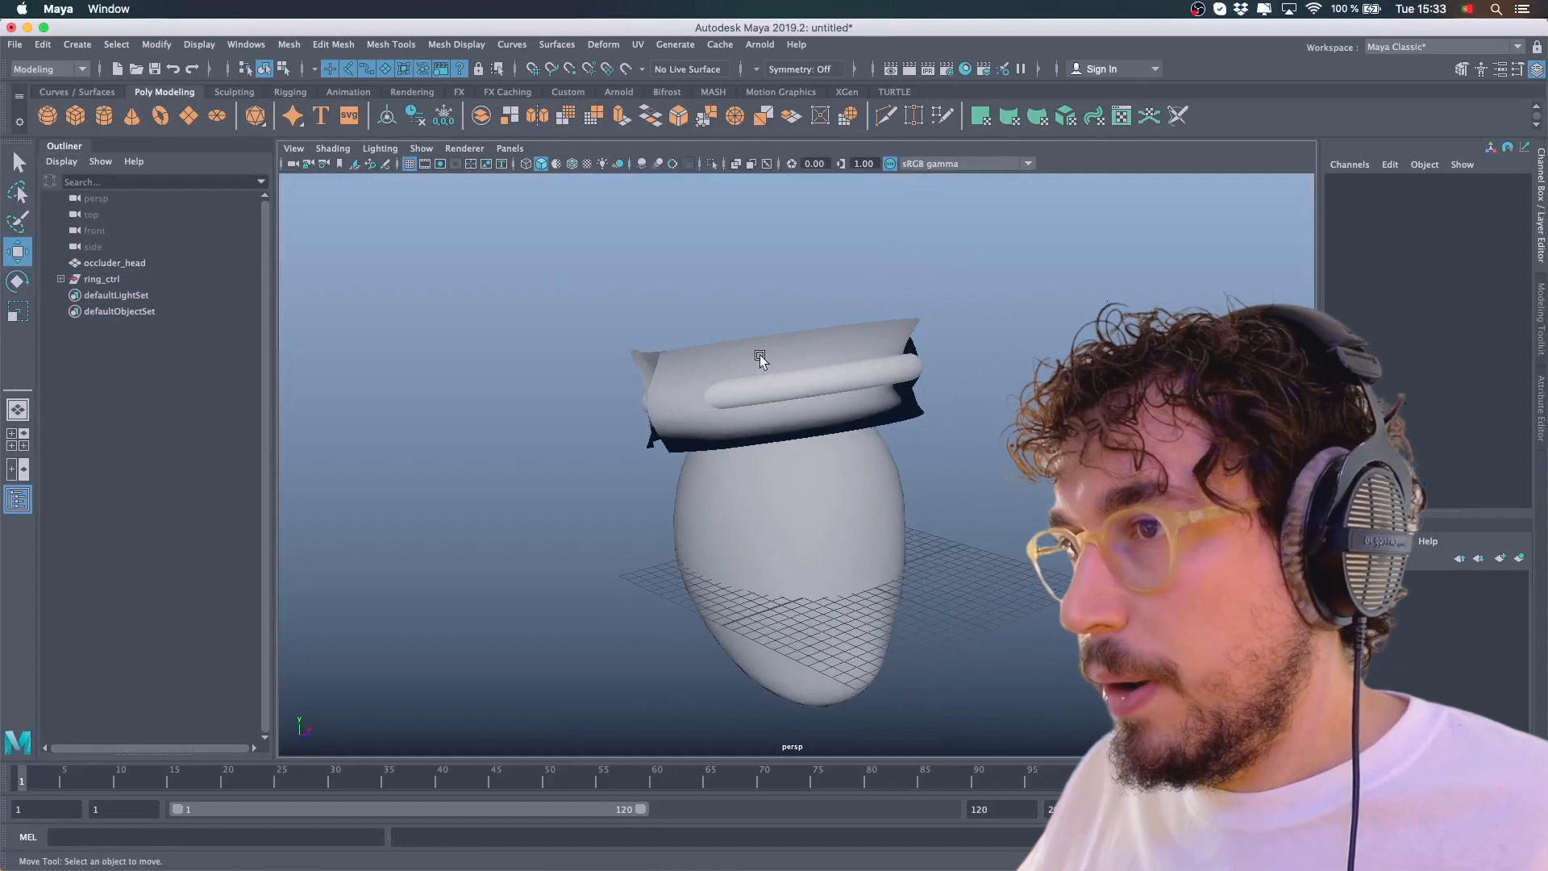
left_click_drag(926, 384, 887, 396, "alt")
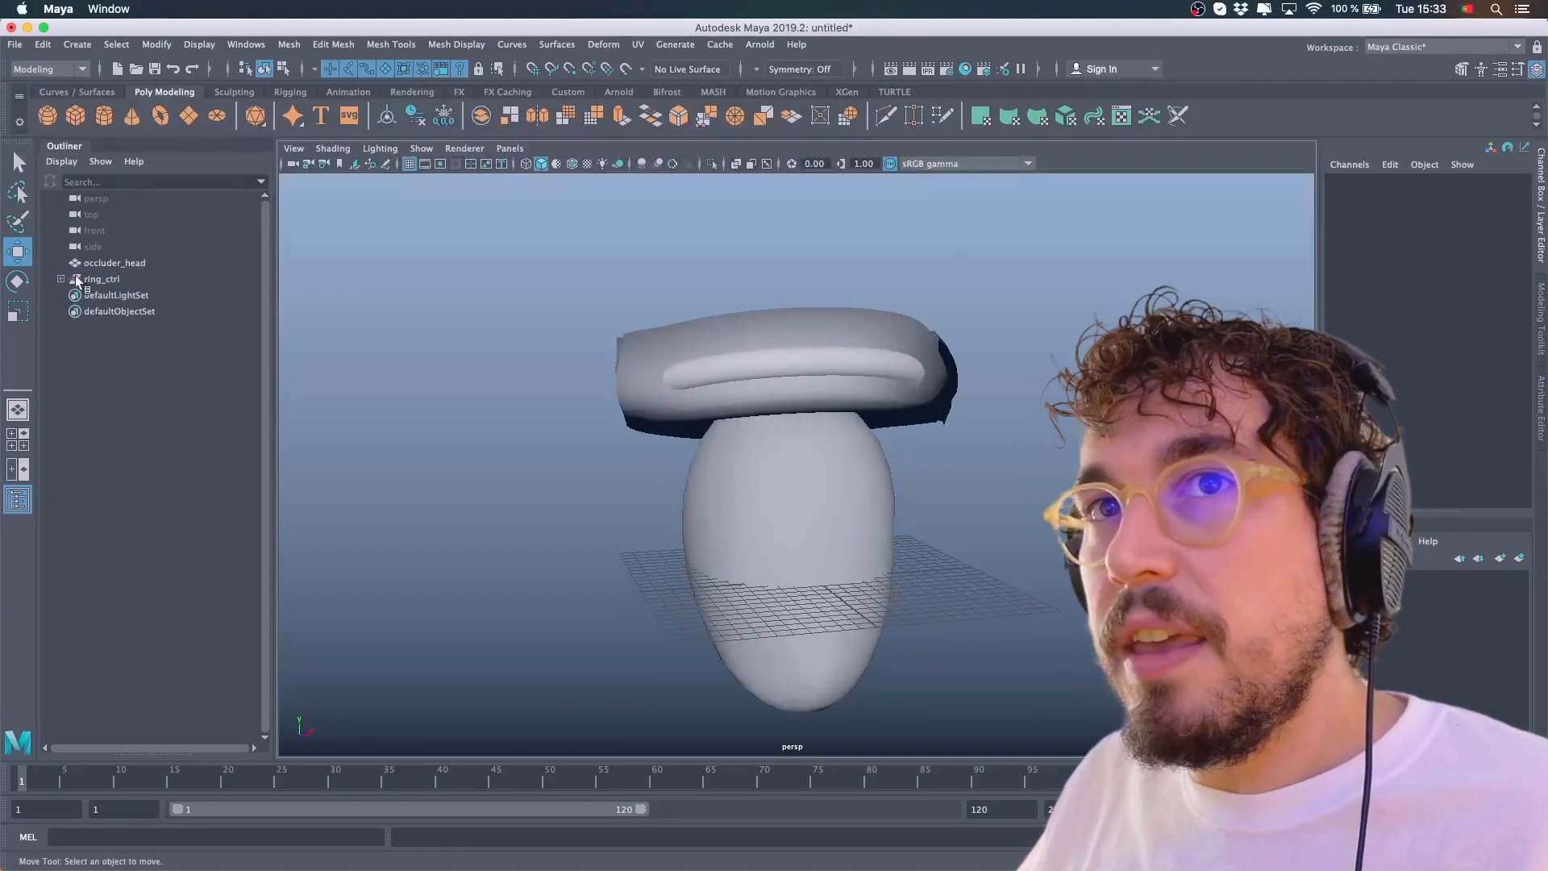
Select the ring_ctrl group and its ring and glow1 children in turn to inspect the halo hierarchy
left_click(97, 280)
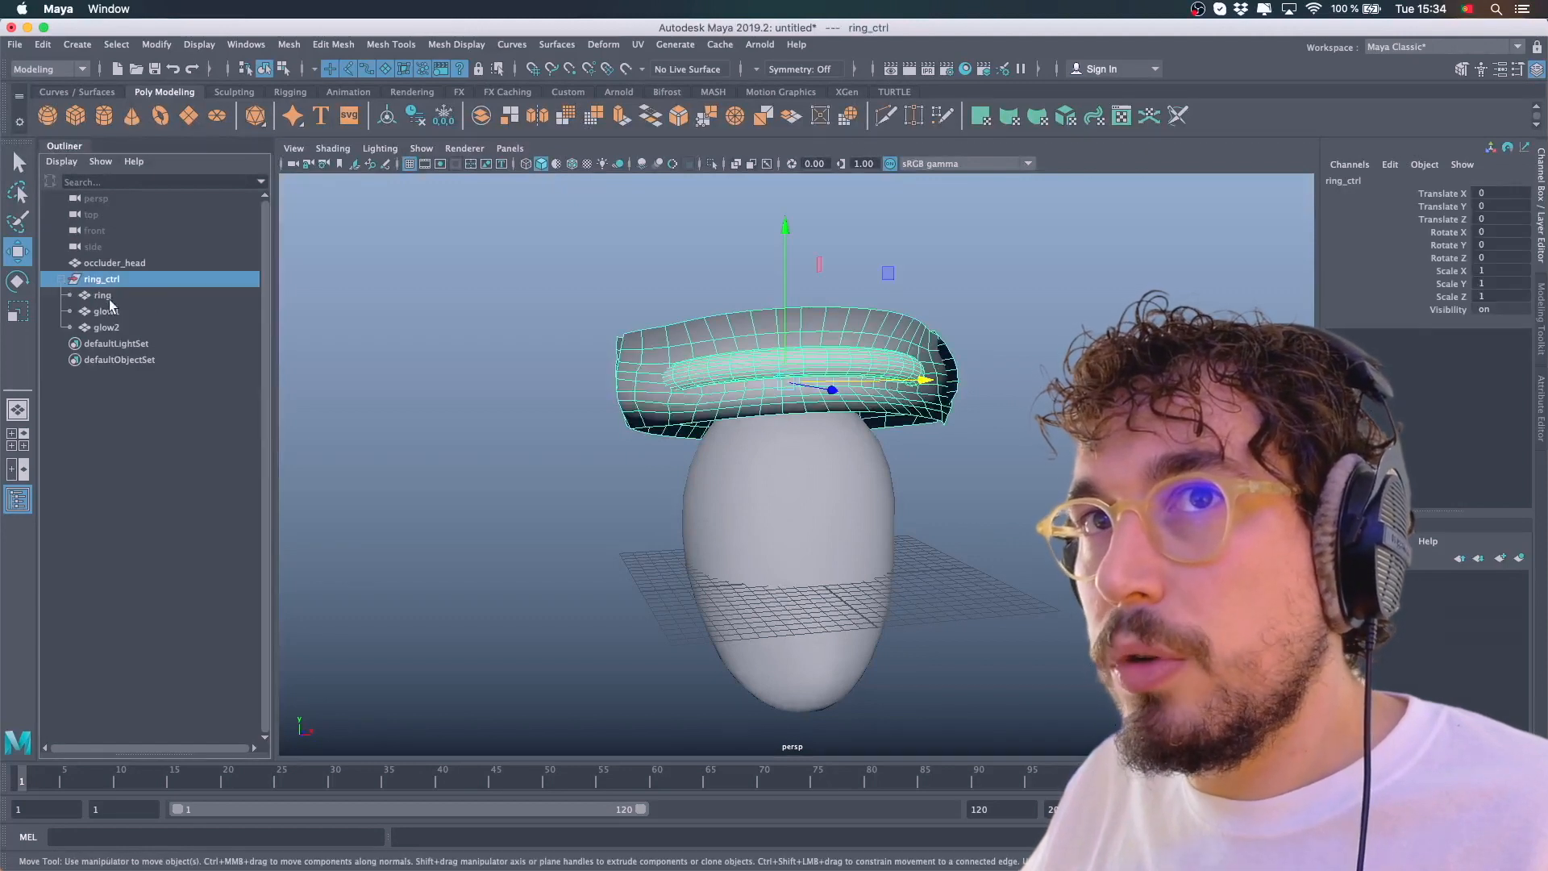
left_click(103, 296)
left_click(106, 311)
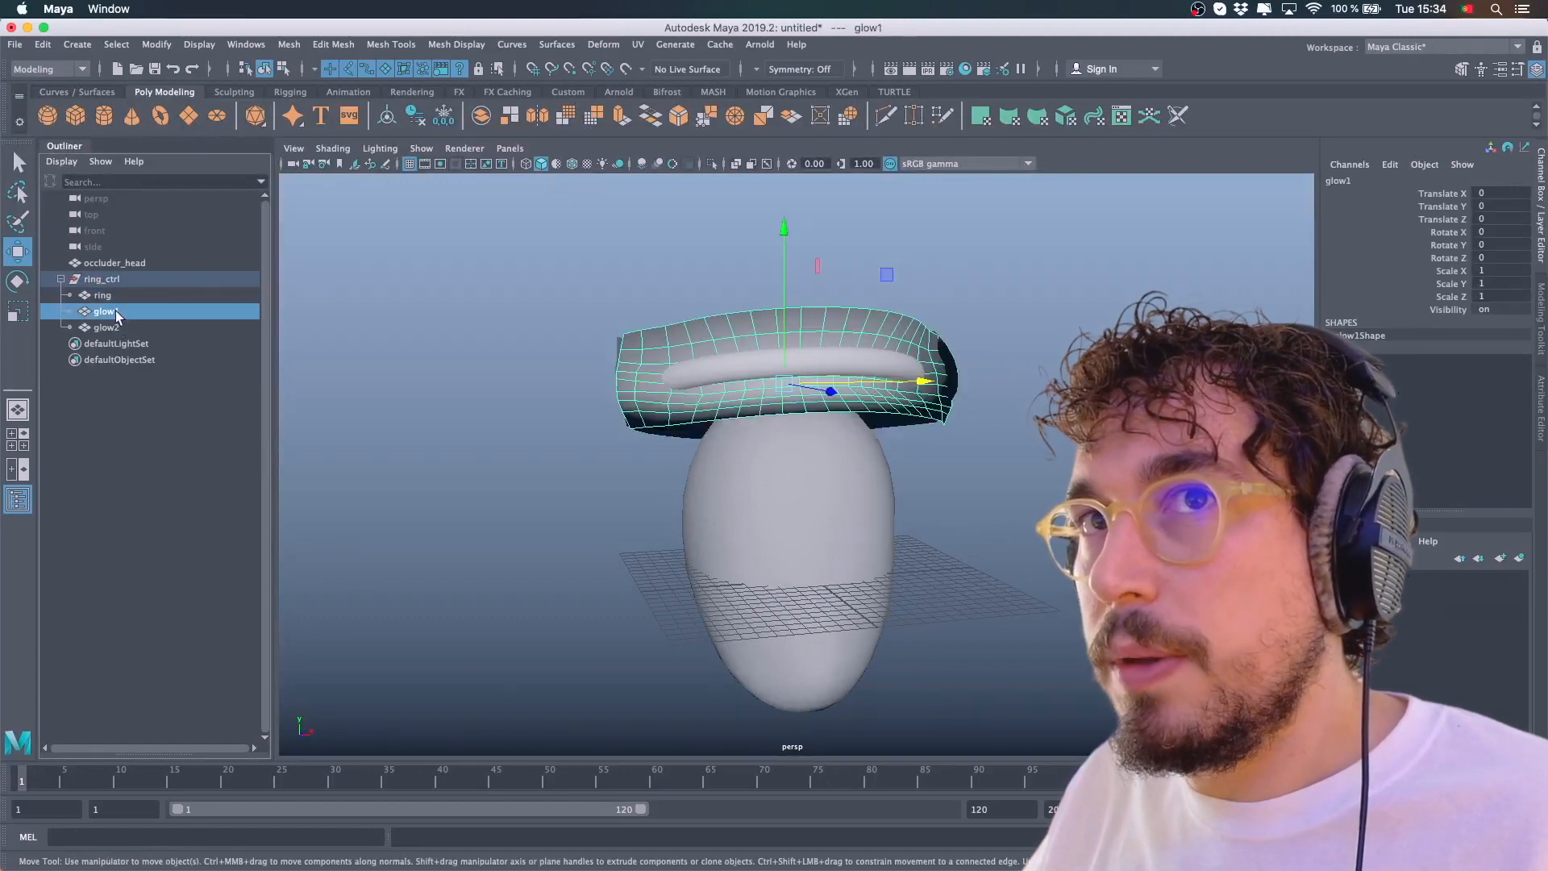
left_click(102, 279)
Orbit around the ring control and head to inspect the halo's fit from several angles
left_click_drag(710, 337, 769, 434, "alt")
key("e")
key("super+z")
left_click_drag(868, 435, 861, 402, "alt")
key("w")
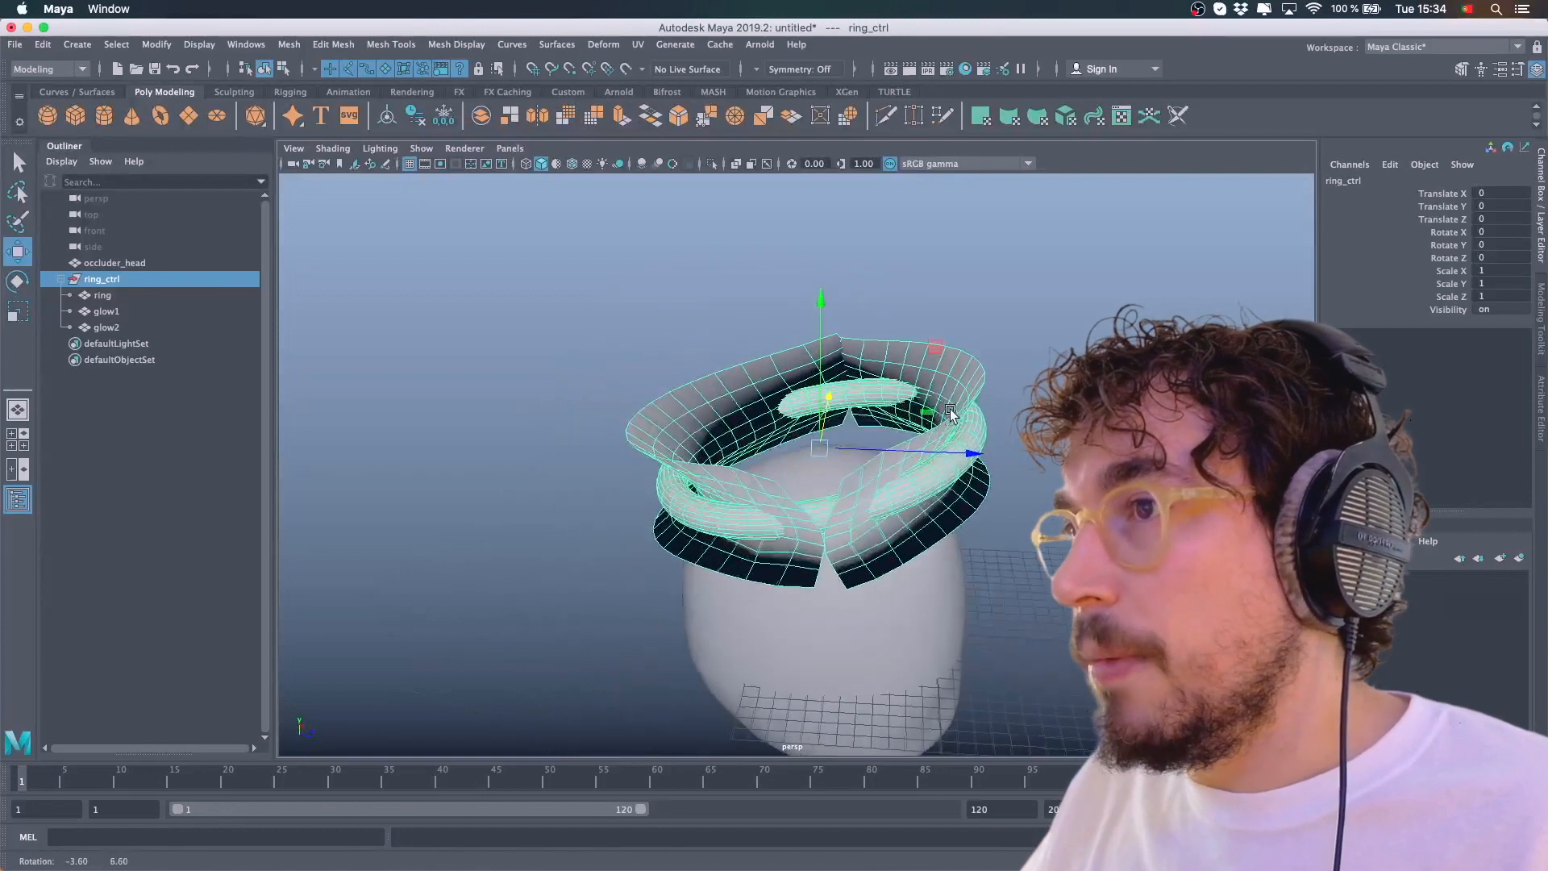
left_click_drag(988, 409, 886, 421, "alt")
left_click(937, 436)
key("e")
Select the occluder head and apply Freeze Transformations and then Reset Transformations to it
left_click(795, 500)
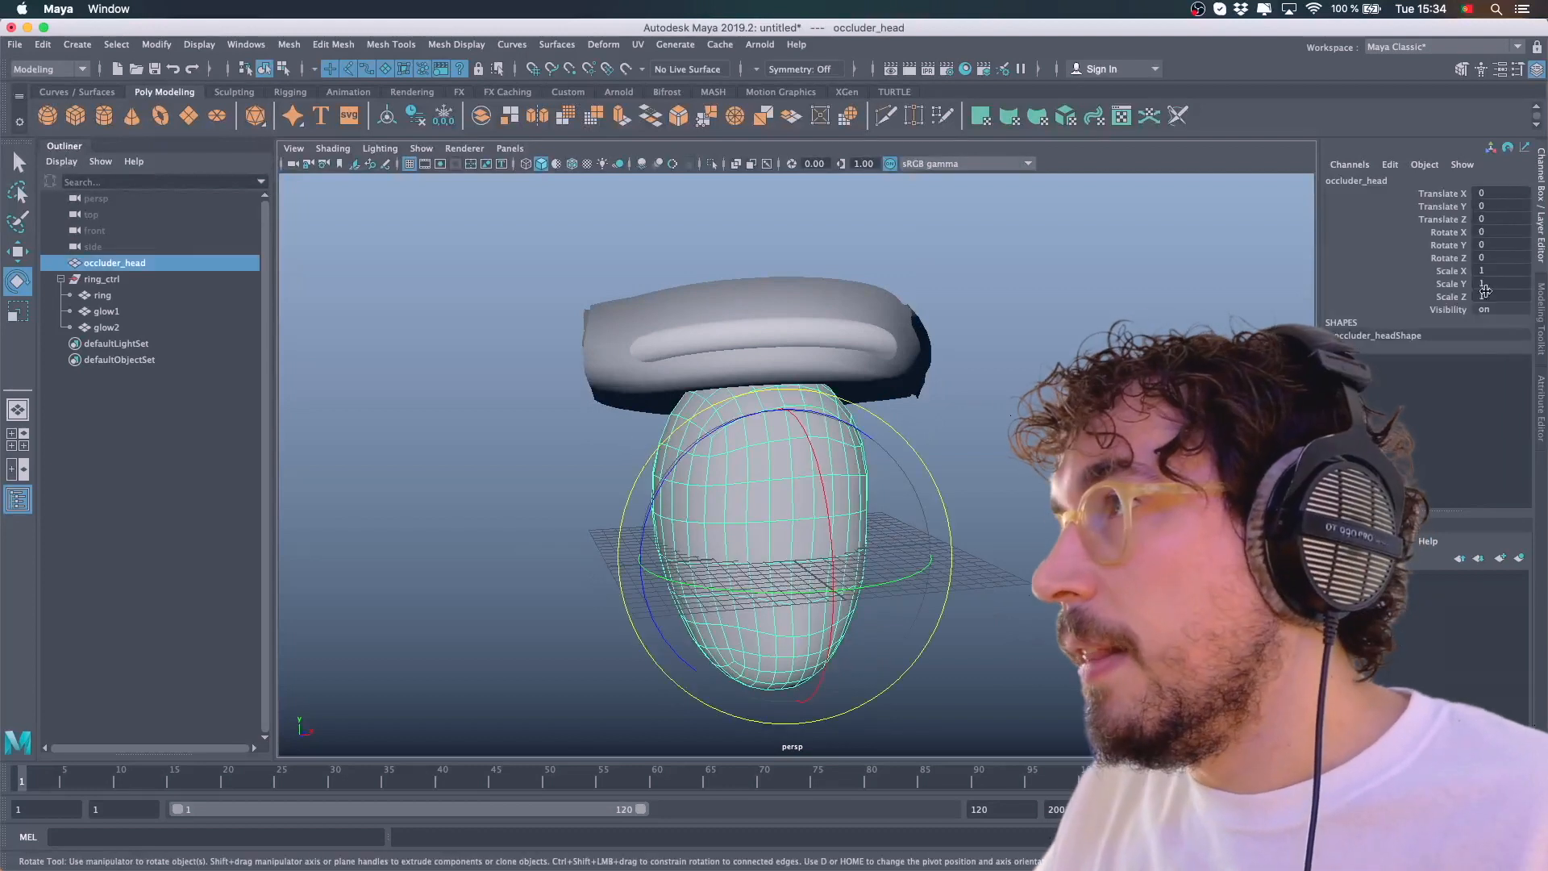
left_click_drag(982, 439, 928, 429, "alt")
left_click(156, 44)
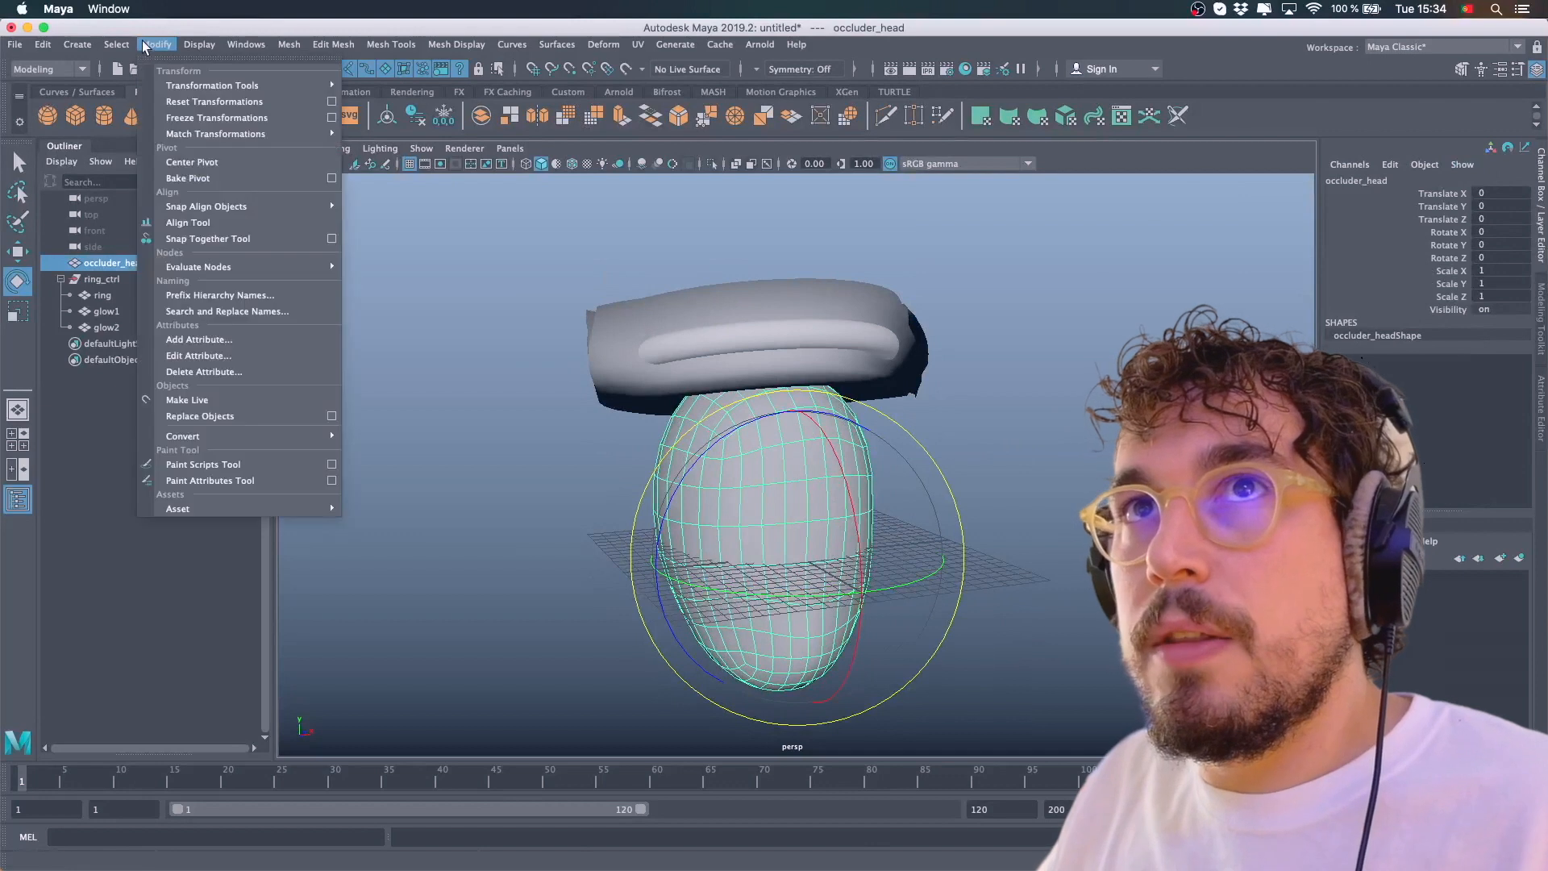
left_click(183, 119)
left_click(157, 45)
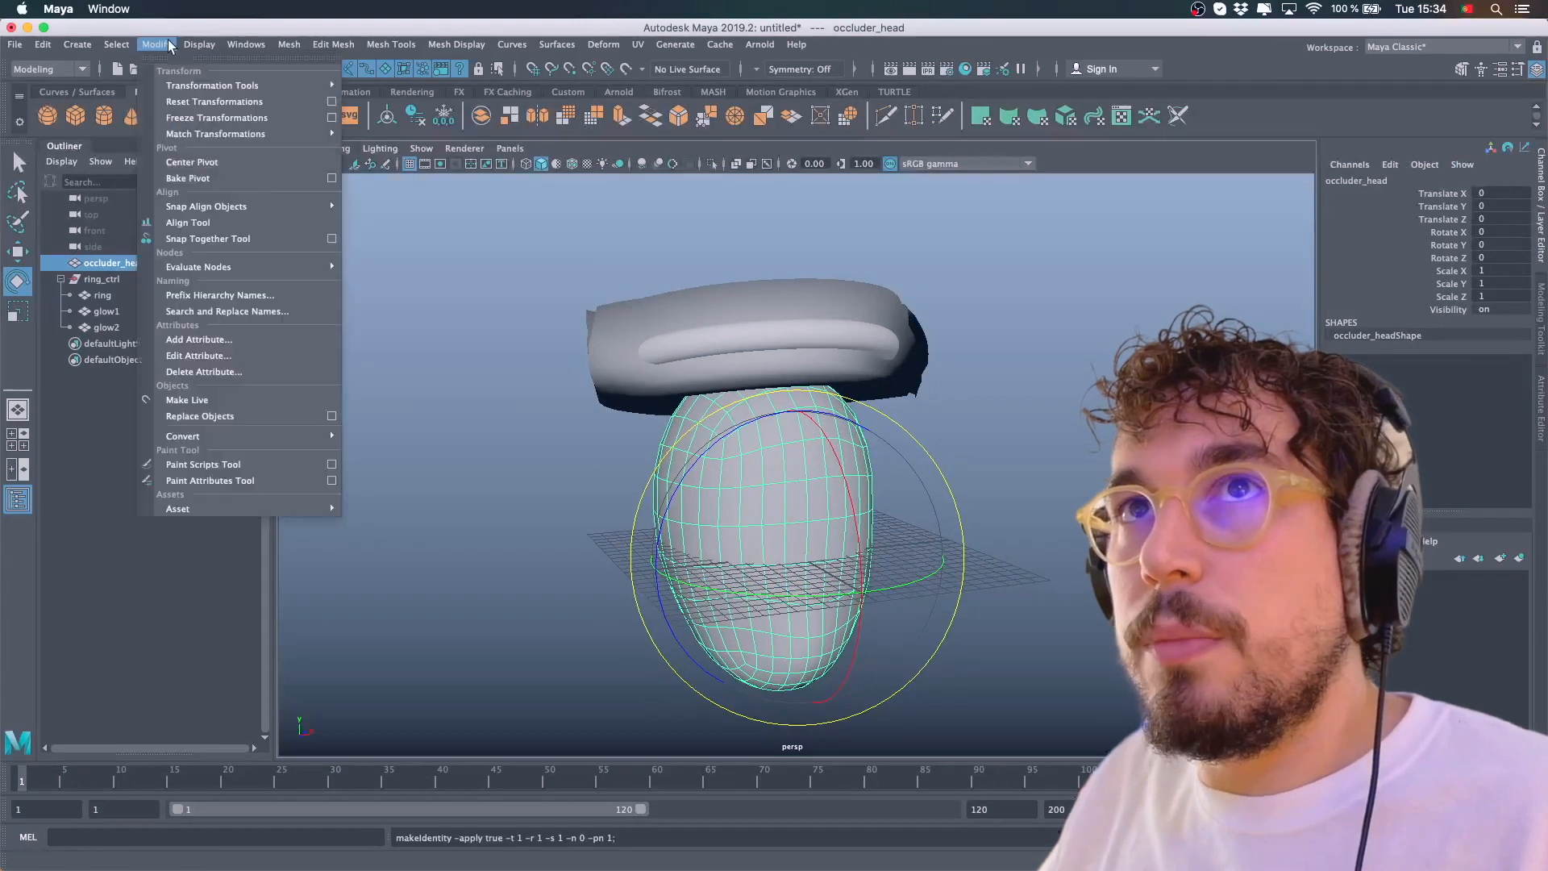
left_click(180, 102)
Deselect everything and orbit around the head and halo to review the result
left_click(1108, 361)
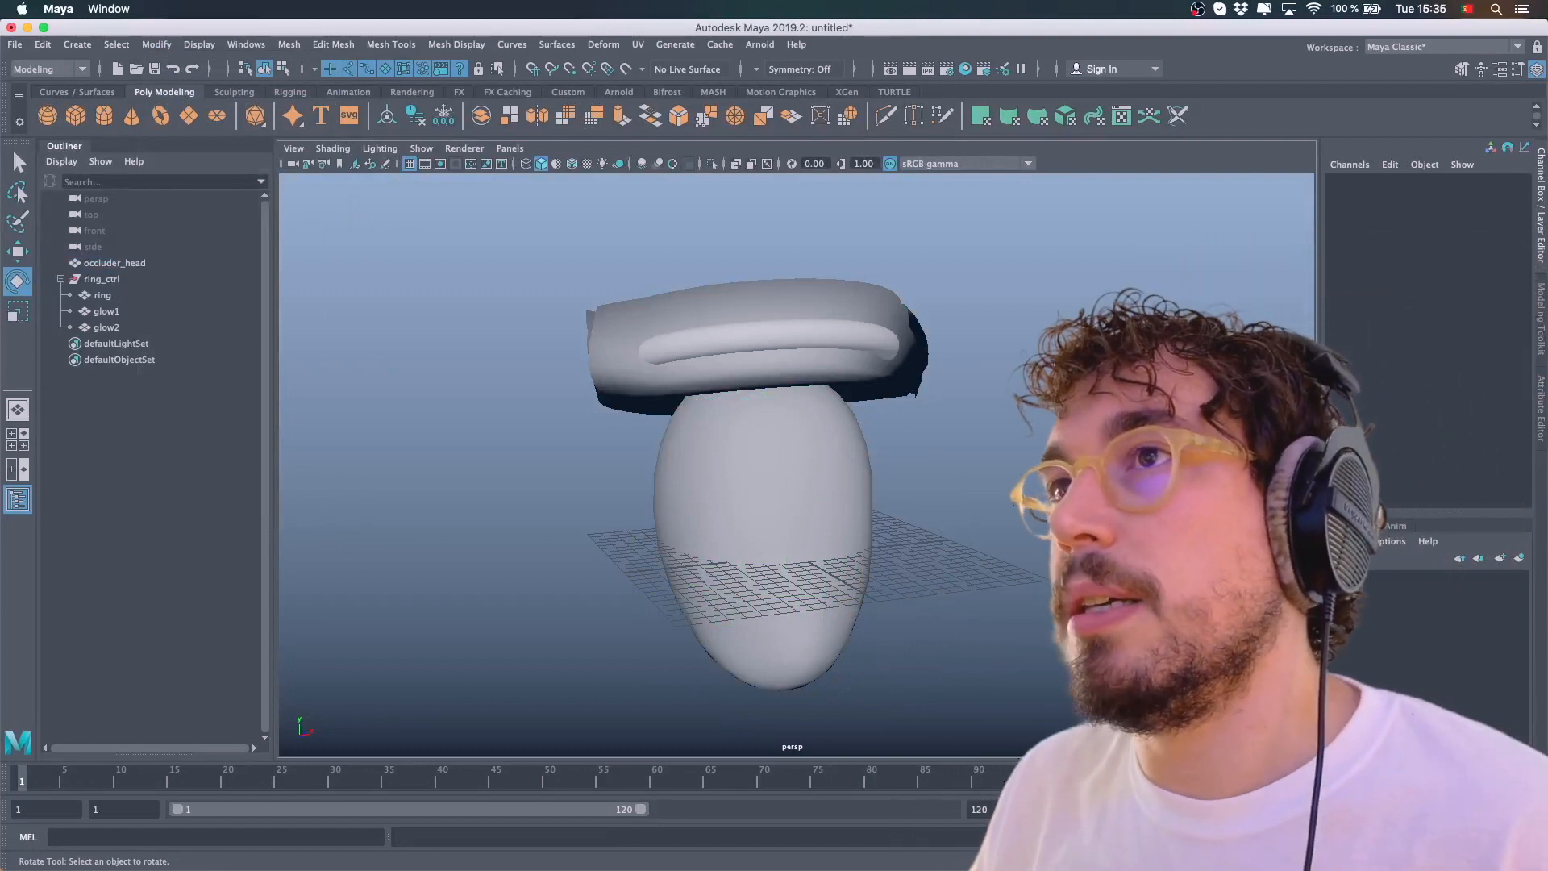
mouse_move(1020, 367)
left_mouse_down("alt")
mouse_move(996, 356)
mouse_move(1009, 350)
mouse_move(907, 360)
mouse_move(954, 436)
mouse_move(1000, 382)
left_mouse_up("alt")
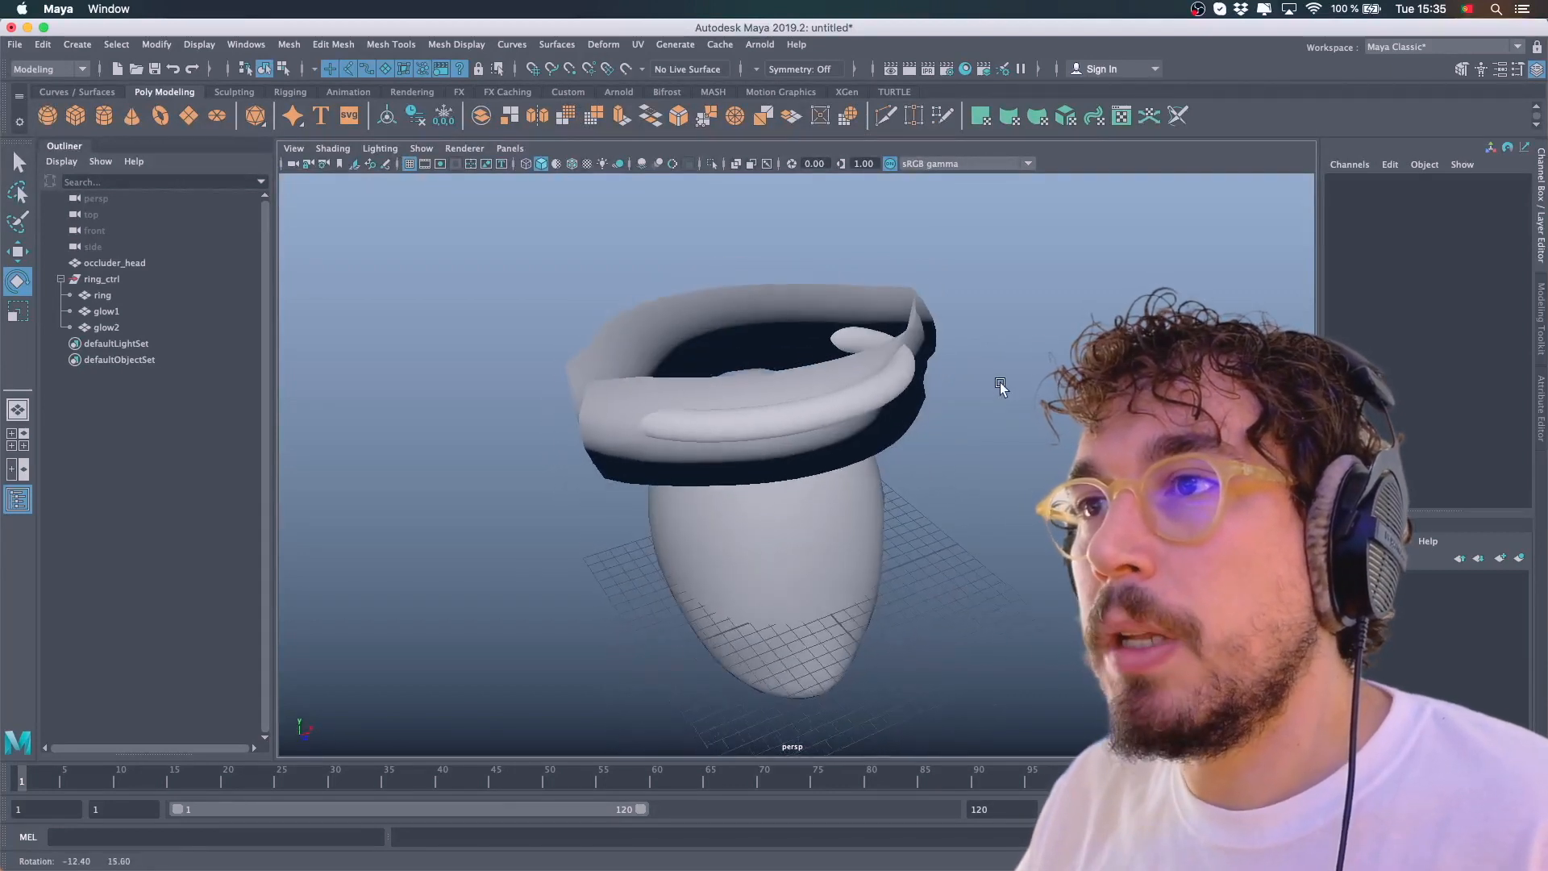
mouse_move(1000, 381)
left_mouse_down("alt")
mouse_move(971, 404)
mouse_move(1000, 387)
left_mouse_up("alt")
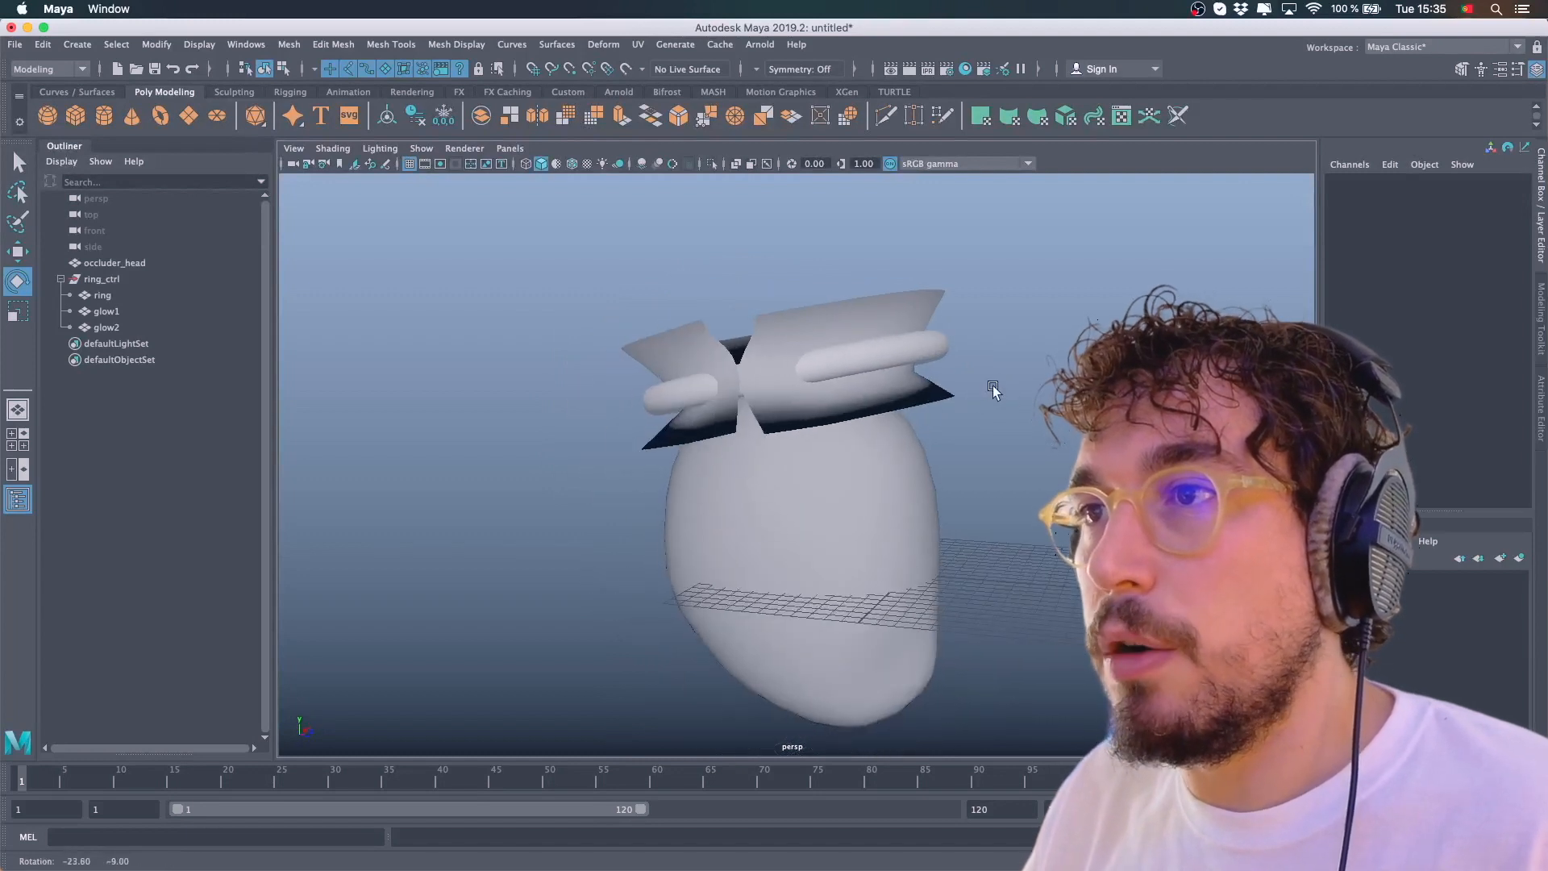
Select the occluder head and ring control together and export the selection as an FBX file named falo.fbx
left_click(60, 278)
left_click(103, 264)
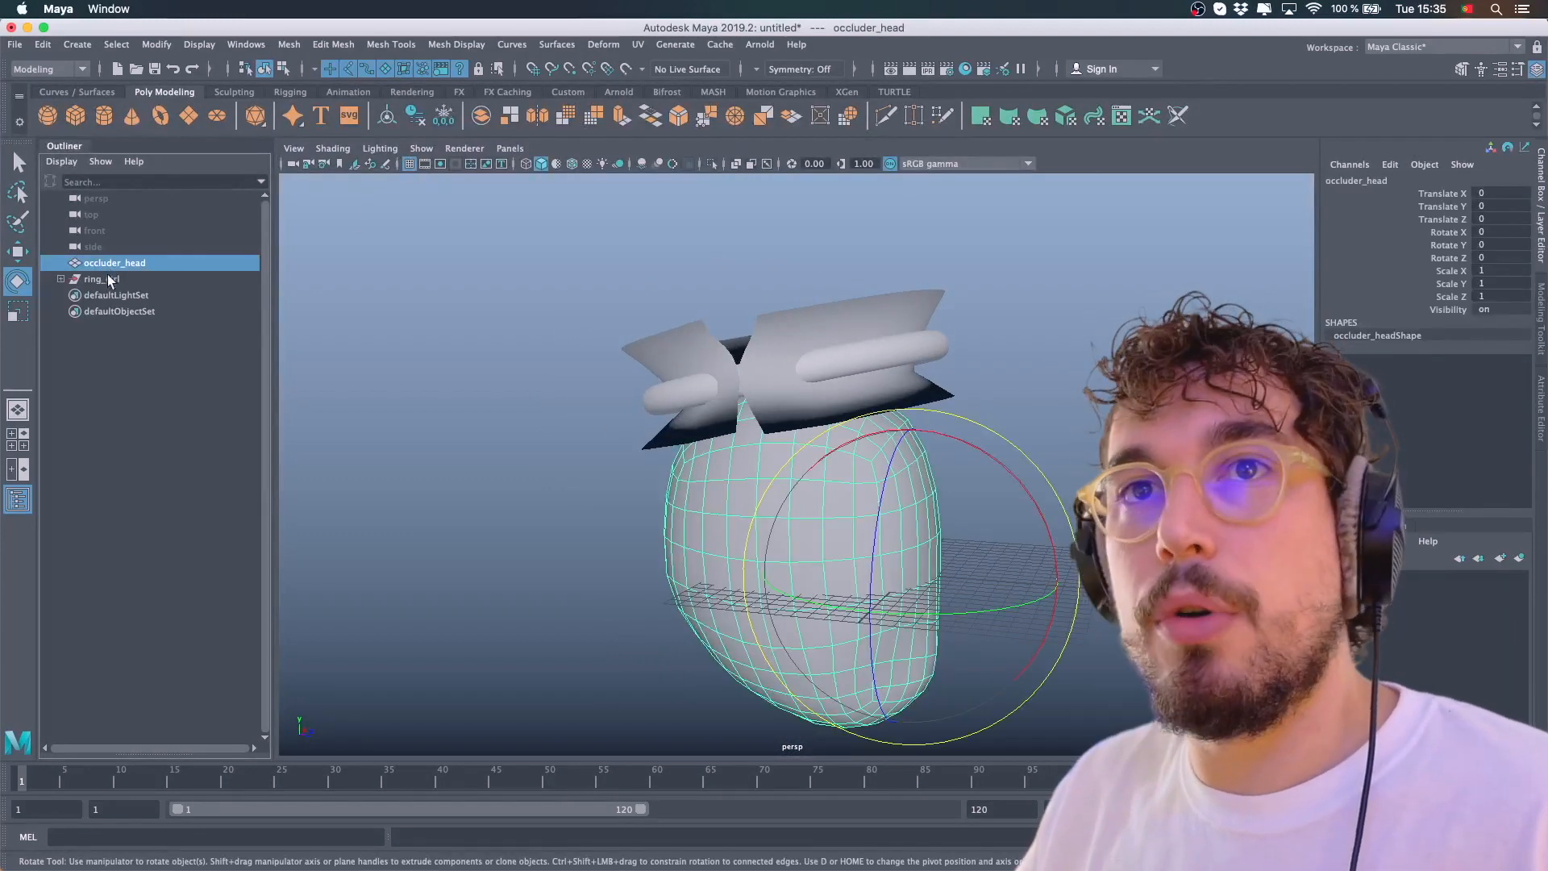
left_click(125, 278, "shift")
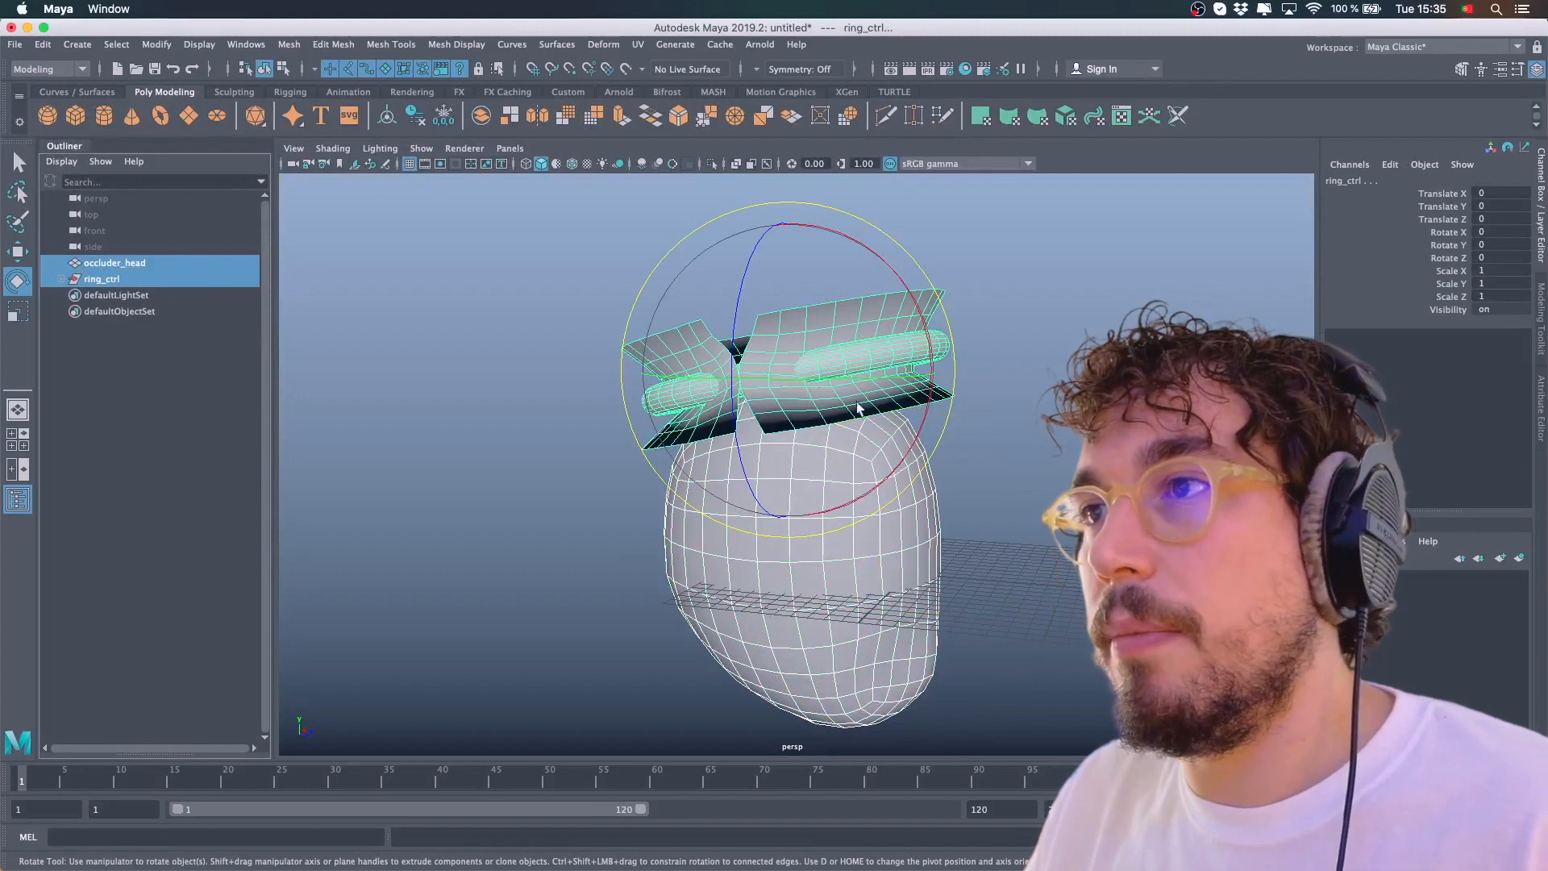
left_click(16, 45)
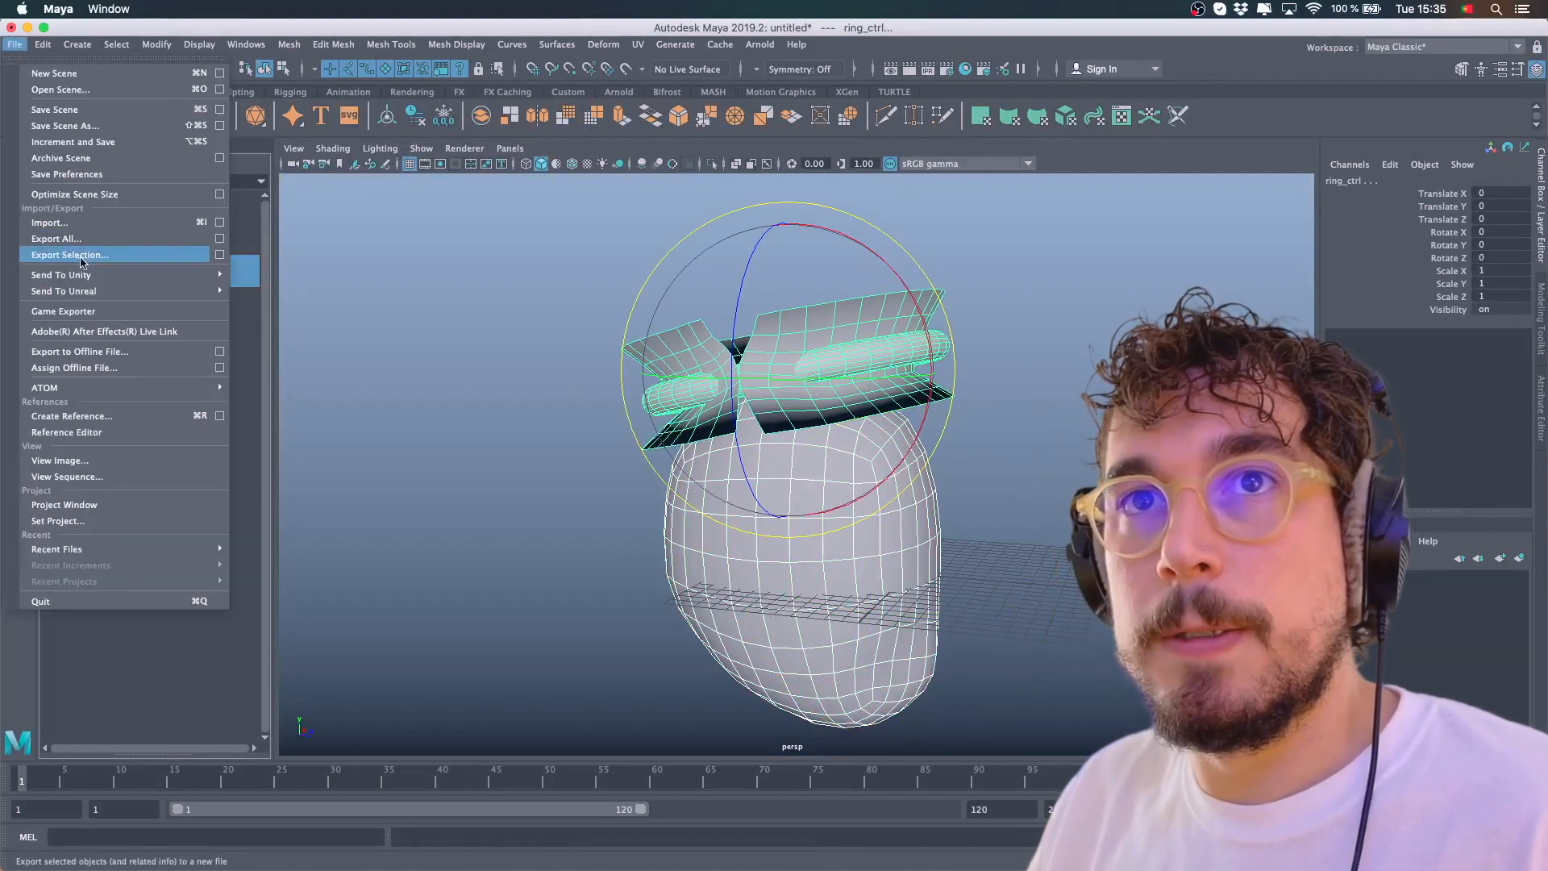
left_click(64, 257)
double_click(786, 233)
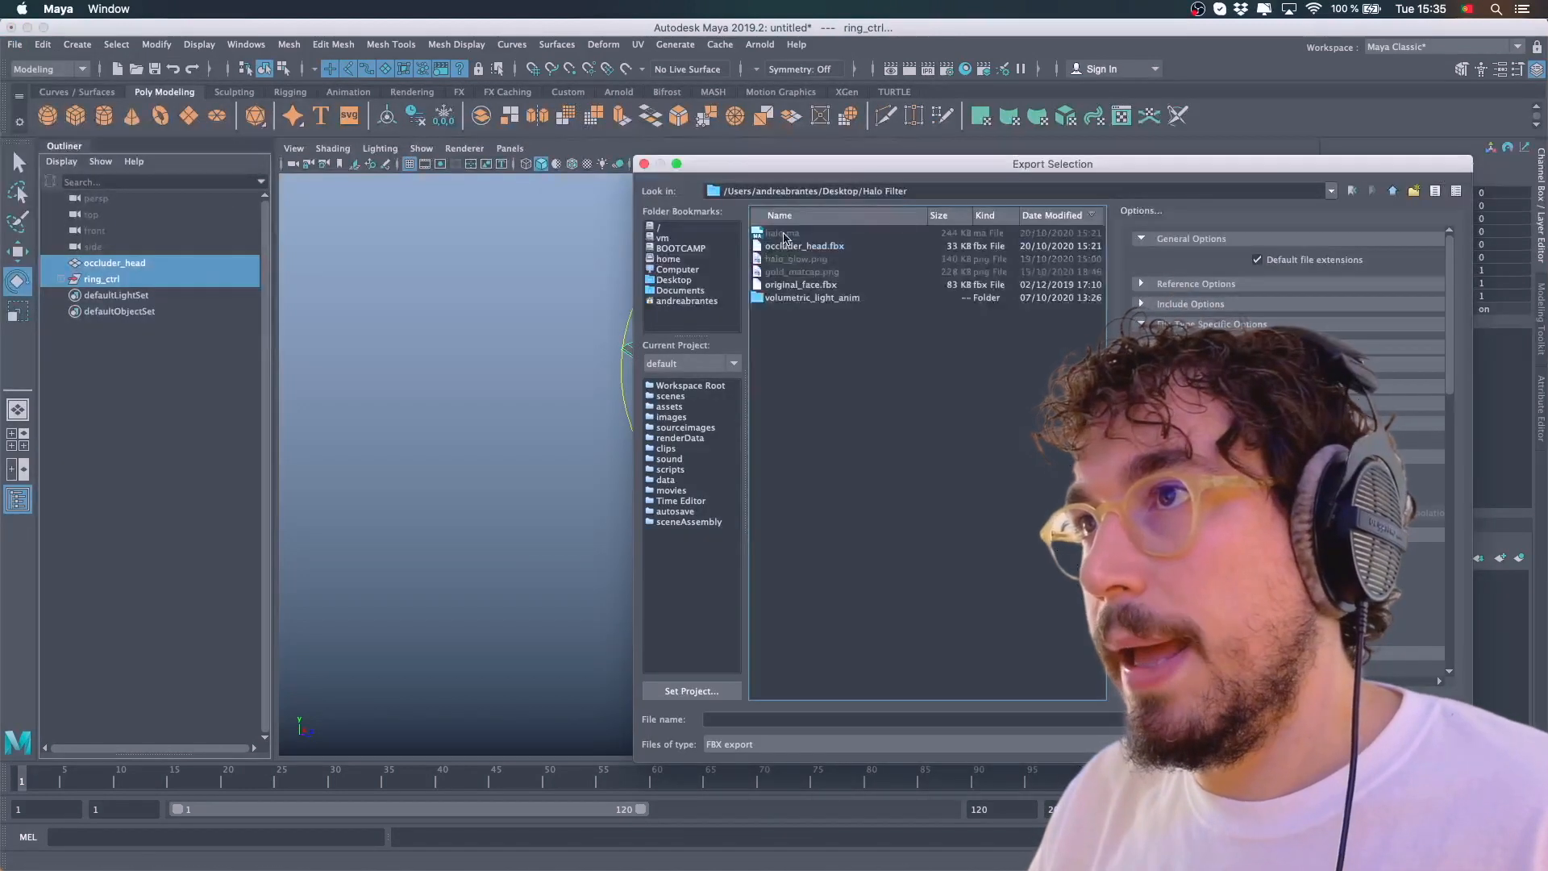
left_click(763, 719)
type("falo")
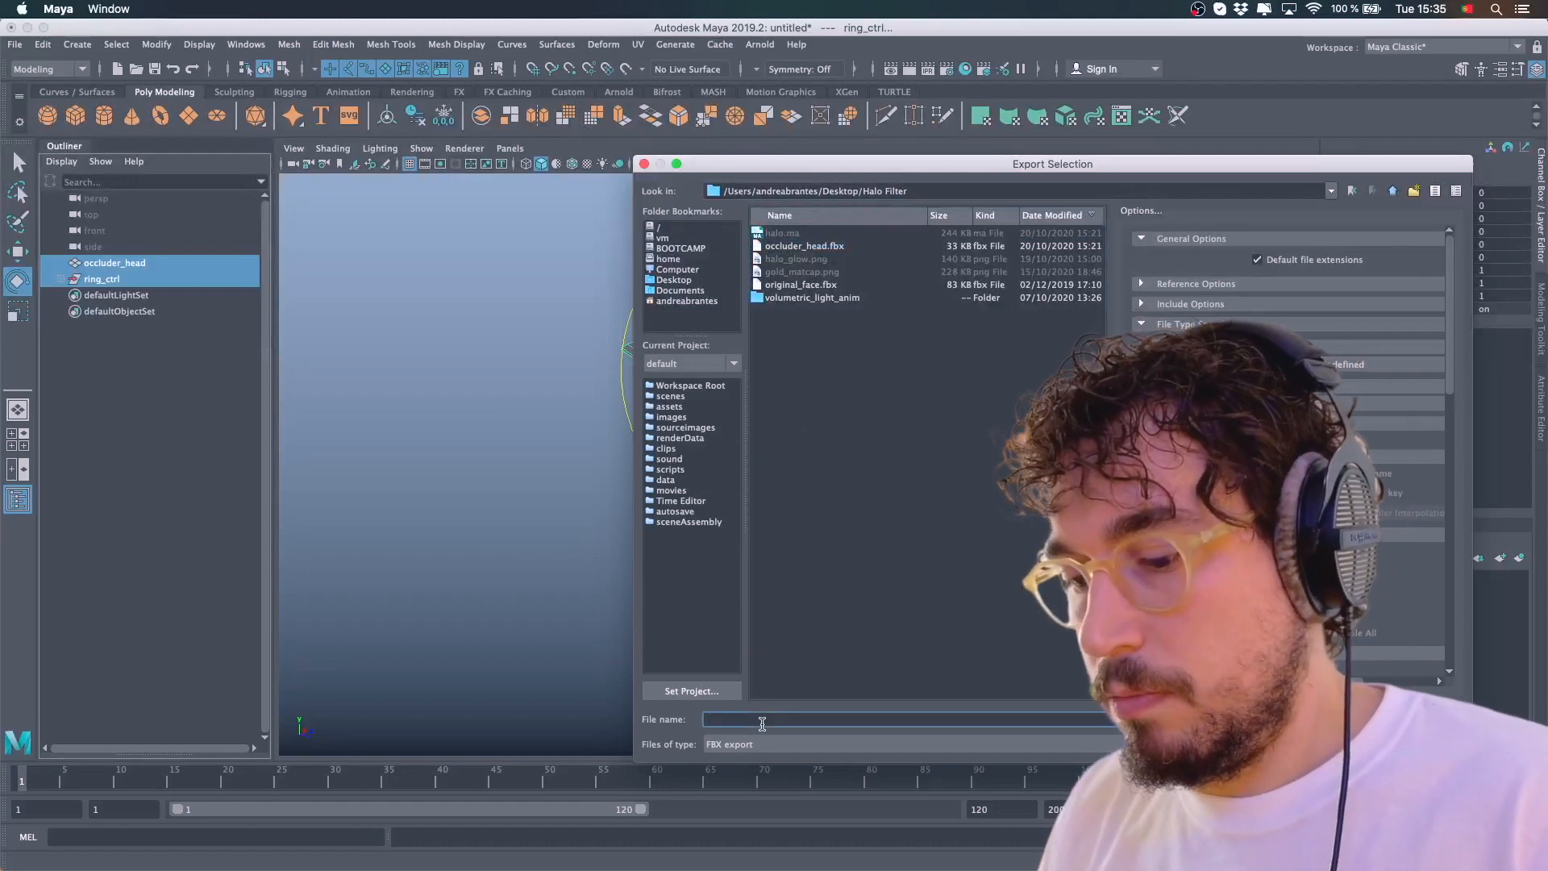
type(".fbx")
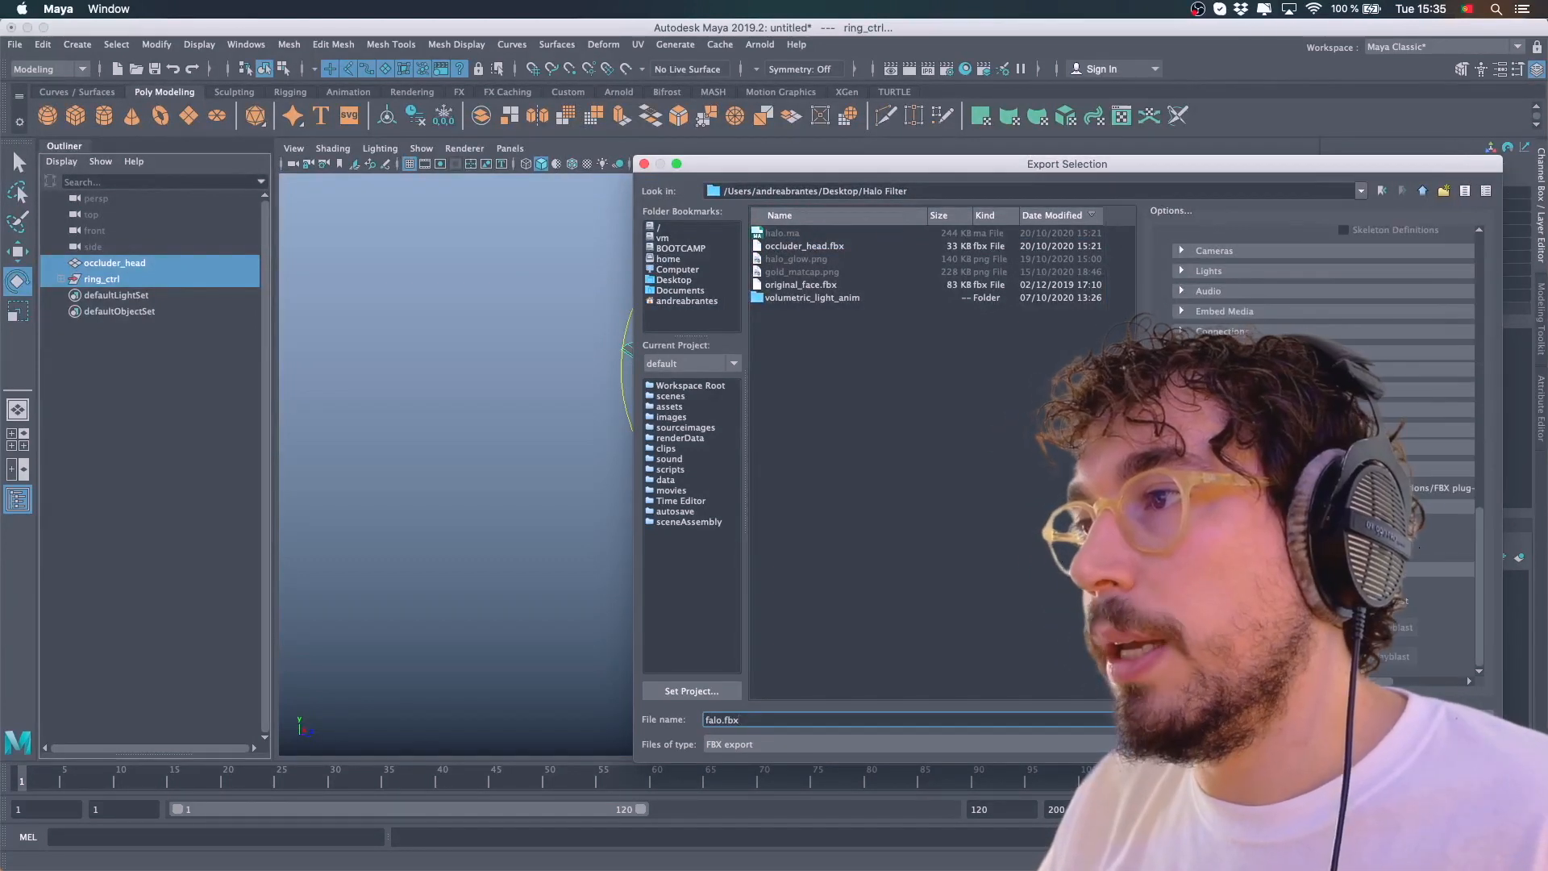
left_click_drag(1143, 453, 1104, 453)
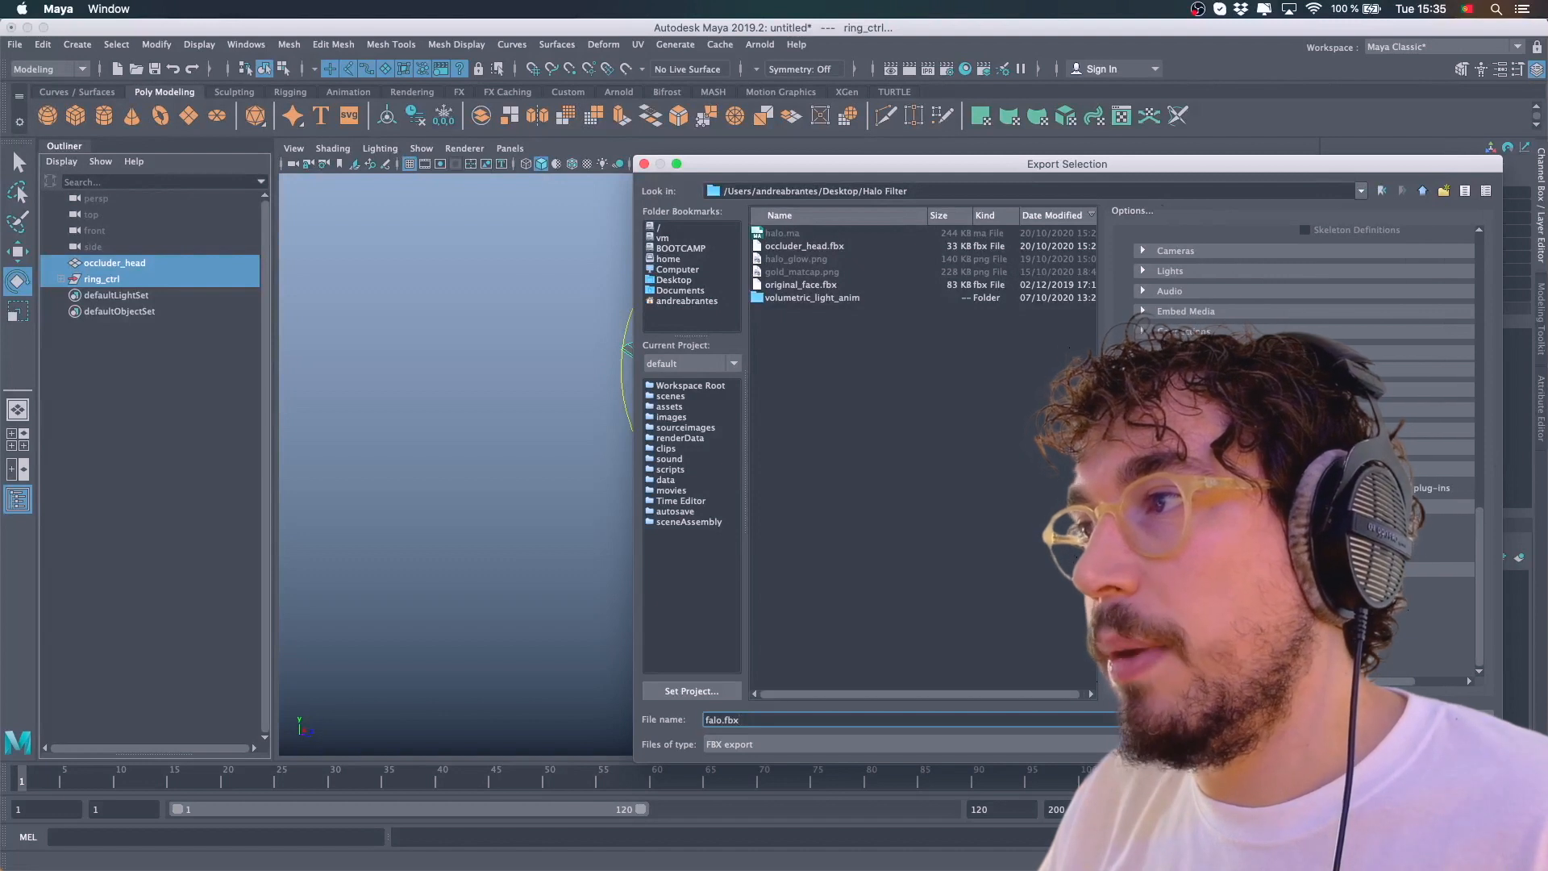
left_click(1355, 470)
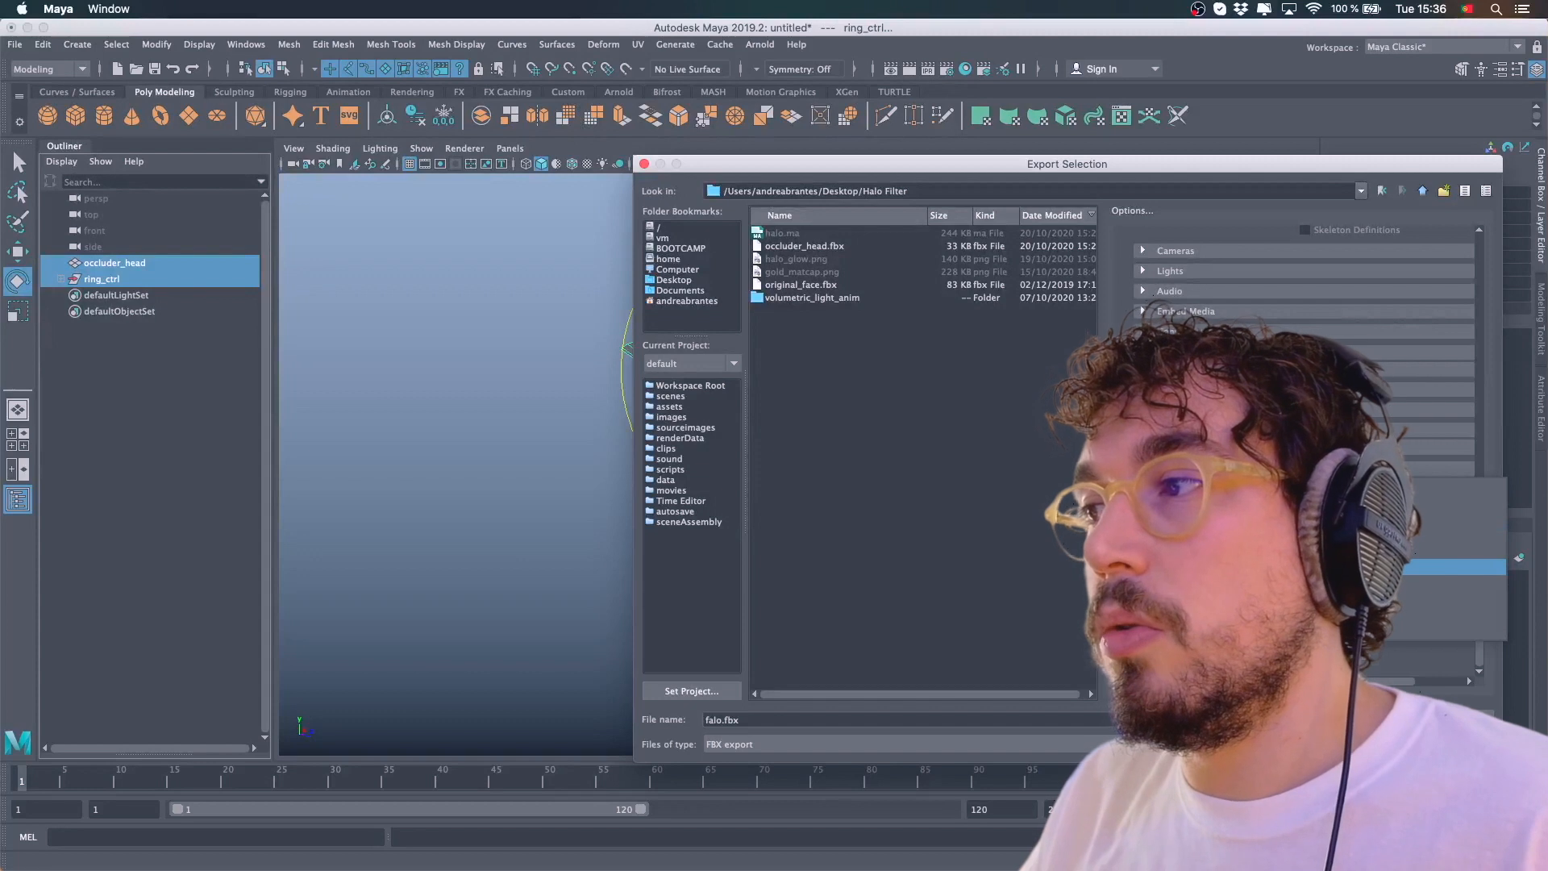
left_click(1323, 567)
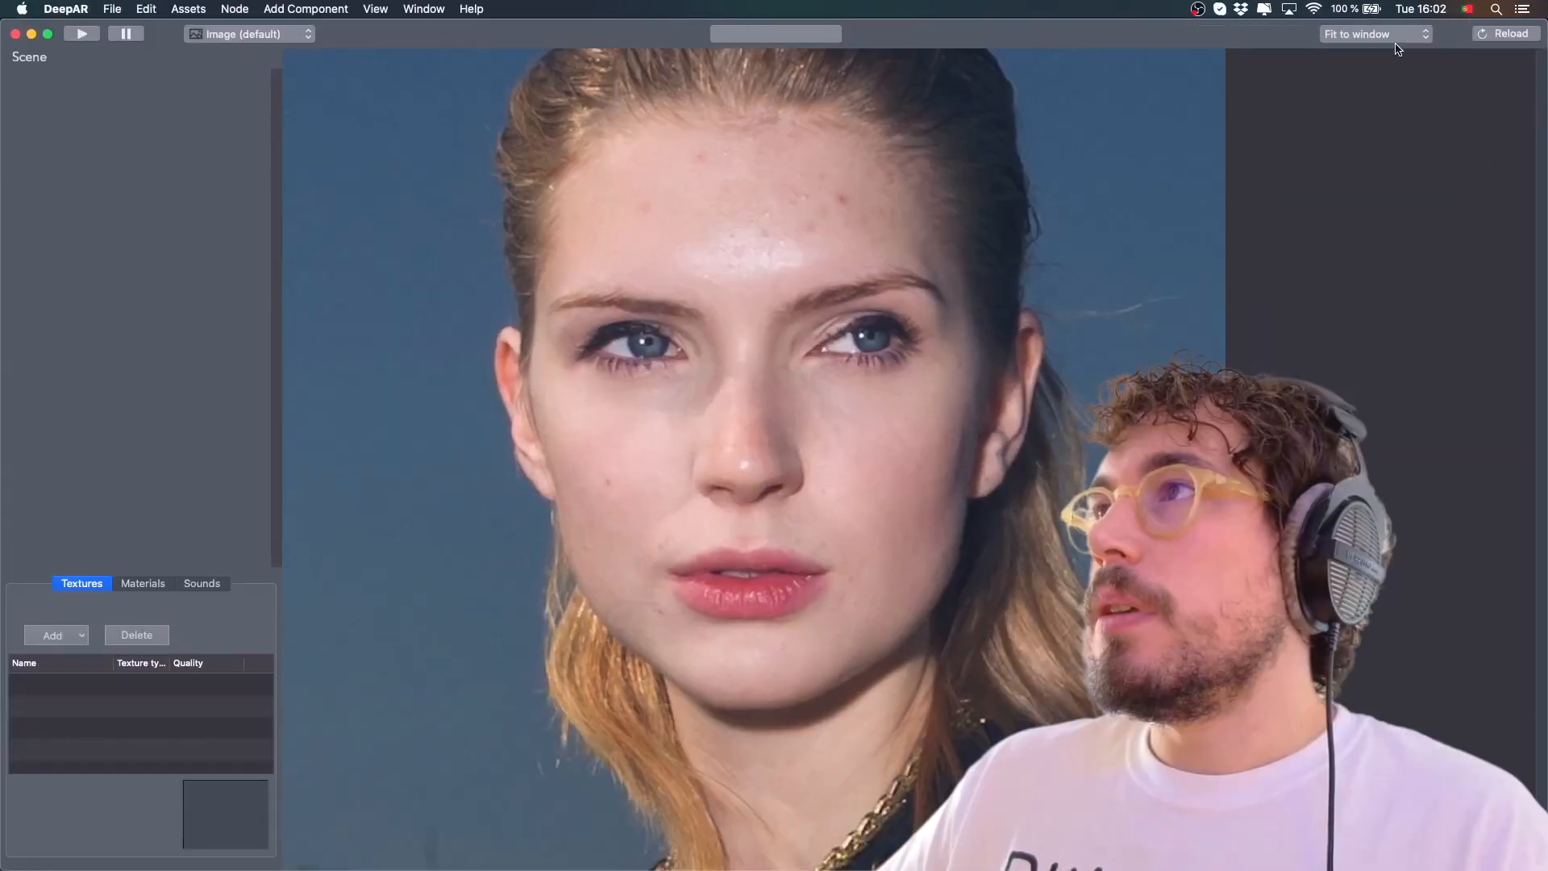
Switch to DeepAR Studio and set the preview frame to iPhoneX portrait
left_click(1401, 36)
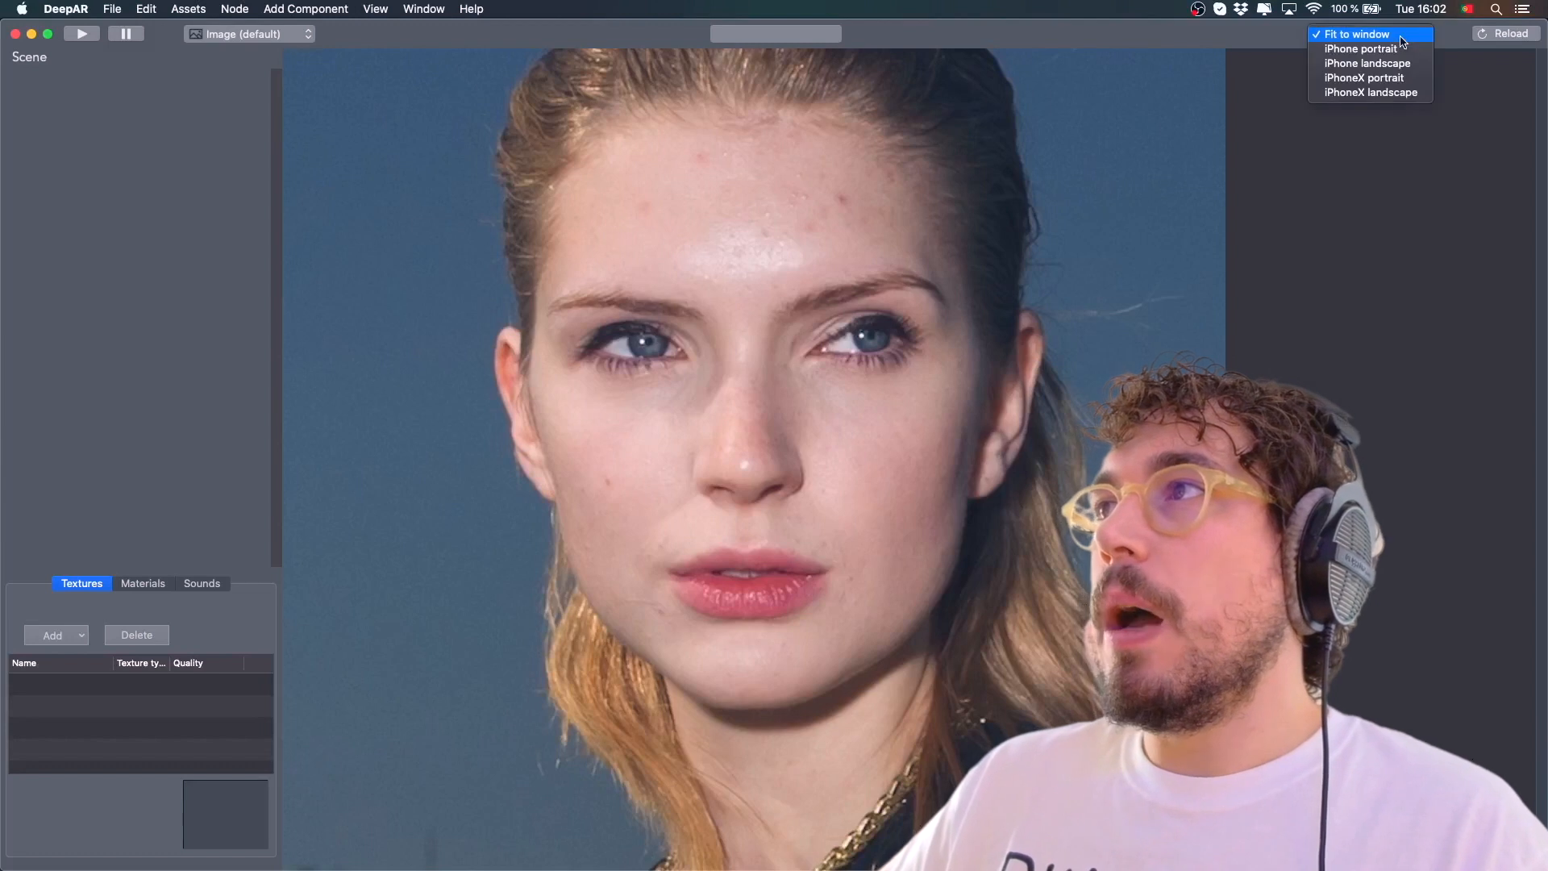
left_click(1367, 78)
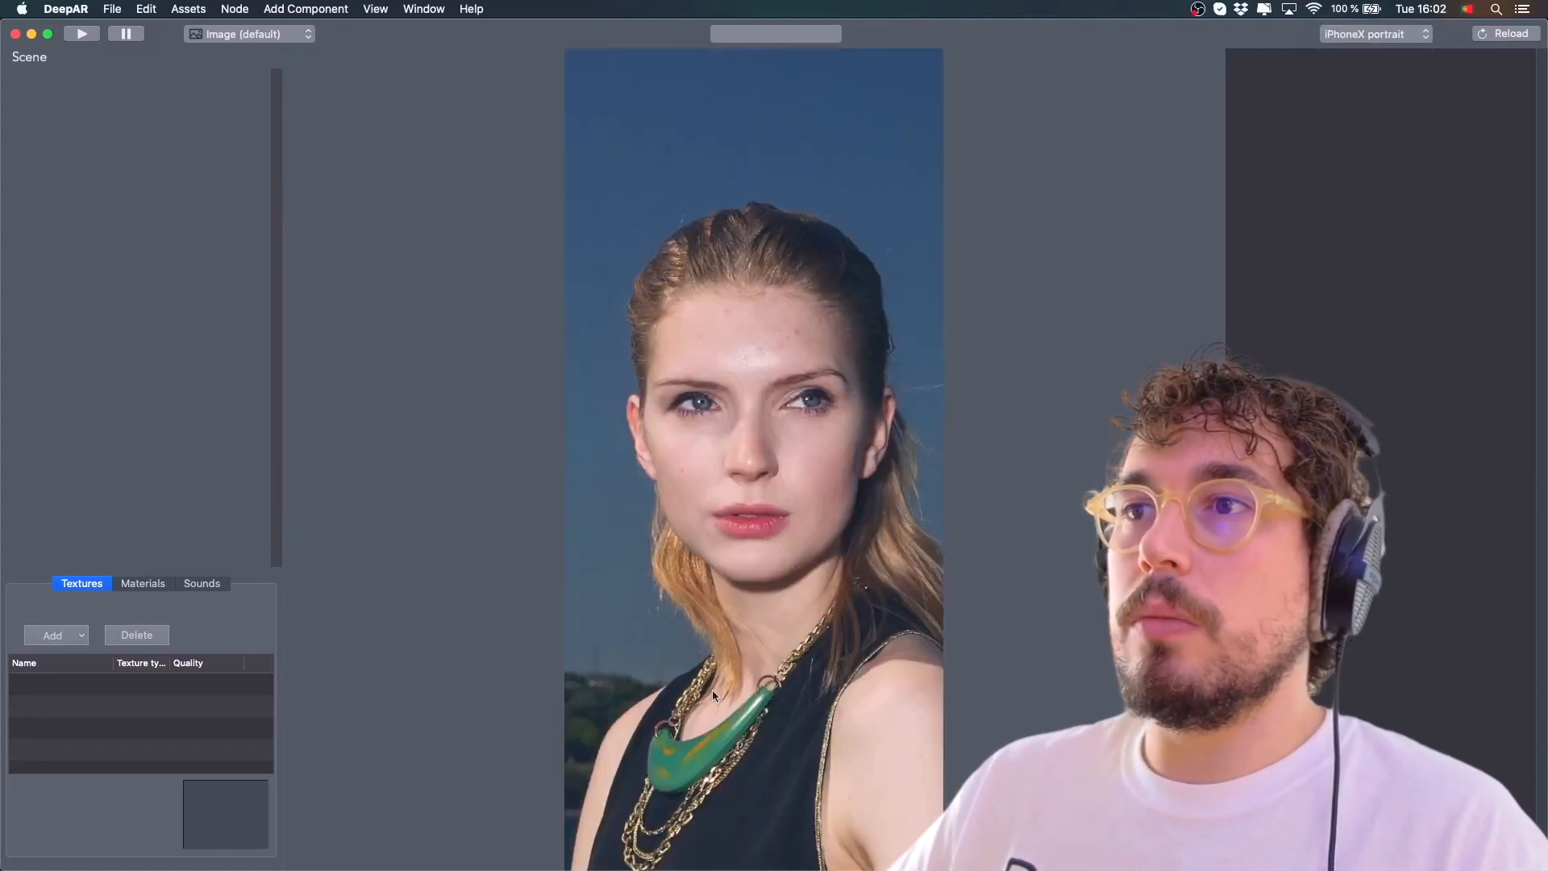
left_click(1397, 40)
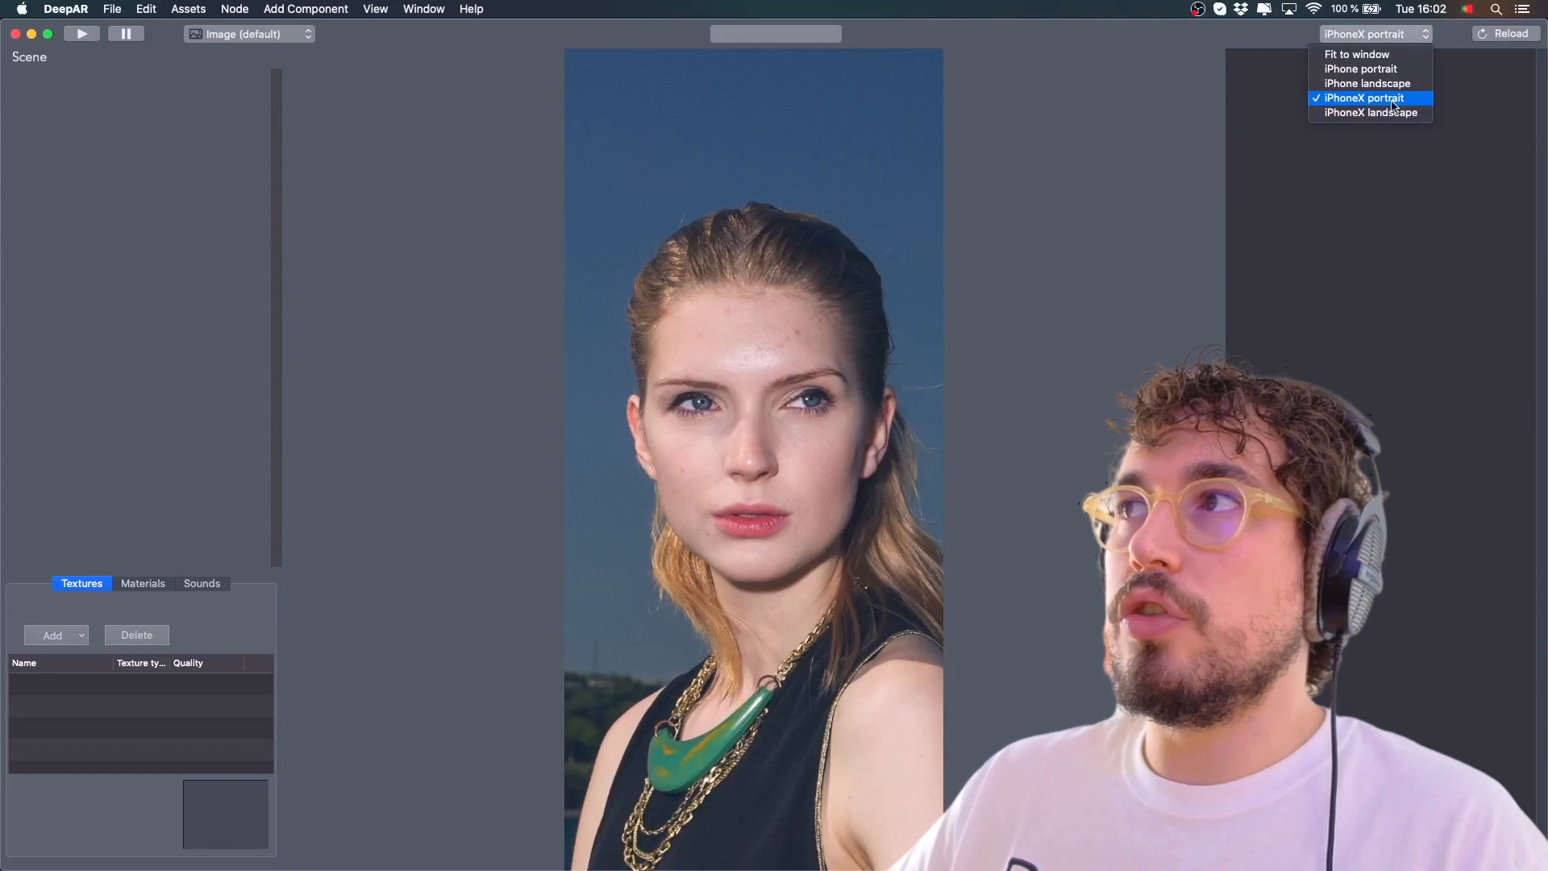
left_click(1395, 100)
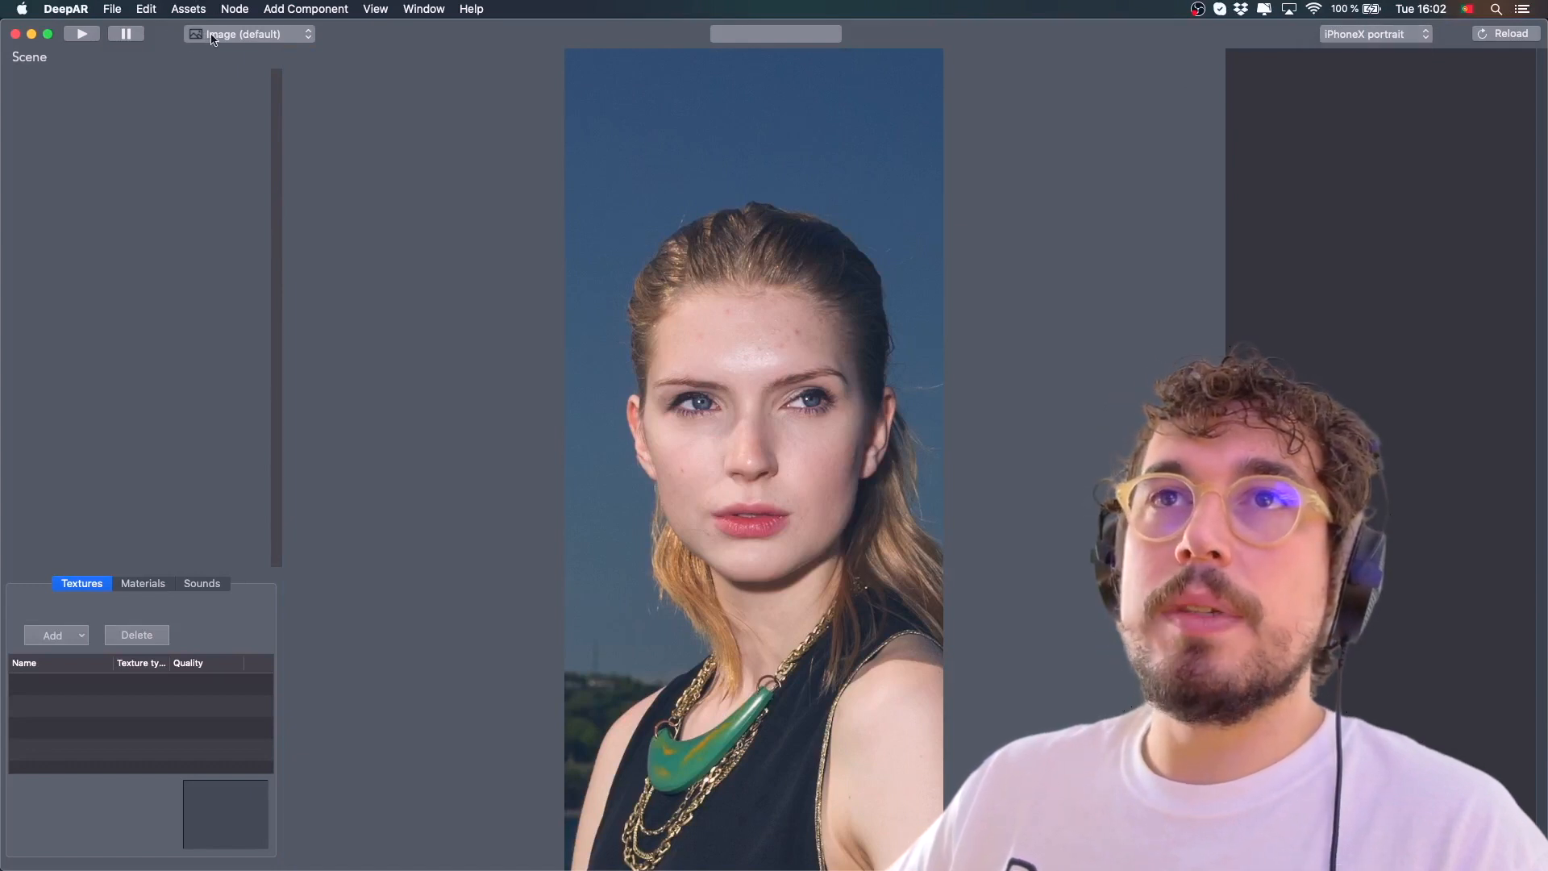
Change the preview input source from the default image to HDMI to U3 capture
left_click(229, 37)
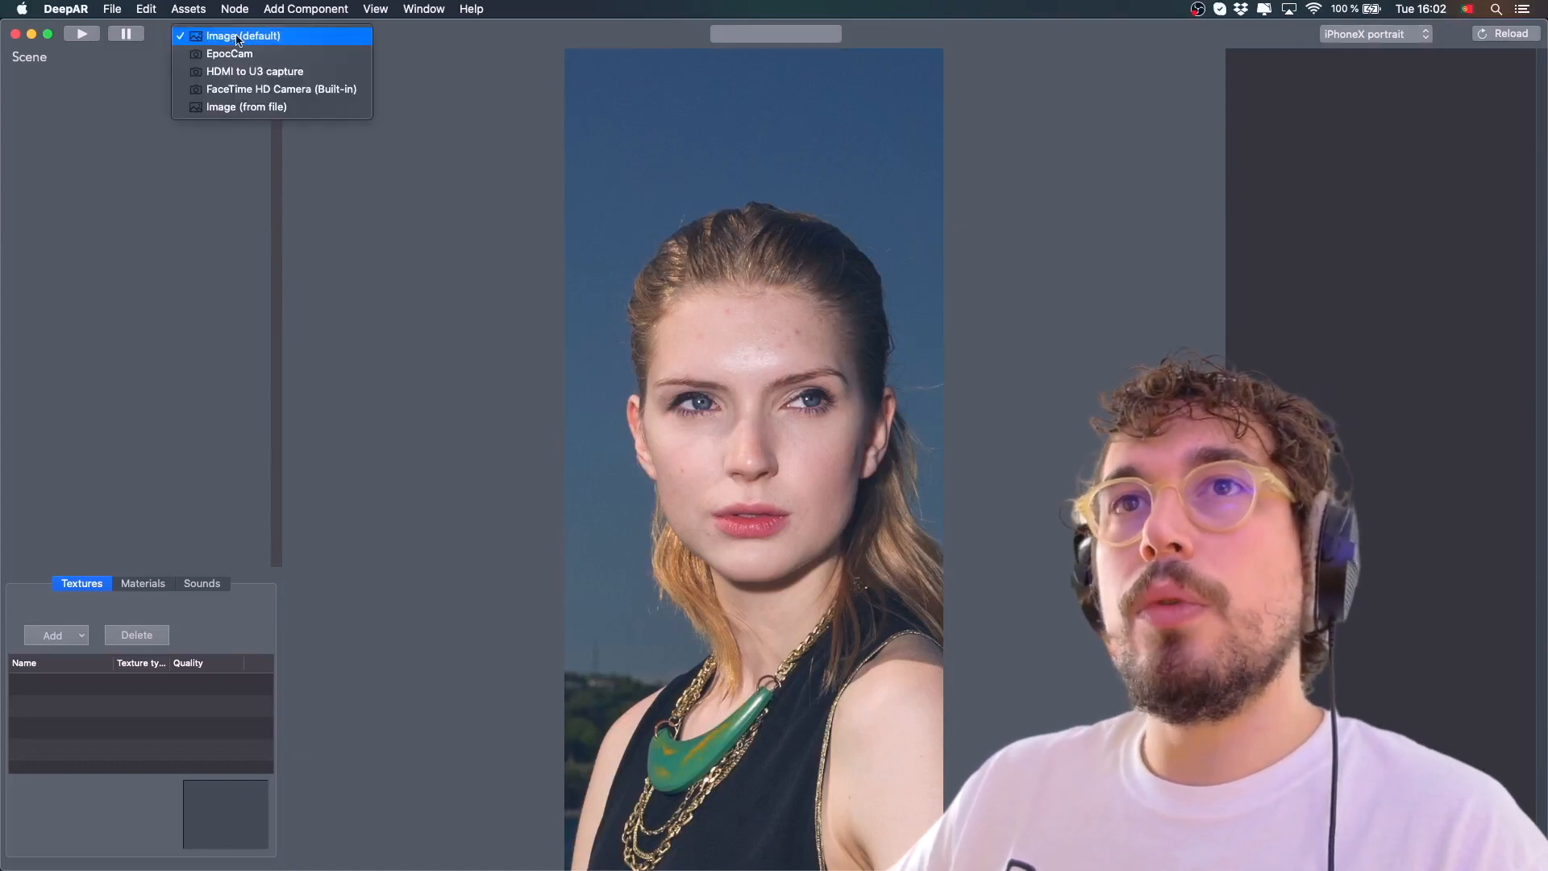
left_click(848, 328)
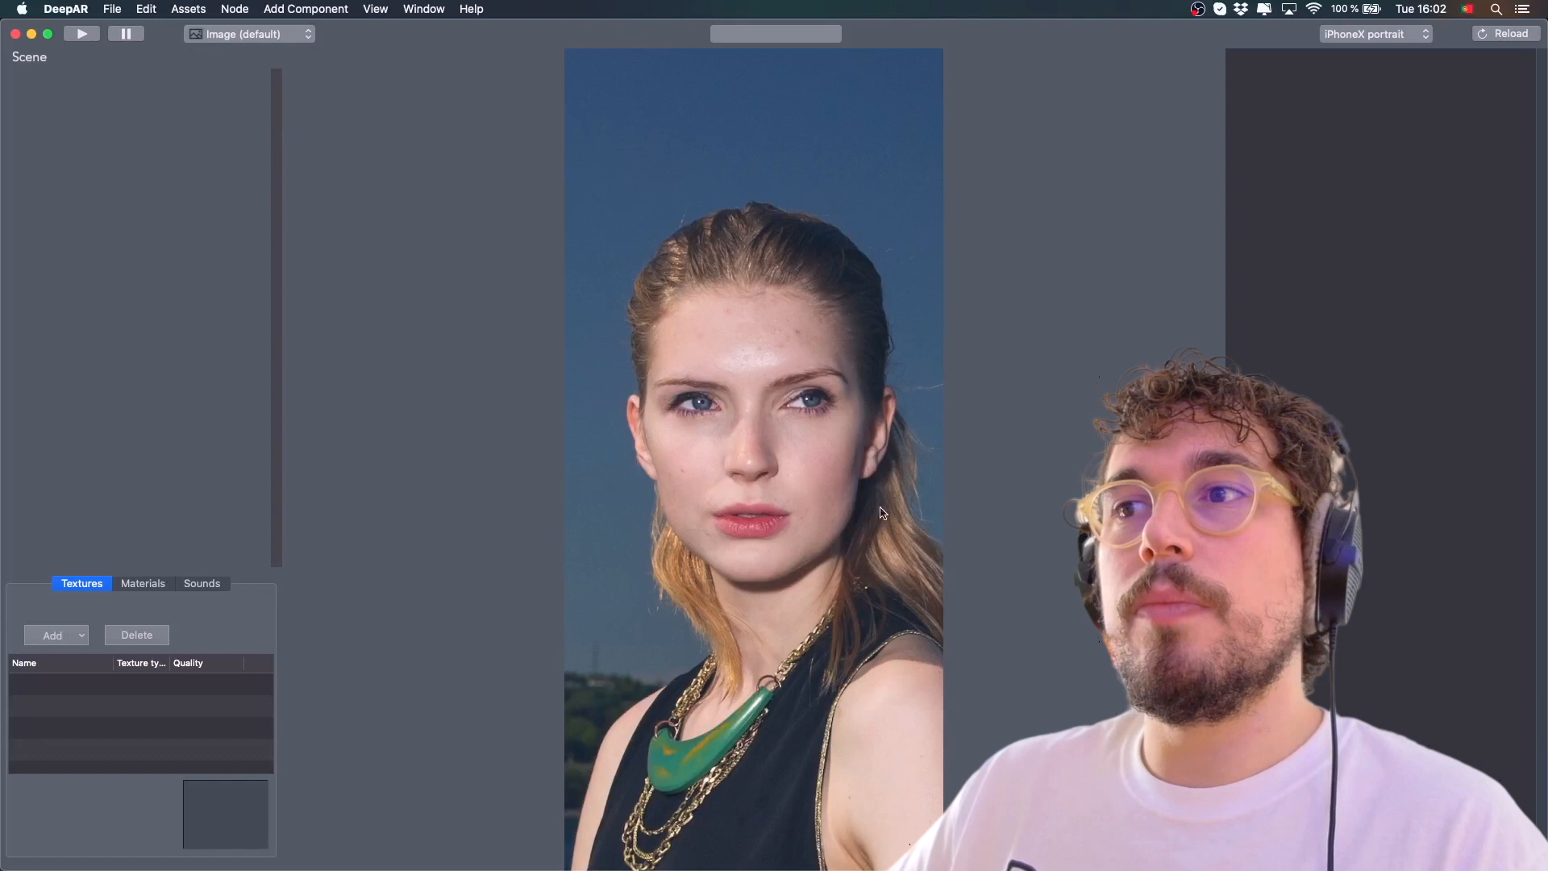
left_click(268, 34)
left_click(268, 35)
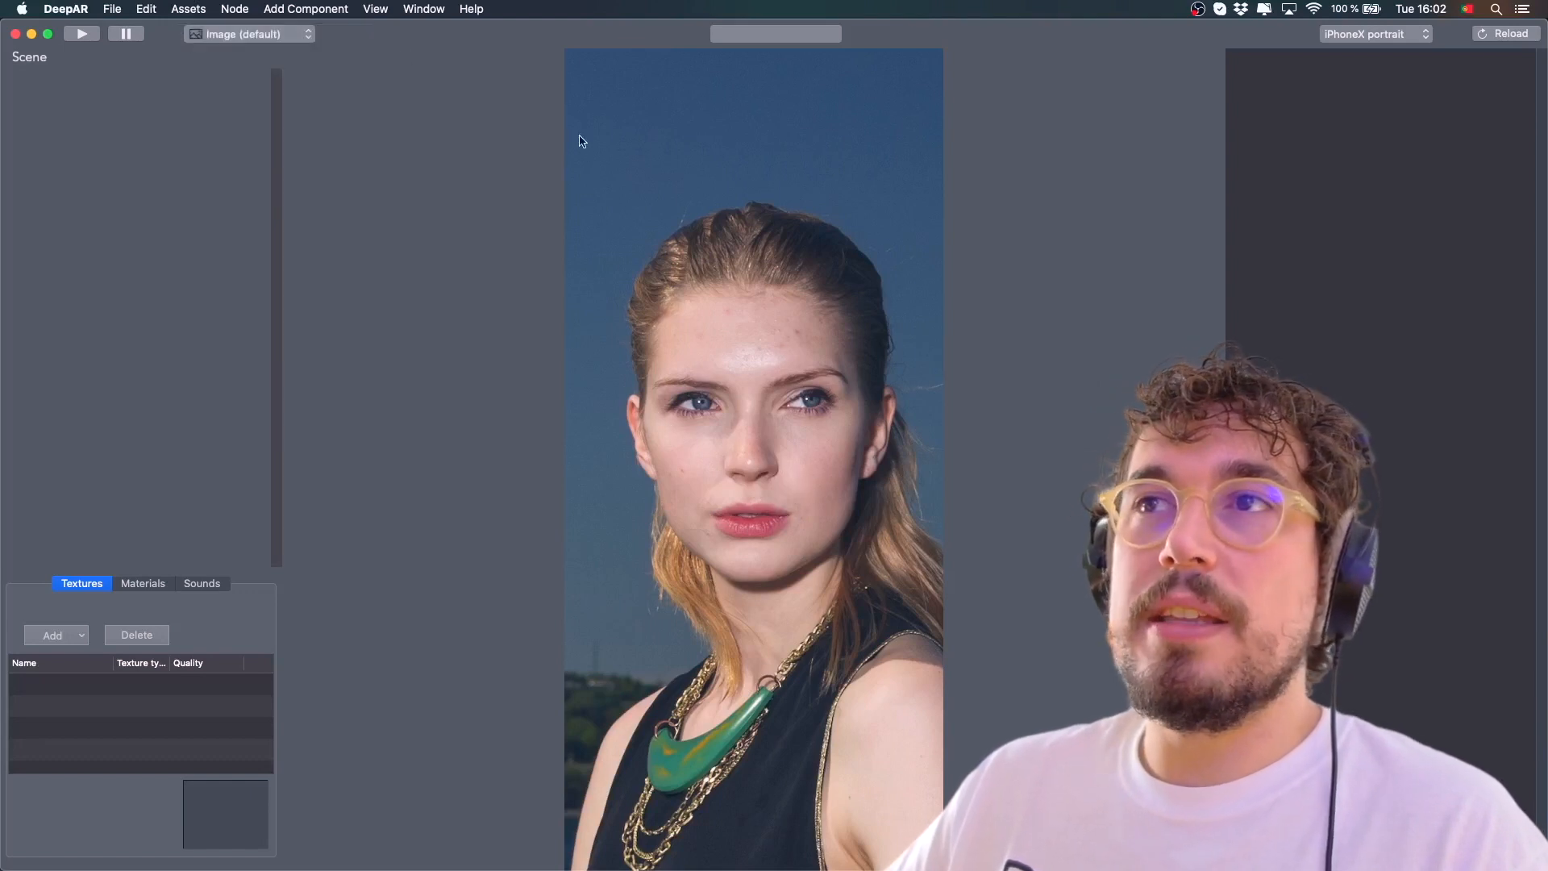
left_click(236, 38)
left_click(242, 70)
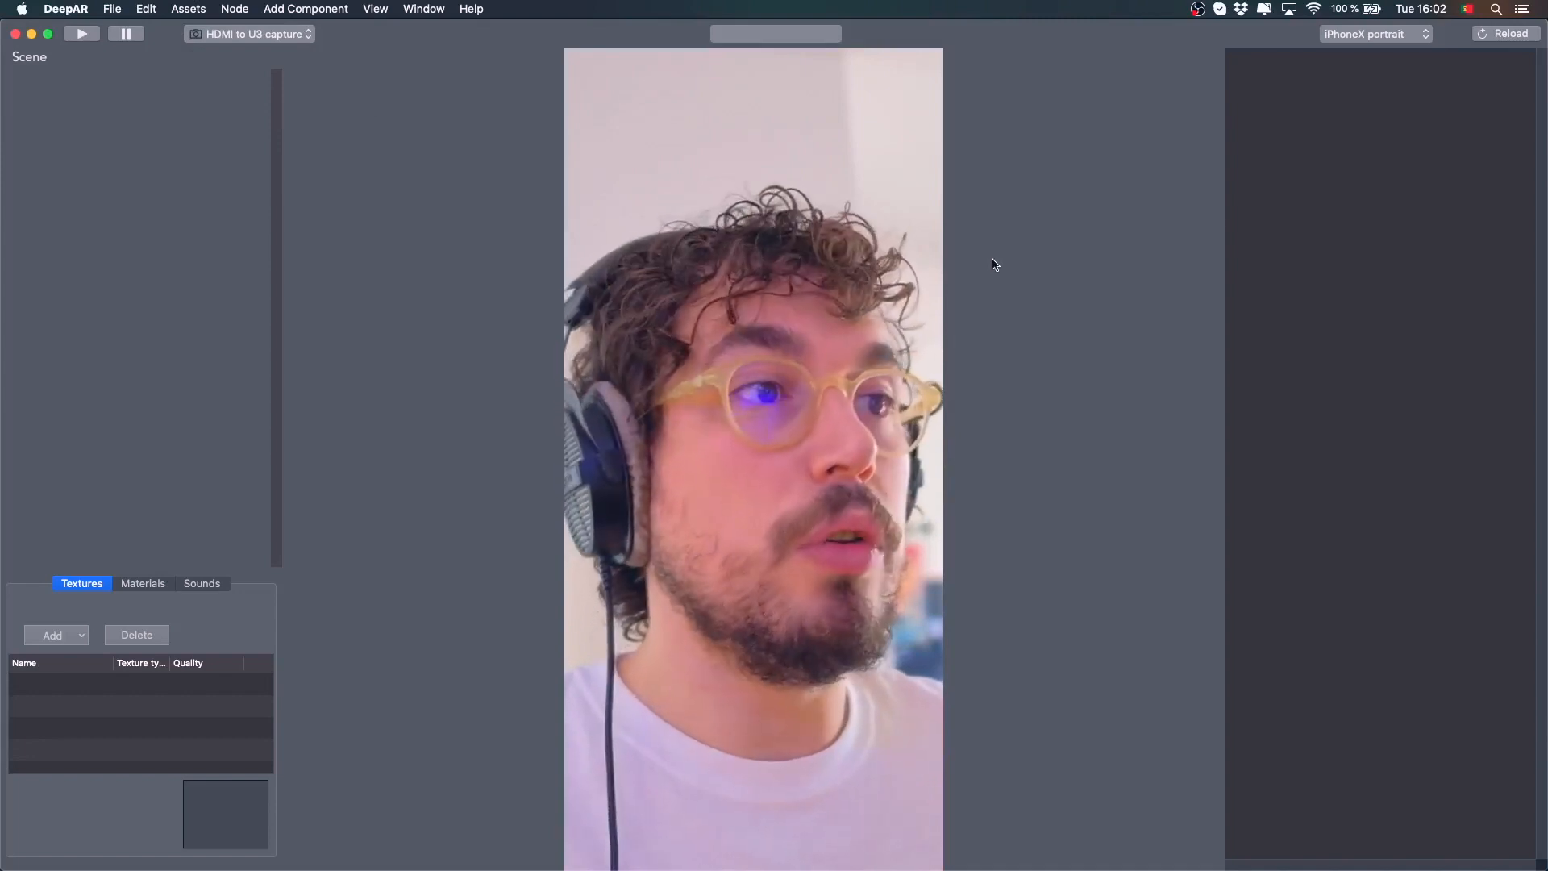
Import the halo.fbx model from the Halo Filter folder into the effect
left_click(112, 9)
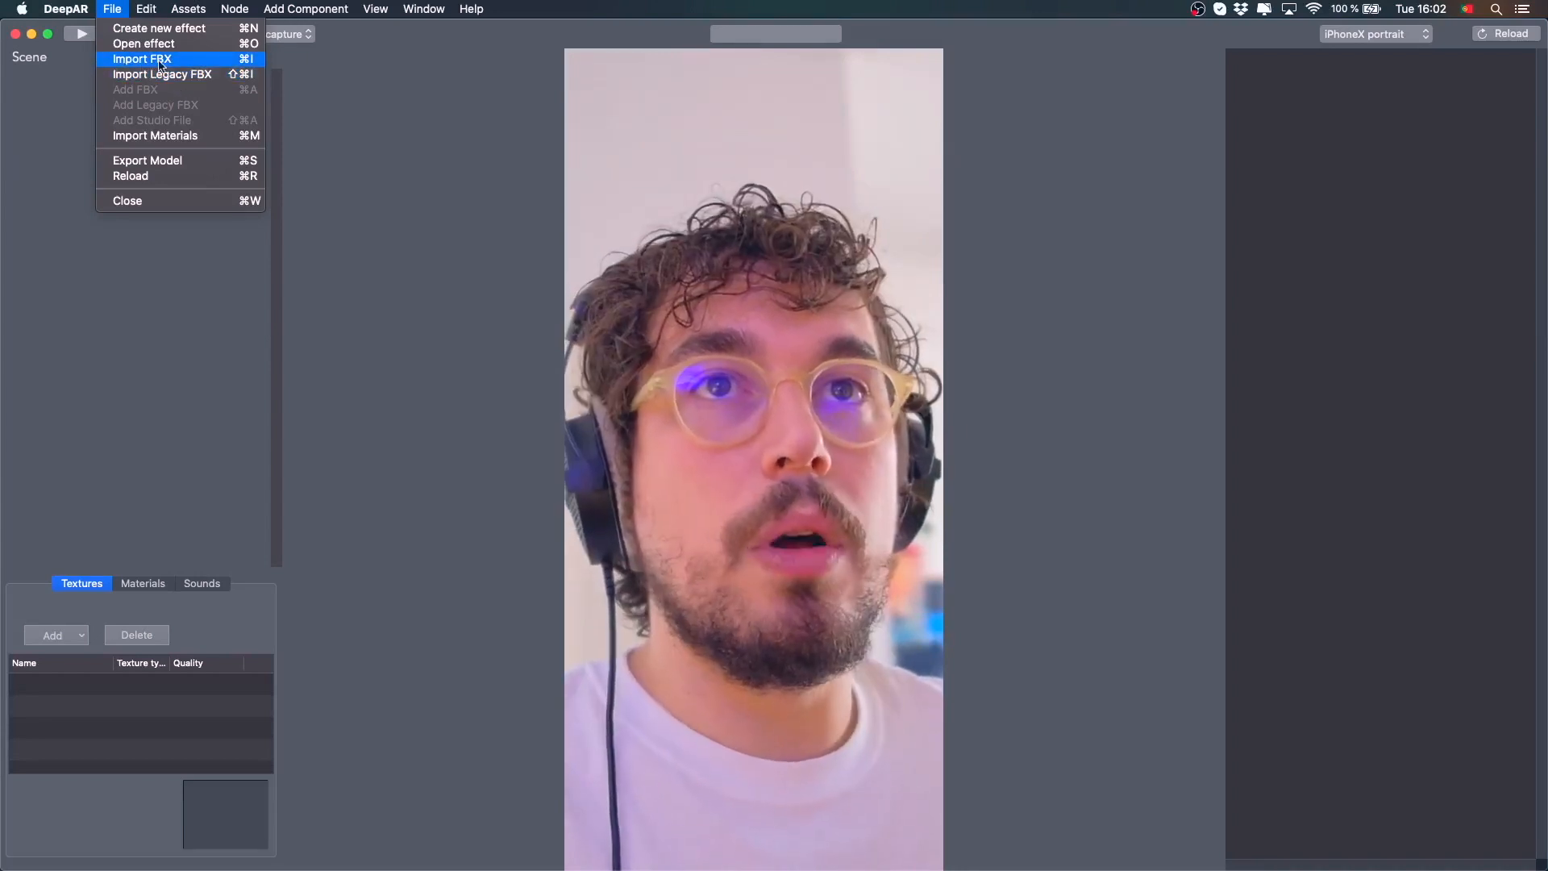
left_click(169, 64)
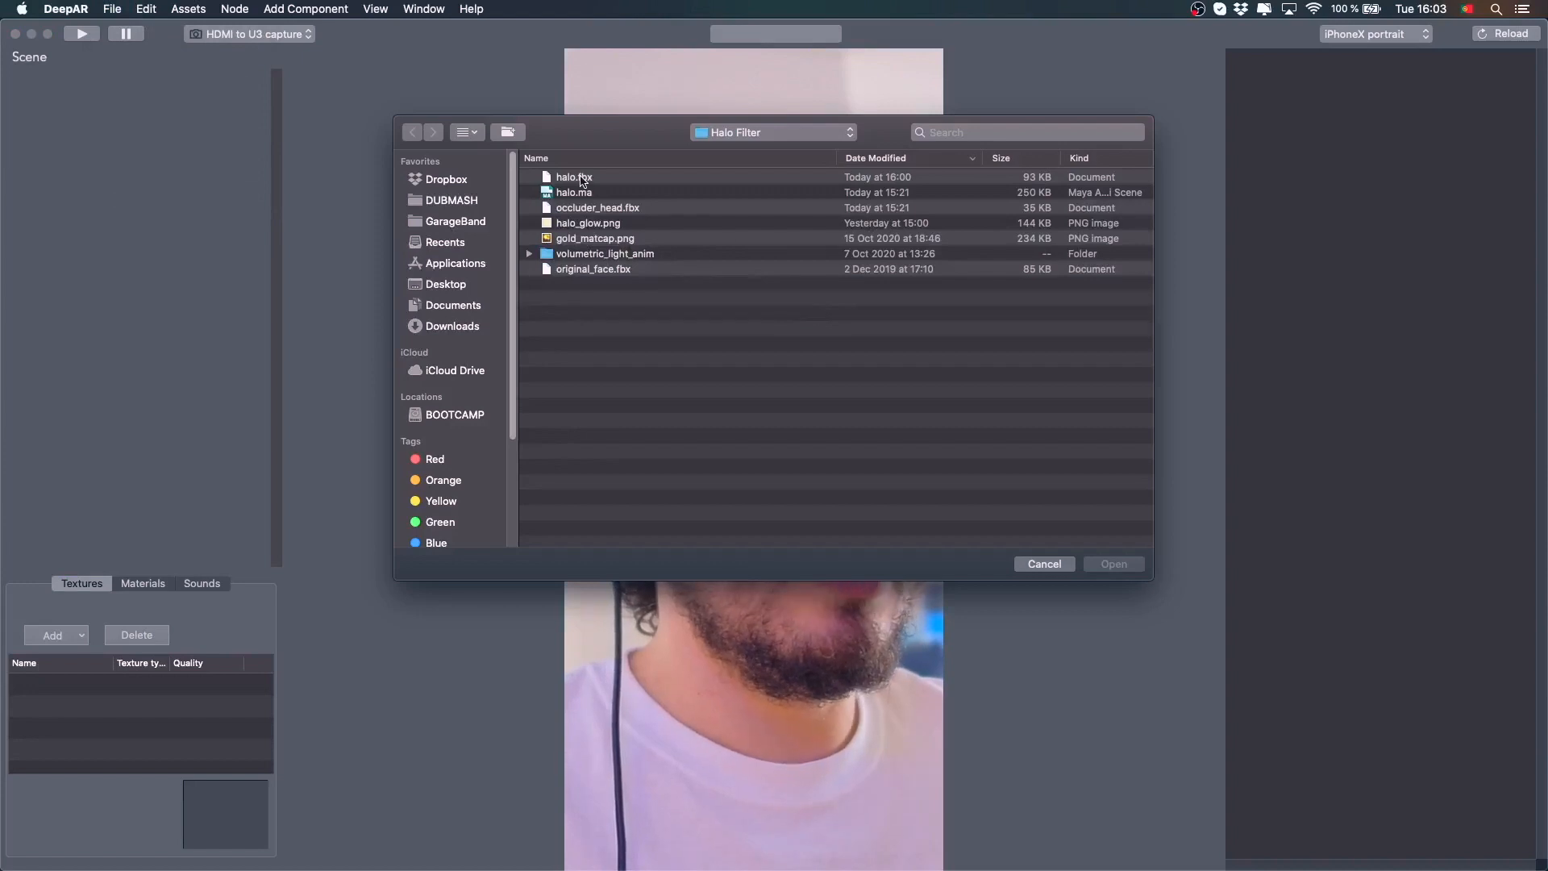
double_click(582, 178)
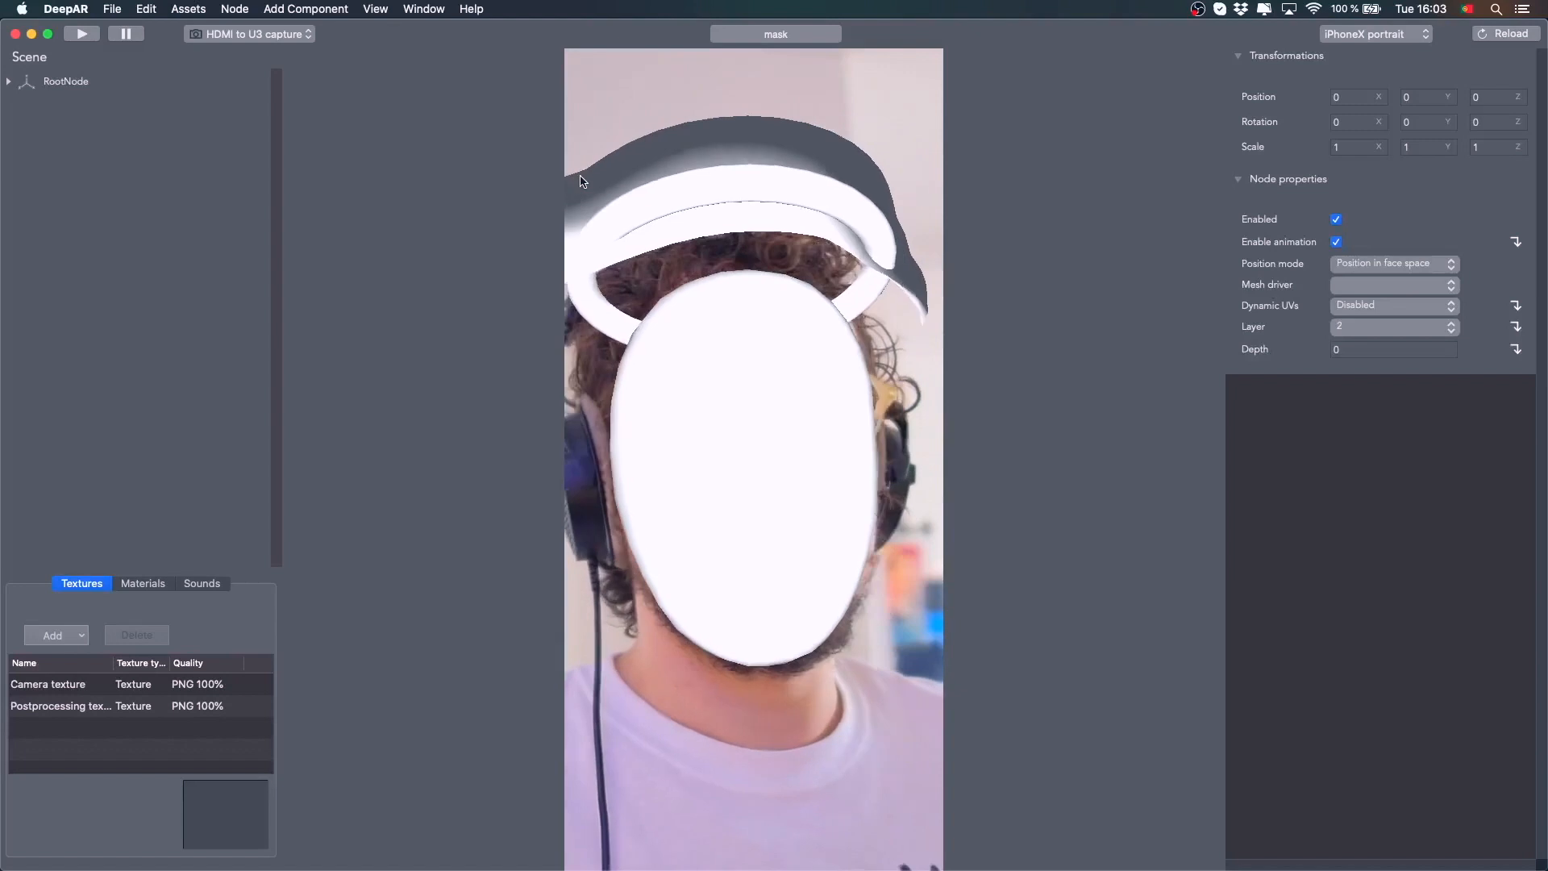
Expand the RootNode and ring_ctrl hierarchy and step through its nodes down to glow1
left_click(10, 82)
left_click(22, 134)
left_click(91, 109)
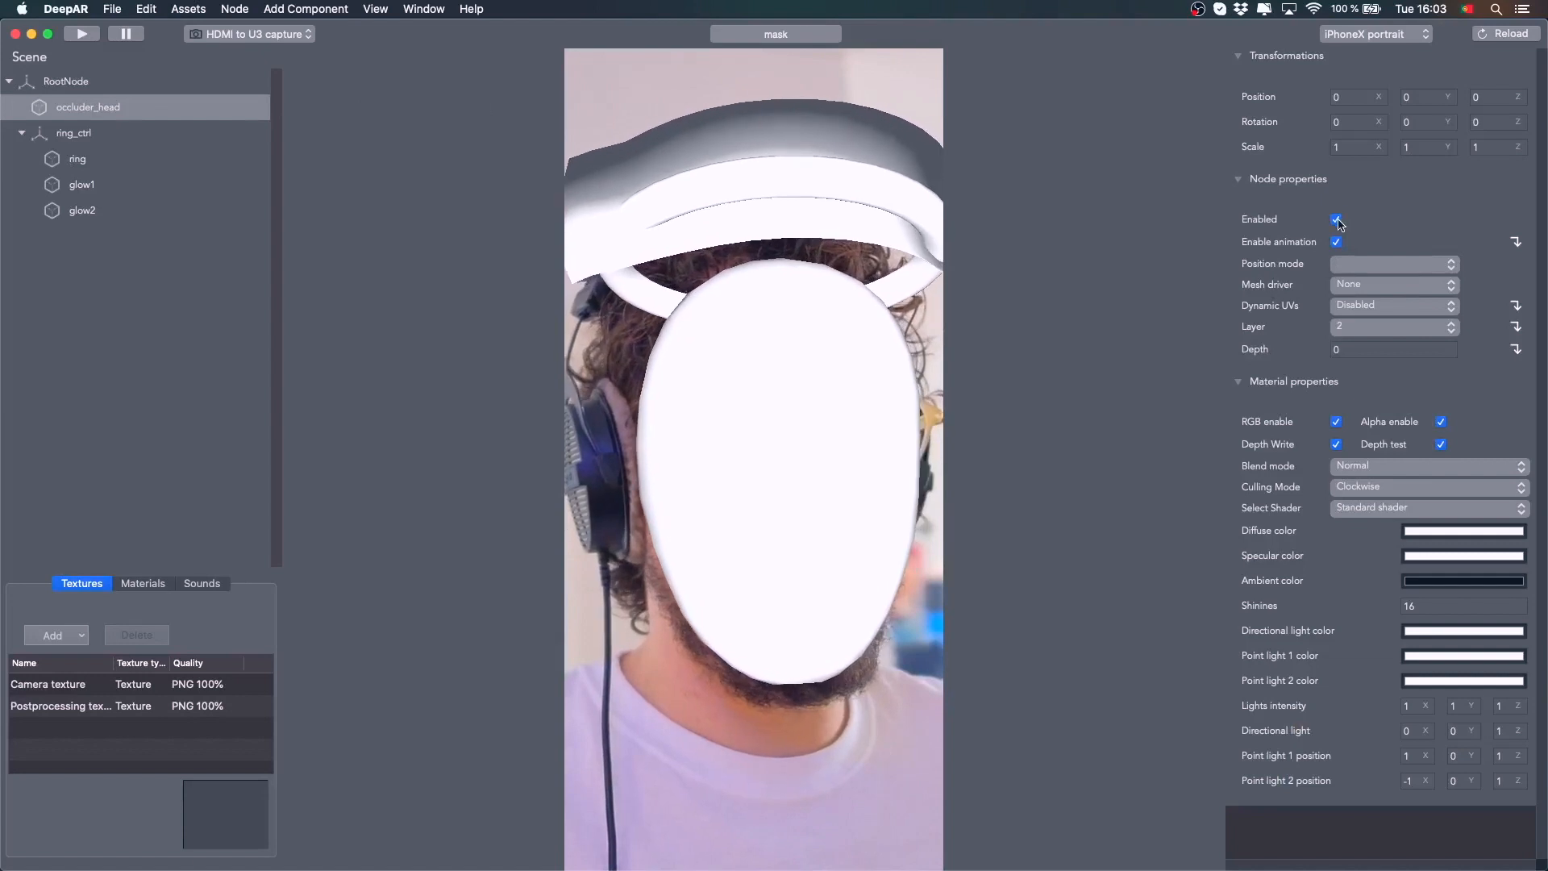
key("Down")
key("Down")
key("Down")
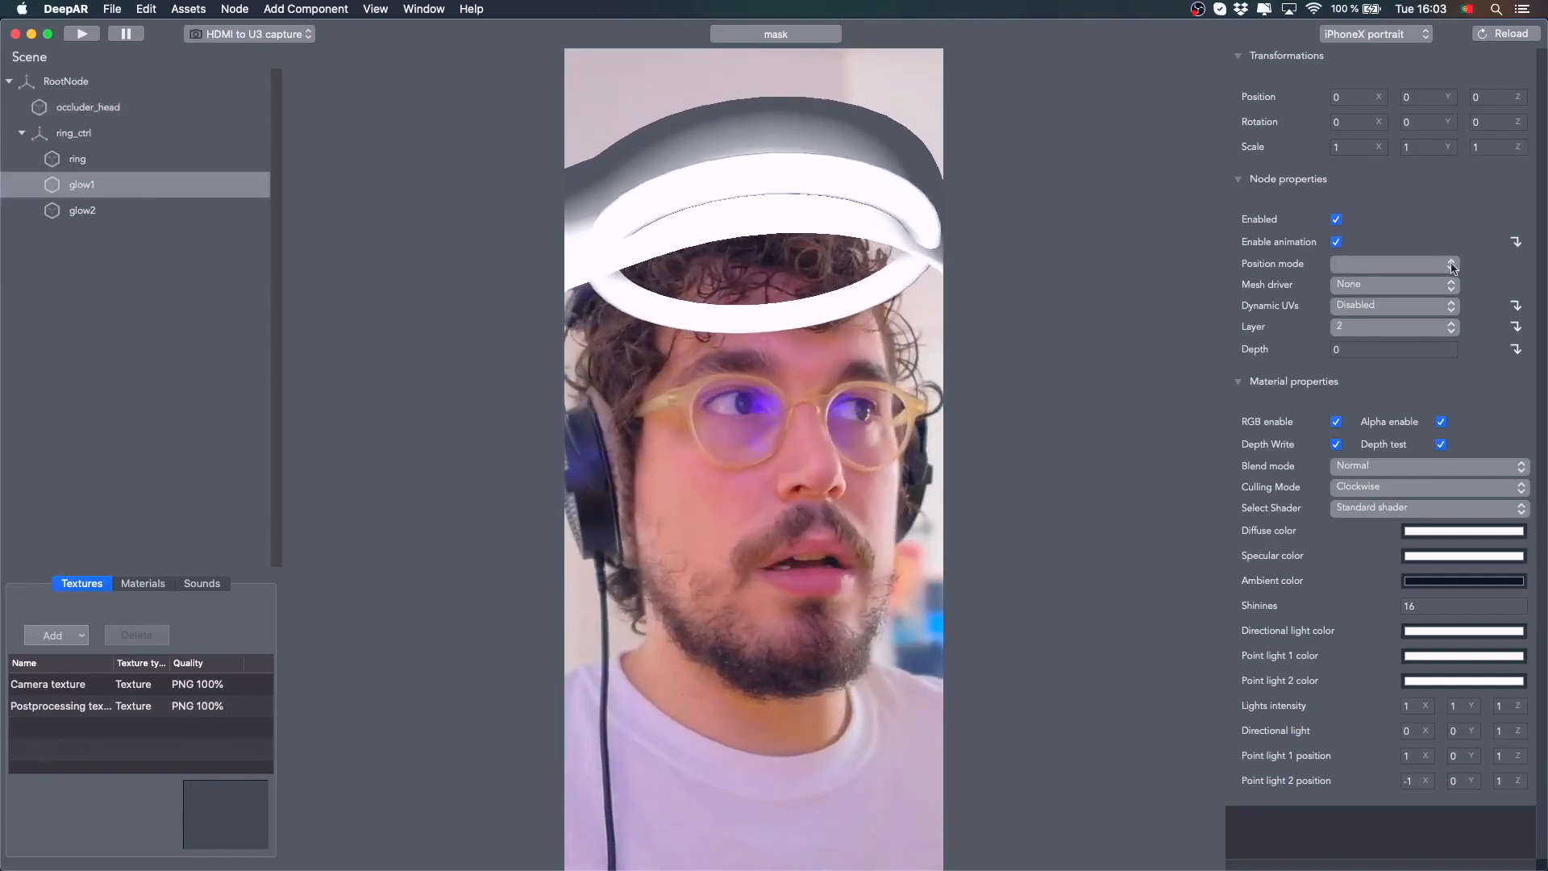
Disable the glow1 node and select the glow2 node
left_click(1336, 219)
left_click(124, 213)
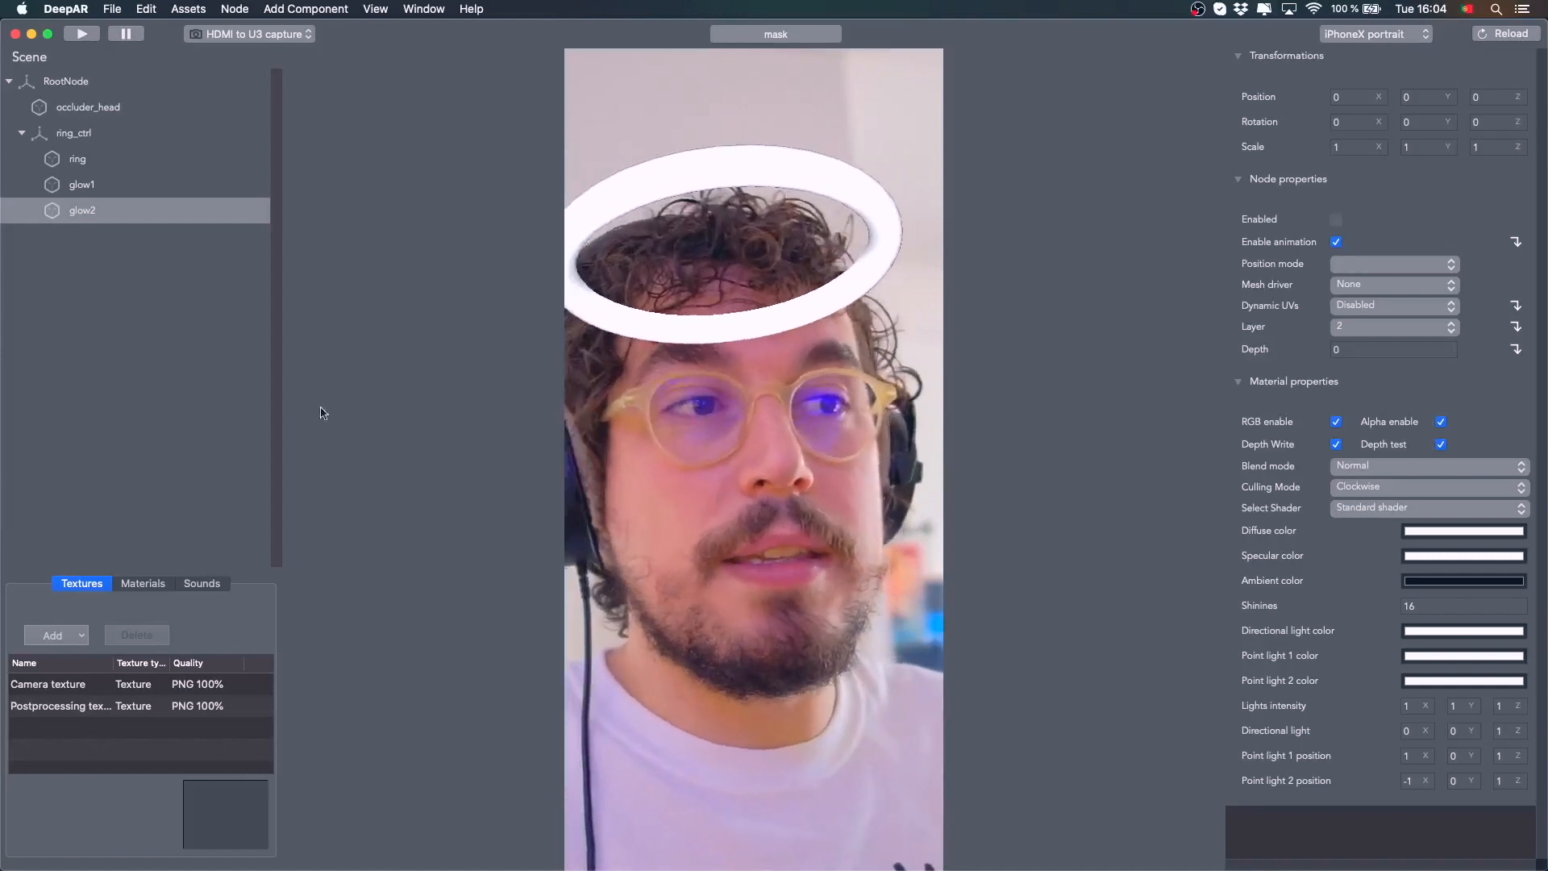
Add gold_matcap.png from the Halo Filter folder as a texture with JPEG - 100% quality
left_click(57, 636)
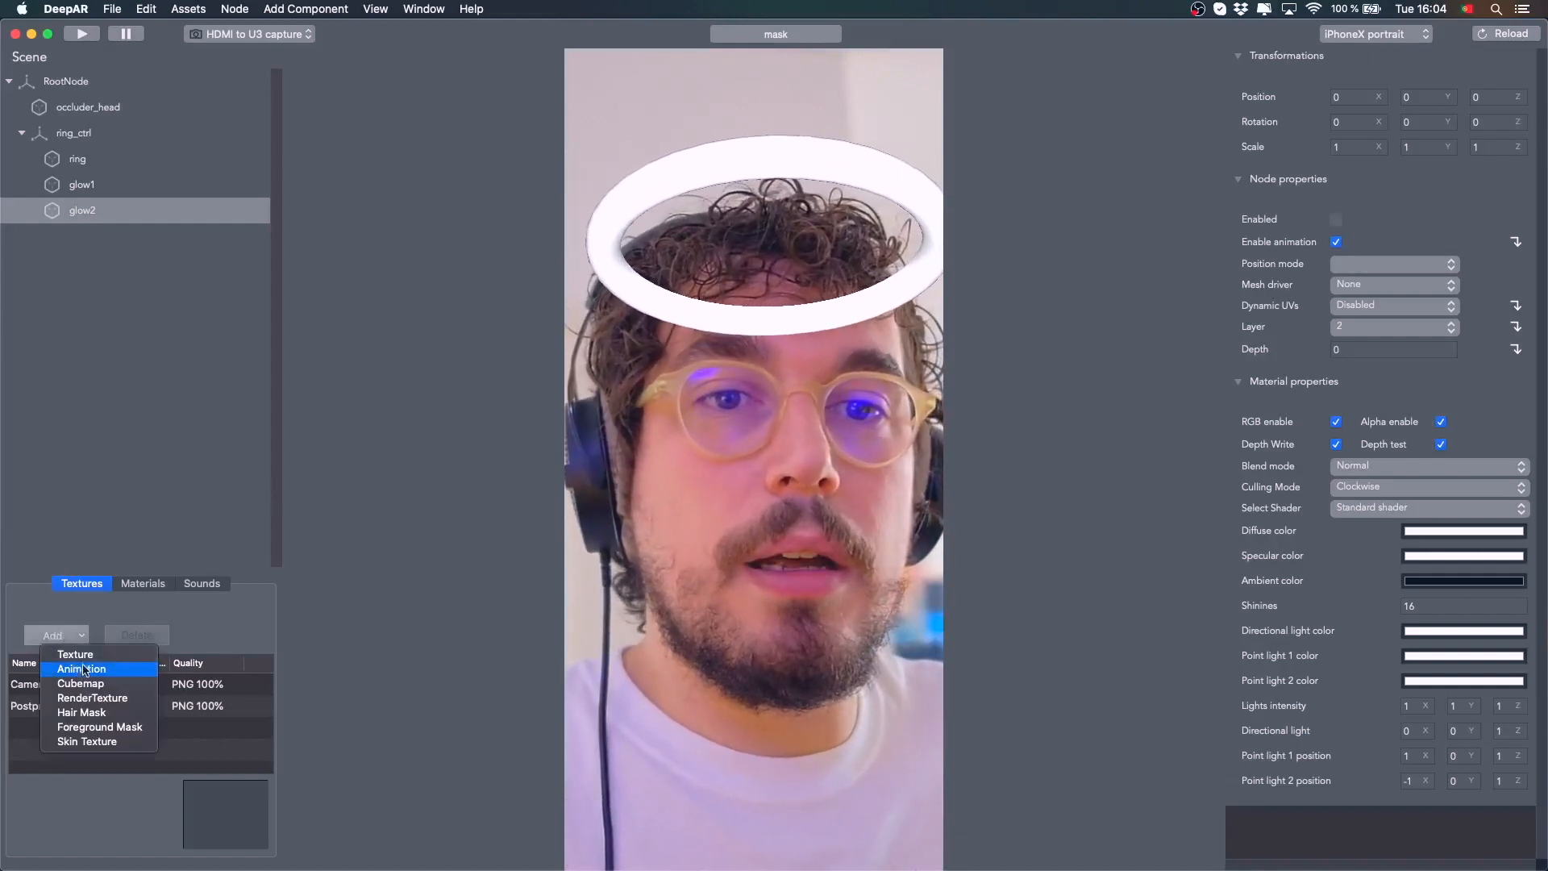
left_click(81, 654)
left_click_drag(640, 117, 725, 56)
left_click(1023, 159)
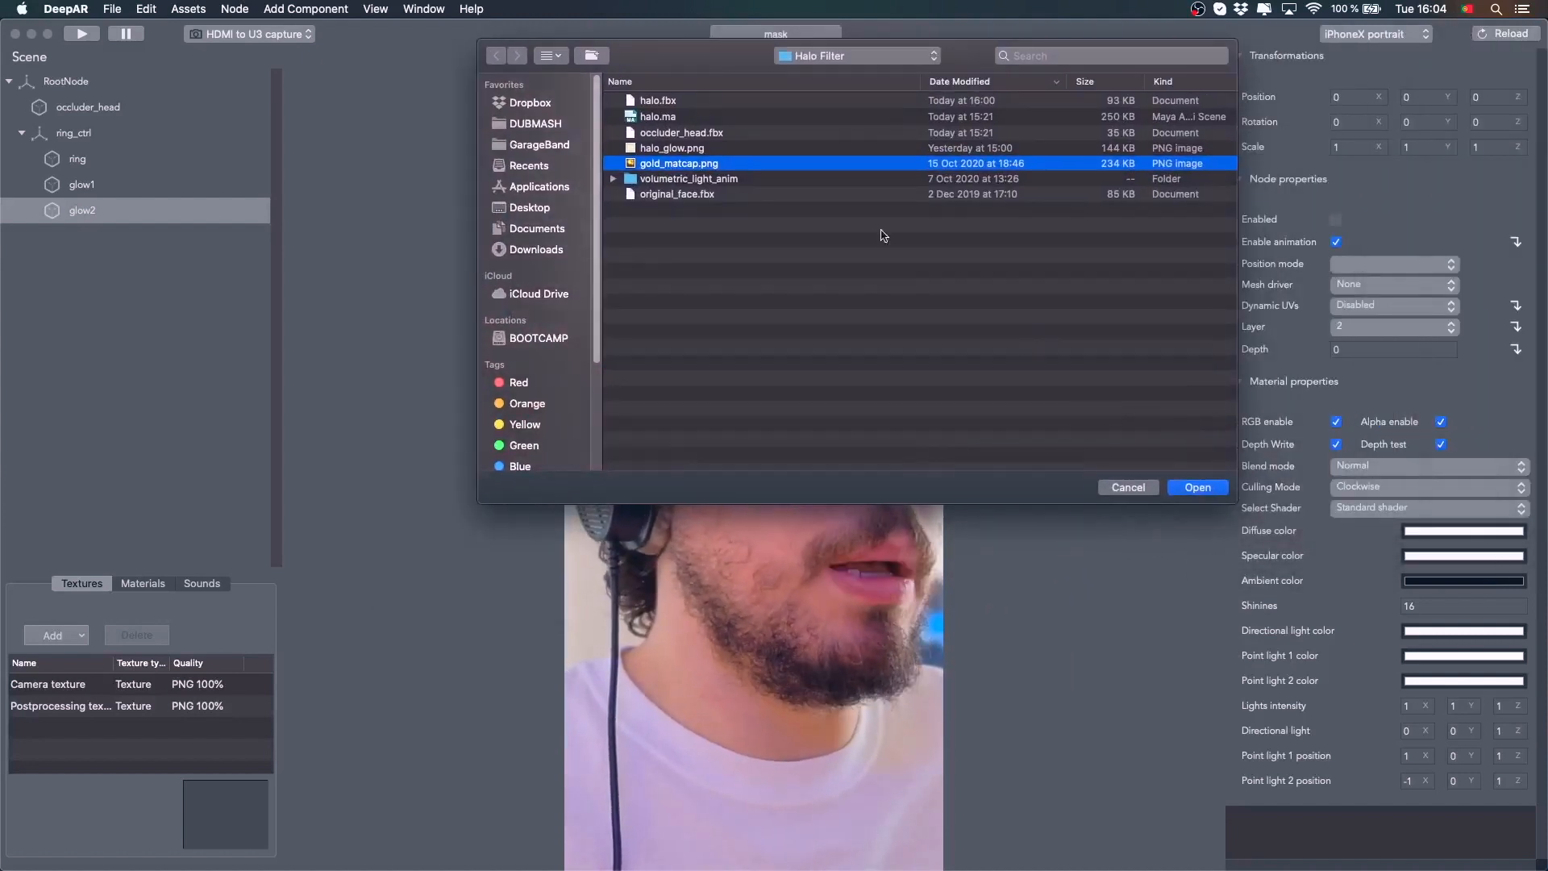
left_click(1197, 488)
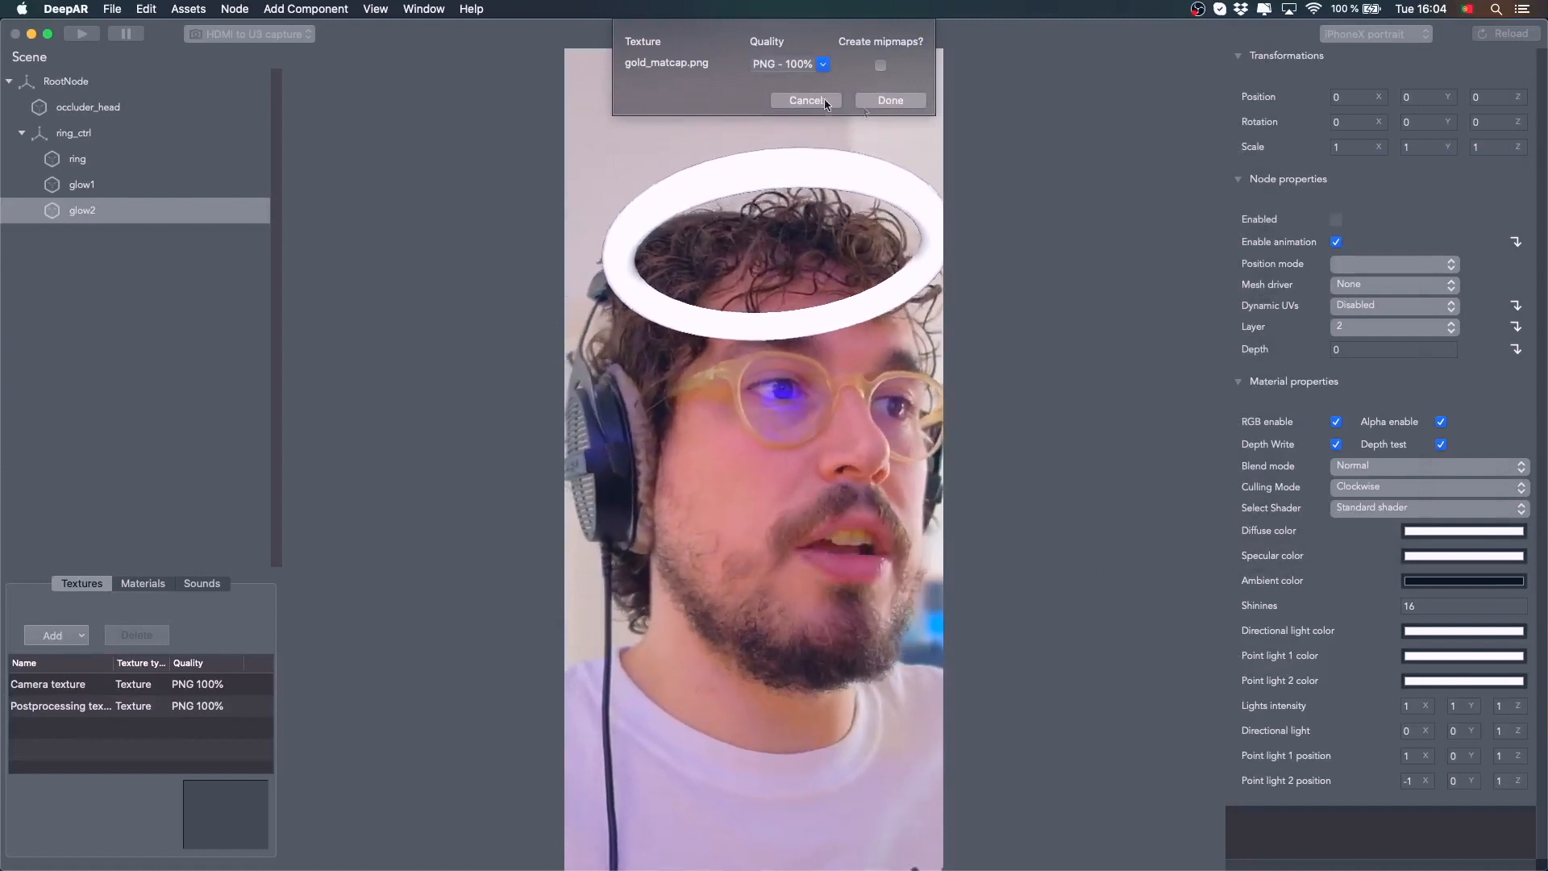
left_click(824, 64)
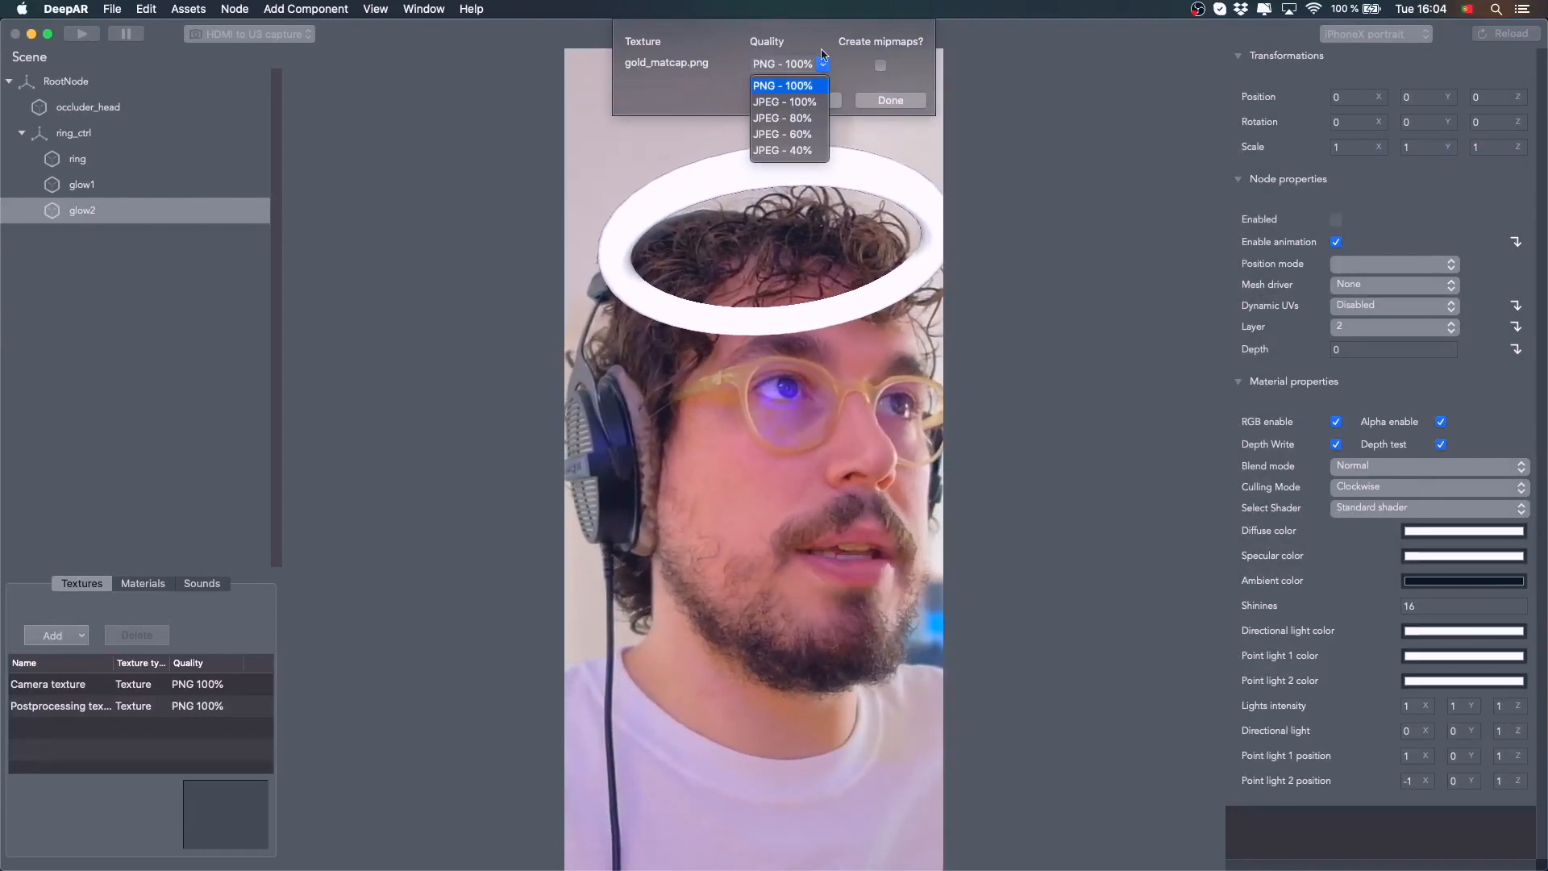
left_click(832, 65)
left_click(826, 65)
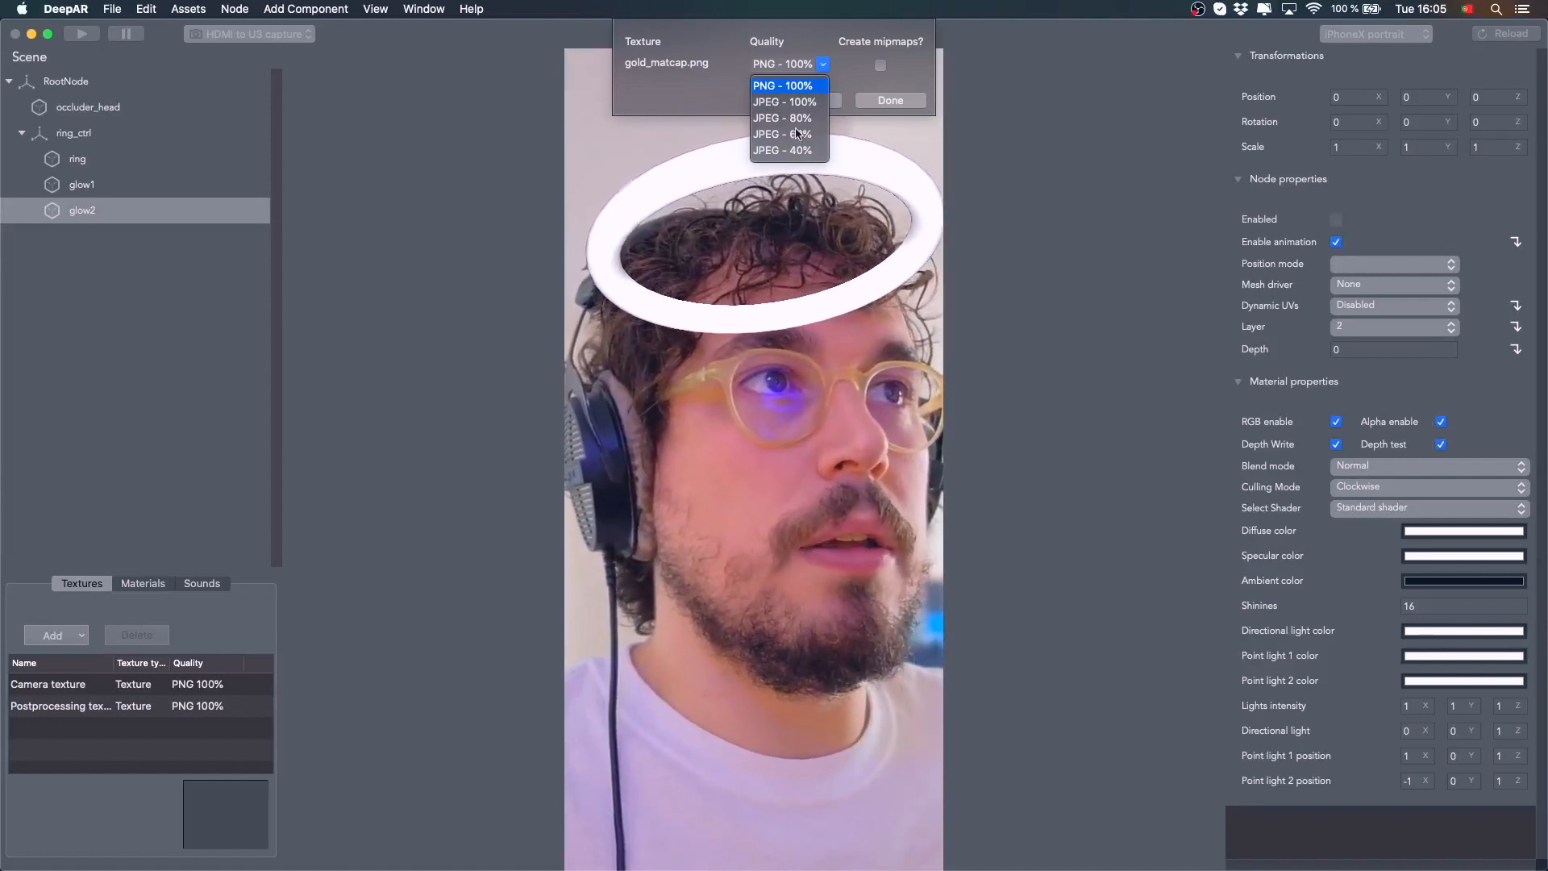
left_click(804, 102)
key("Return")
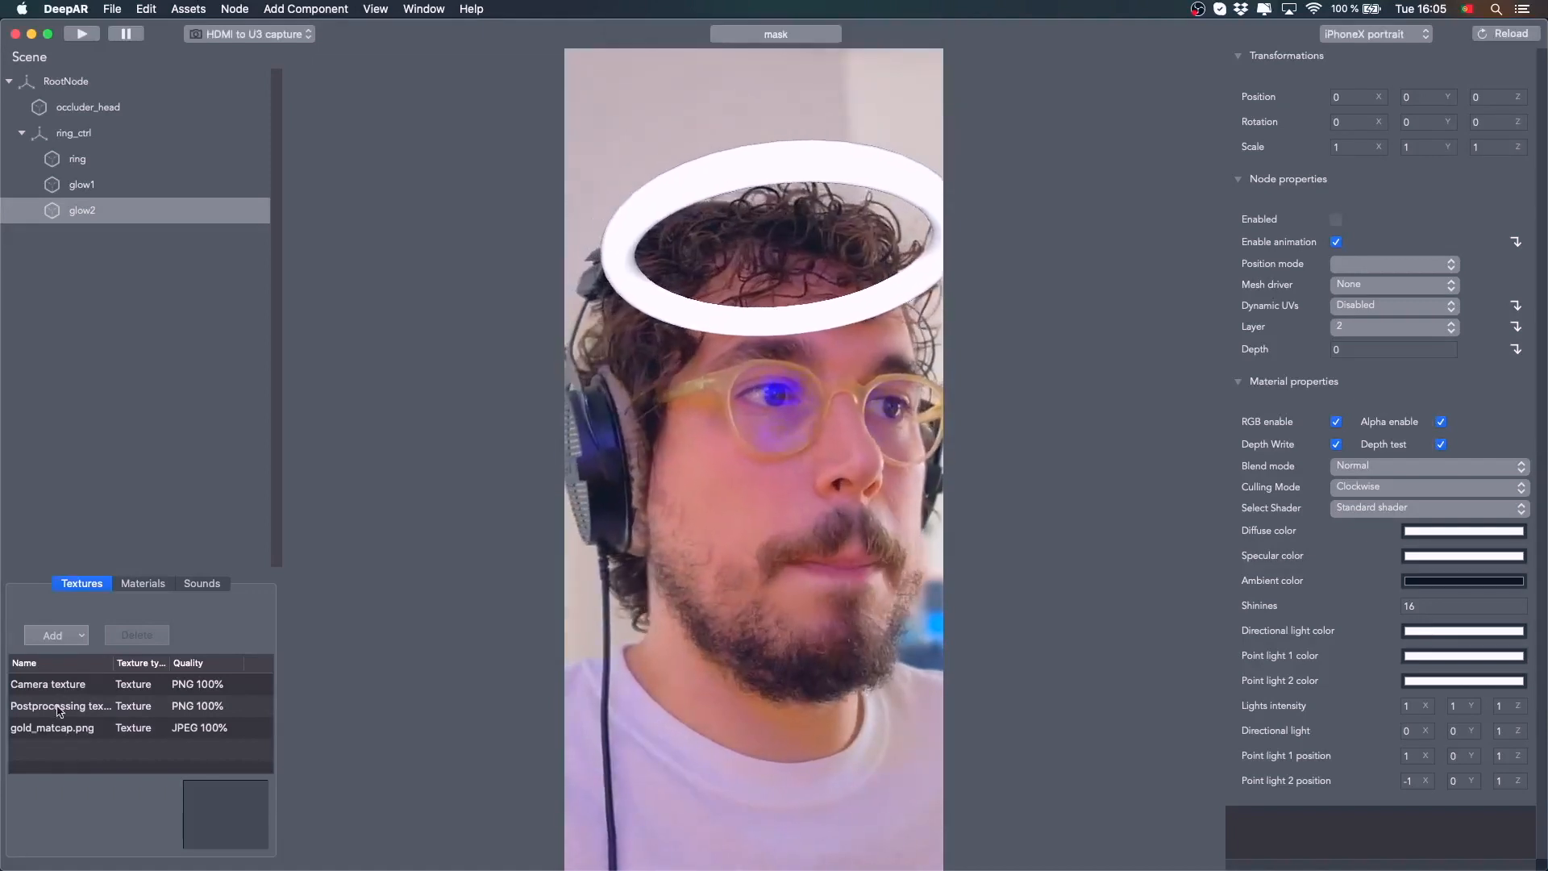
Step through the ring, glow1 and glow2 nodes to inspect each in the preview
left_click(78, 161)
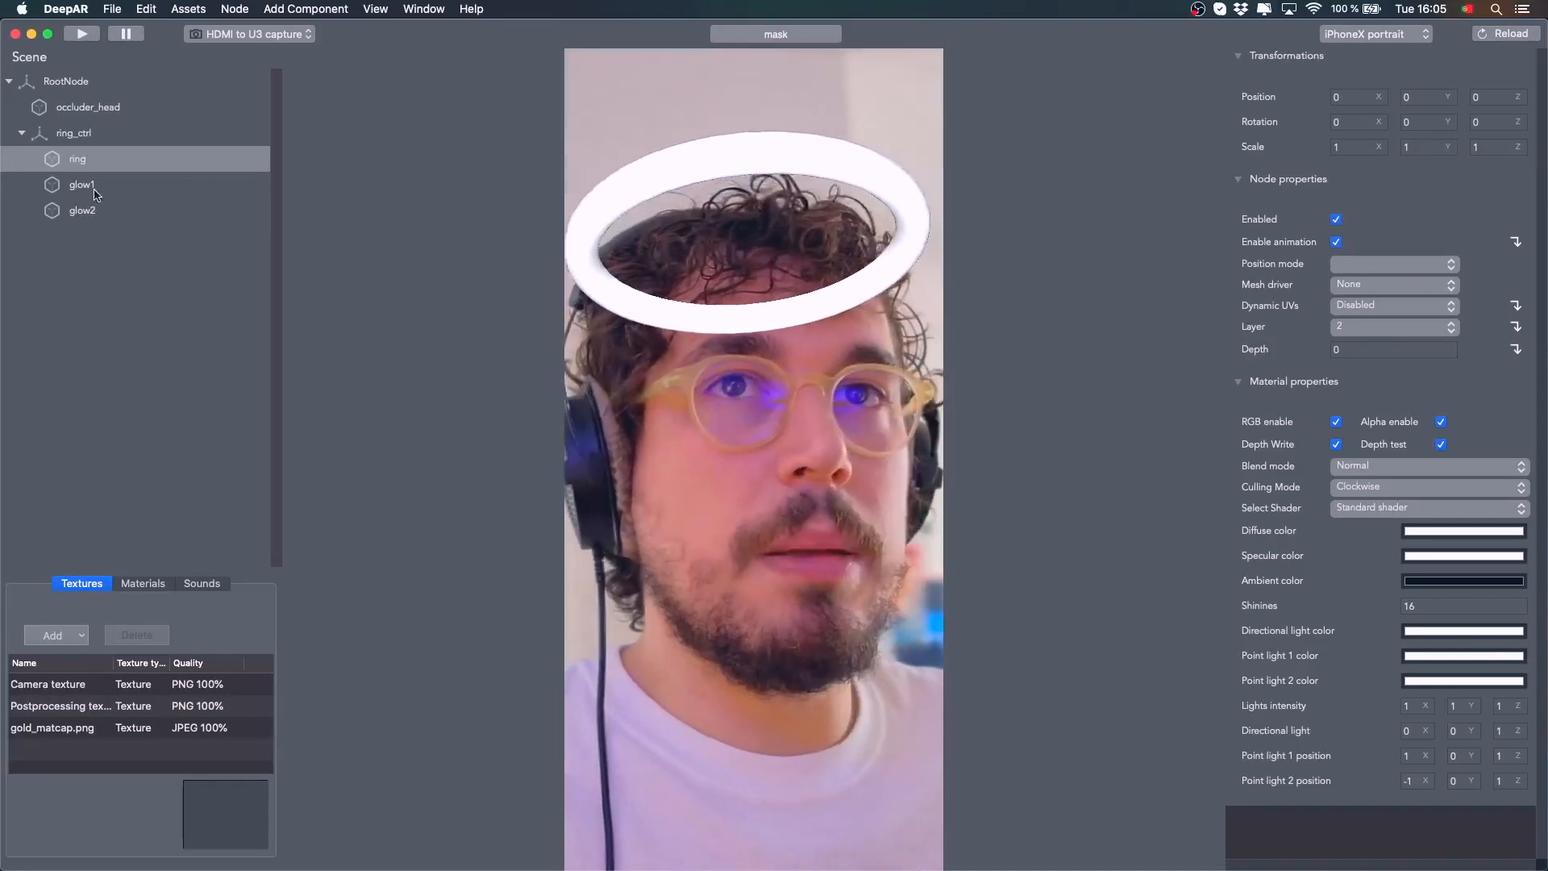
left_click(95, 193)
left_click(95, 211)
left_click(91, 191)
left_click(94, 163)
left_click(93, 190)
left_click(95, 212)
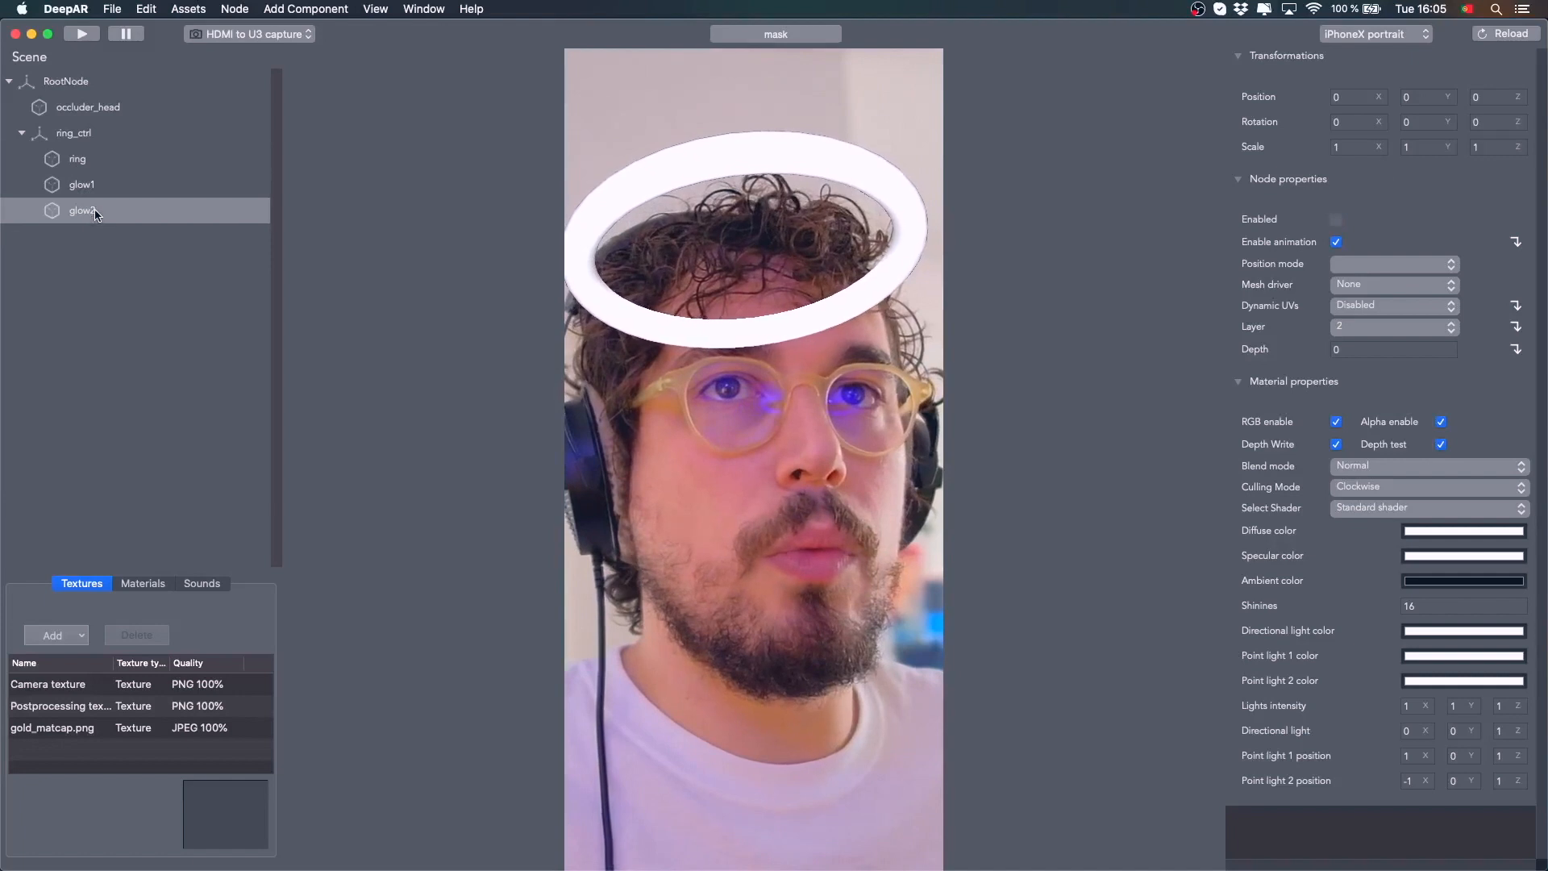
left_click(88, 166)
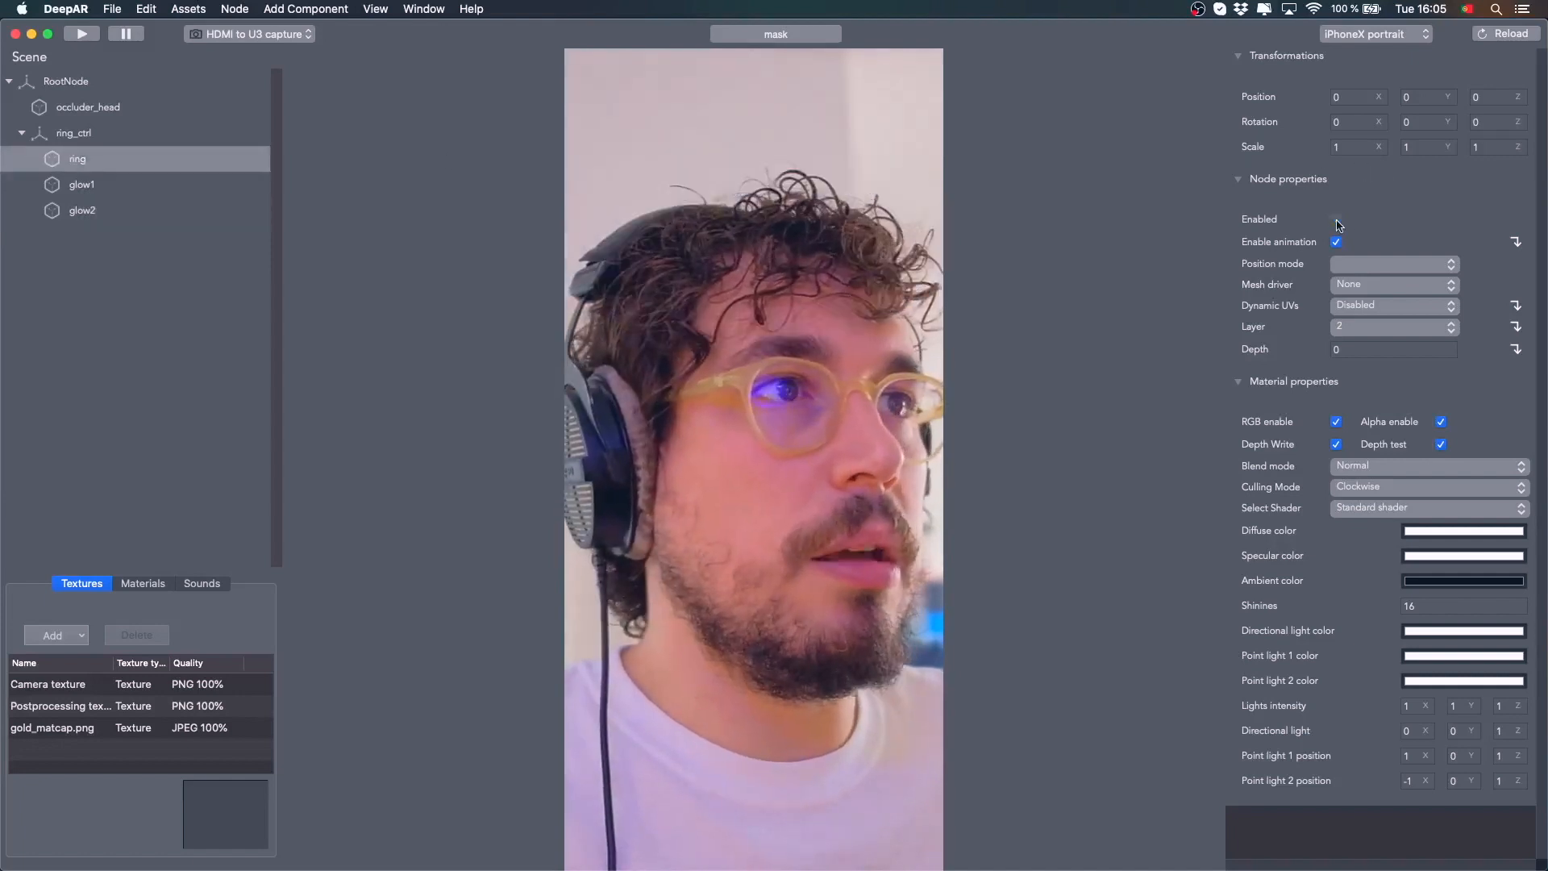
left_click(84, 176)
left_click(87, 165)
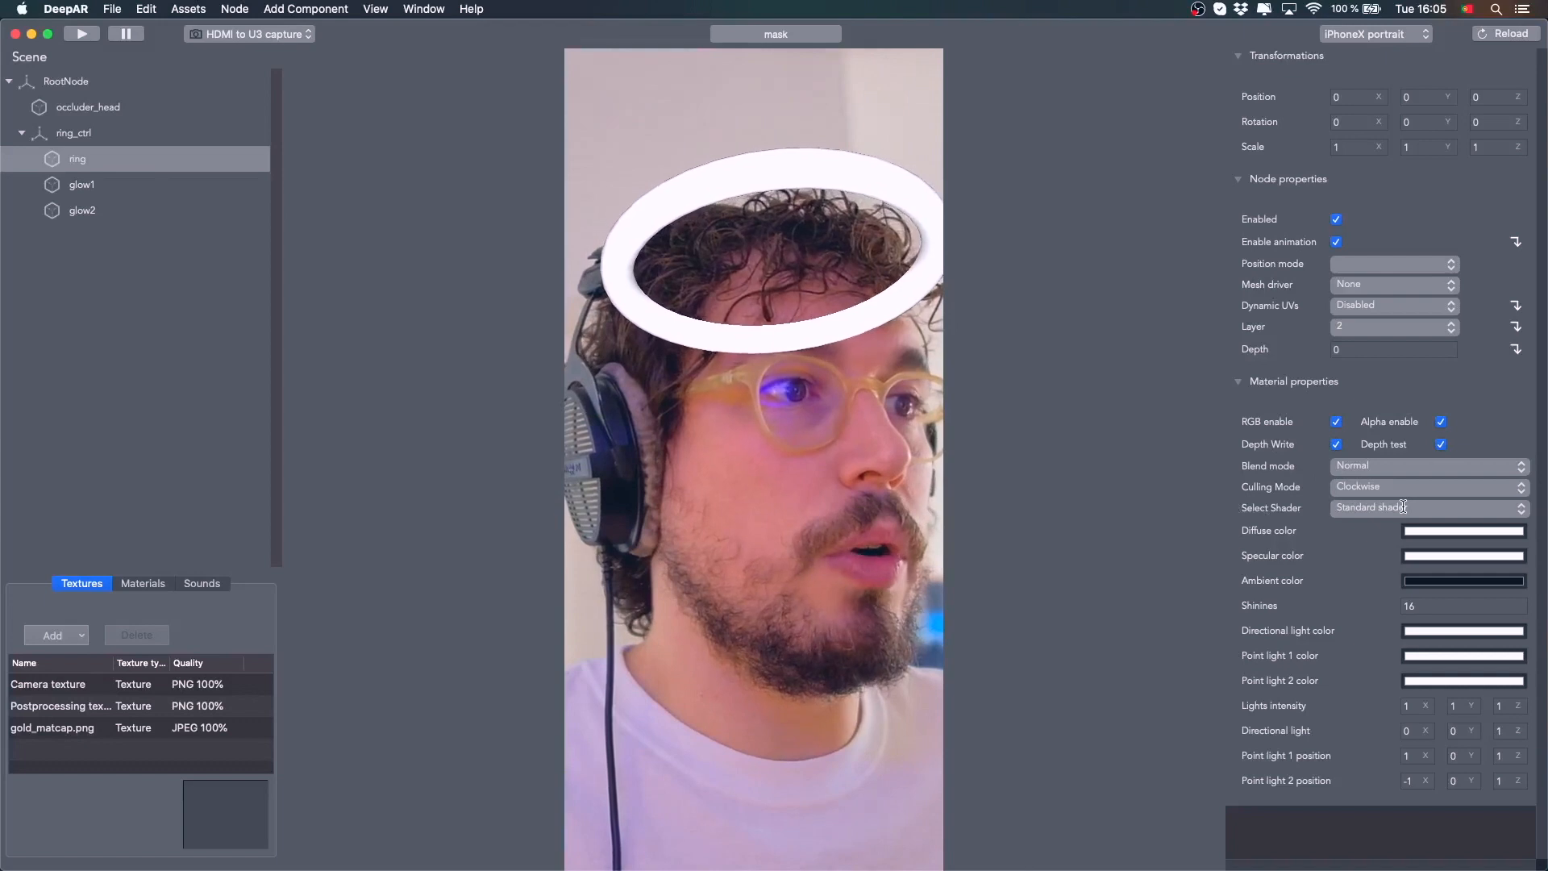
Switch the ring's shader to MatCap and set its input texture to gold_matcap.png
left_click(1520, 512)
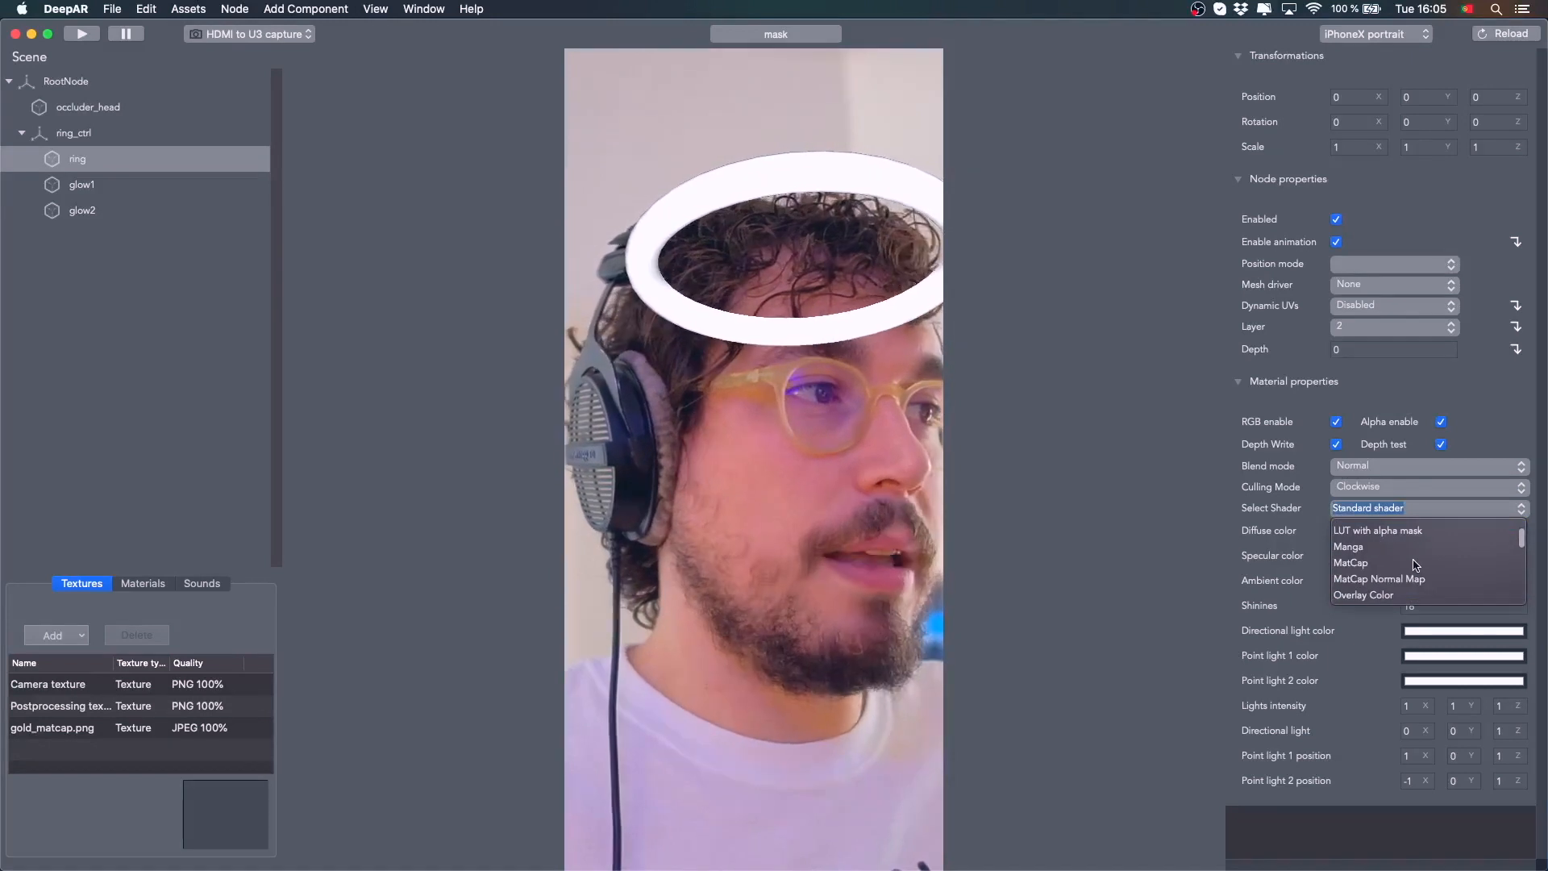
left_click(1401, 563)
left_click(1464, 510)
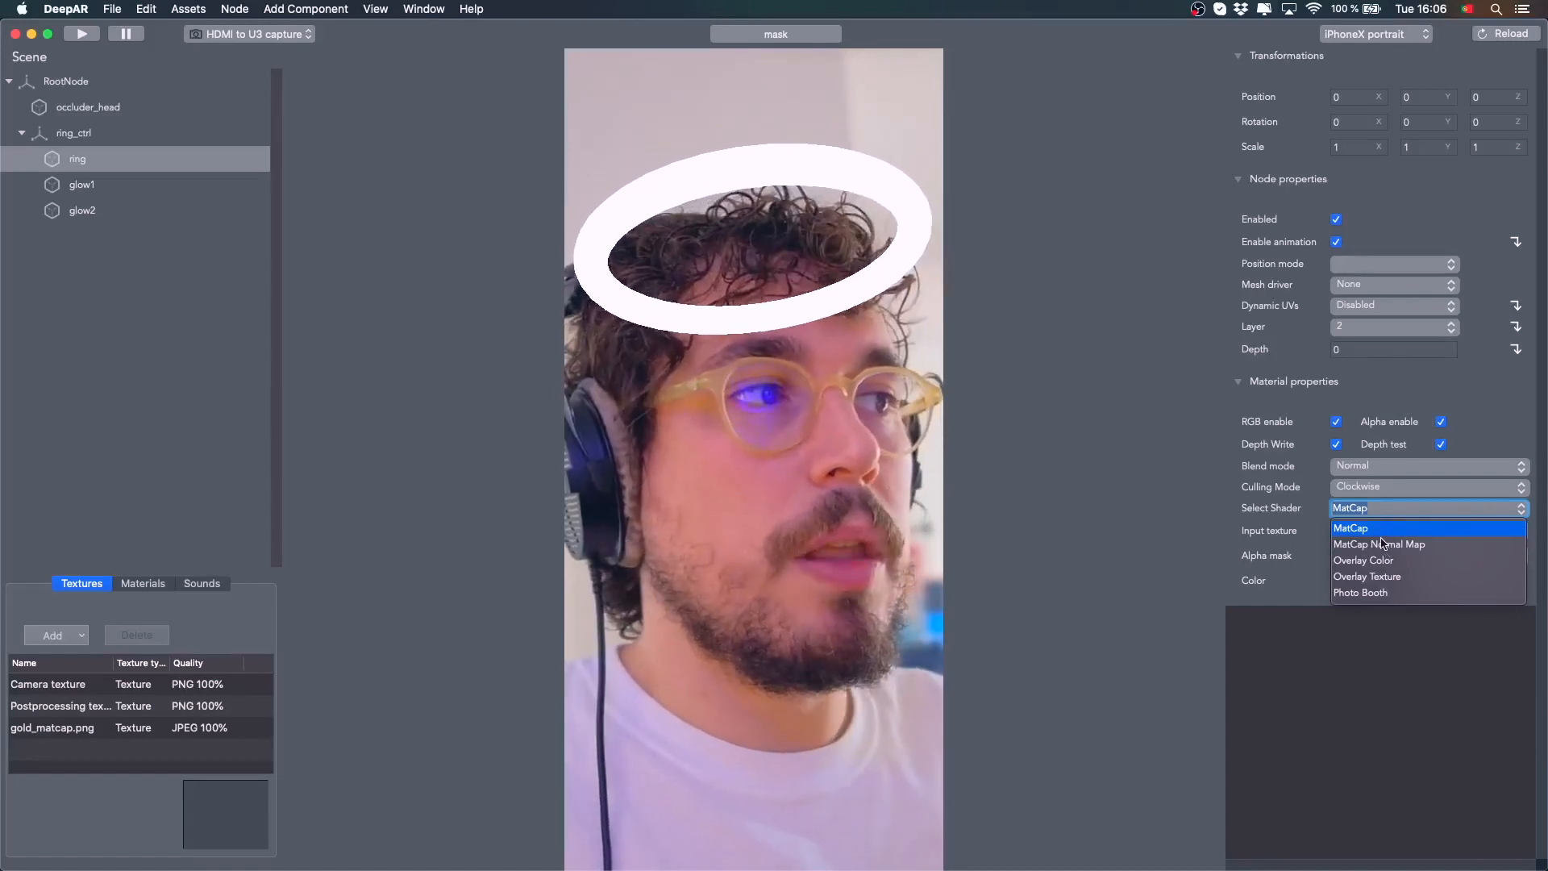
left_click(1369, 530)
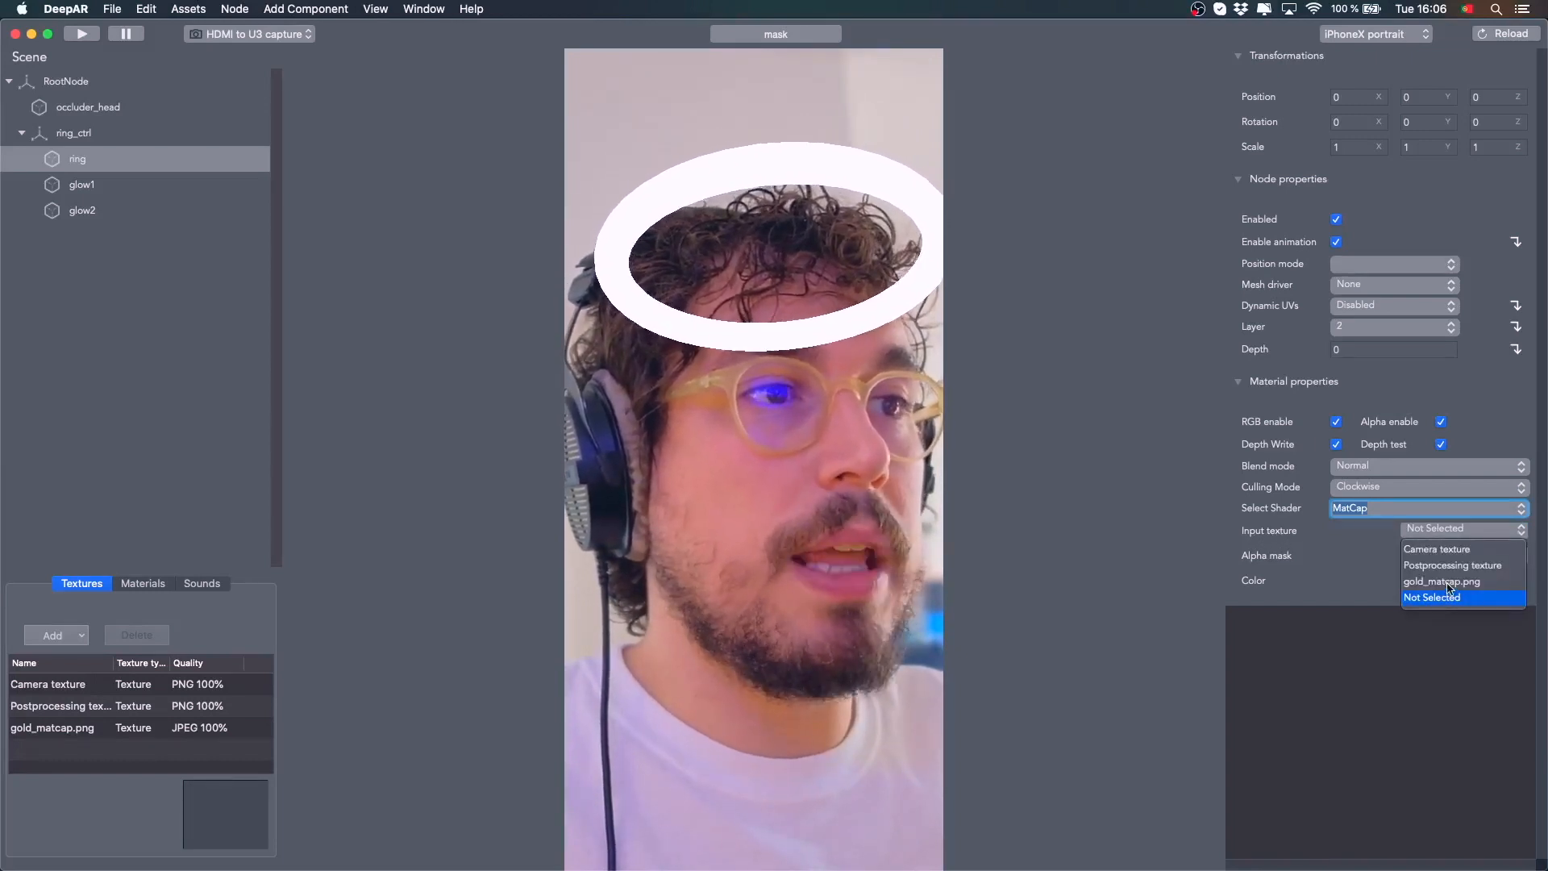
left_click(1449, 582)
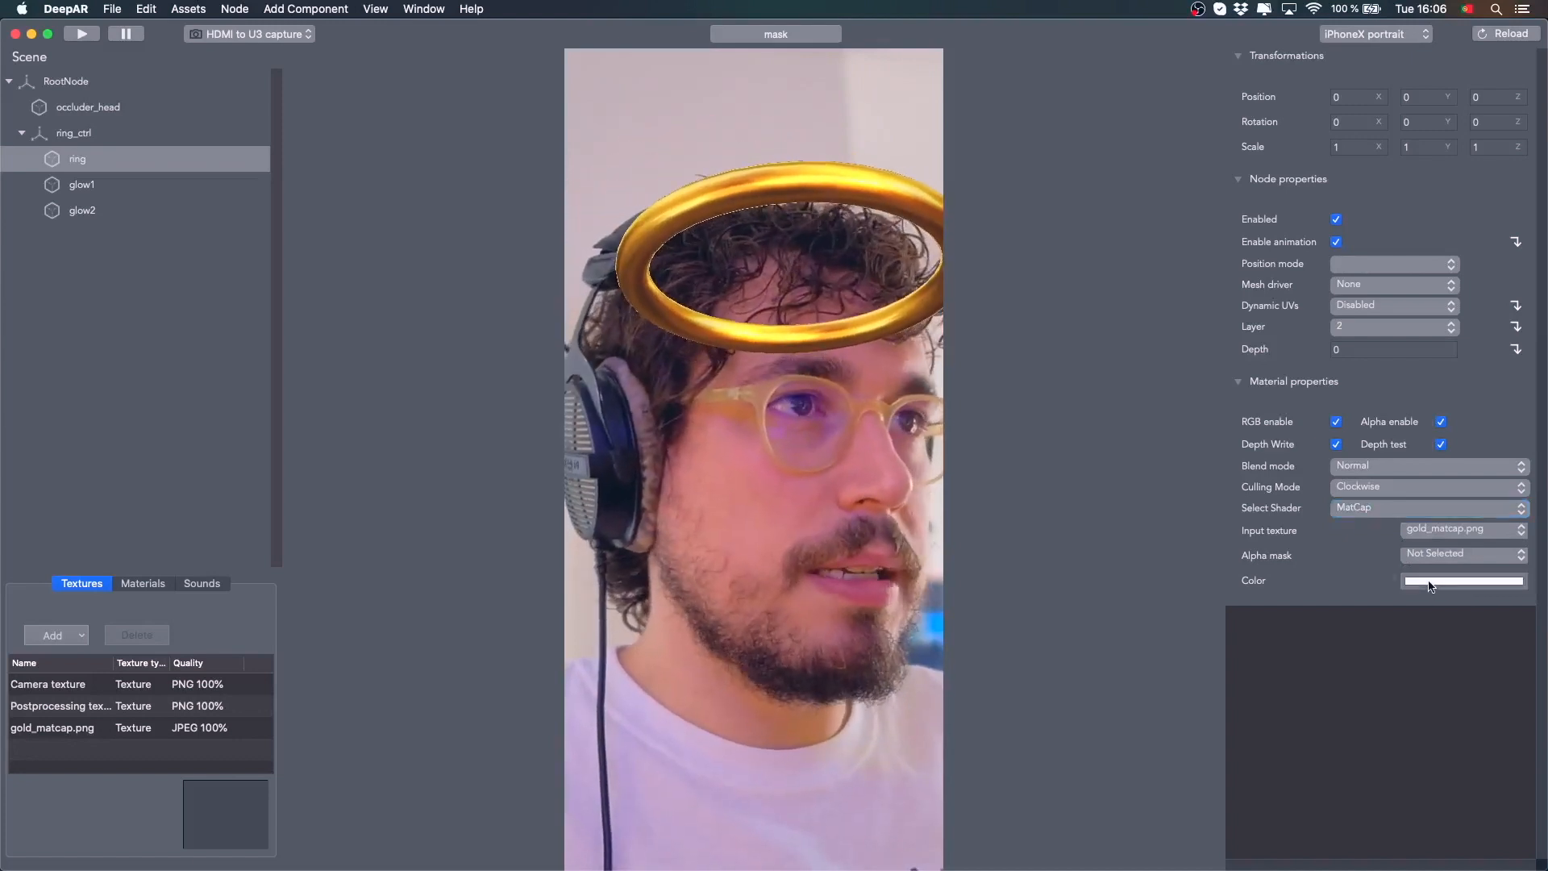
Tint the ring's MatCap color to a light orange
left_click(1429, 583)
left_click(1417, 589)
left_click(1417, 590)
left_click(1319, 530)
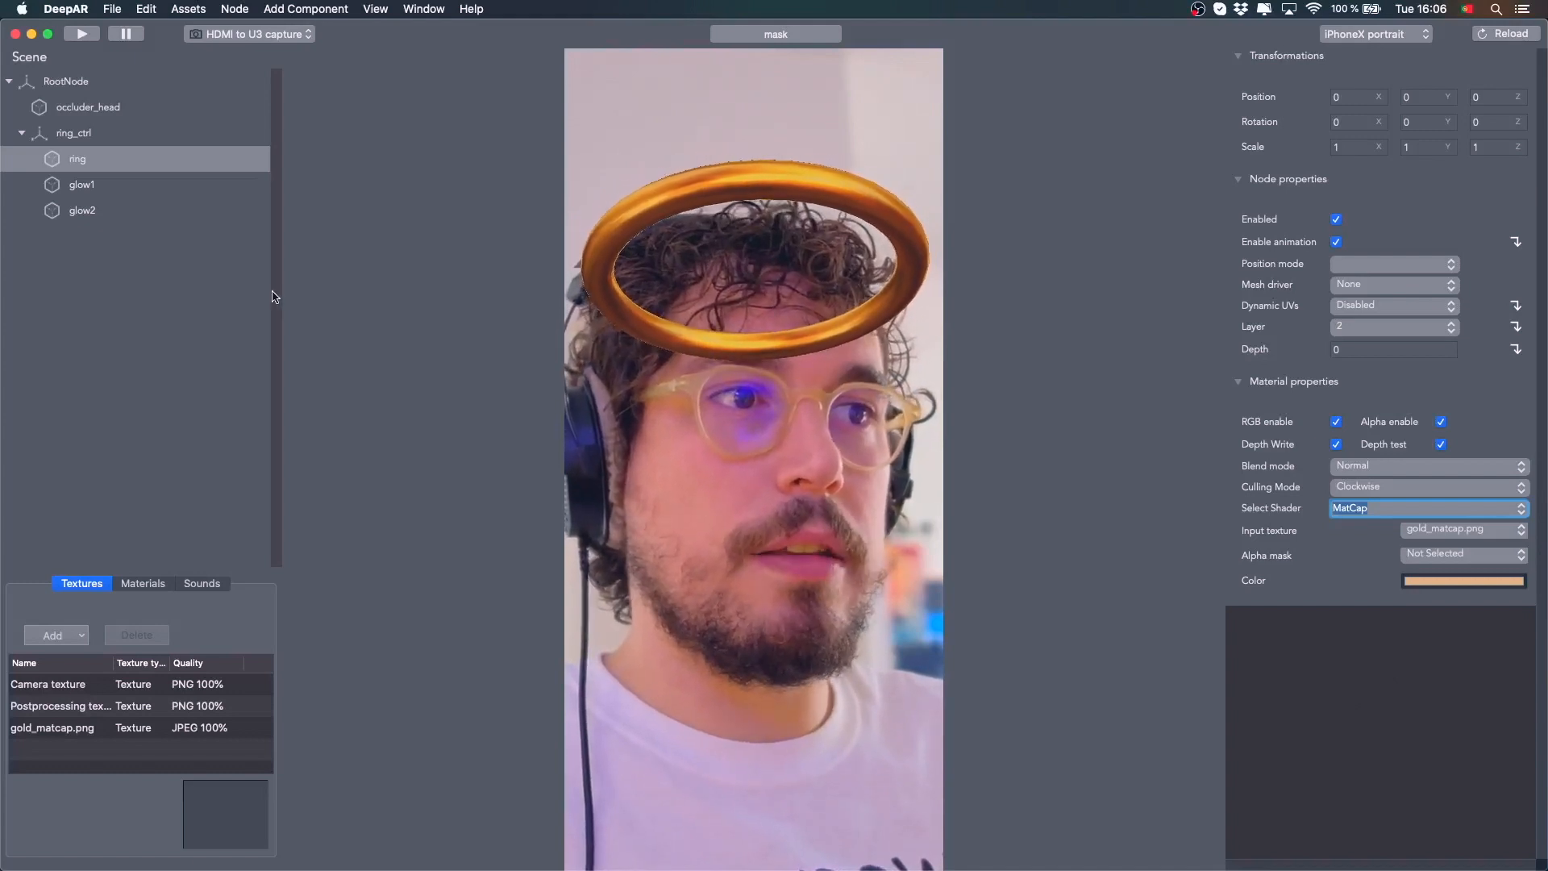
Select the glow2 node and enable it
left_click(85, 191)
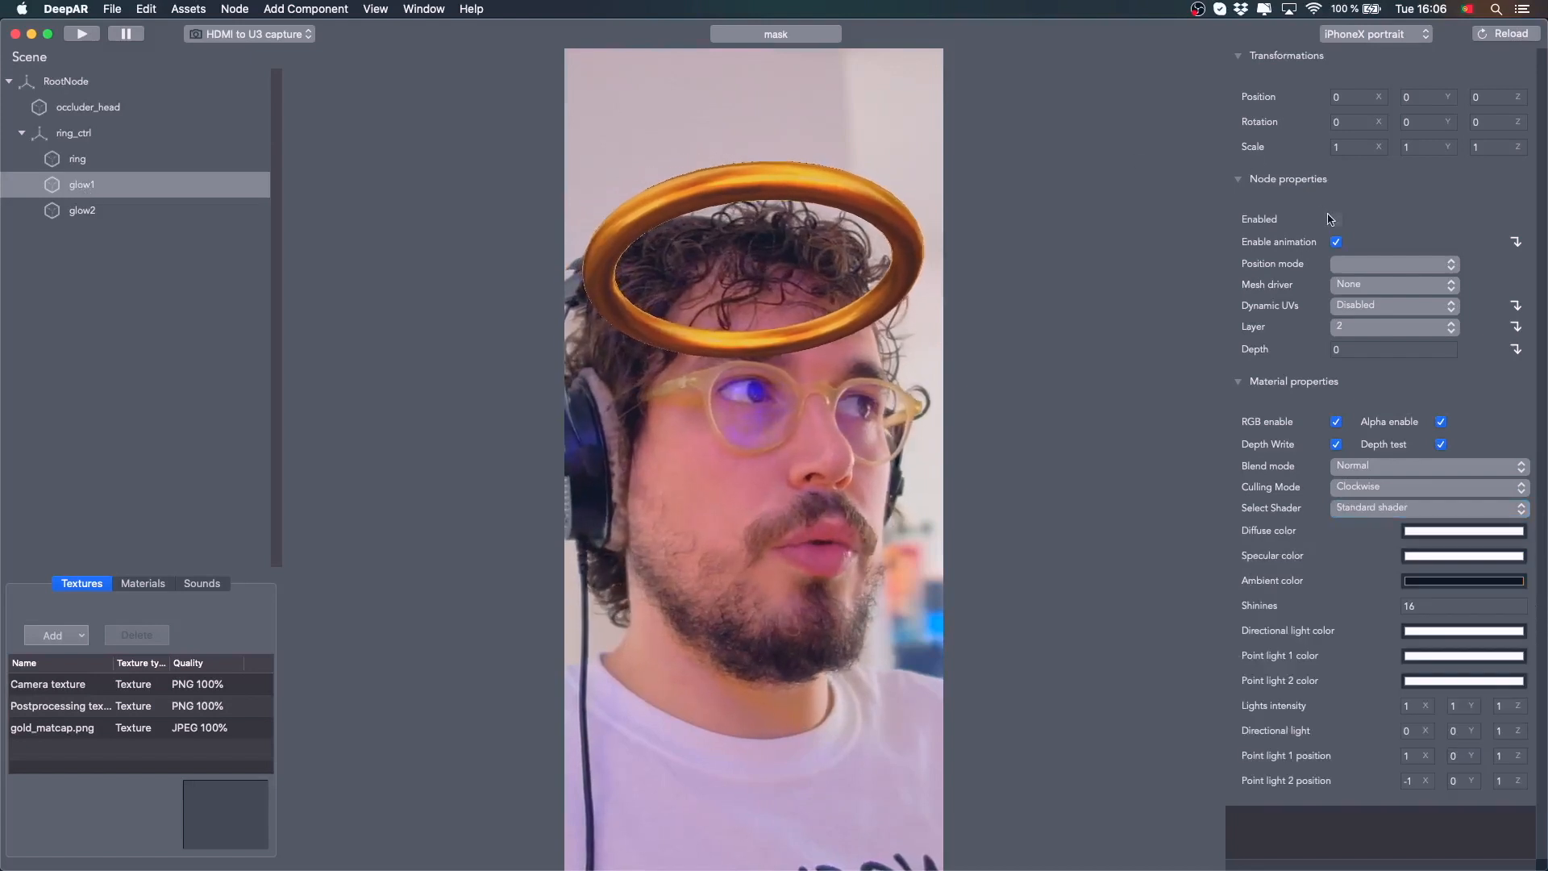
left_click(84, 212)
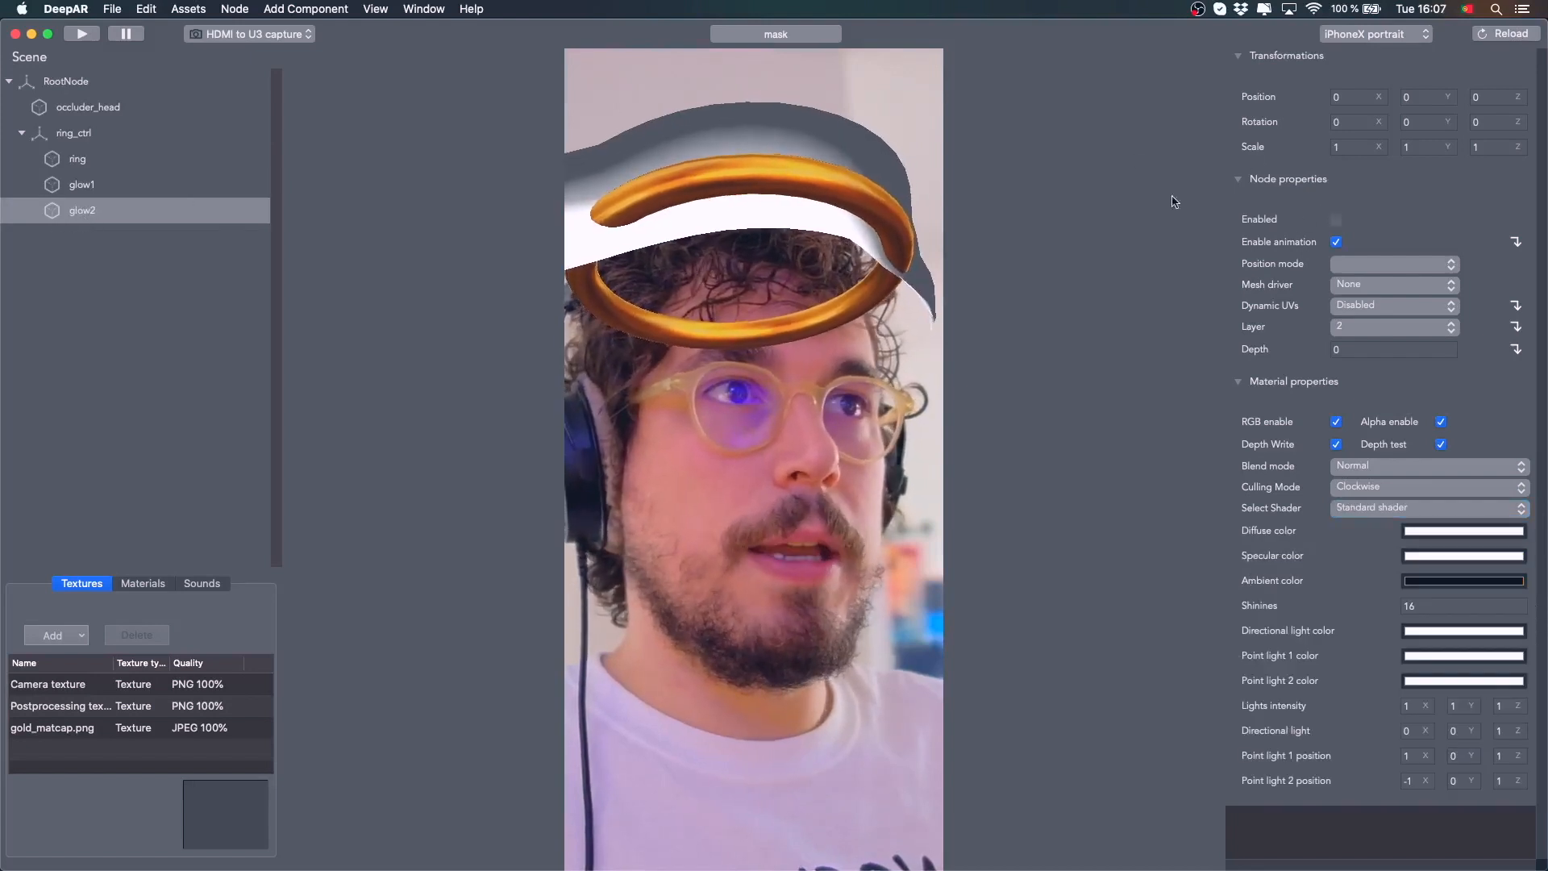
left_click(1337, 219)
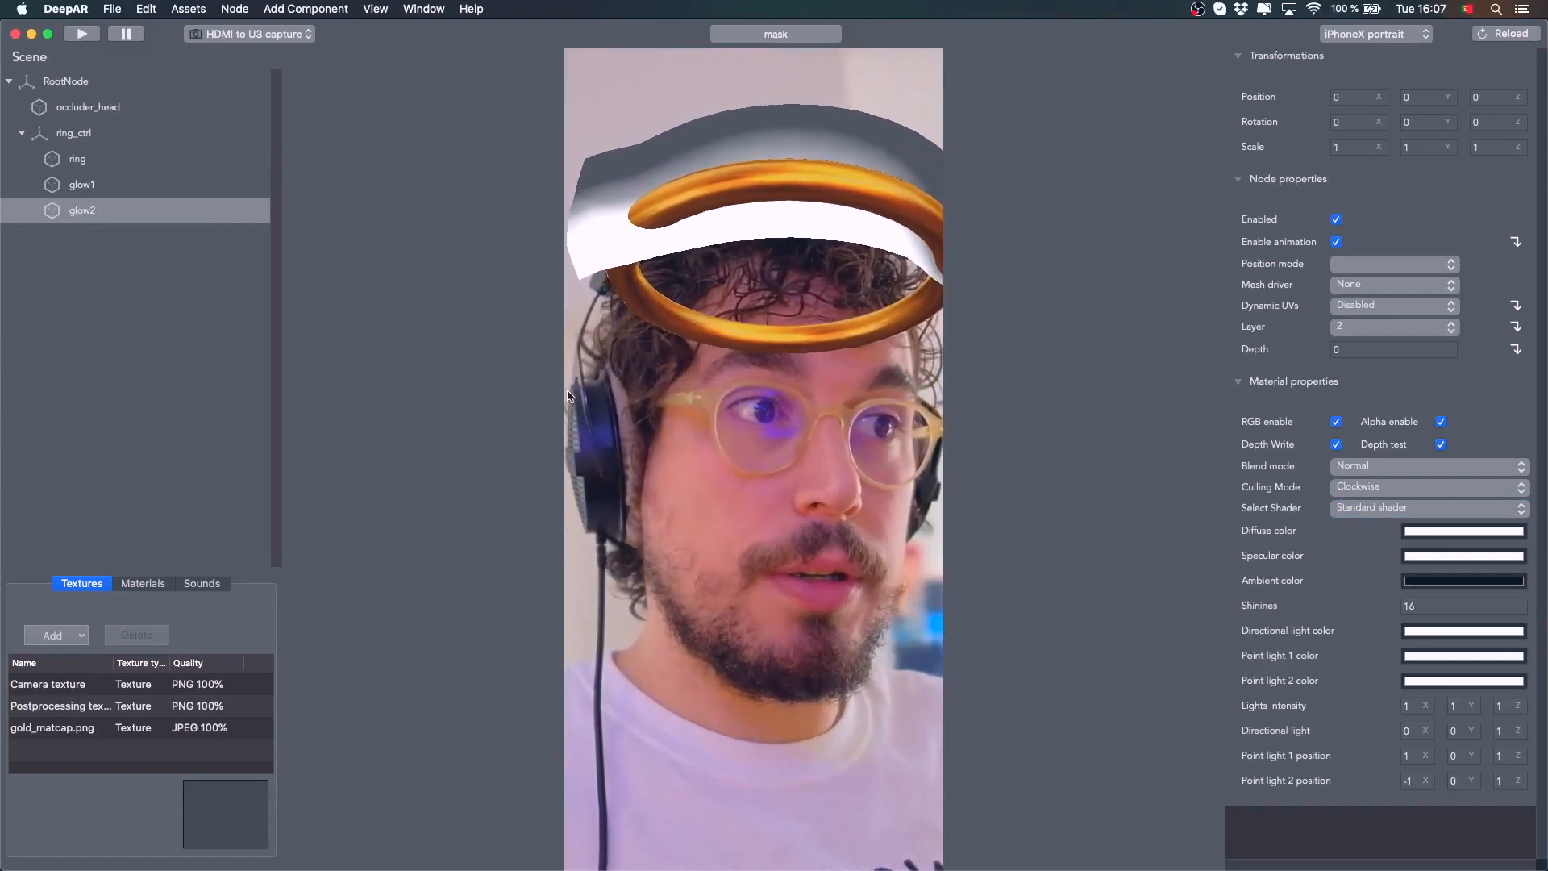
Add halo_glow.png from the Halo Filter folder as a texture at PNG - 100% quality
left_click(53, 635)
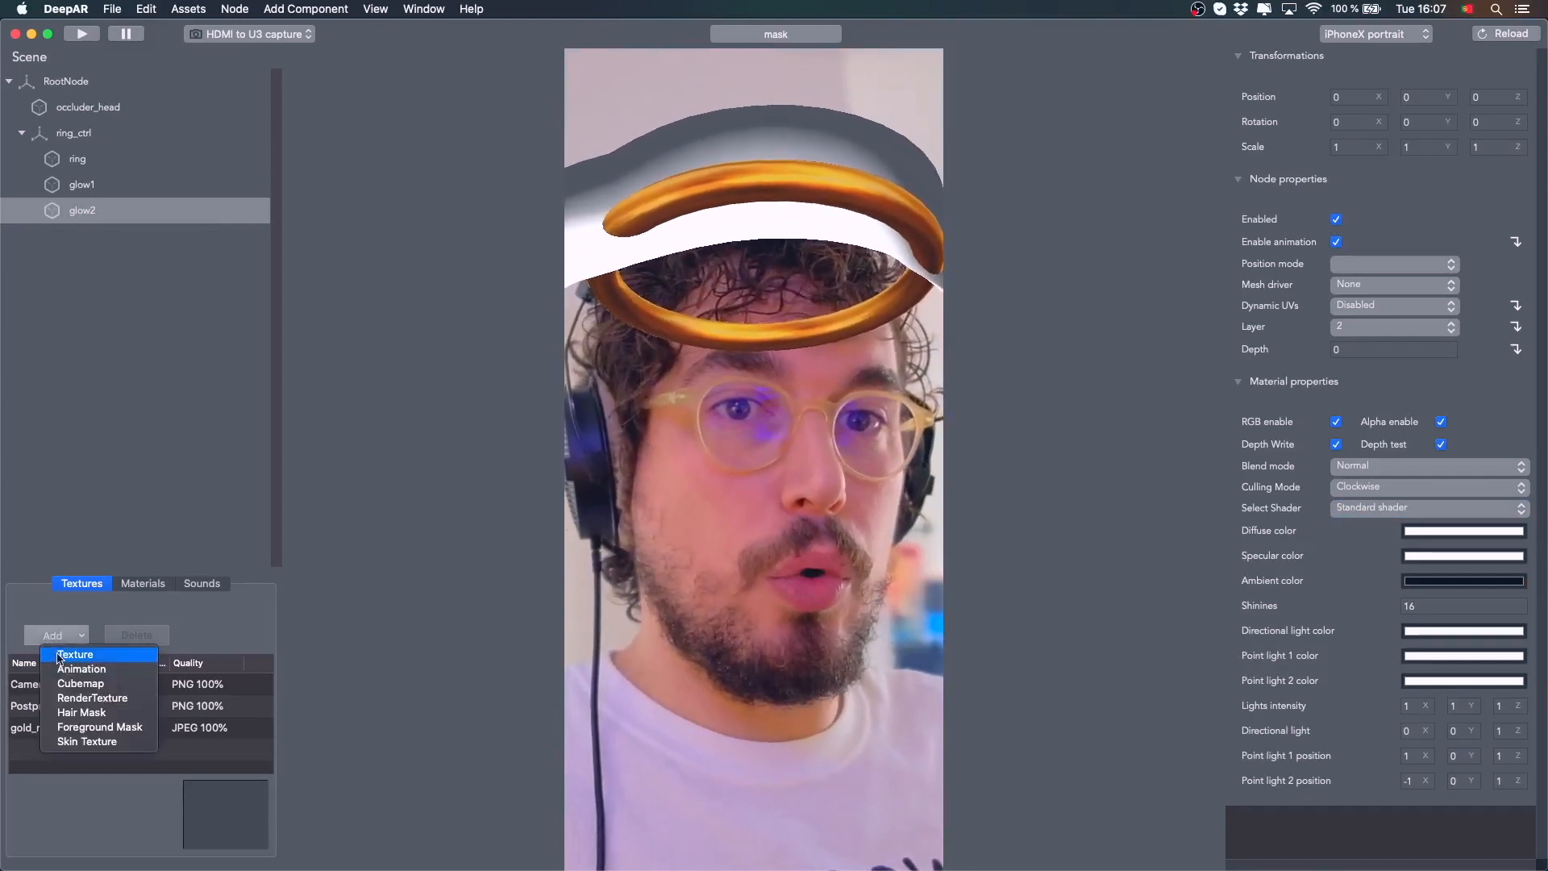
left_click(61, 655)
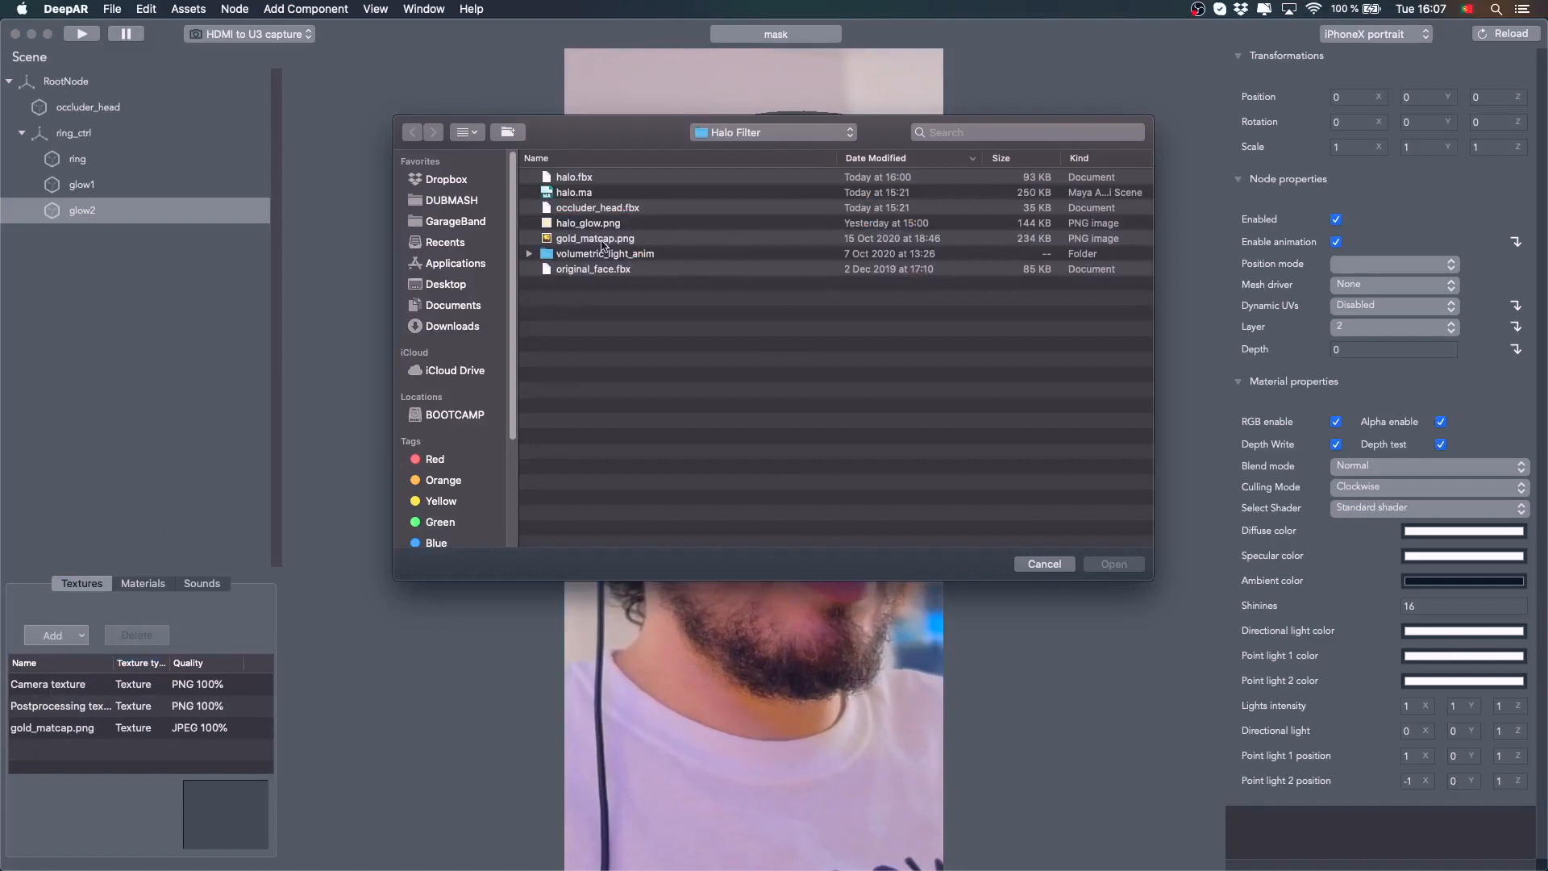
double_click(595, 224)
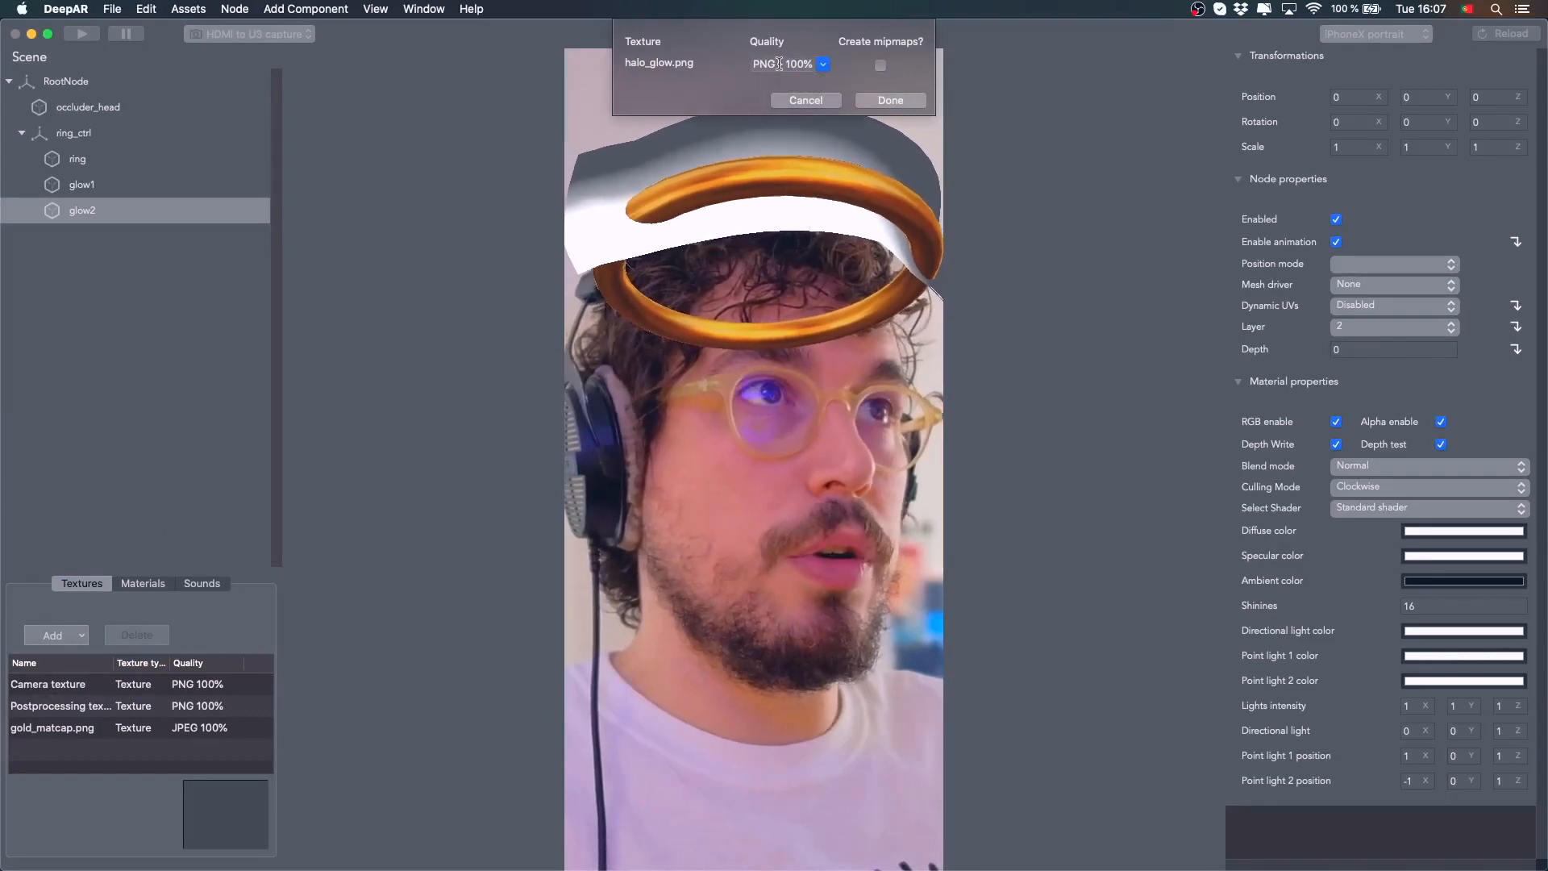
left_click(884, 101)
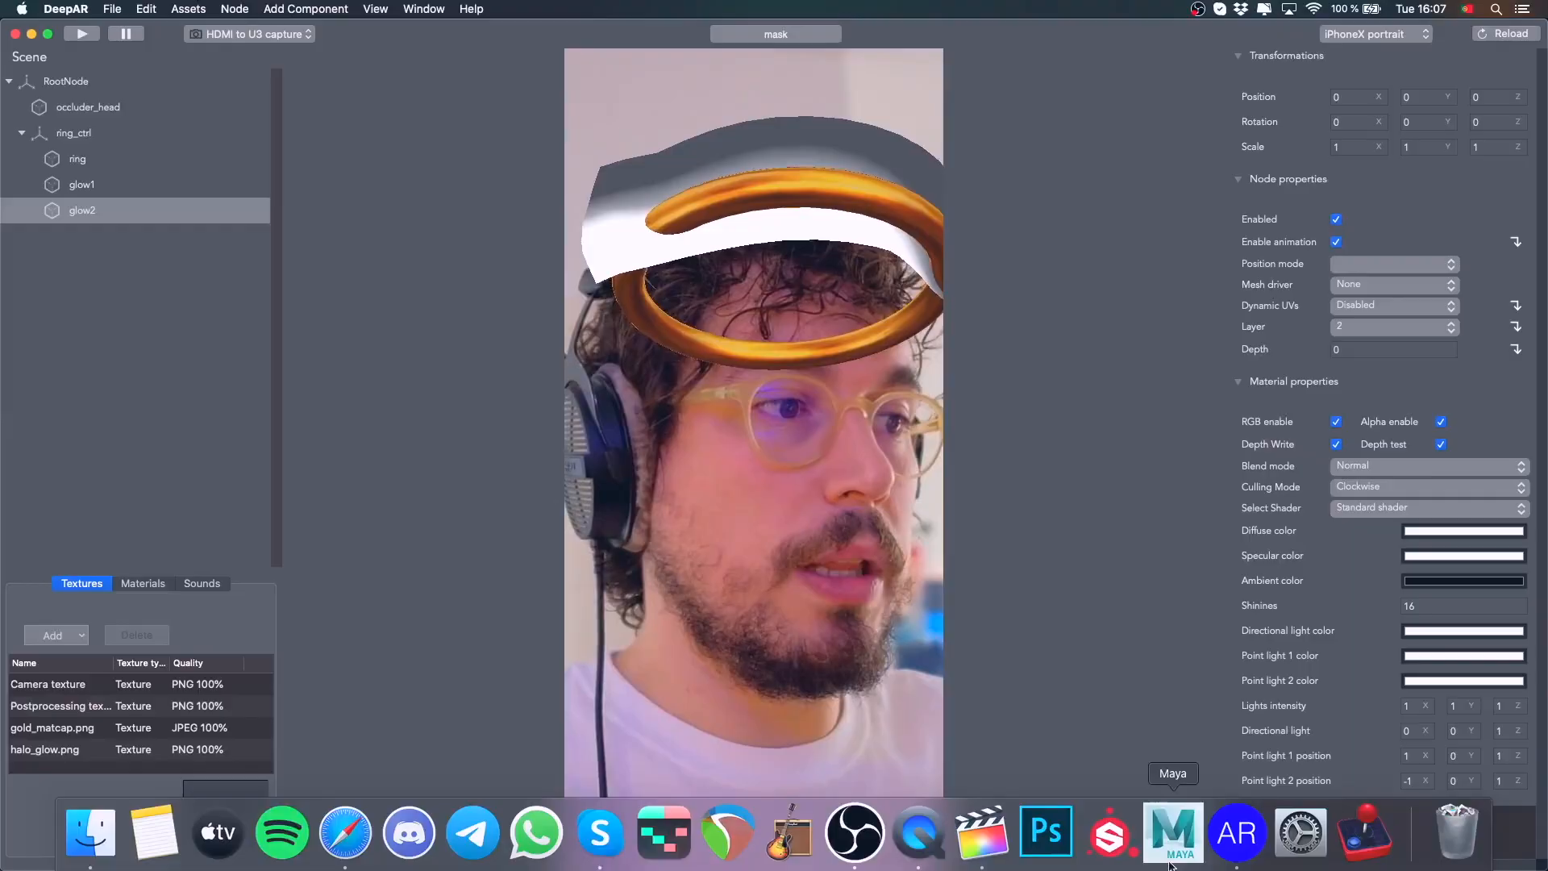
Switch to Maya and examine the glow meshes' UV layout in the UV Editor, then close it
left_click(1176, 856)
left_click(246, 45)
mouse_move(339, 121)
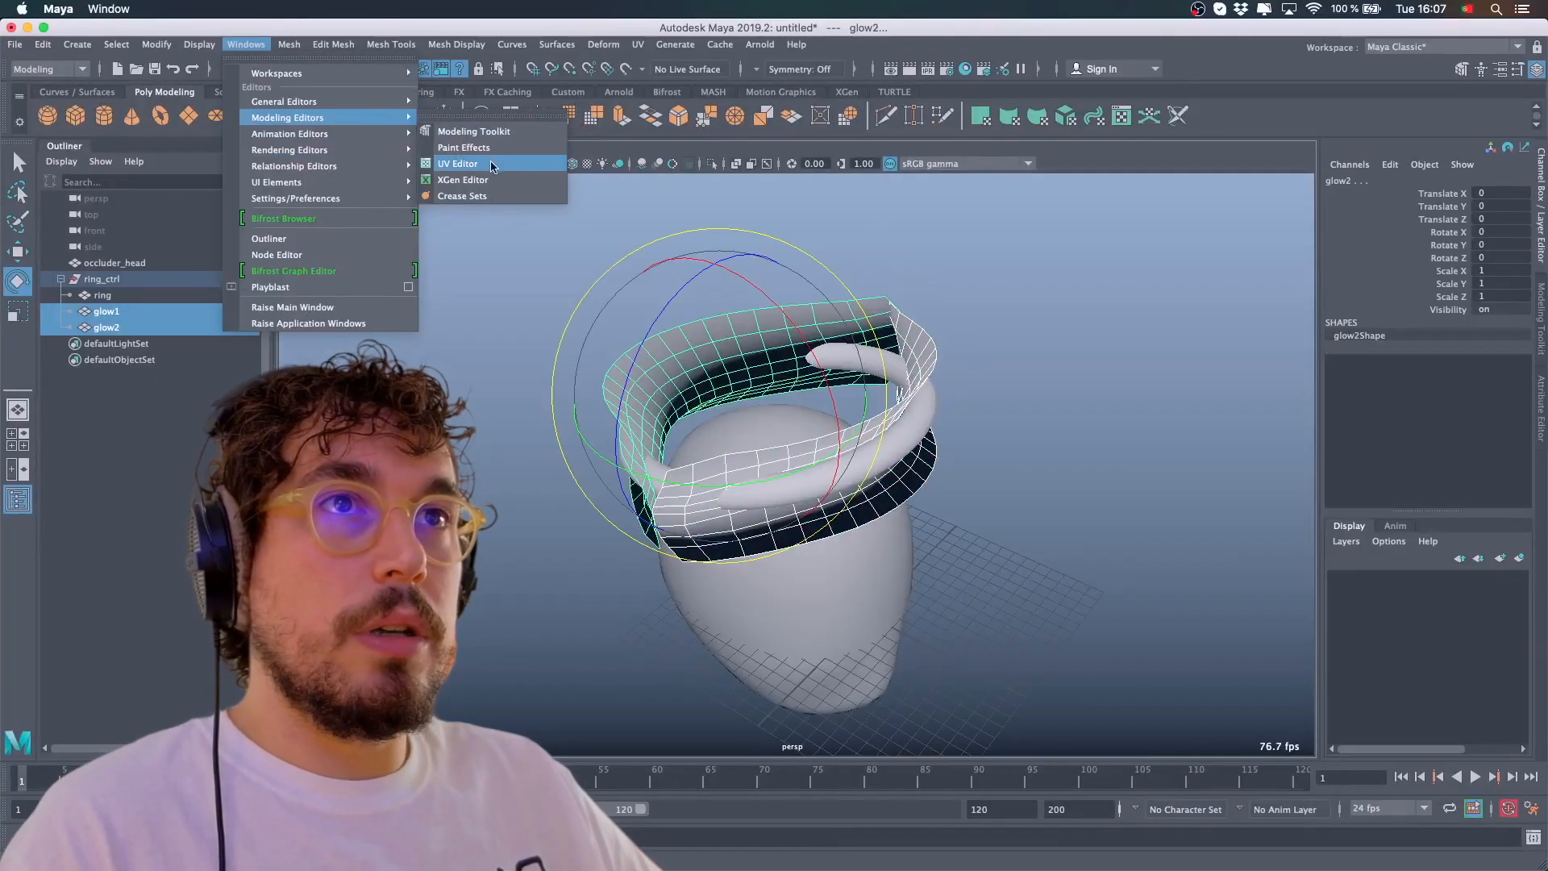
left_click(465, 165)
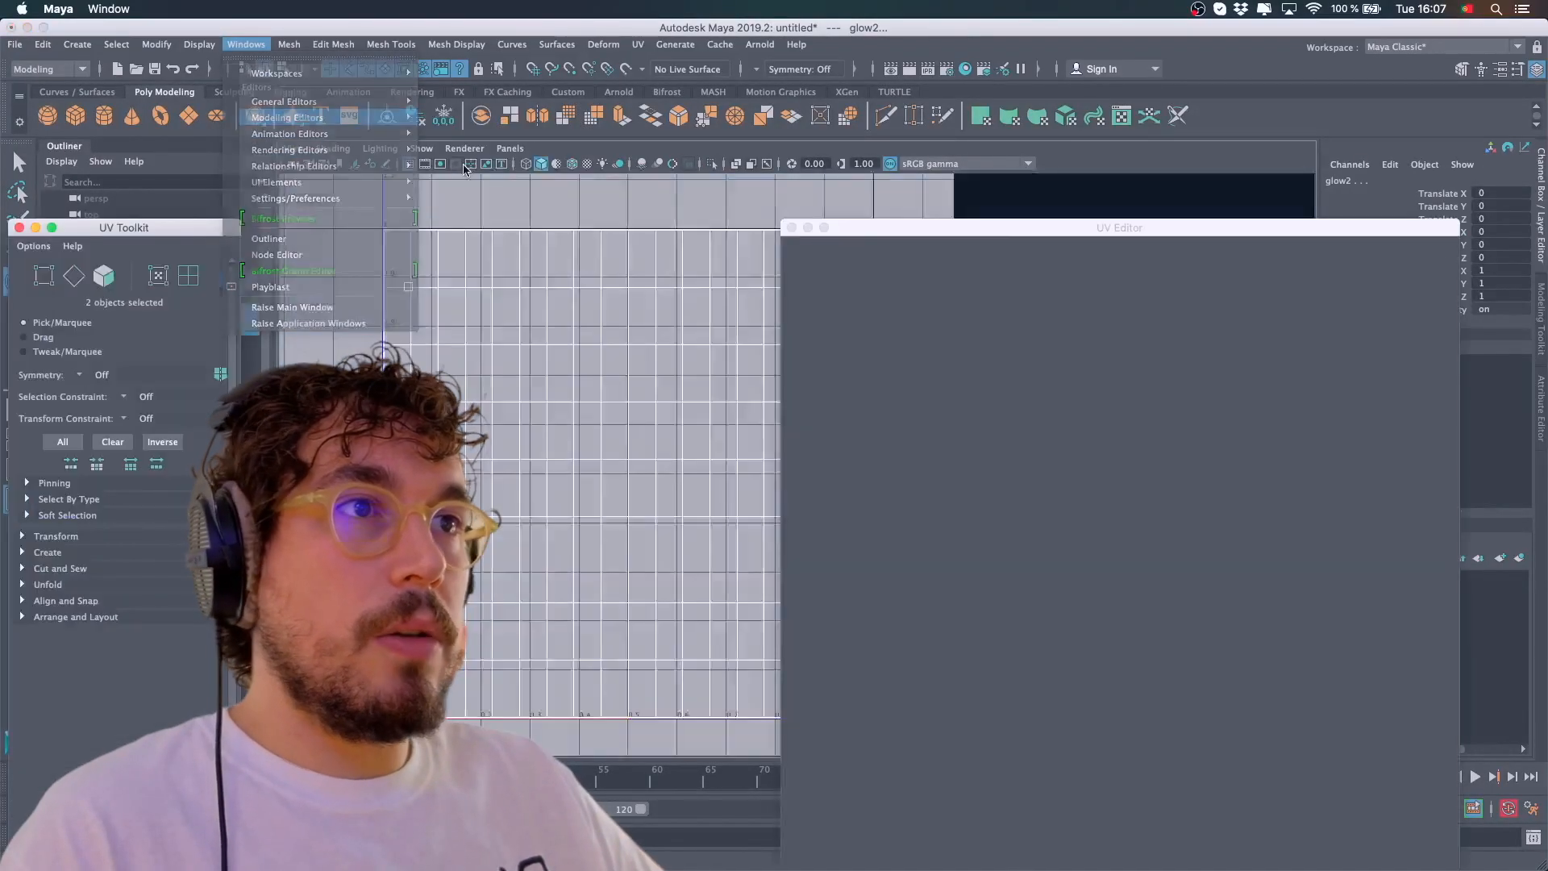
scroll(1124, 536, "down", 5)
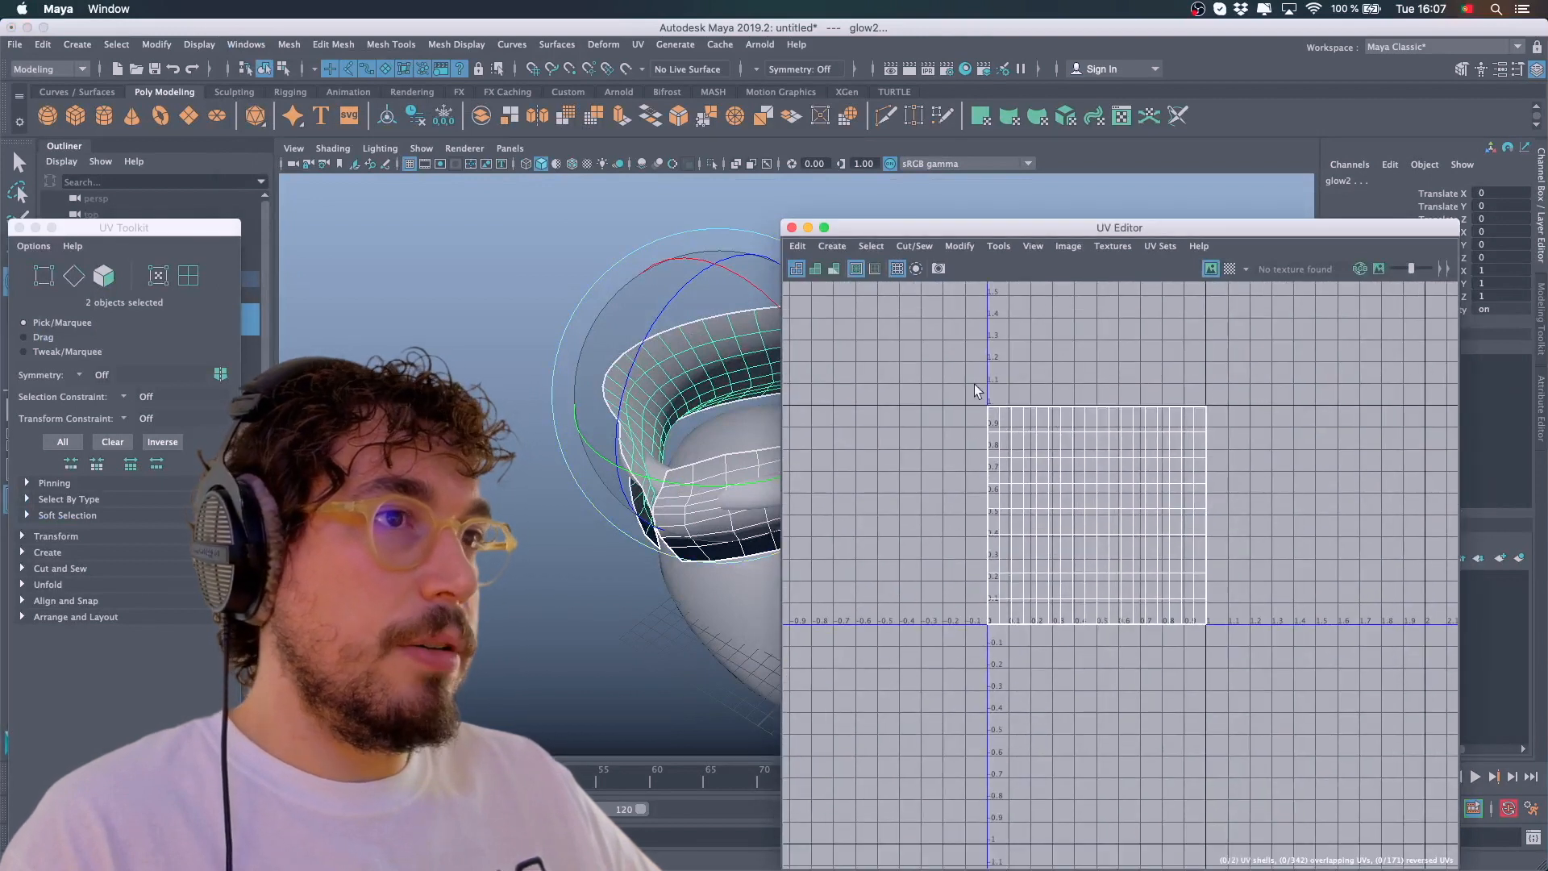
scroll(977, 504, "up", 3)
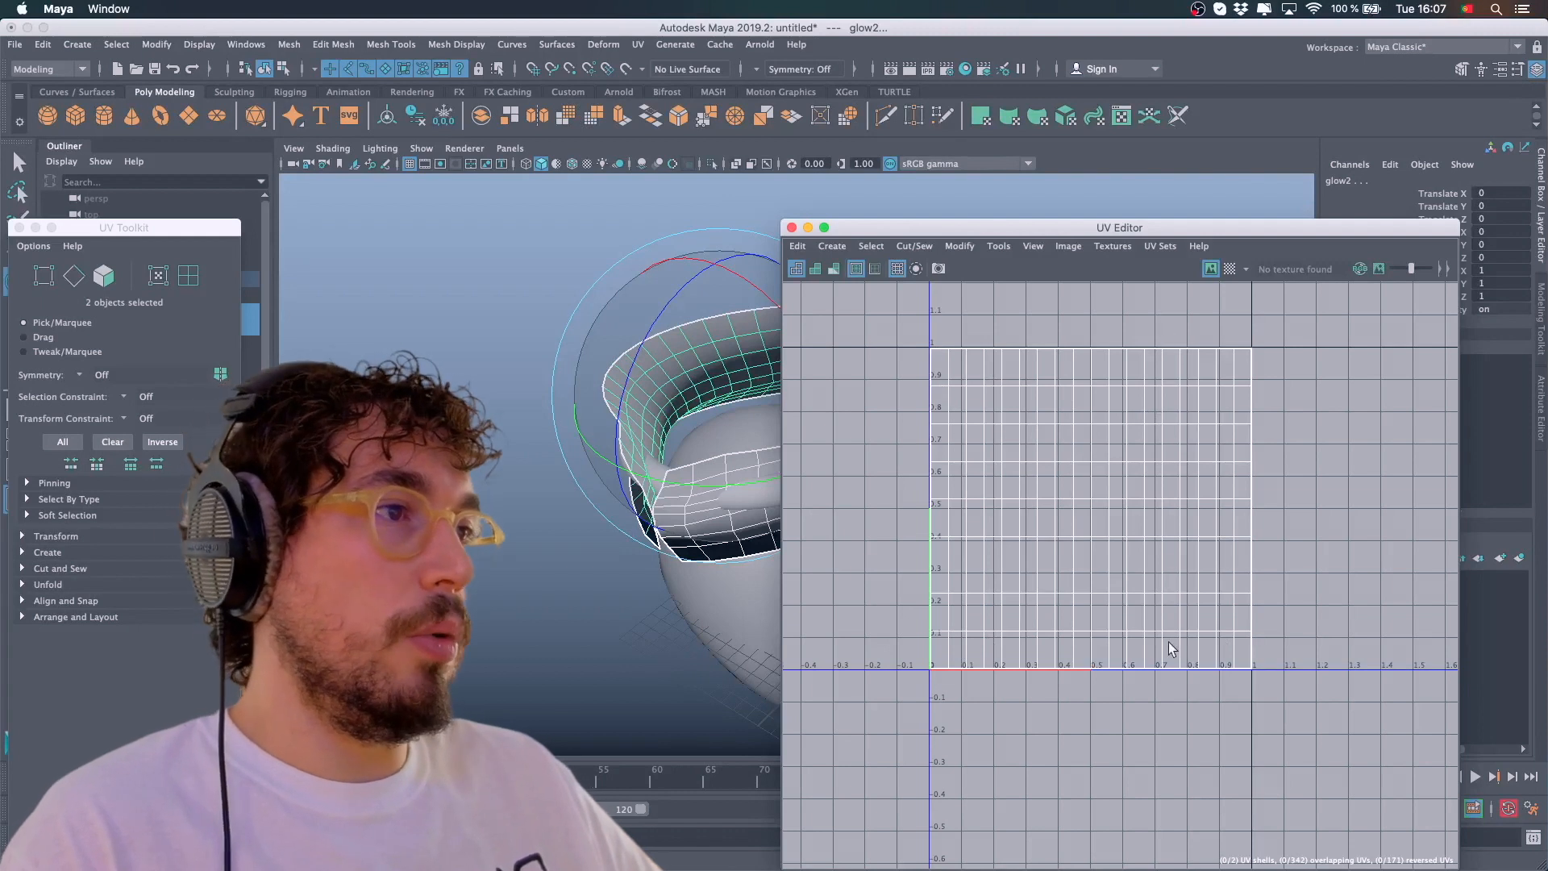
left_click(793, 229)
Preview the halo_glow.png image from the Halo Filter folder in Finder
left_click(656, 841)
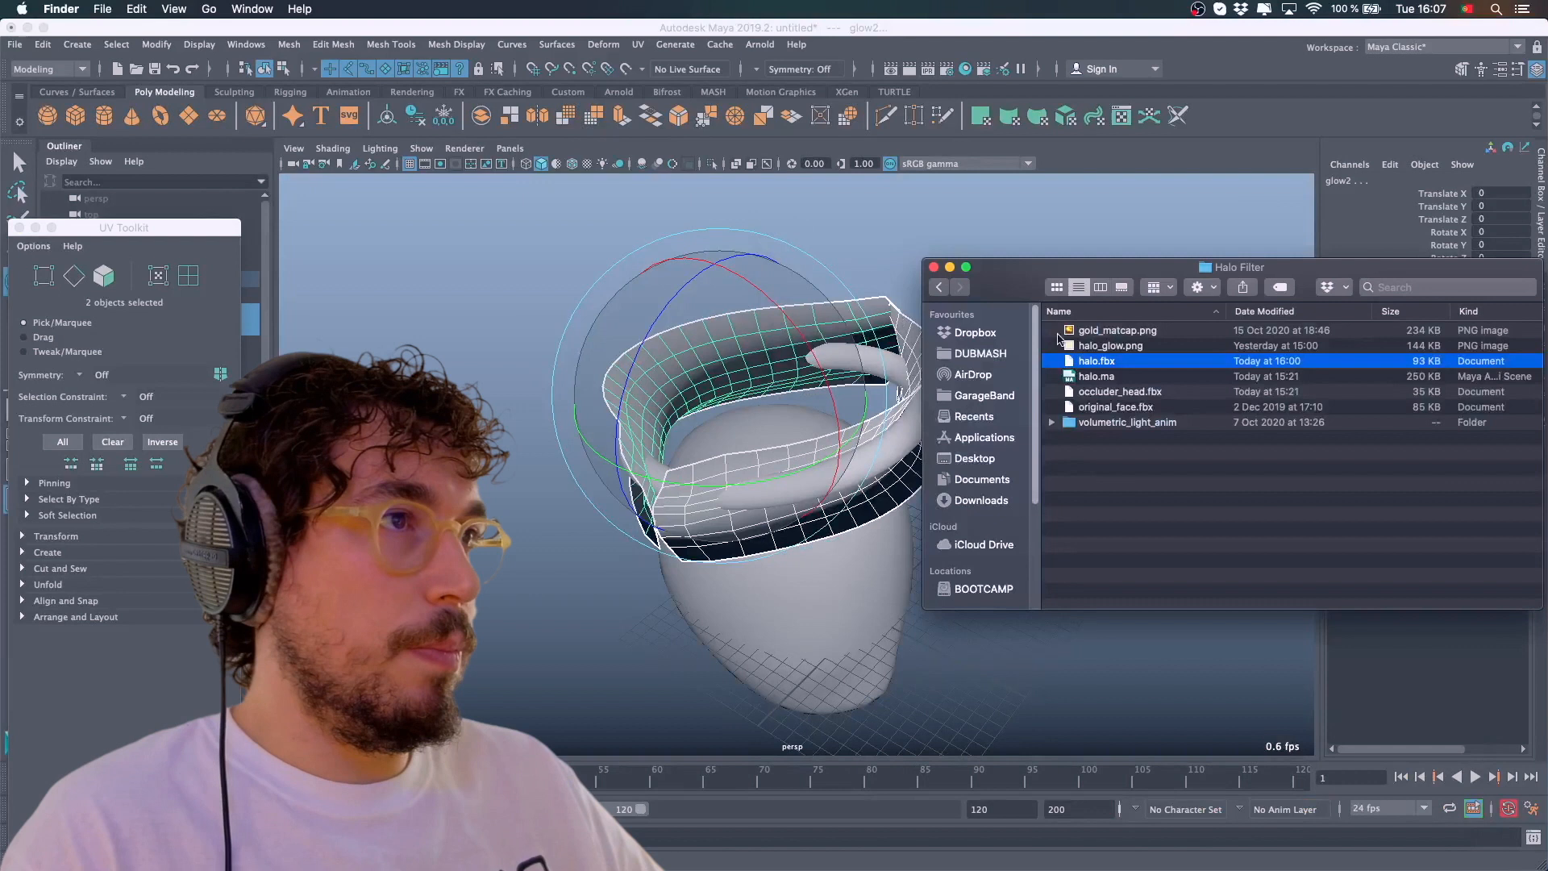
left_click(1132, 346)
key("space")
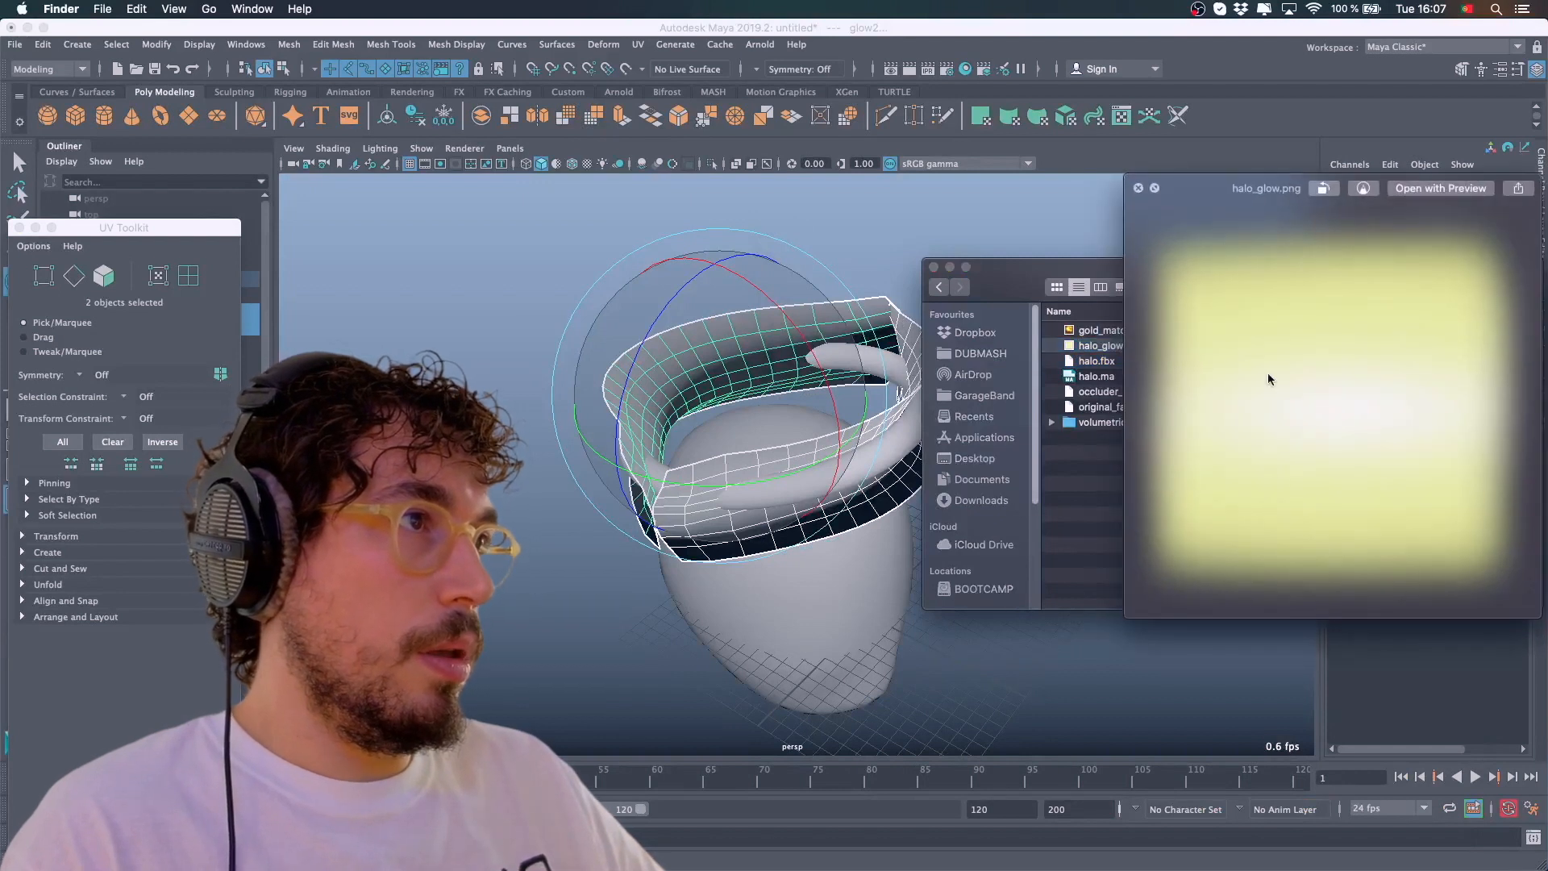
left_click_drag(1251, 194, 1138, 190)
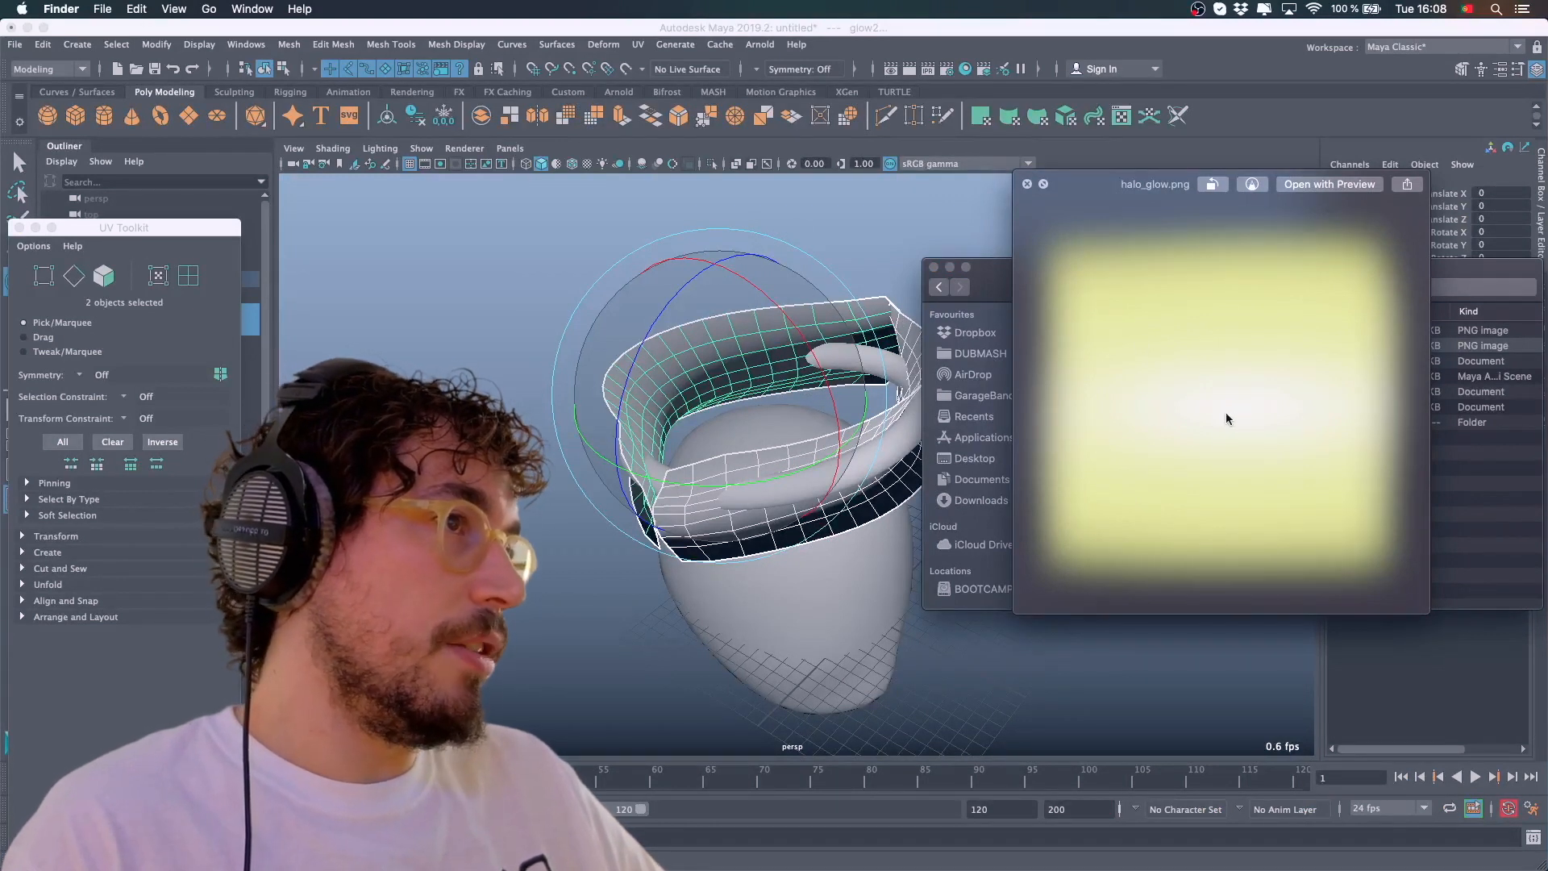
left_click(1026, 185)
left_click(1026, 190)
Return to DeepAR Studio and select the glow2 and then the glow1 node
mouse_move(1018, 867)
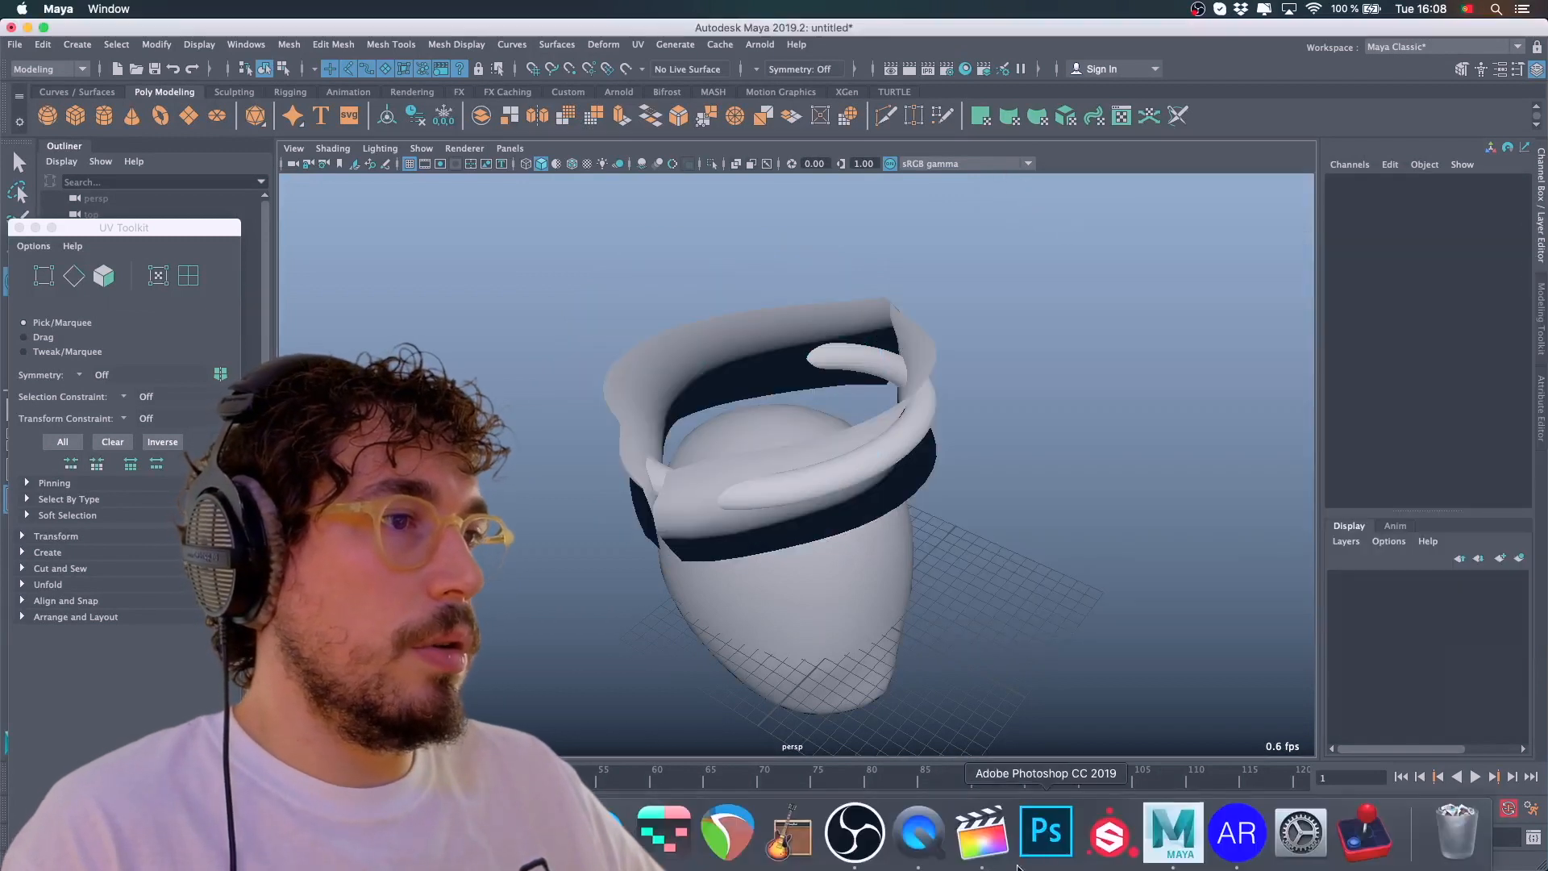
left_click(1237, 834)
left_click(82, 210)
left_click(95, 191)
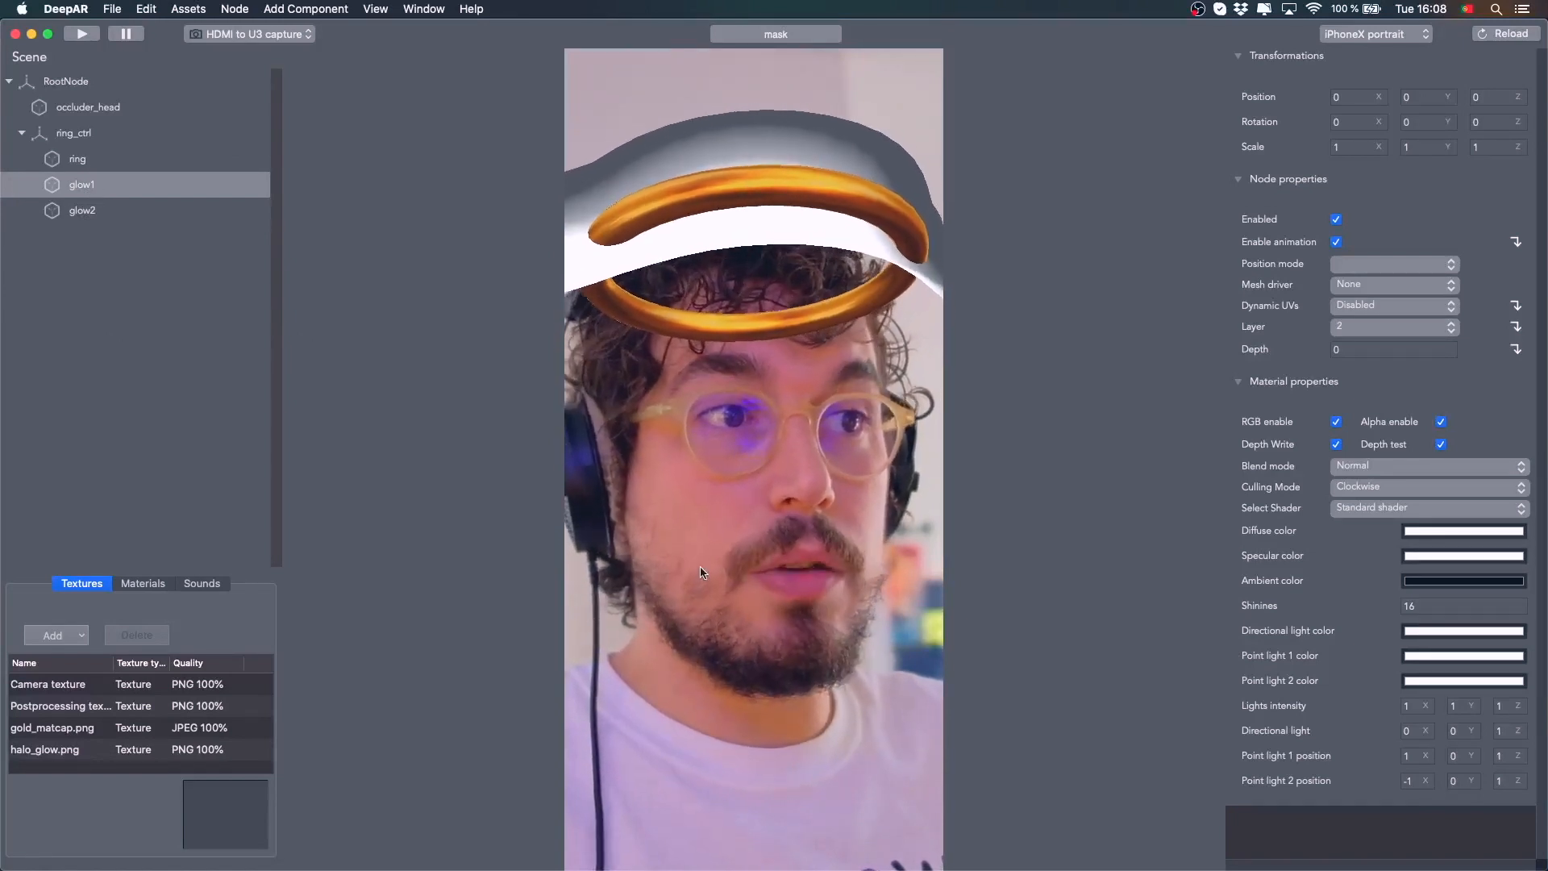
Switch to Maya, inspect the ring and glow meshes in the outliner and attribute editor, then return to DeepAR Studio
mouse_move(798, 868)
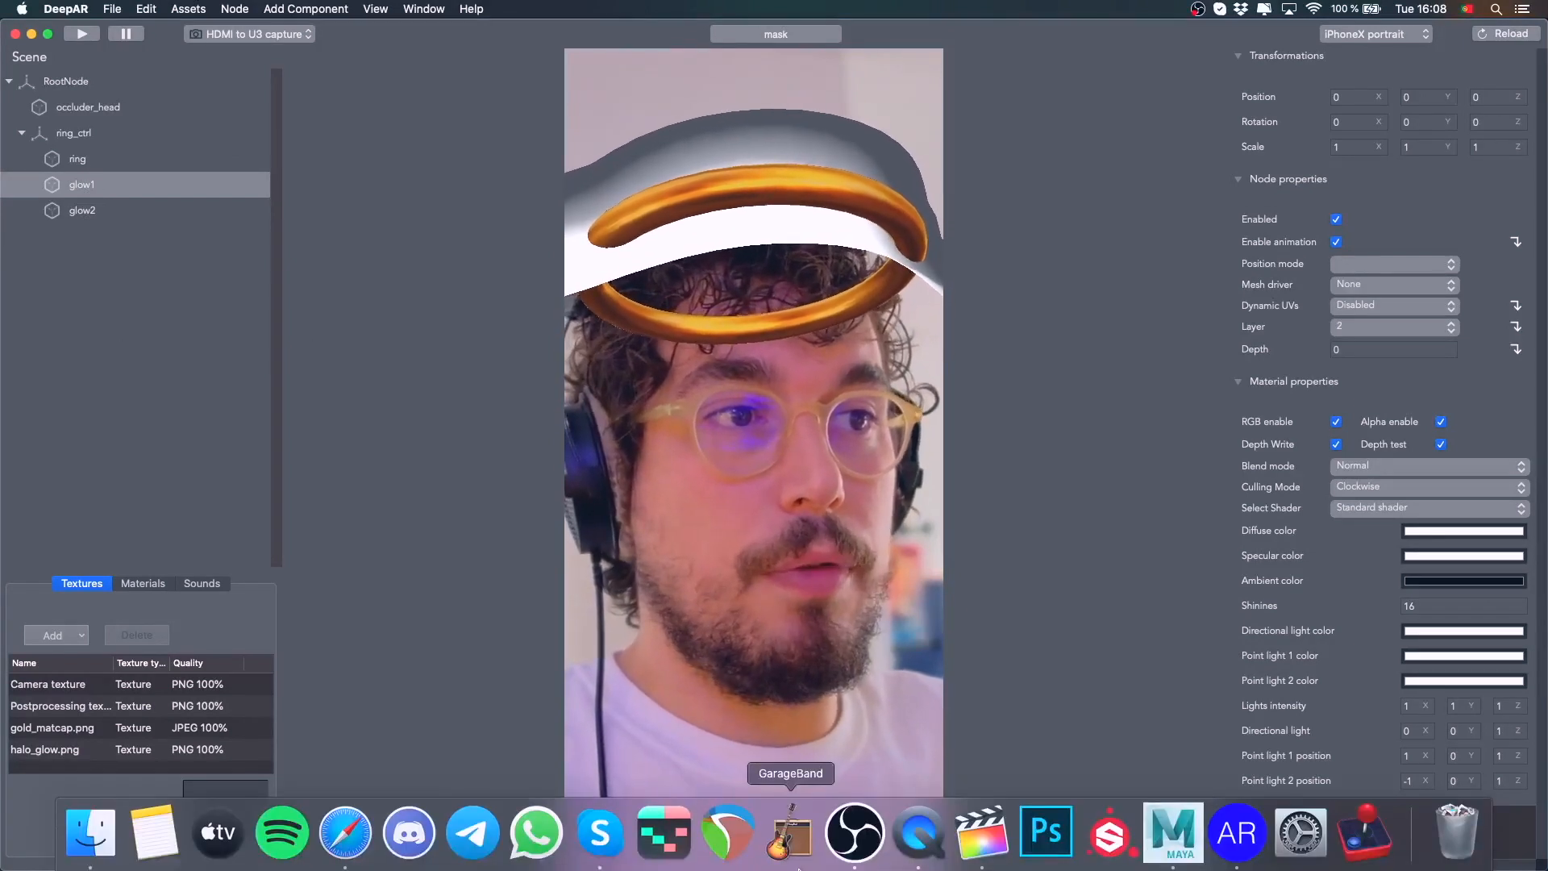
left_click(1174, 839)
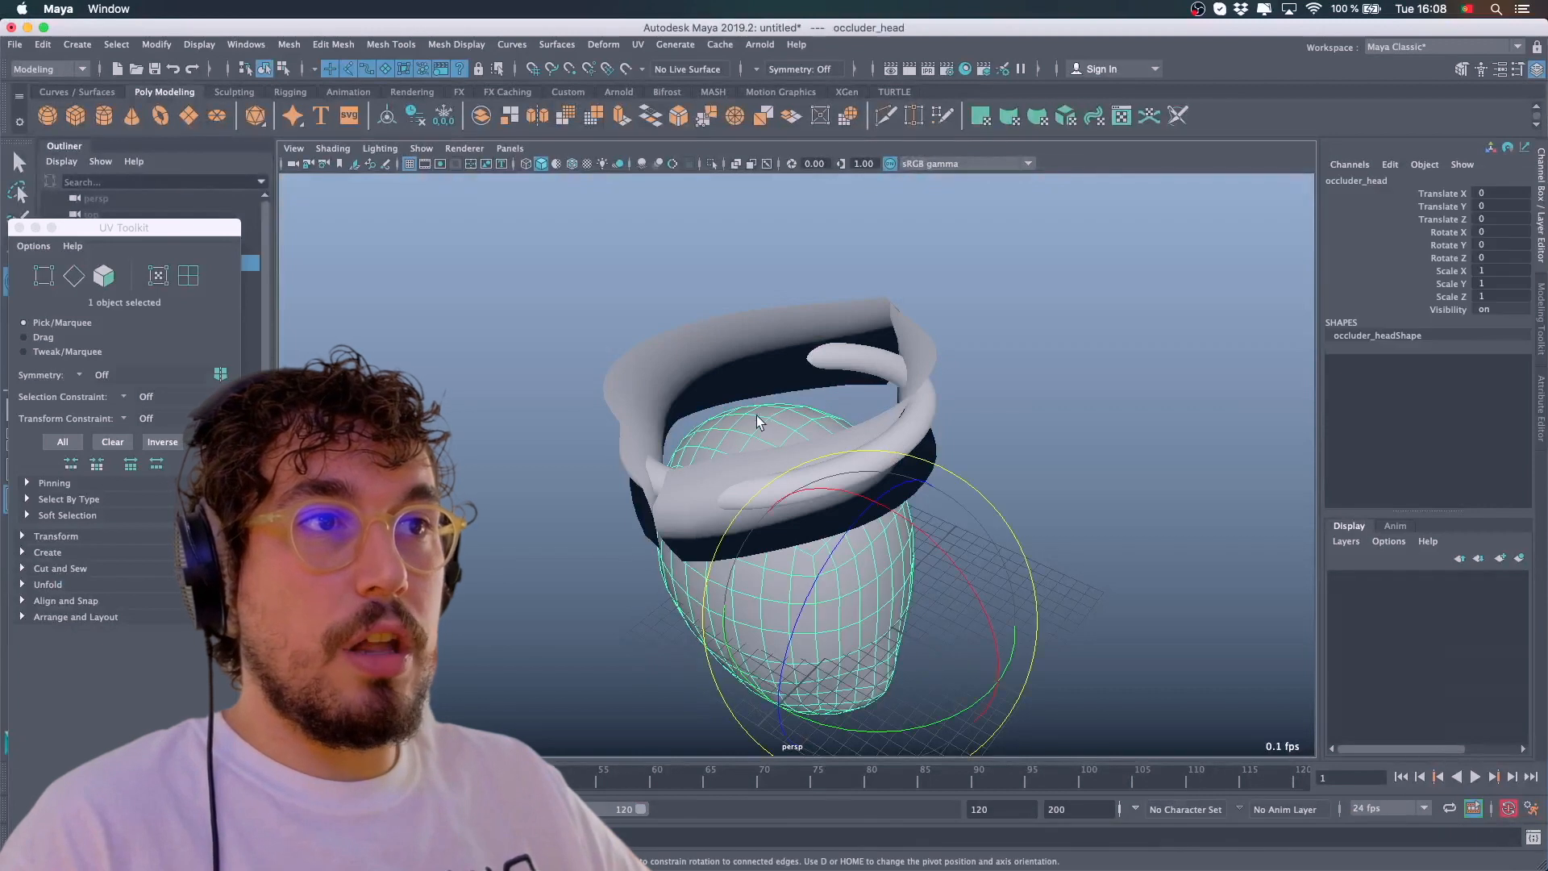
left_click(985, 377)
left_click(926, 378)
left_click(19, 228)
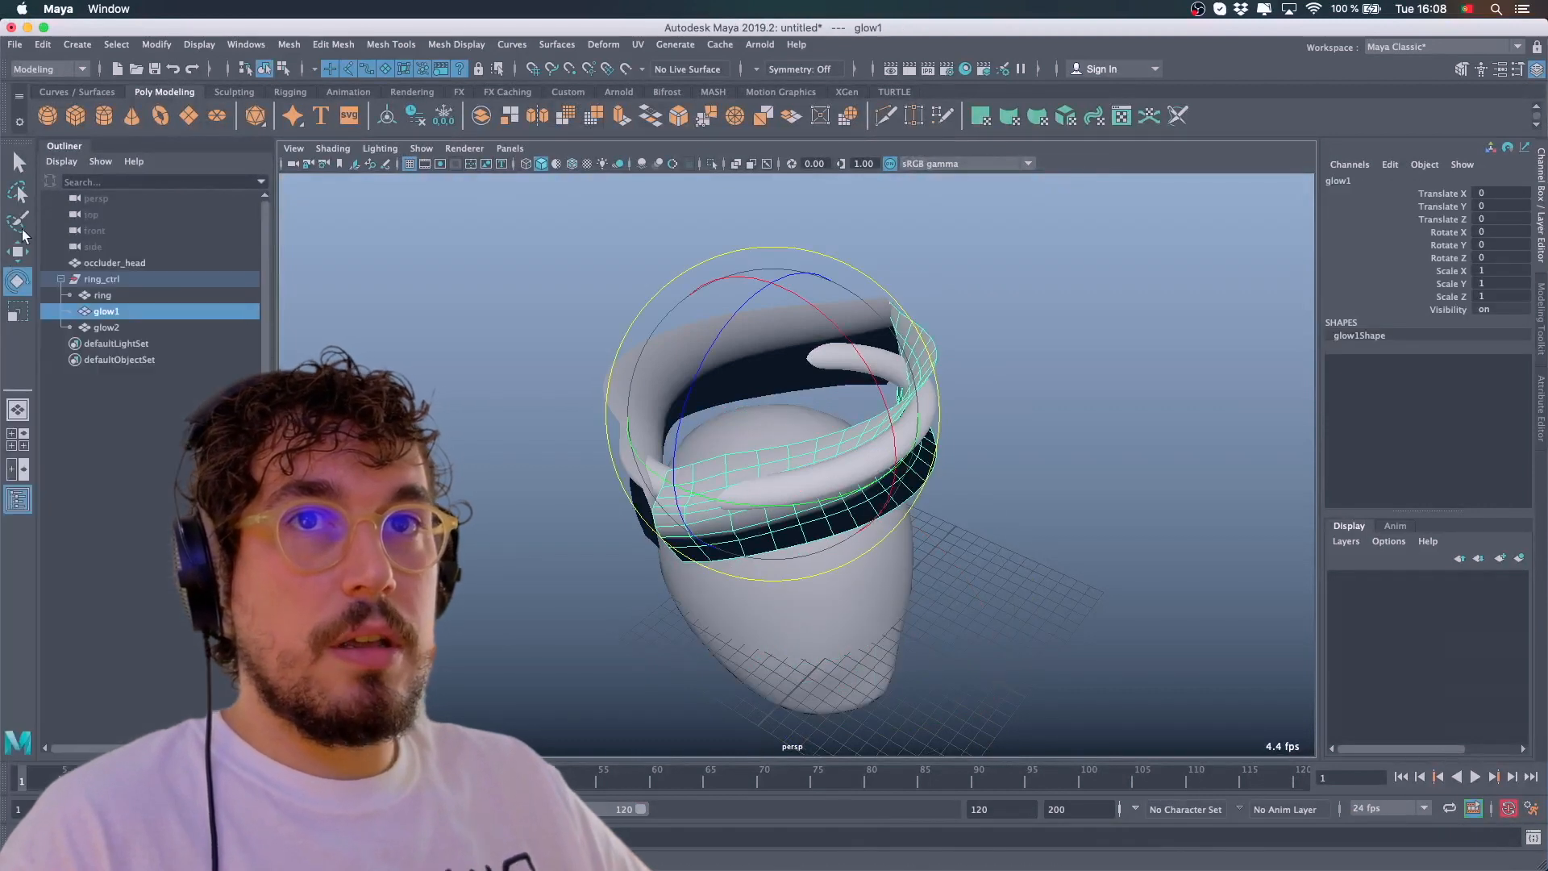
left_click(120, 291)
left_click(122, 307)
left_click(202, 47)
left_click(677, 147)
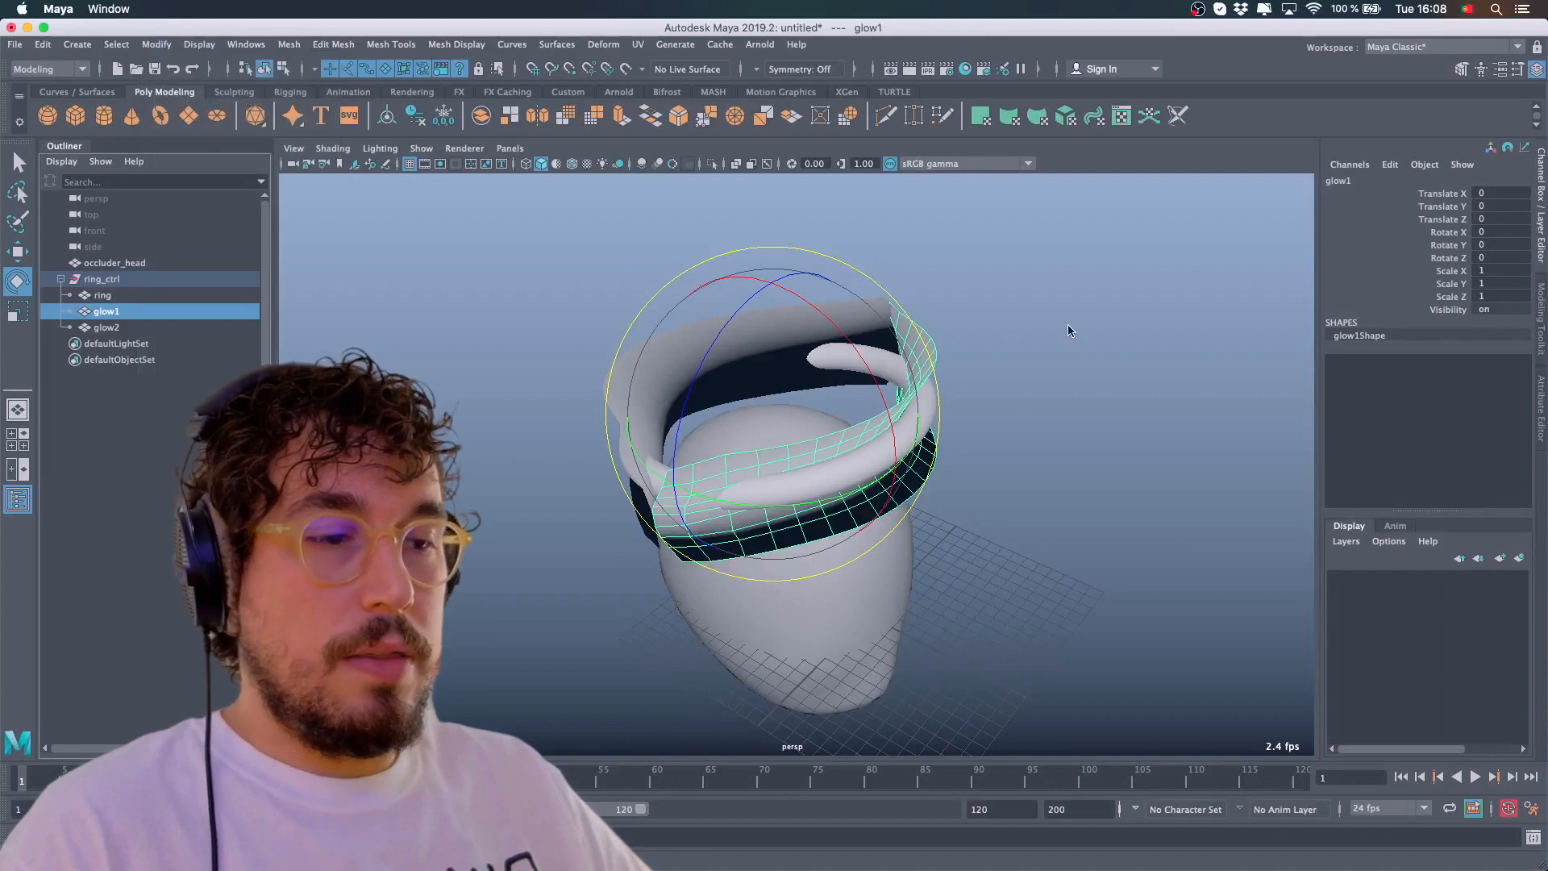
key("ctrl+a")
triple_click(1320, 219)
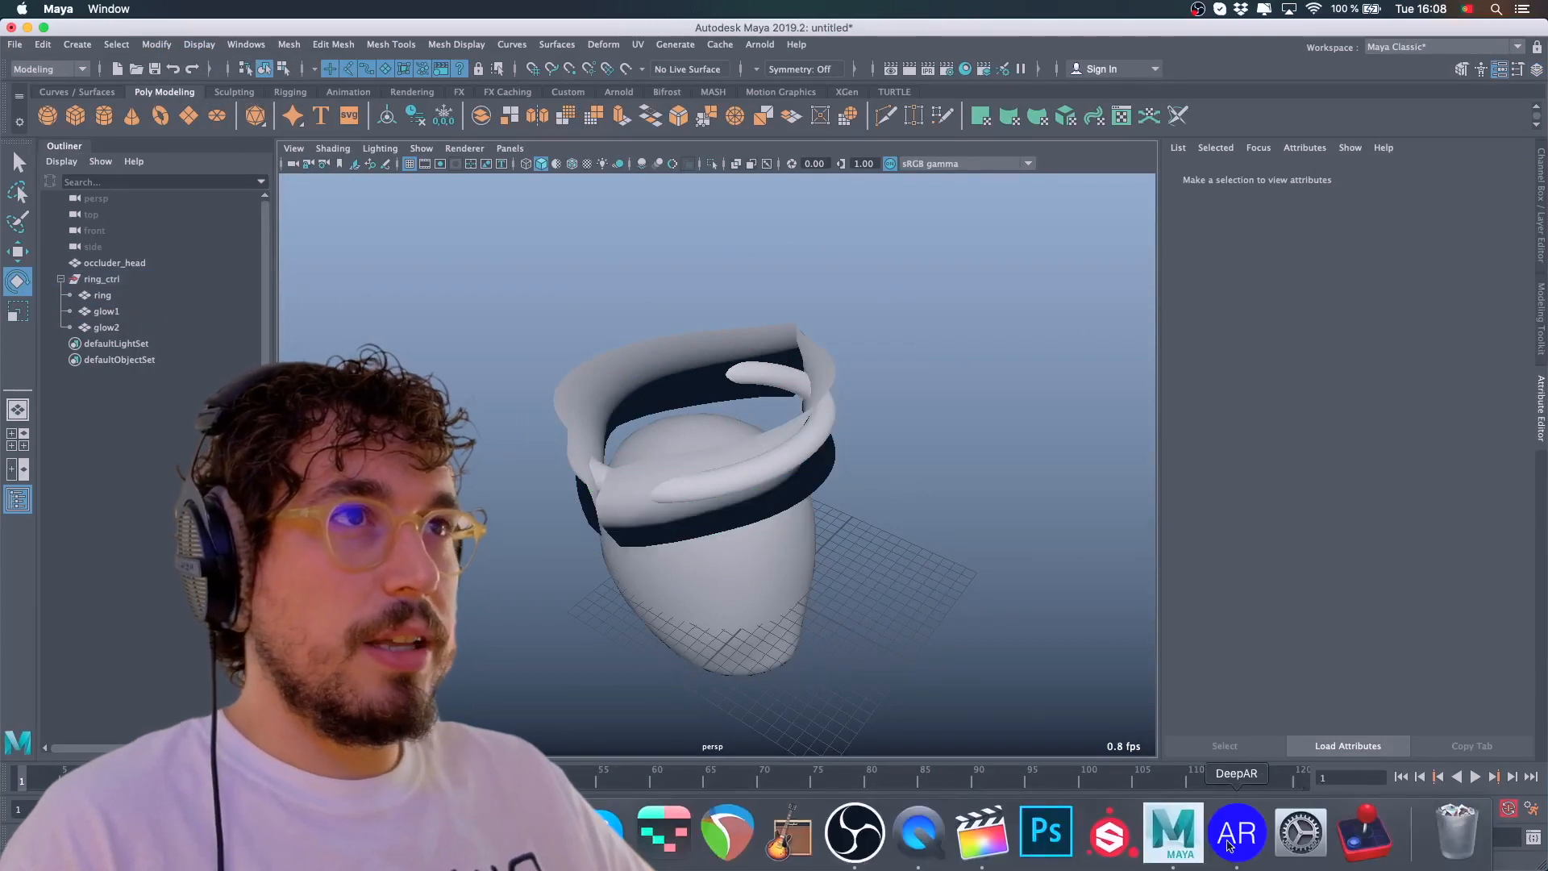
left_click(1228, 844)
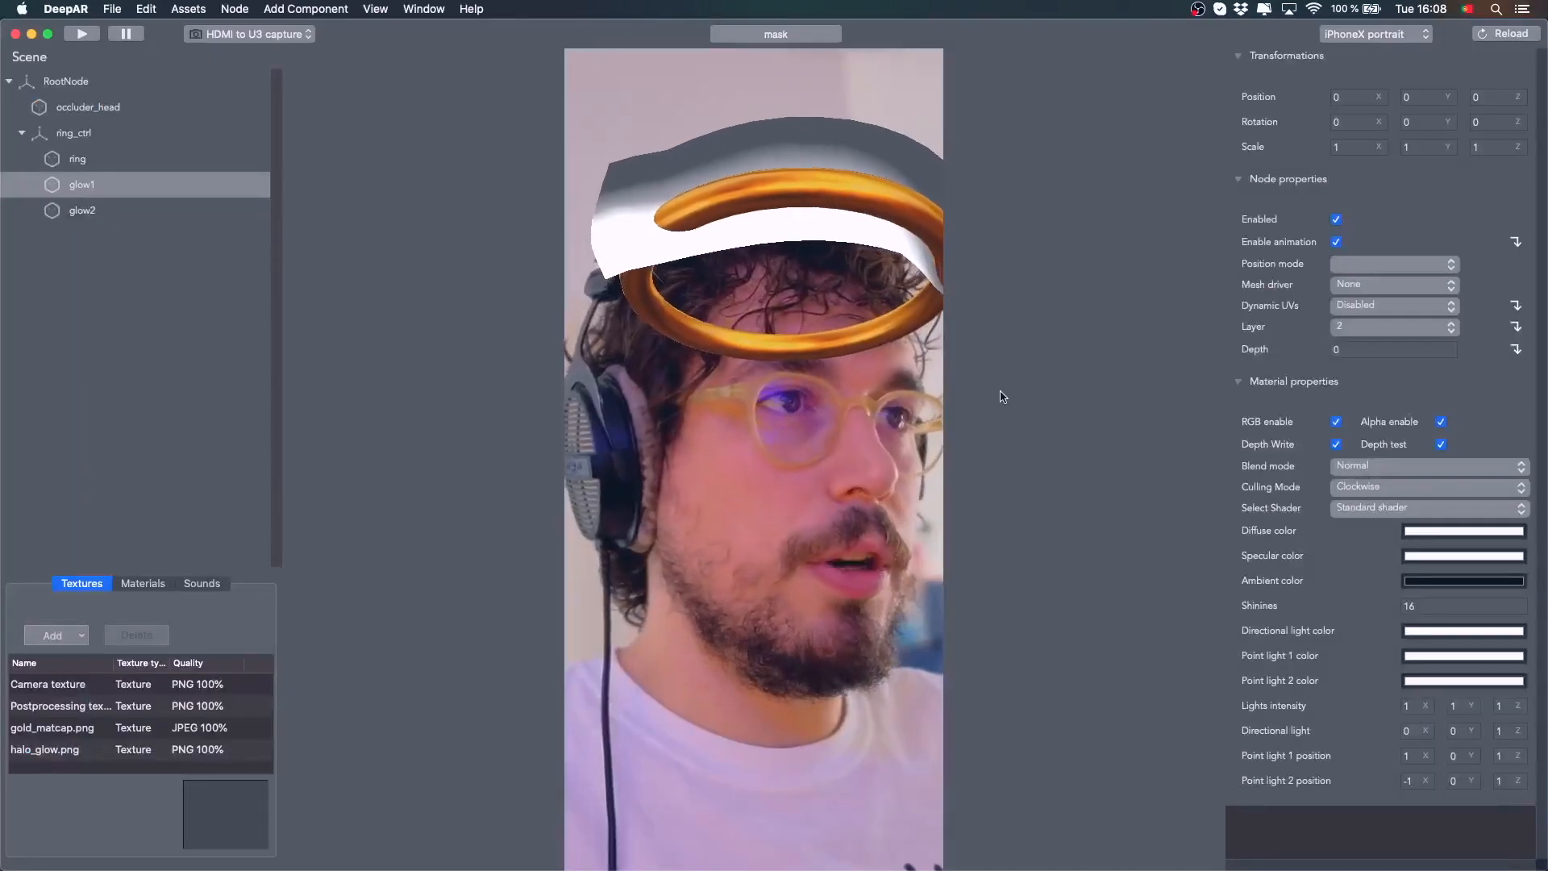
Select glow1 and switch its shader to Unlit Texture & Color with halo_glow.png as the diffuse map
left_click(74, 208)
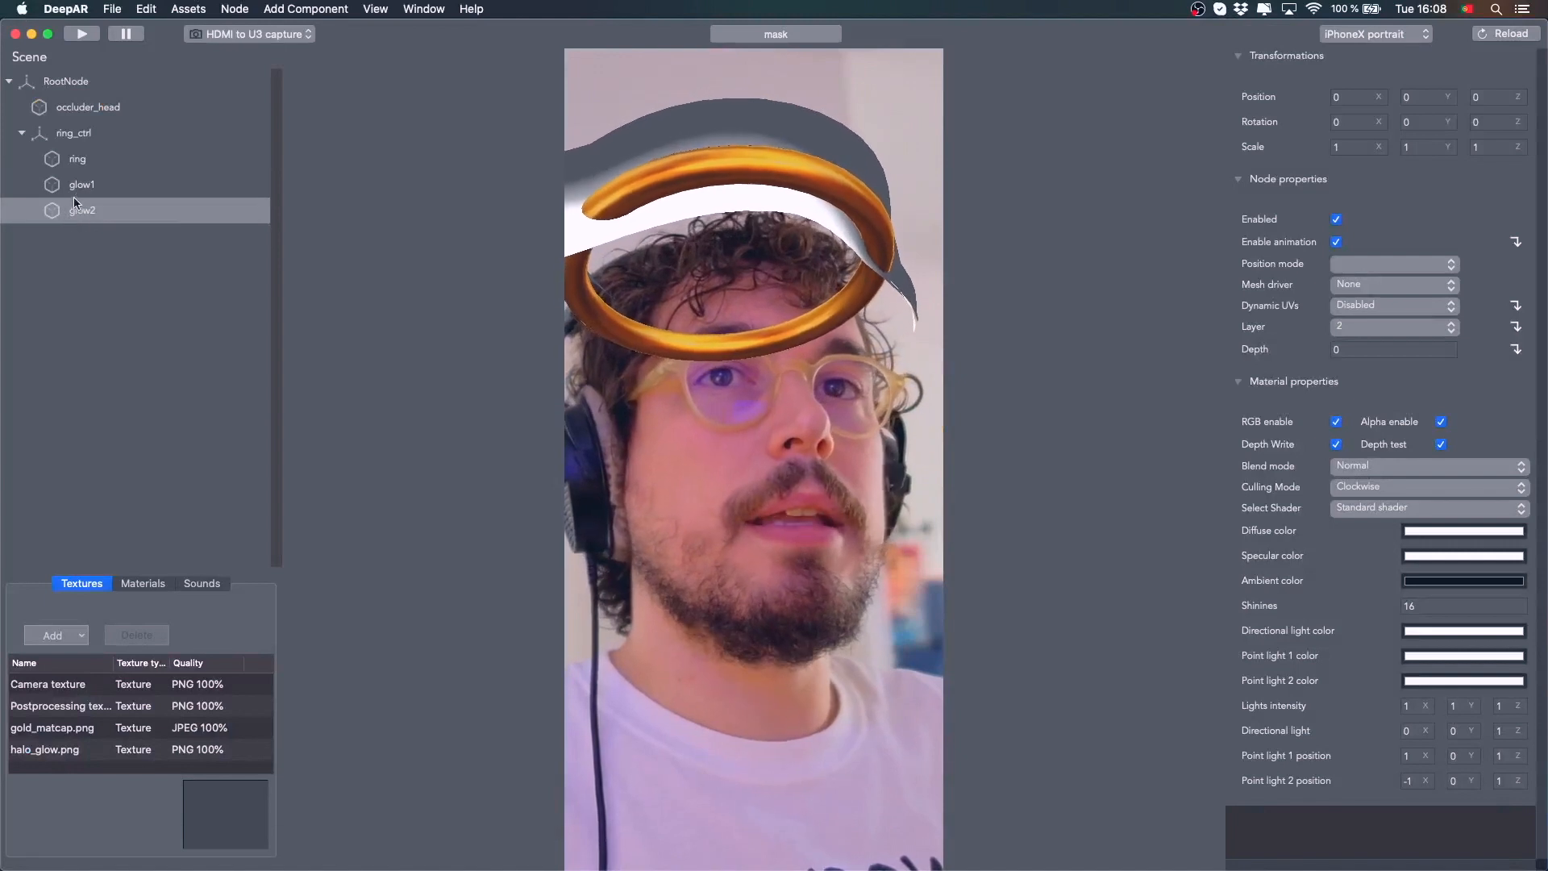
left_click(80, 188)
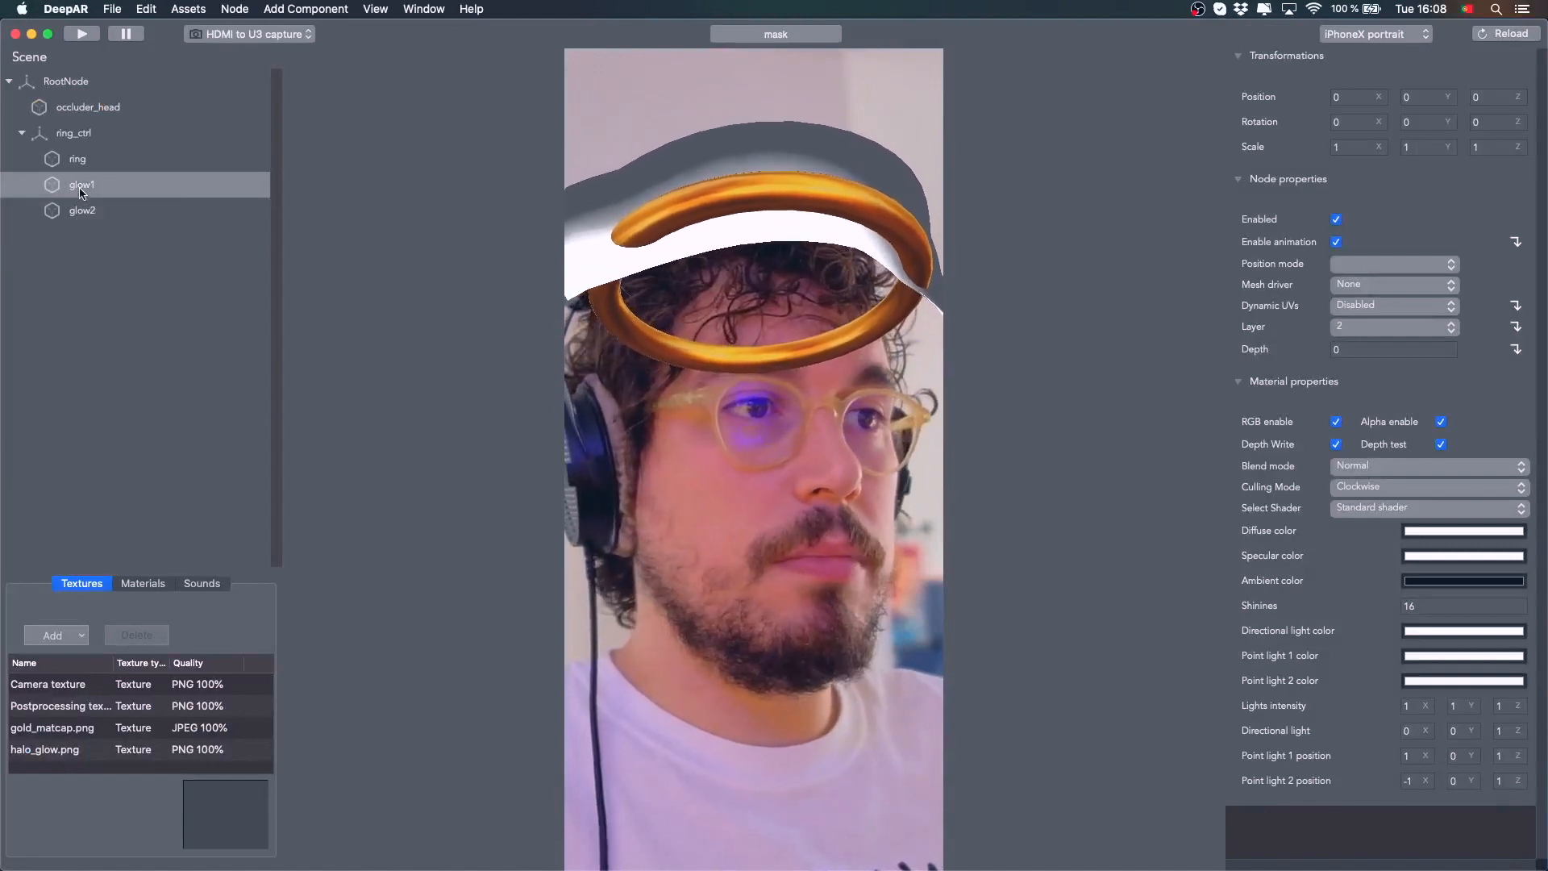
left_click(1415, 510)
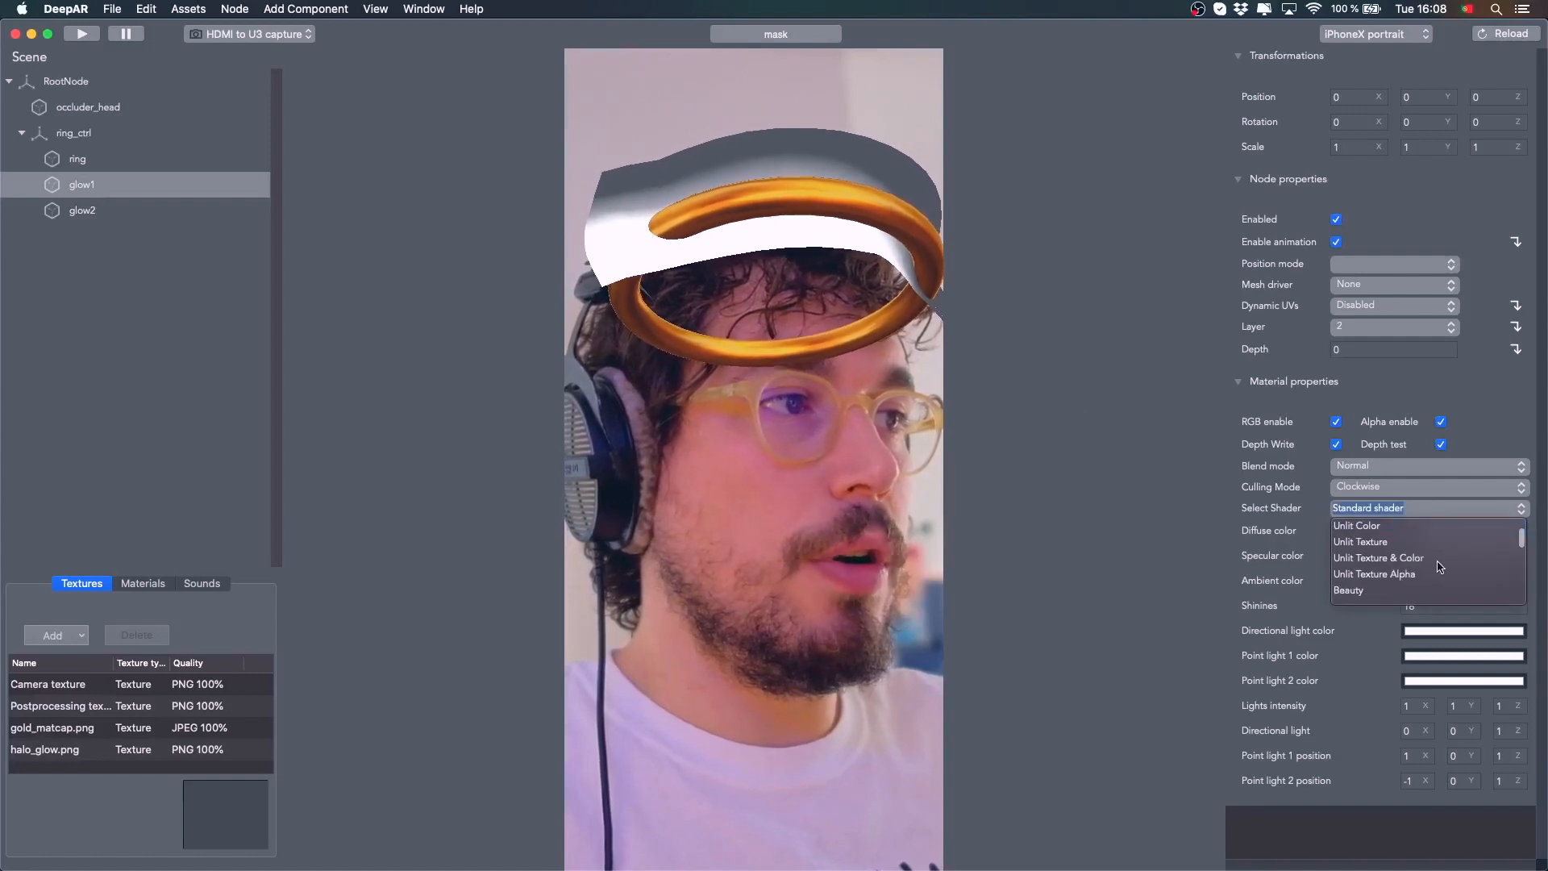
scroll(1435, 565, "up", 1)
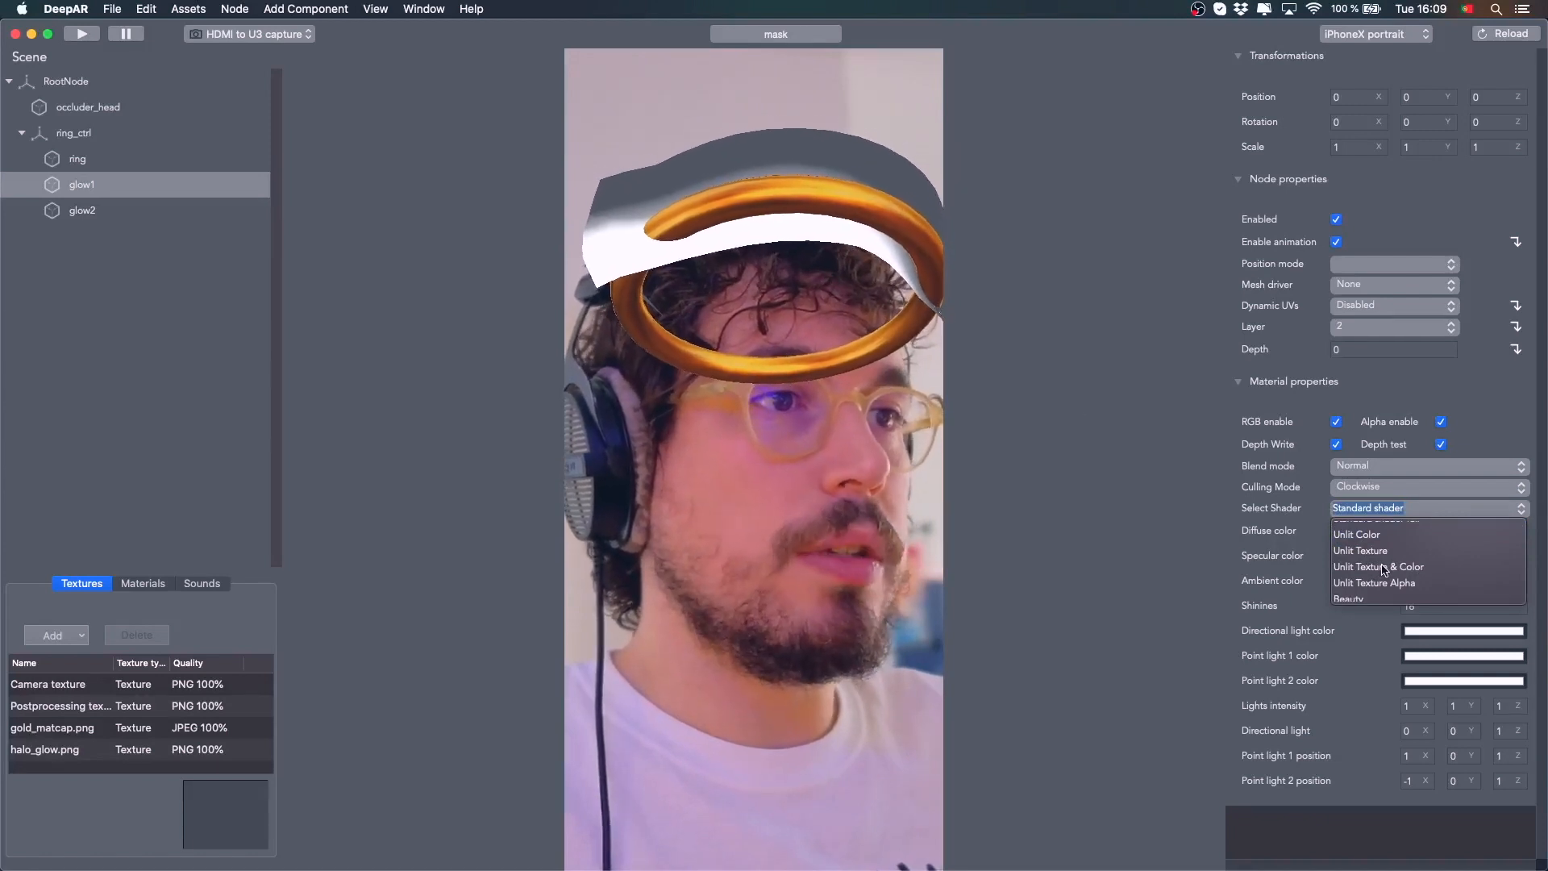
left_click(1385, 567)
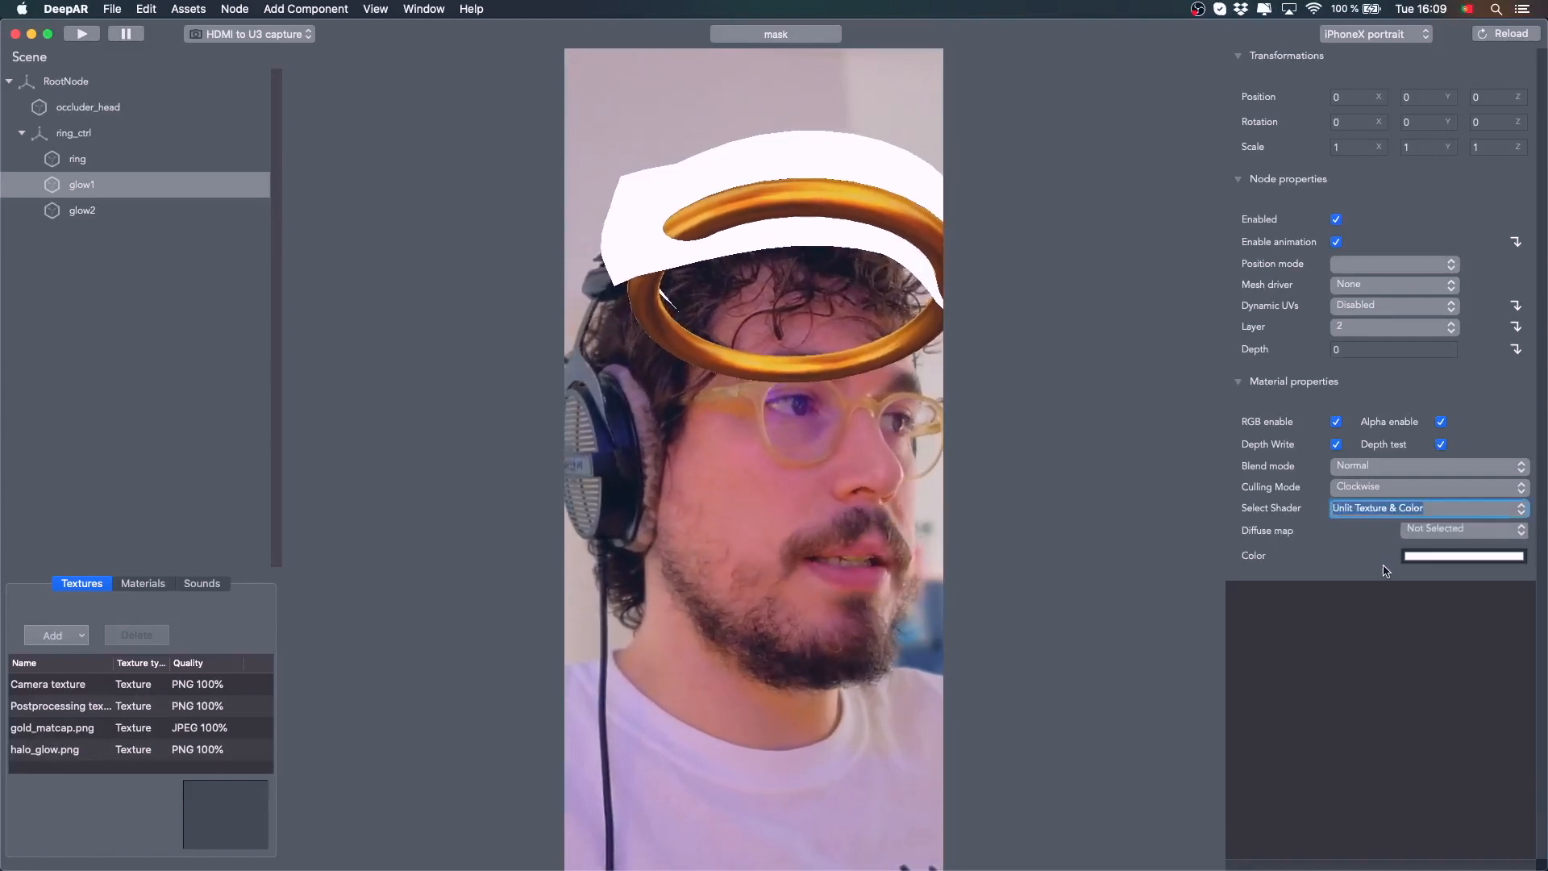
left_click(1520, 532)
left_click(1452, 598)
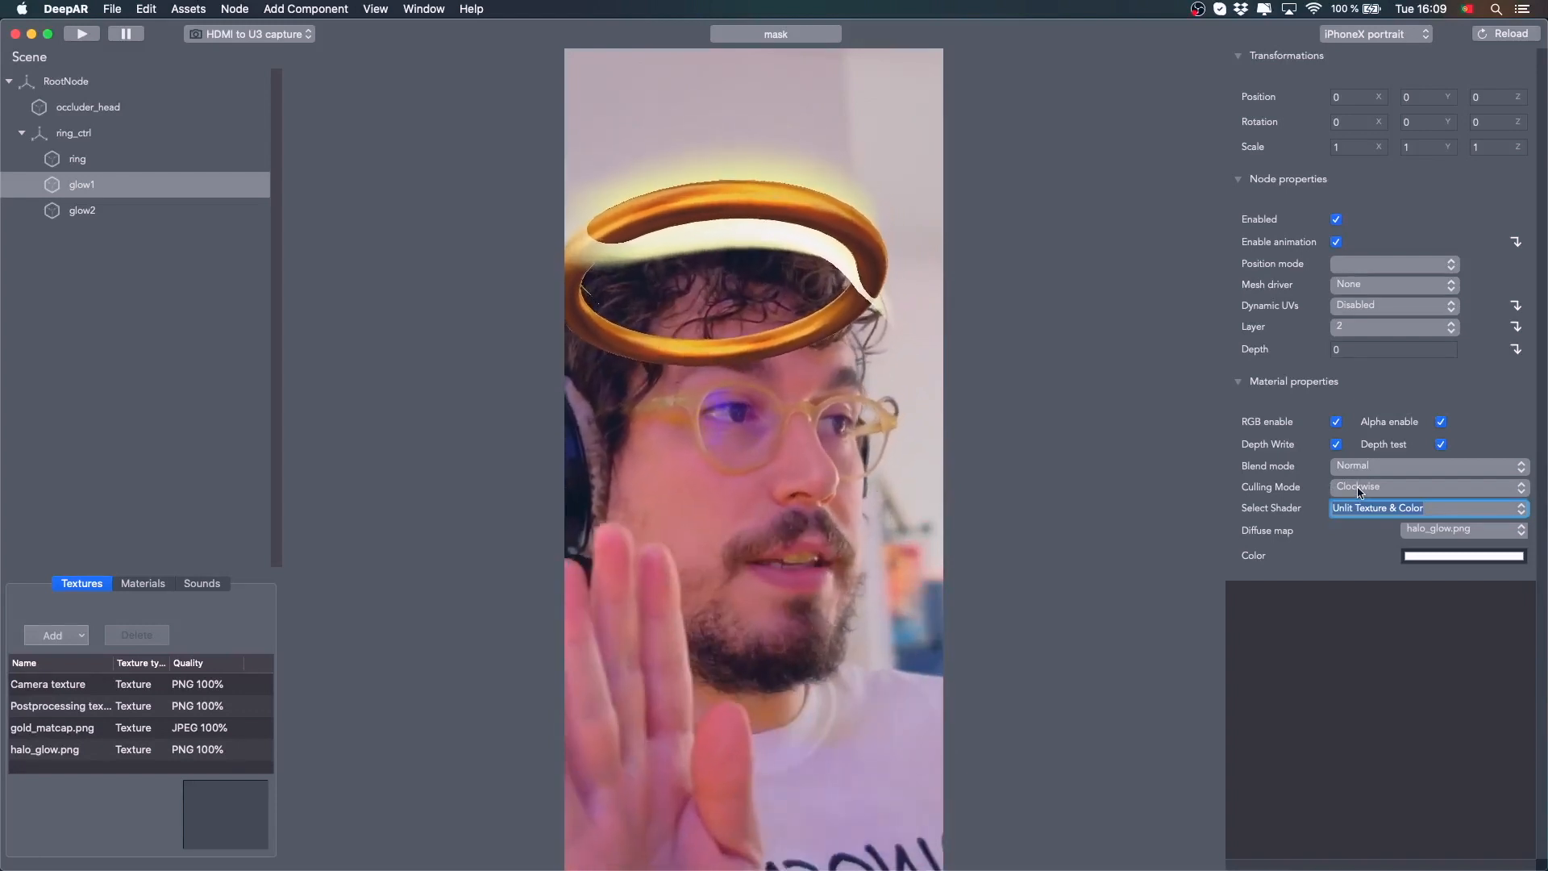
Set glow1's culling mode to Off and disable its Depth Write
left_click(1391, 488)
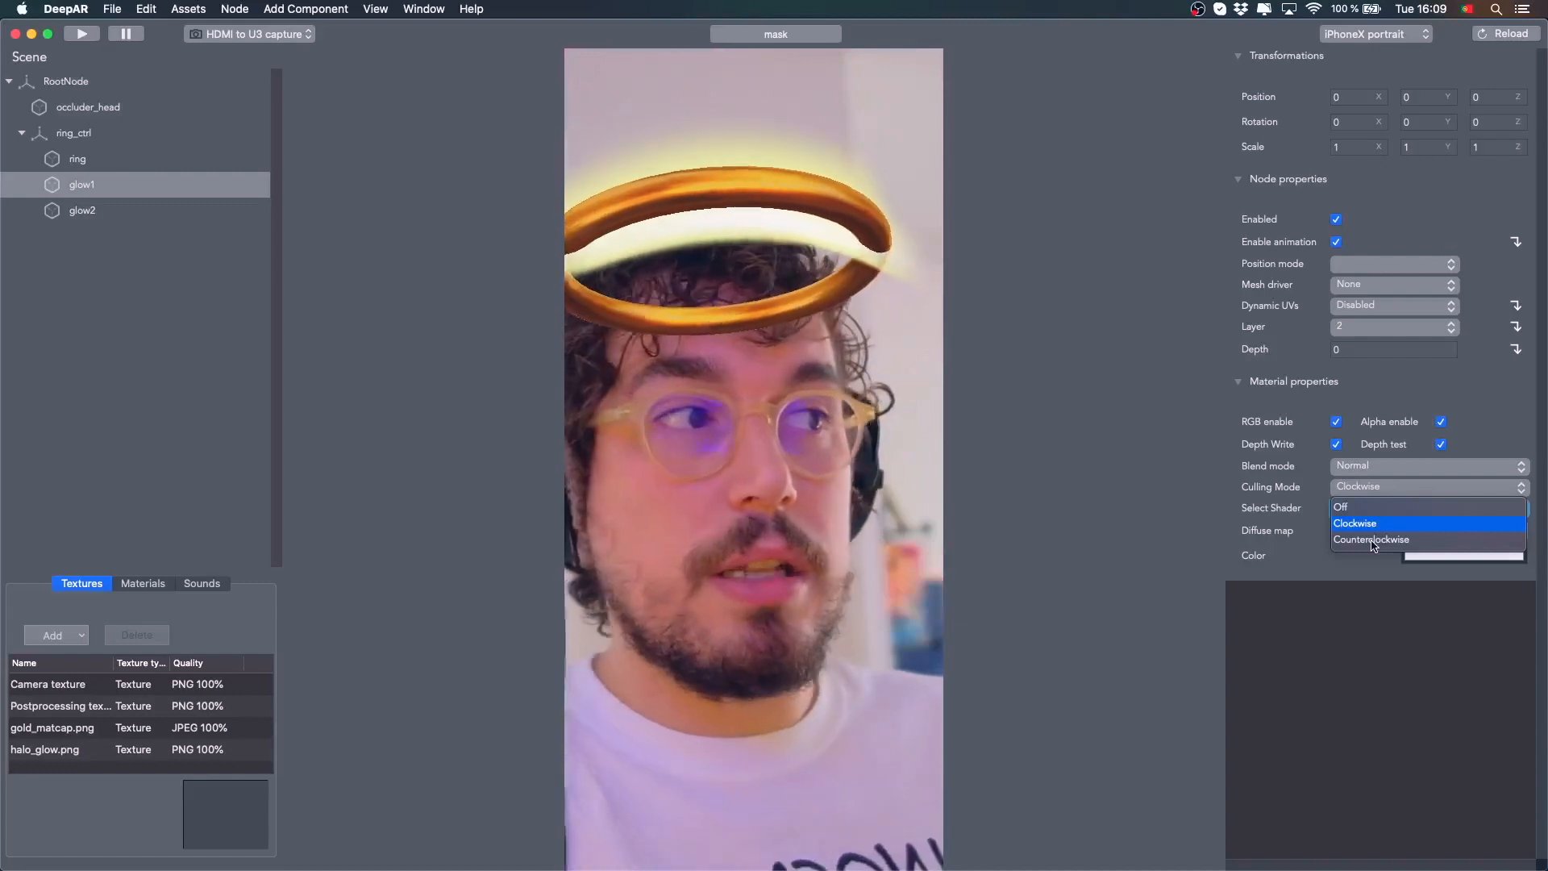
left_click(1373, 540)
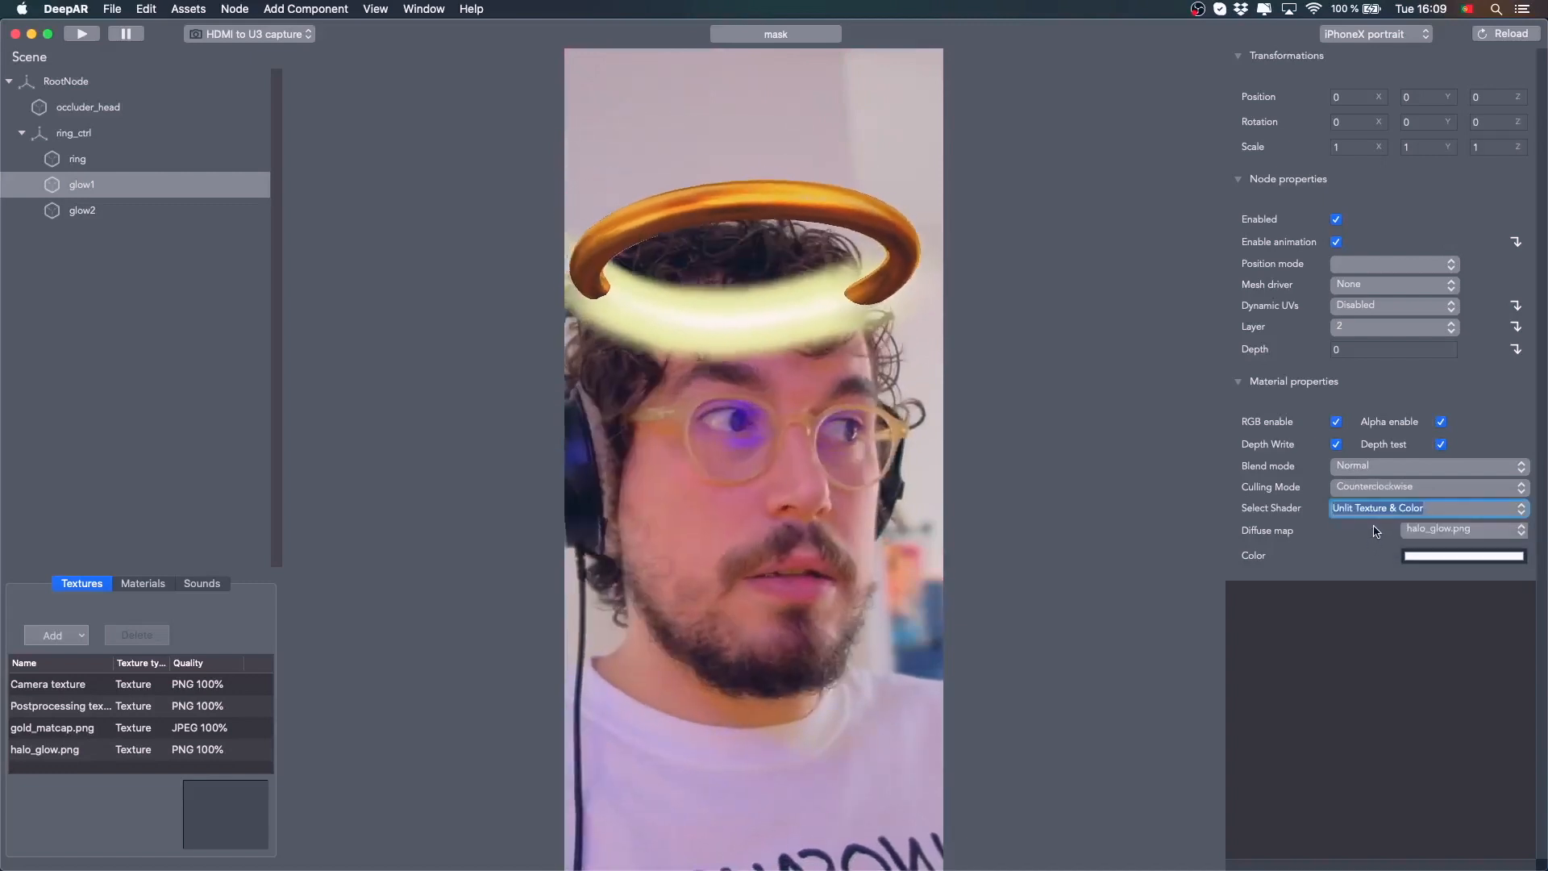
left_click(1518, 506)
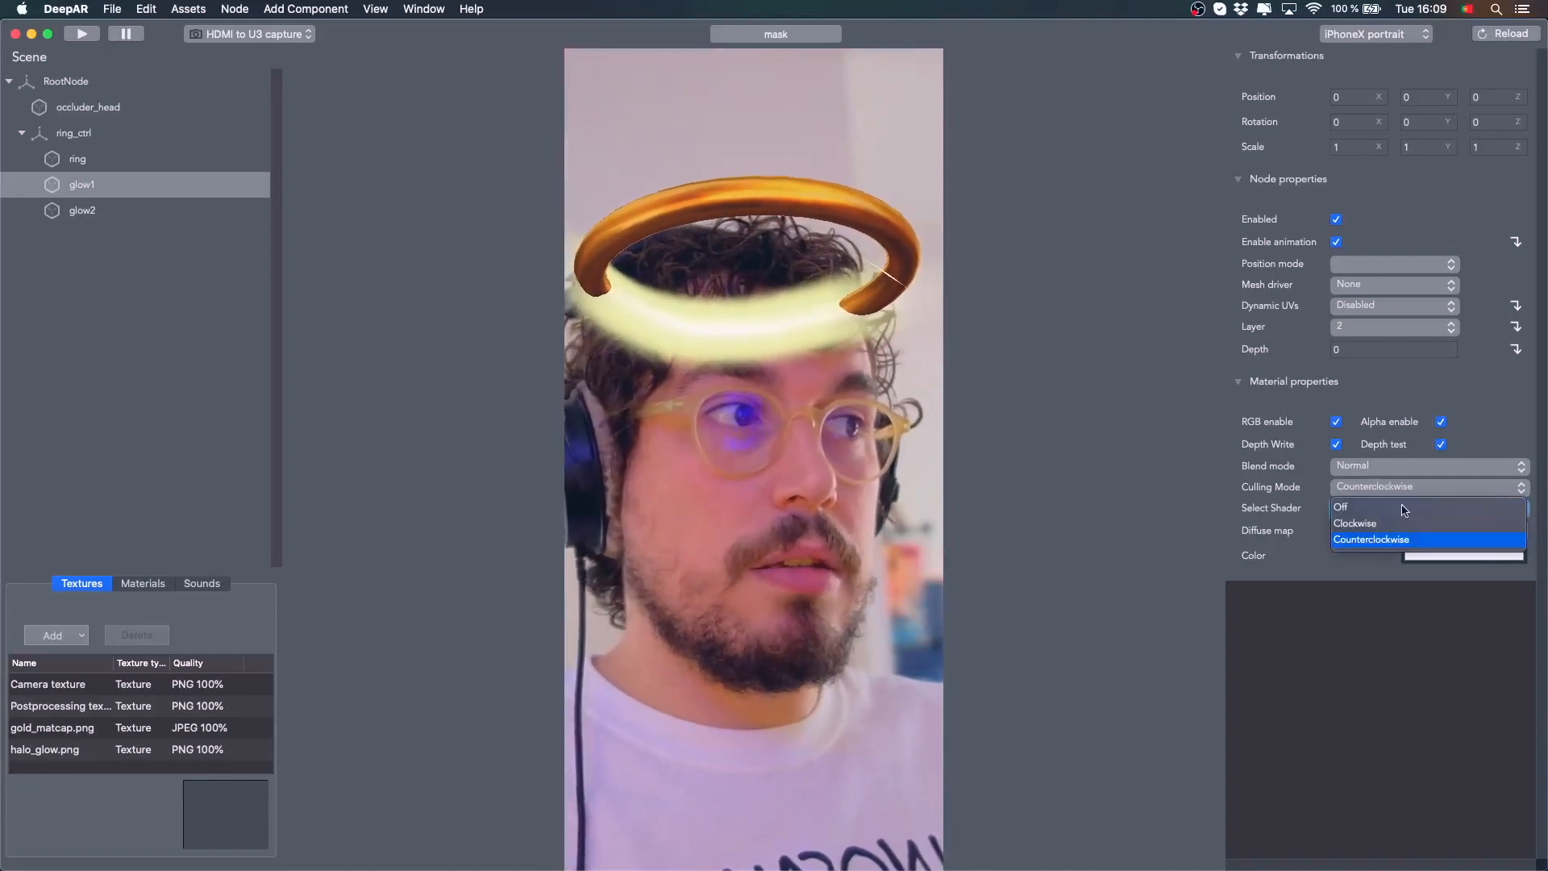
left_click(1393, 510)
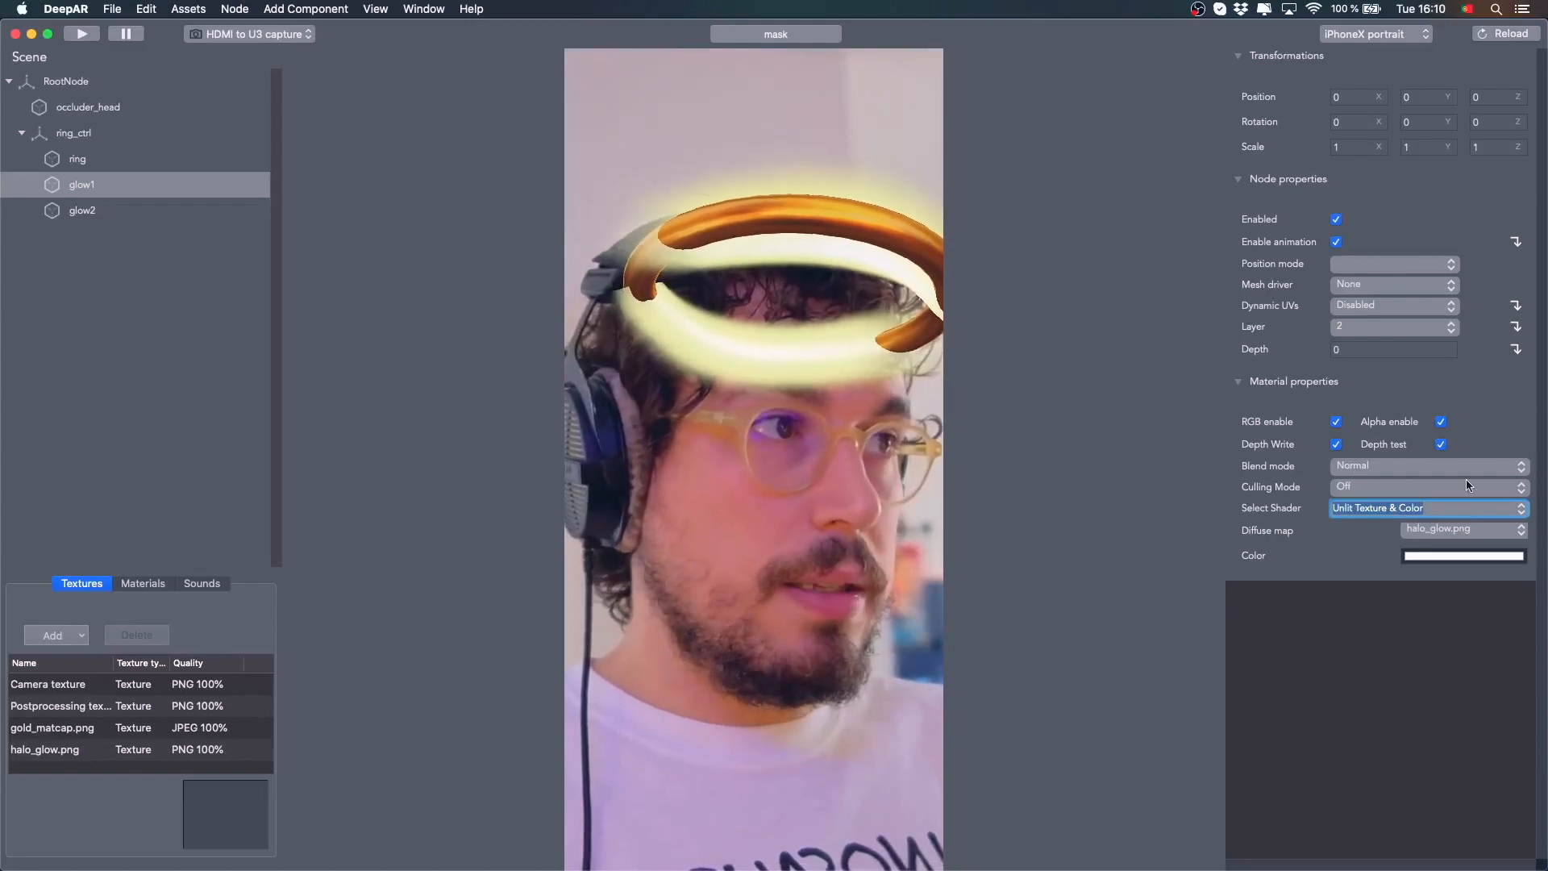
left_click(1336, 444)
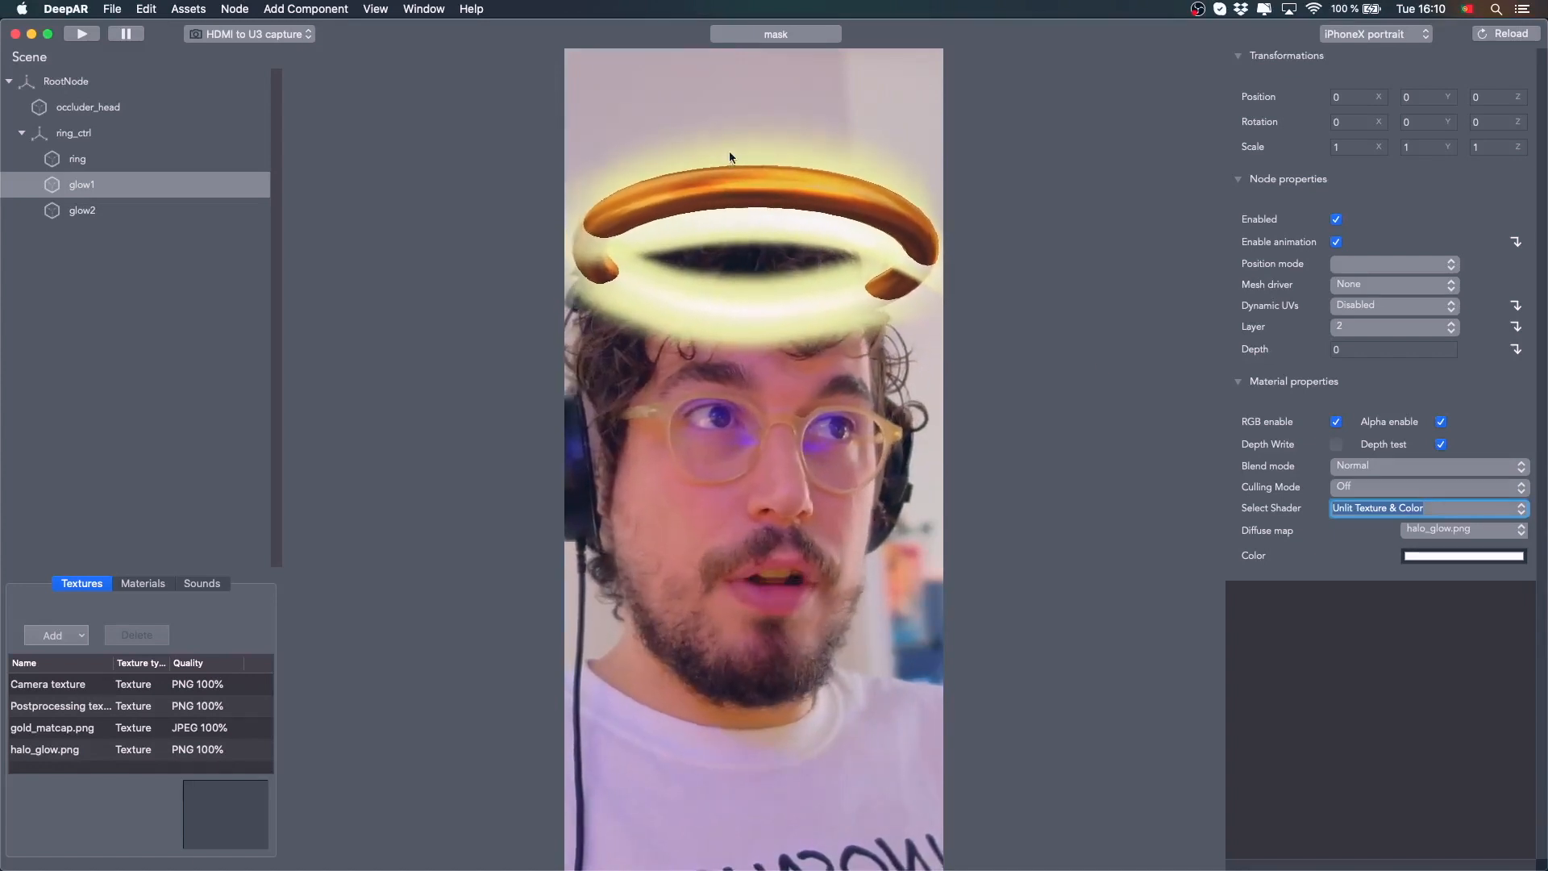
Reselect glow1 and move it to layer 3
left_click(80, 202)
left_click(81, 185)
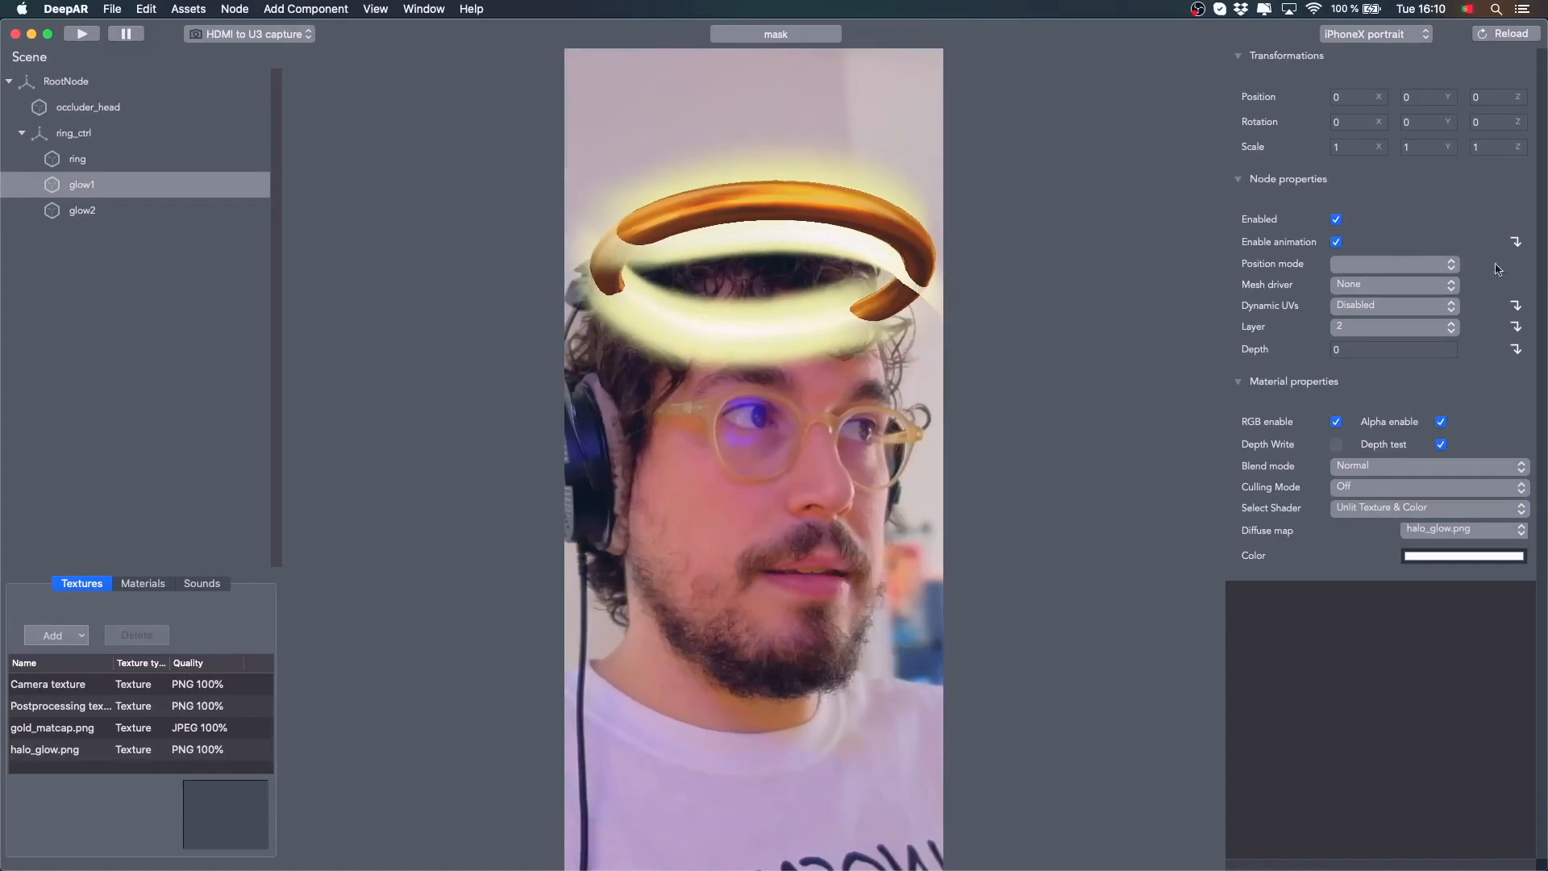
left_click(1391, 326)
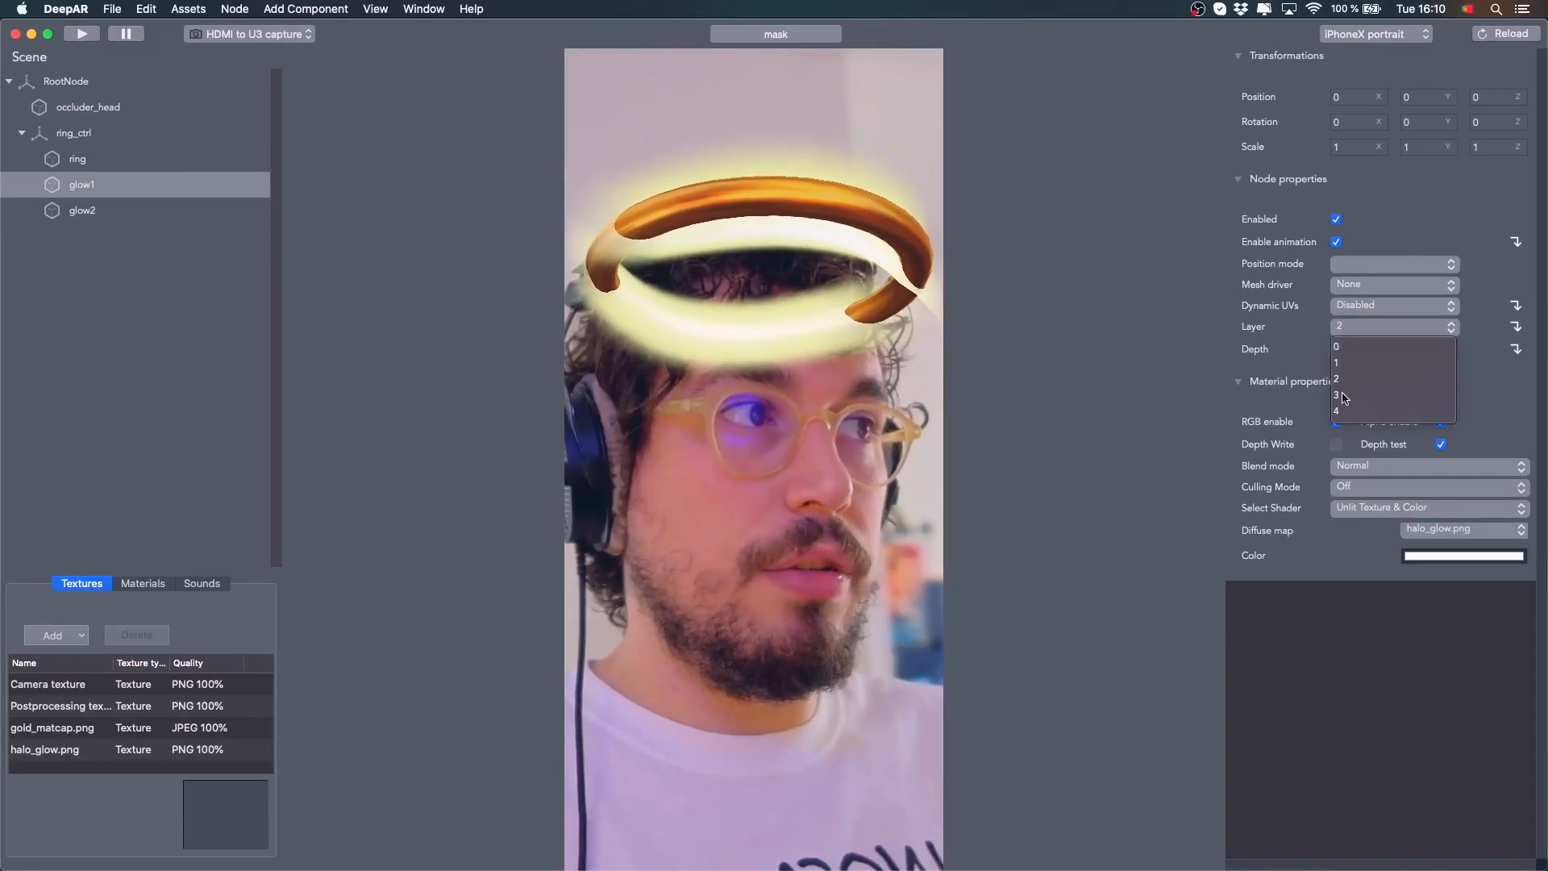
left_click(1351, 395)
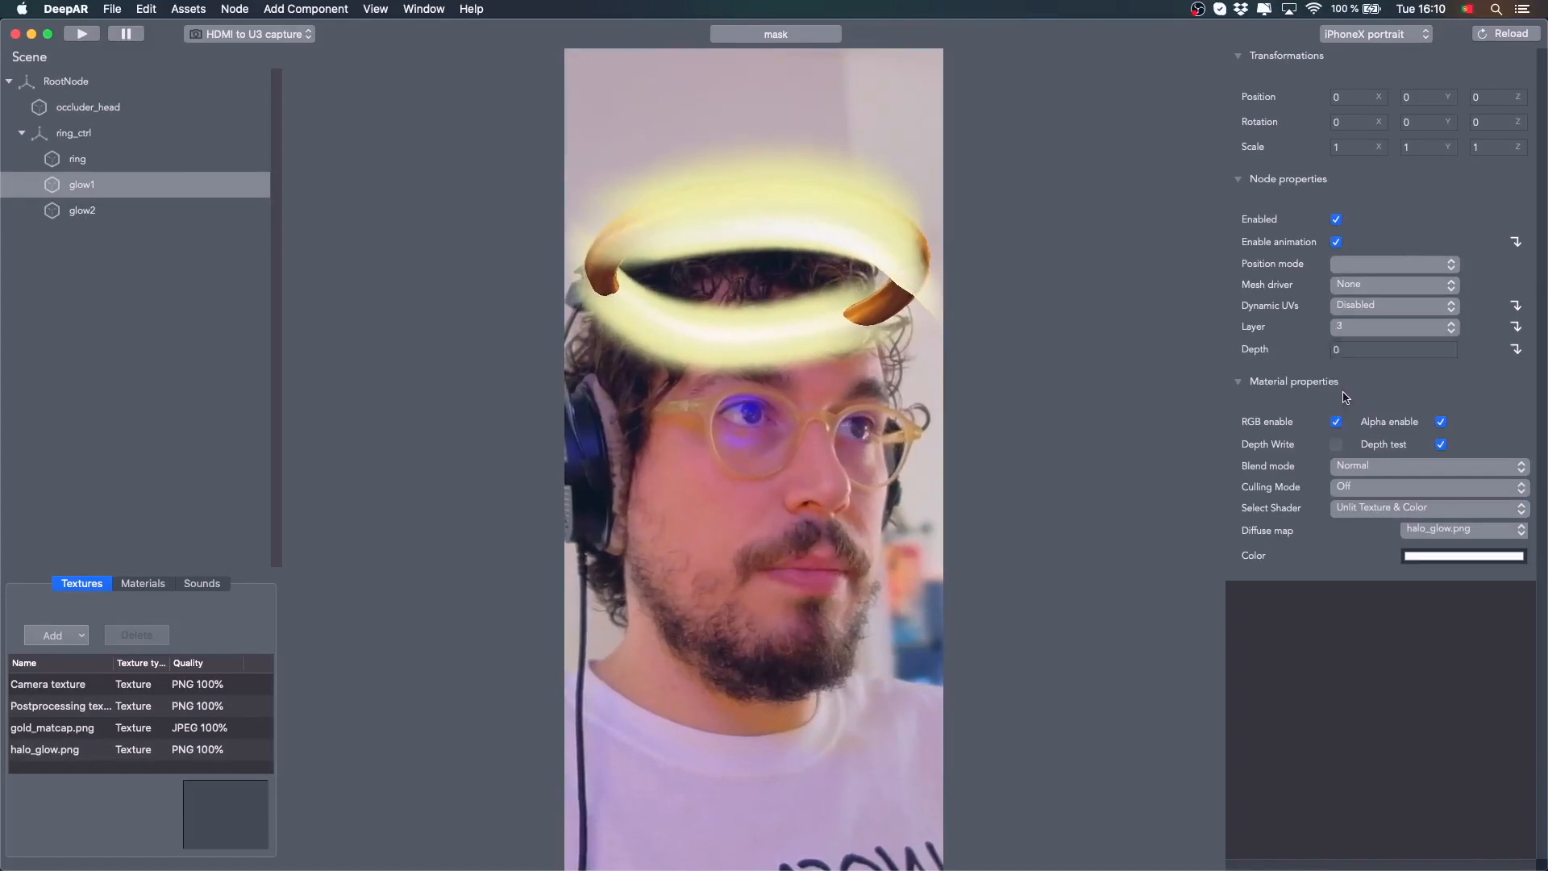
Try the Add and Screen blend modes on glow1
left_click(1427, 471)
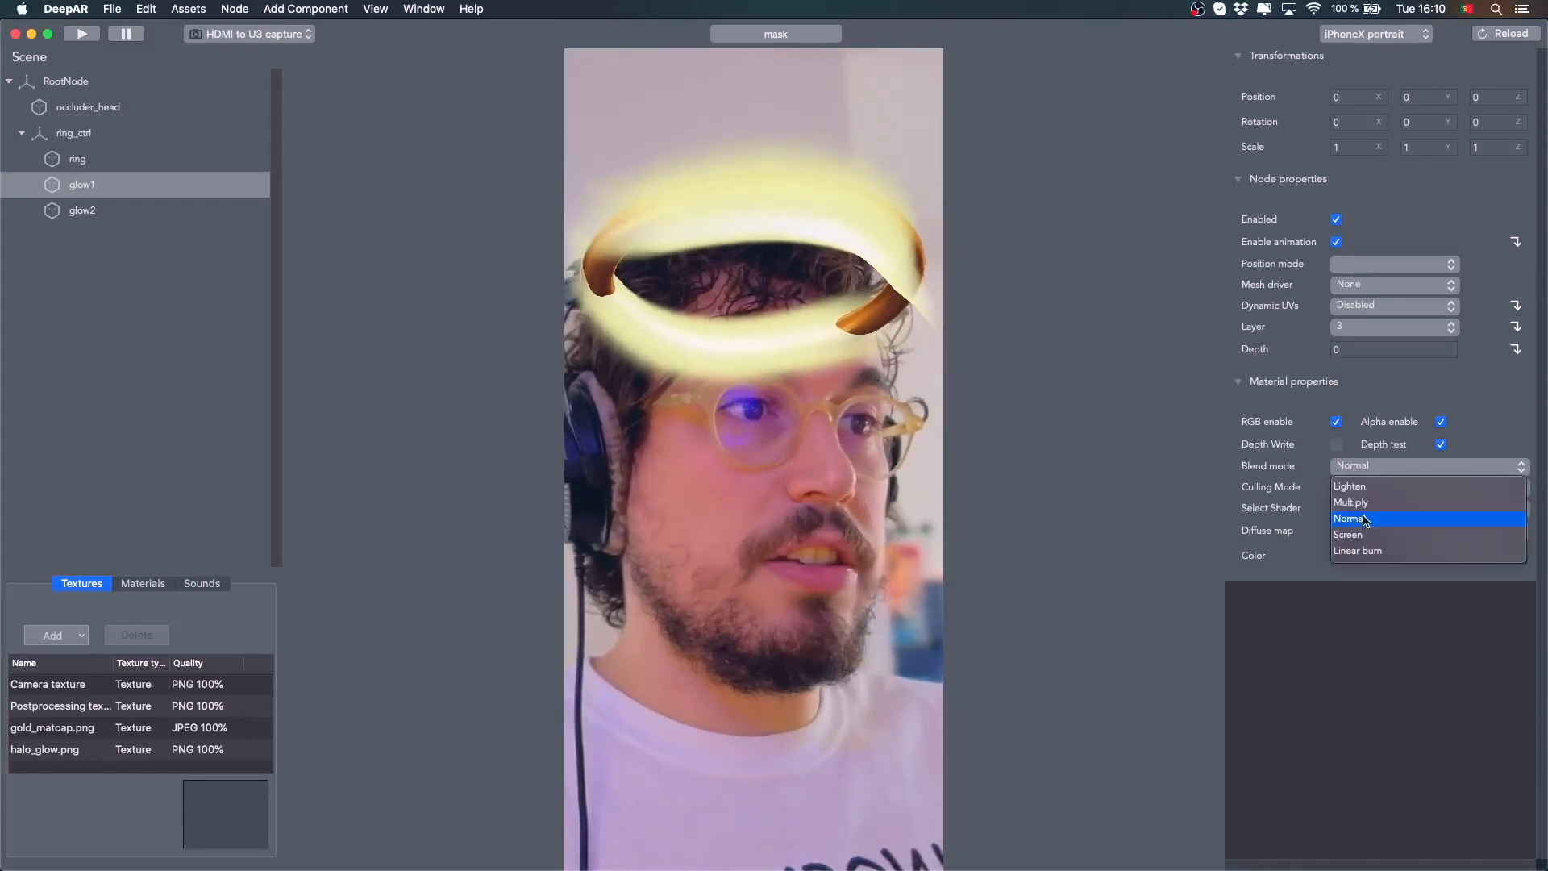
scroll(1365, 520, "up", 3)
left_click(1359, 504)
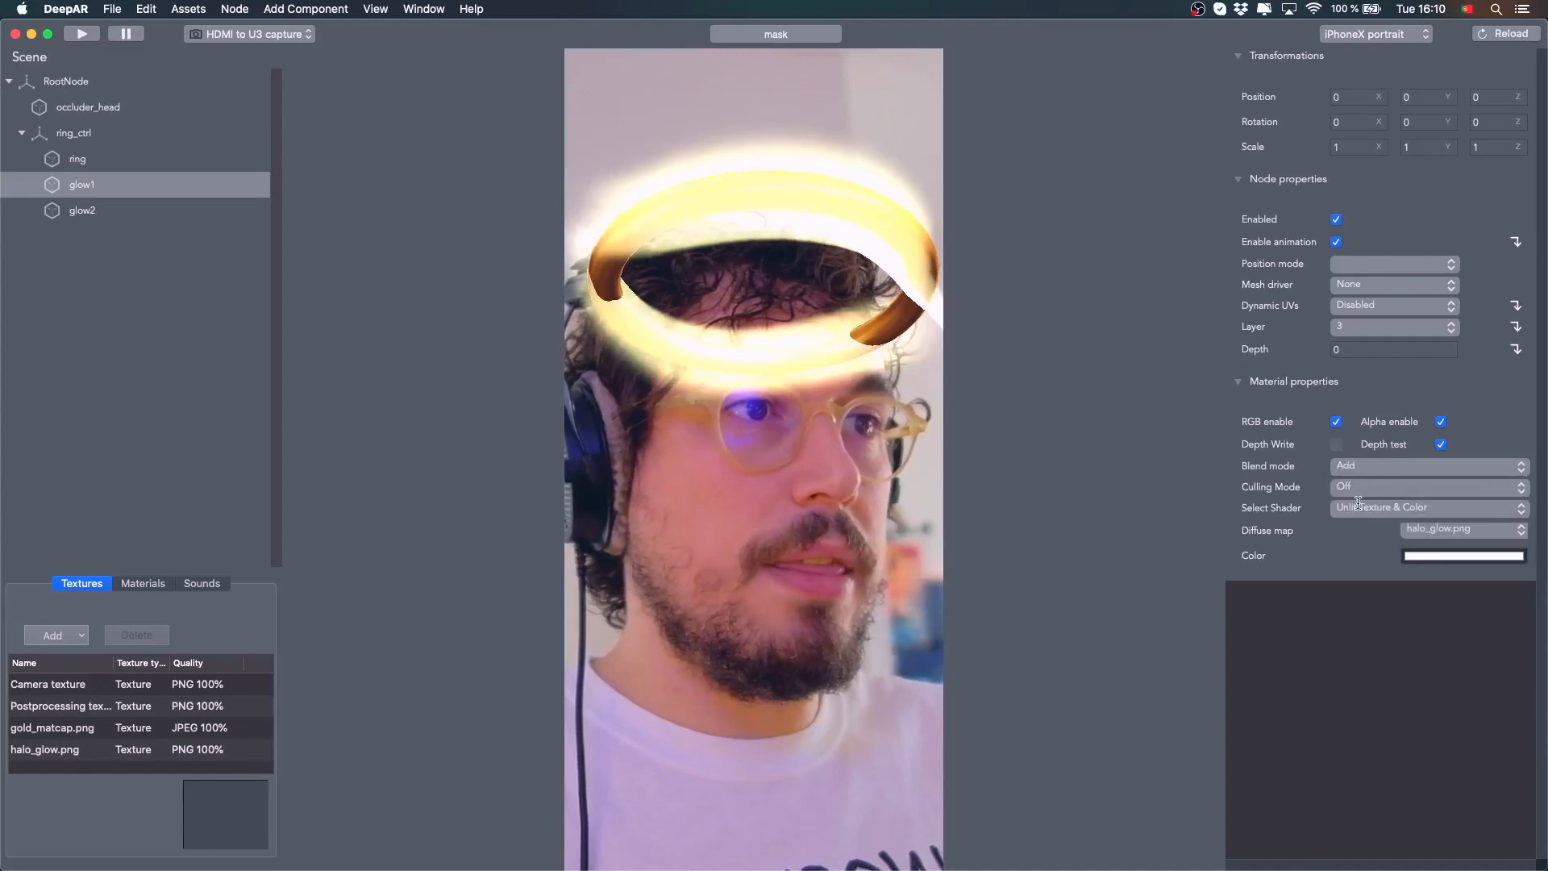
left_click(1381, 467)
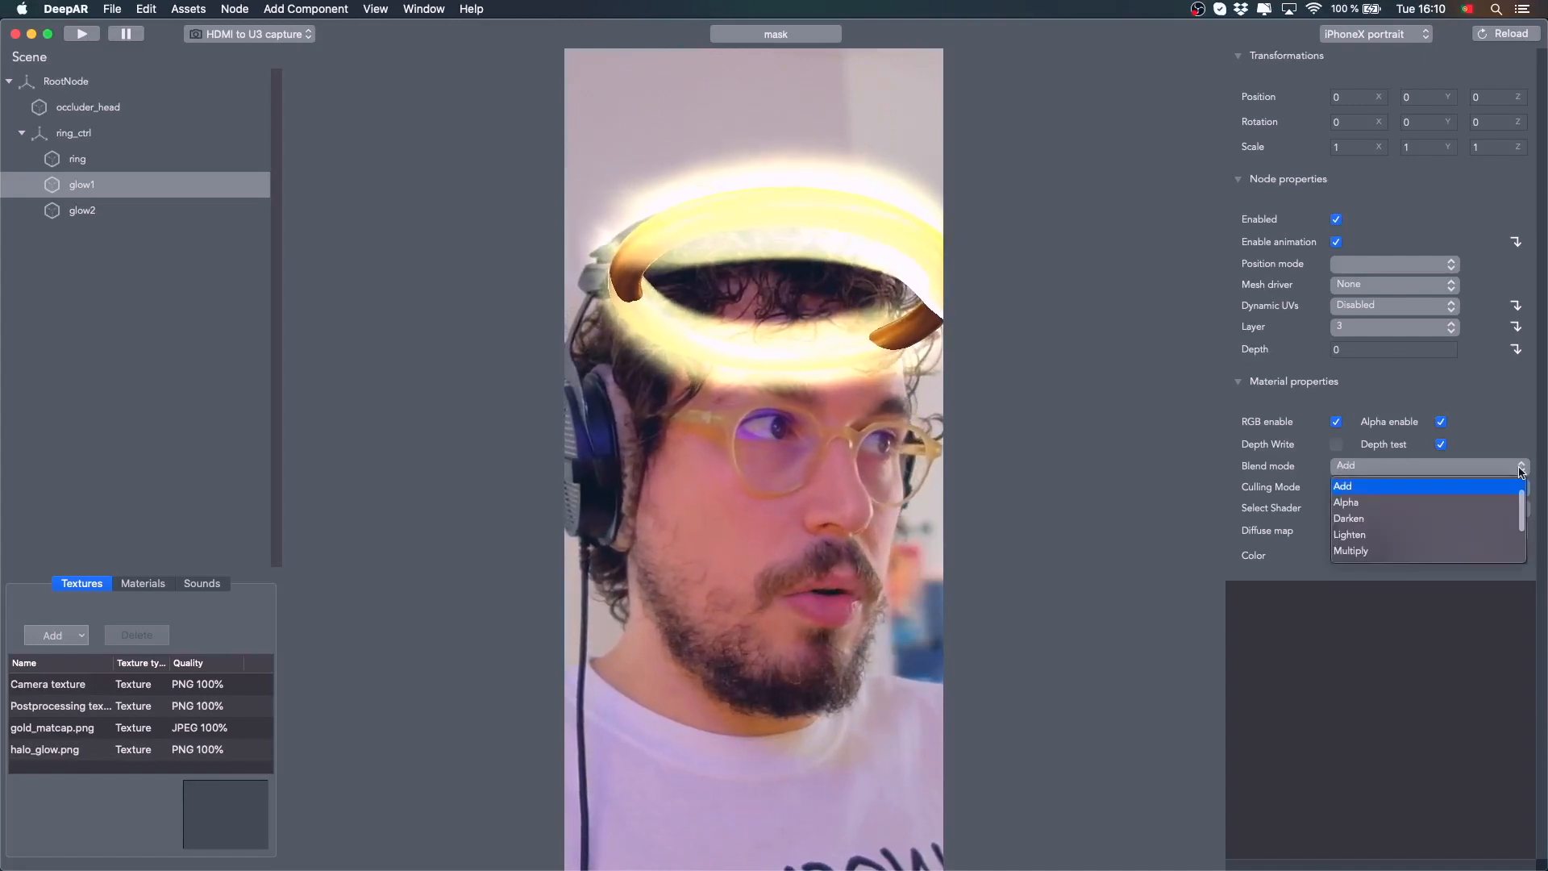
scroll(1404, 524, "down", 2)
left_click(1360, 544)
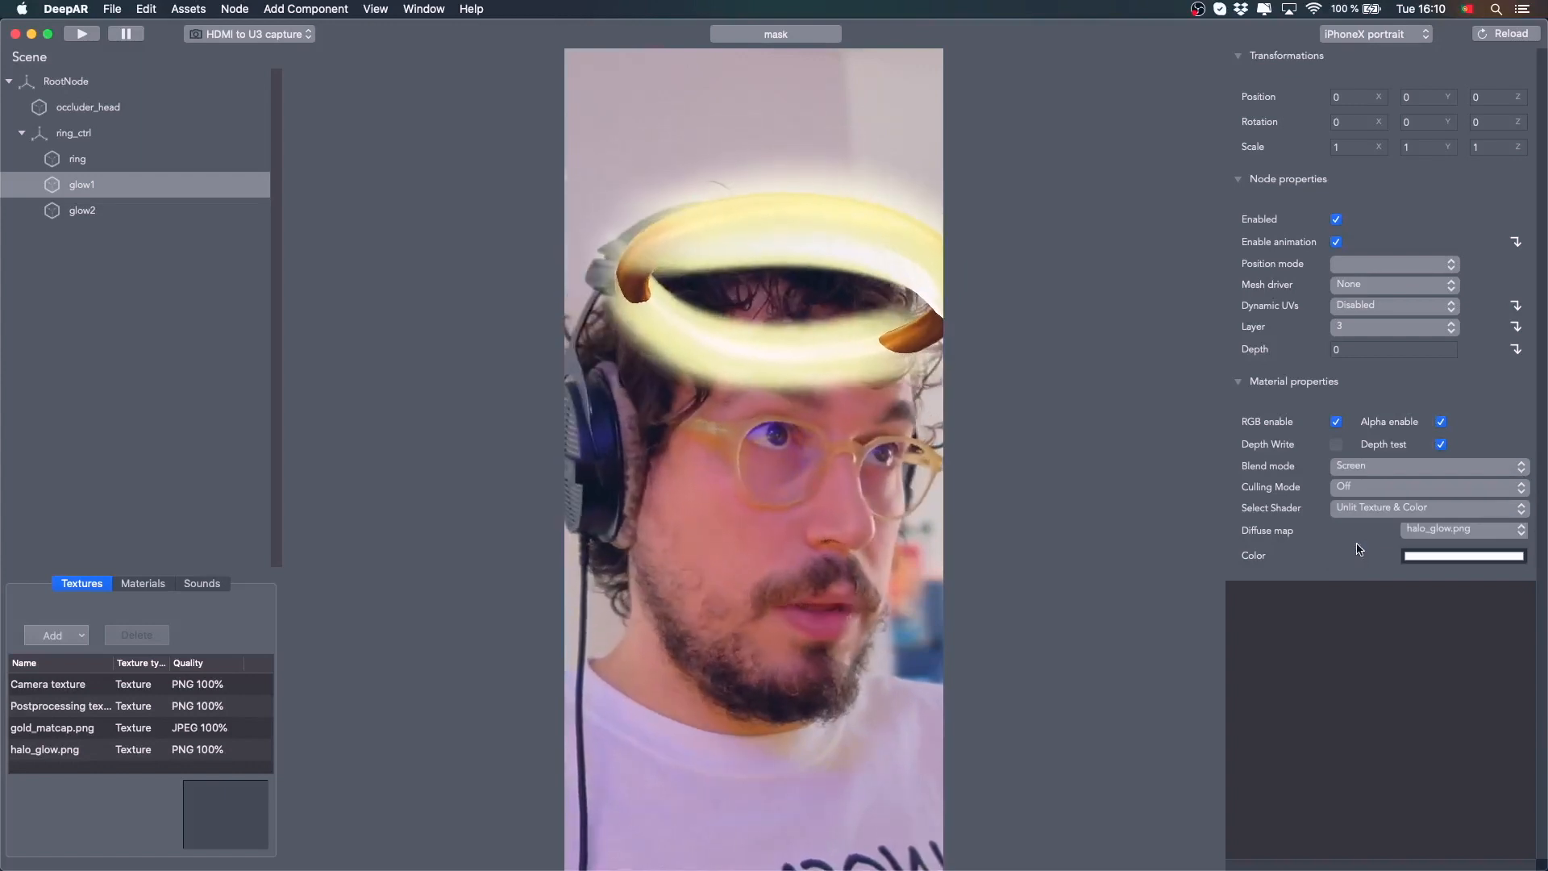
left_click(1481, 471)
scroll(1381, 532, "up", 3)
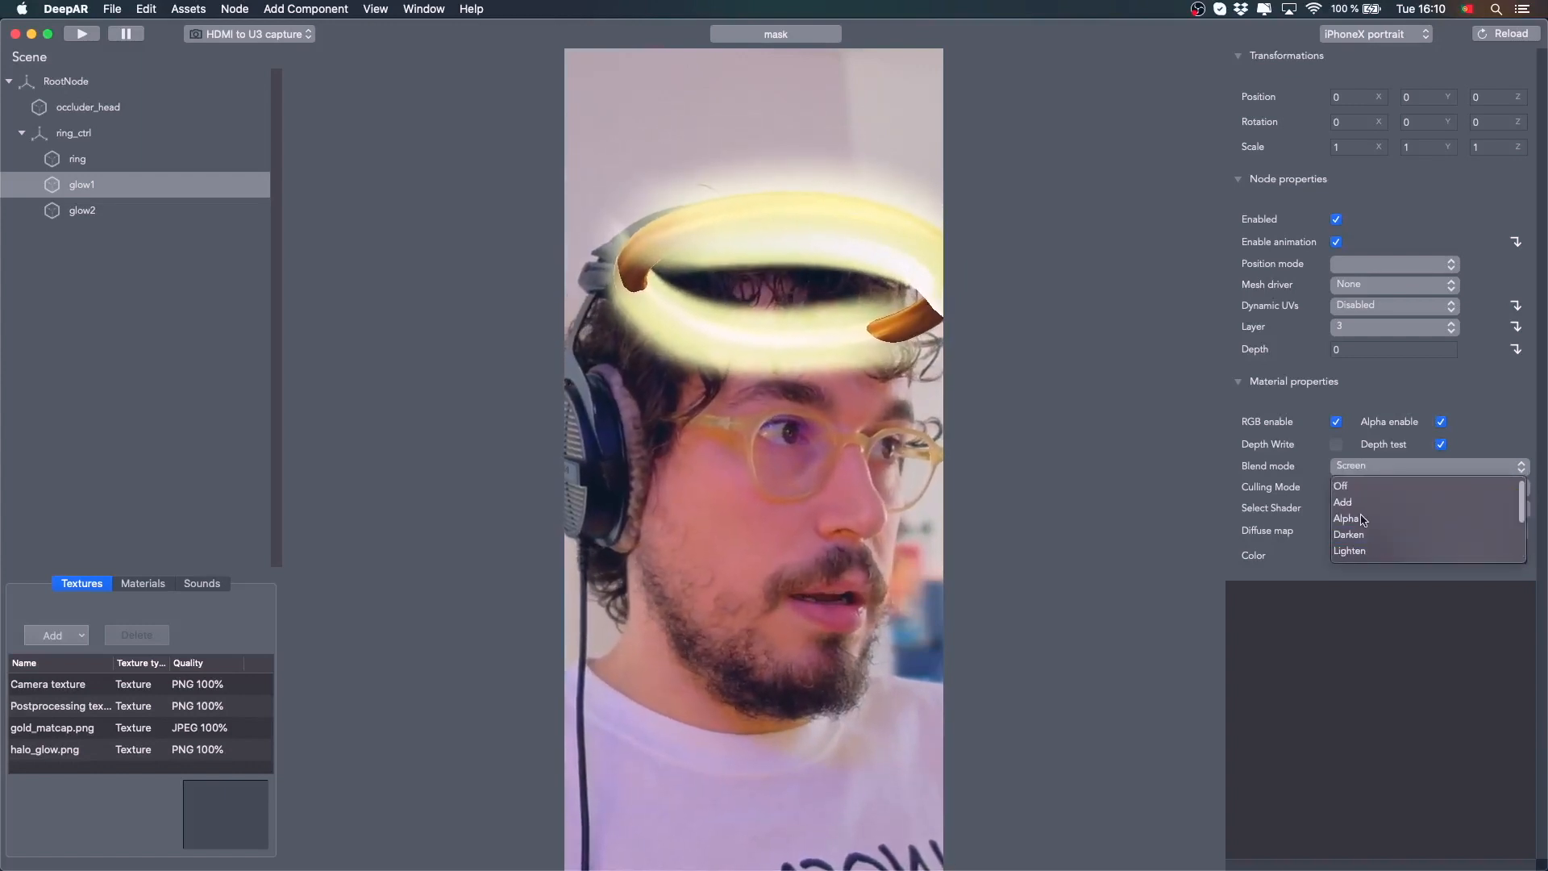
left_click(1362, 504)
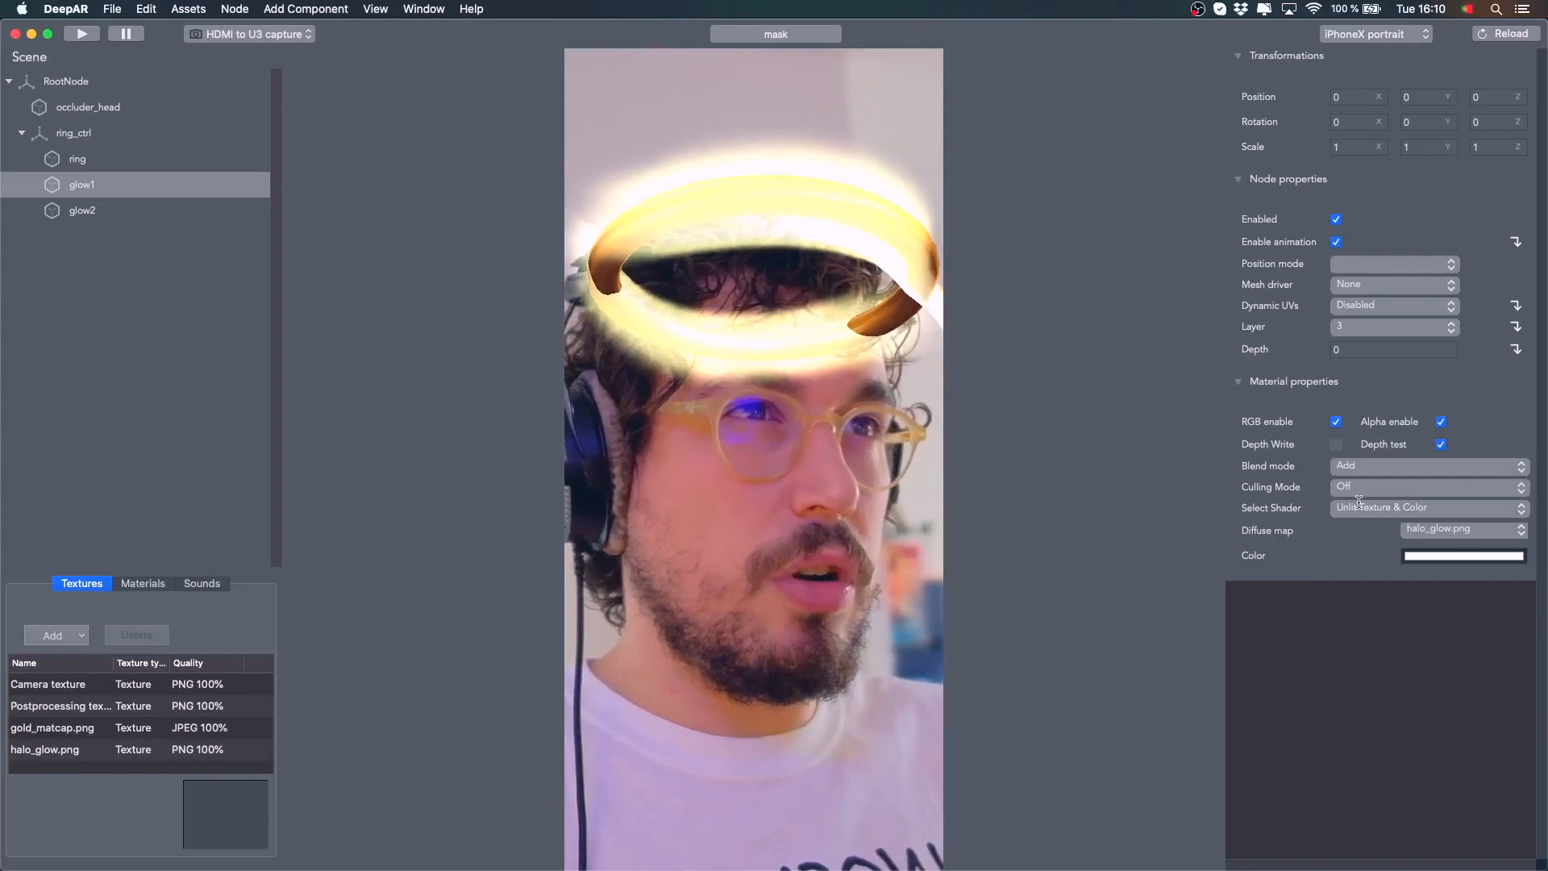
Darken glow1's tint color, disable its Depth test and set its blend mode to Screen
left_click(1423, 557)
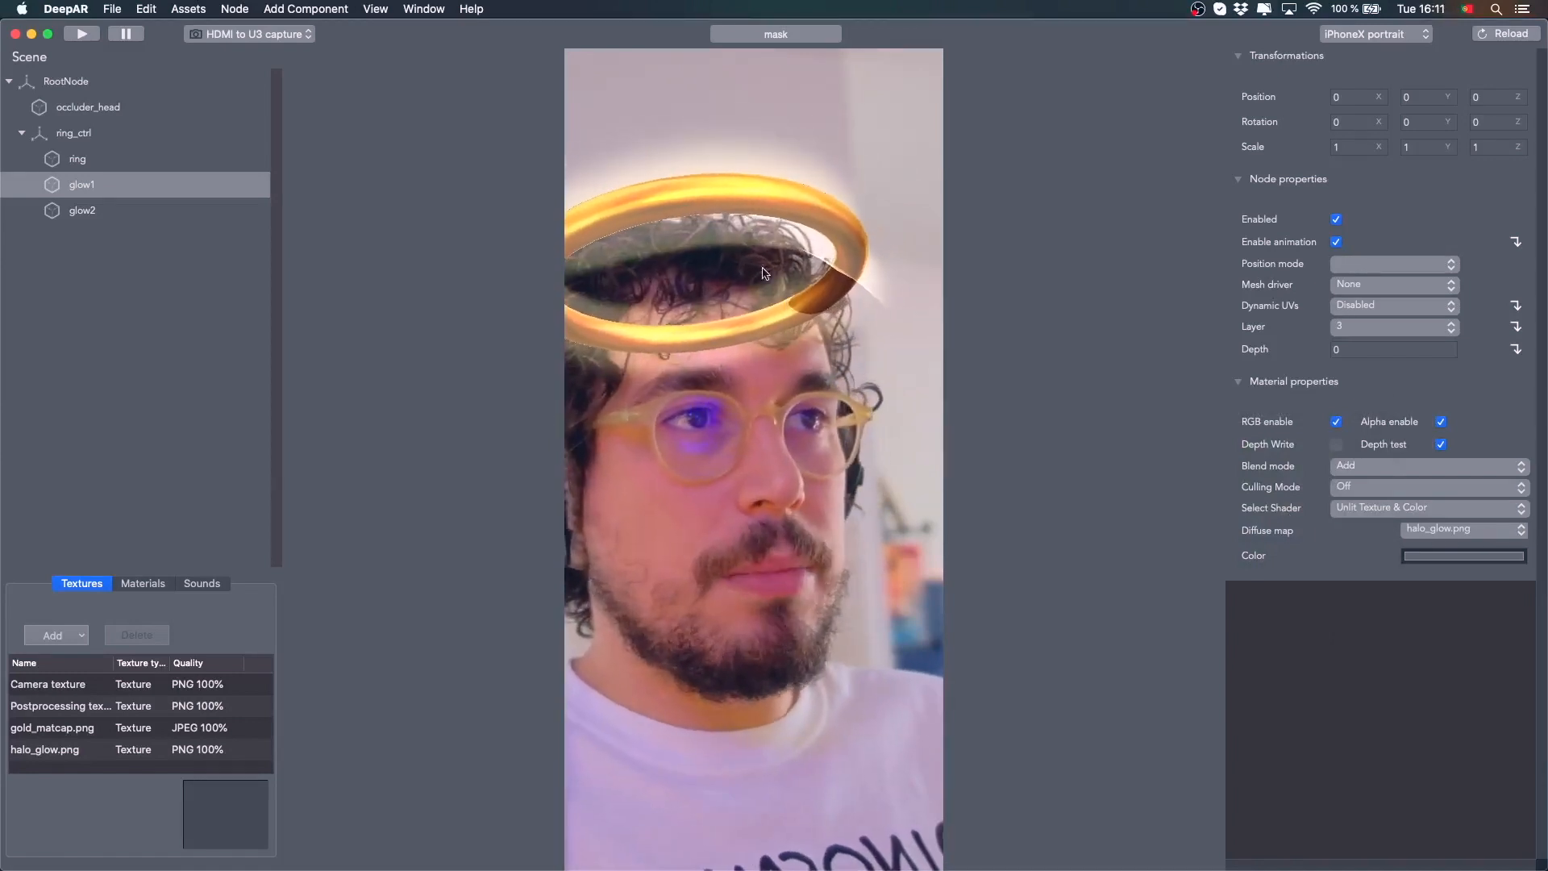
left_click(1442, 445)
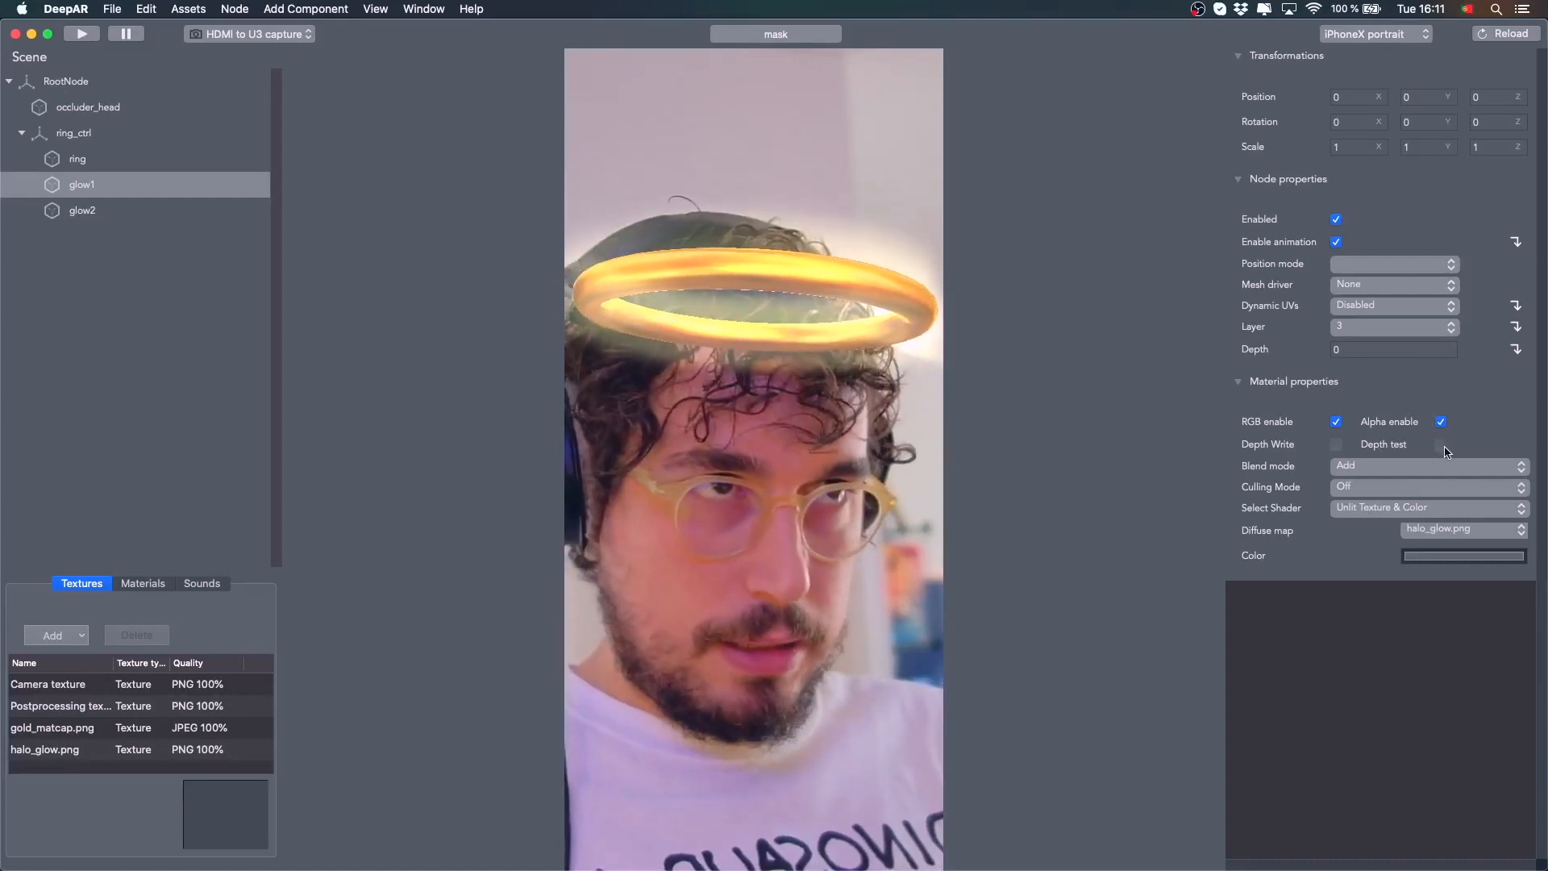
left_click(1435, 466)
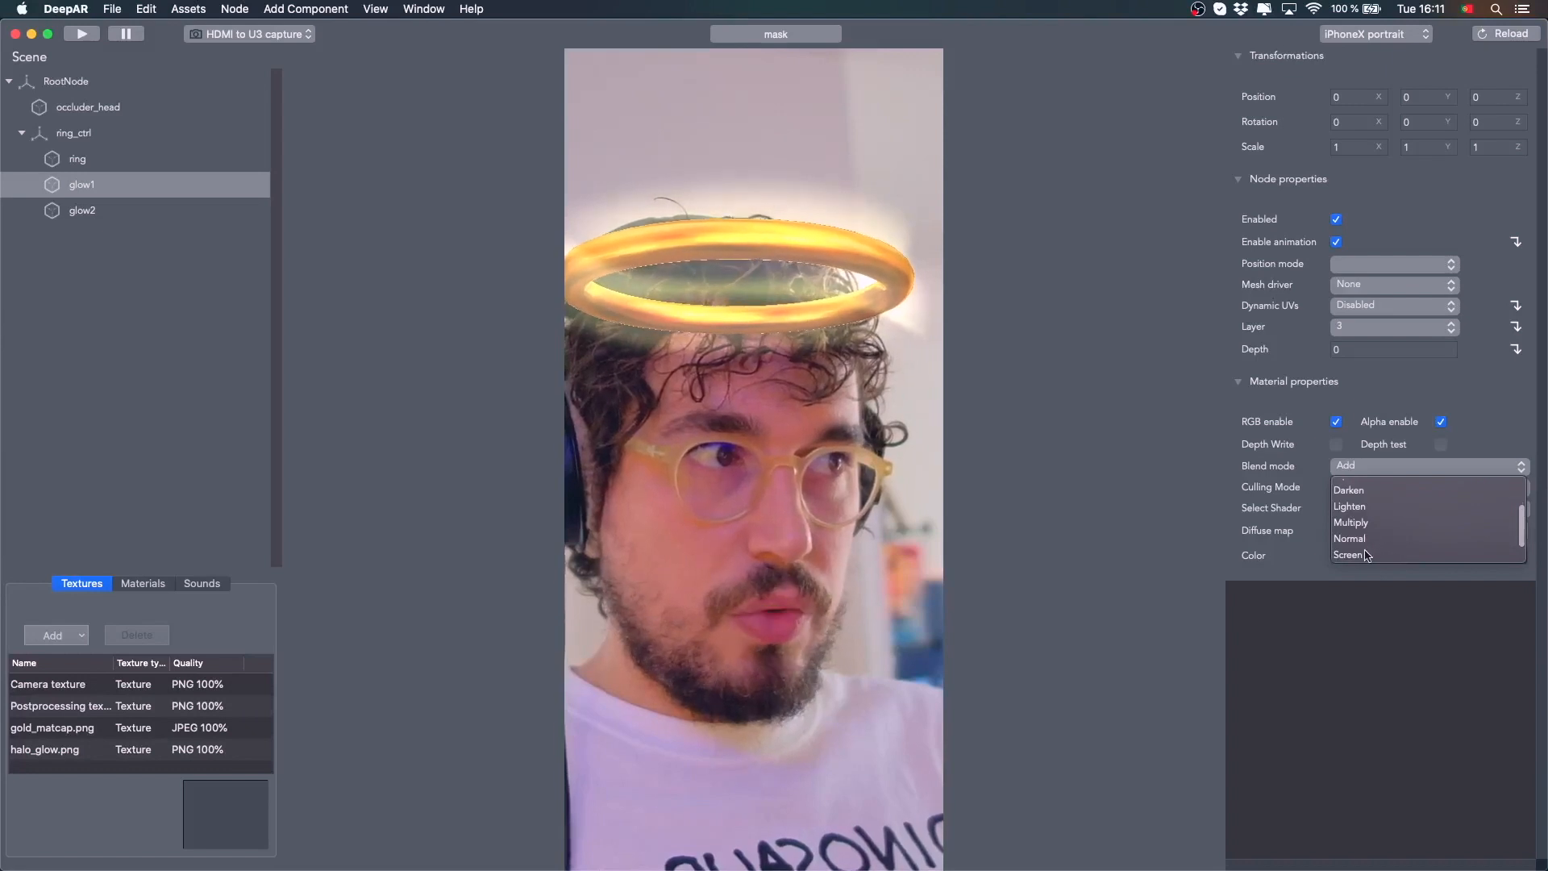
left_click(1367, 555)
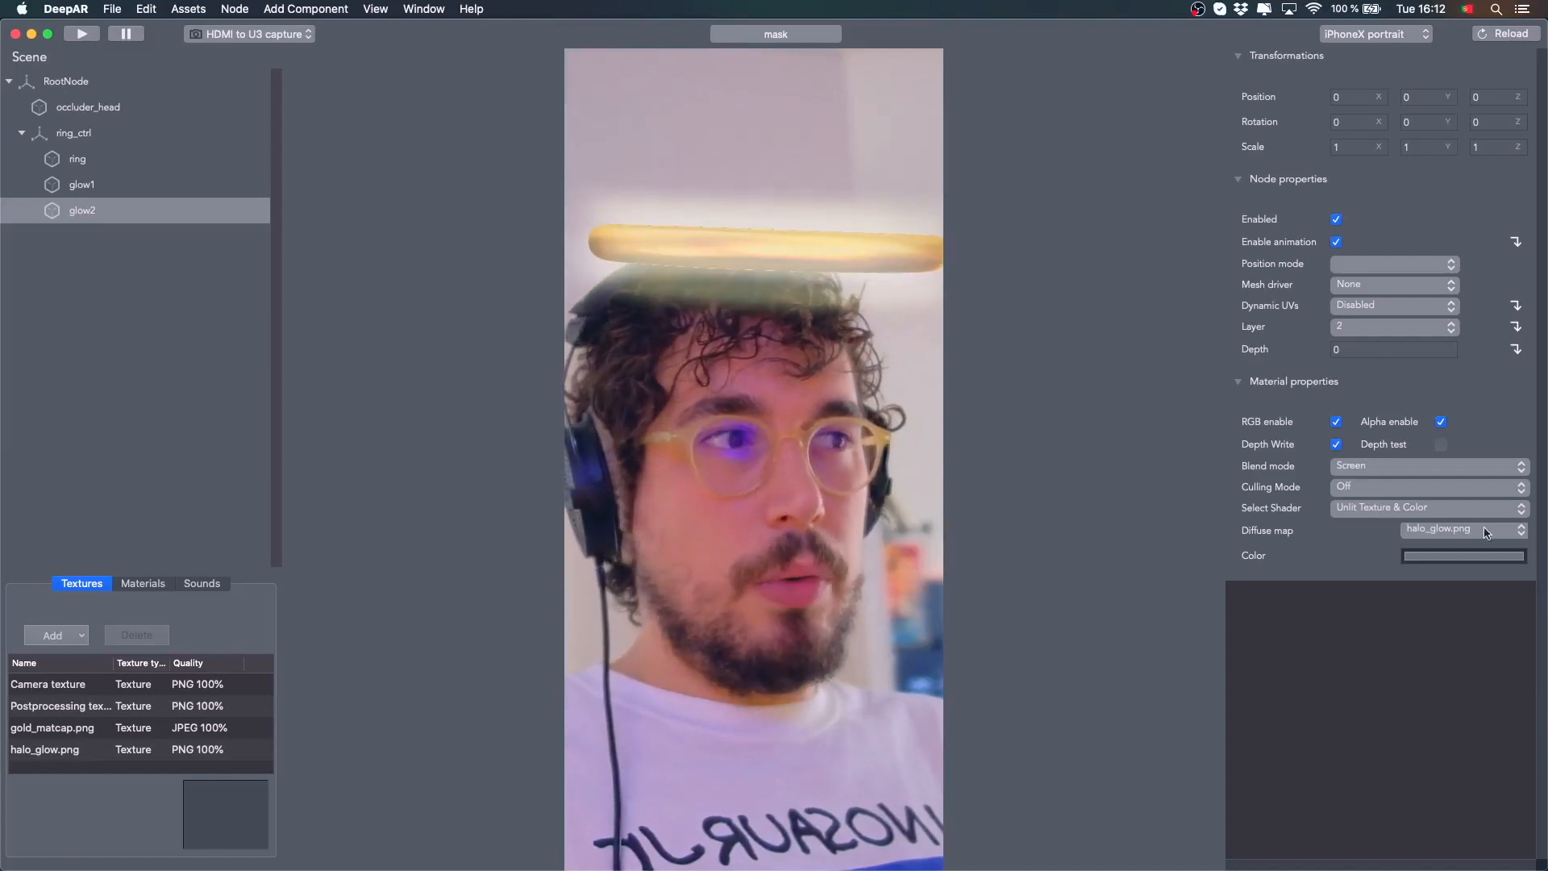
Adjust the brightness of glow2's tint color in the color picker
left_click(1444, 558)
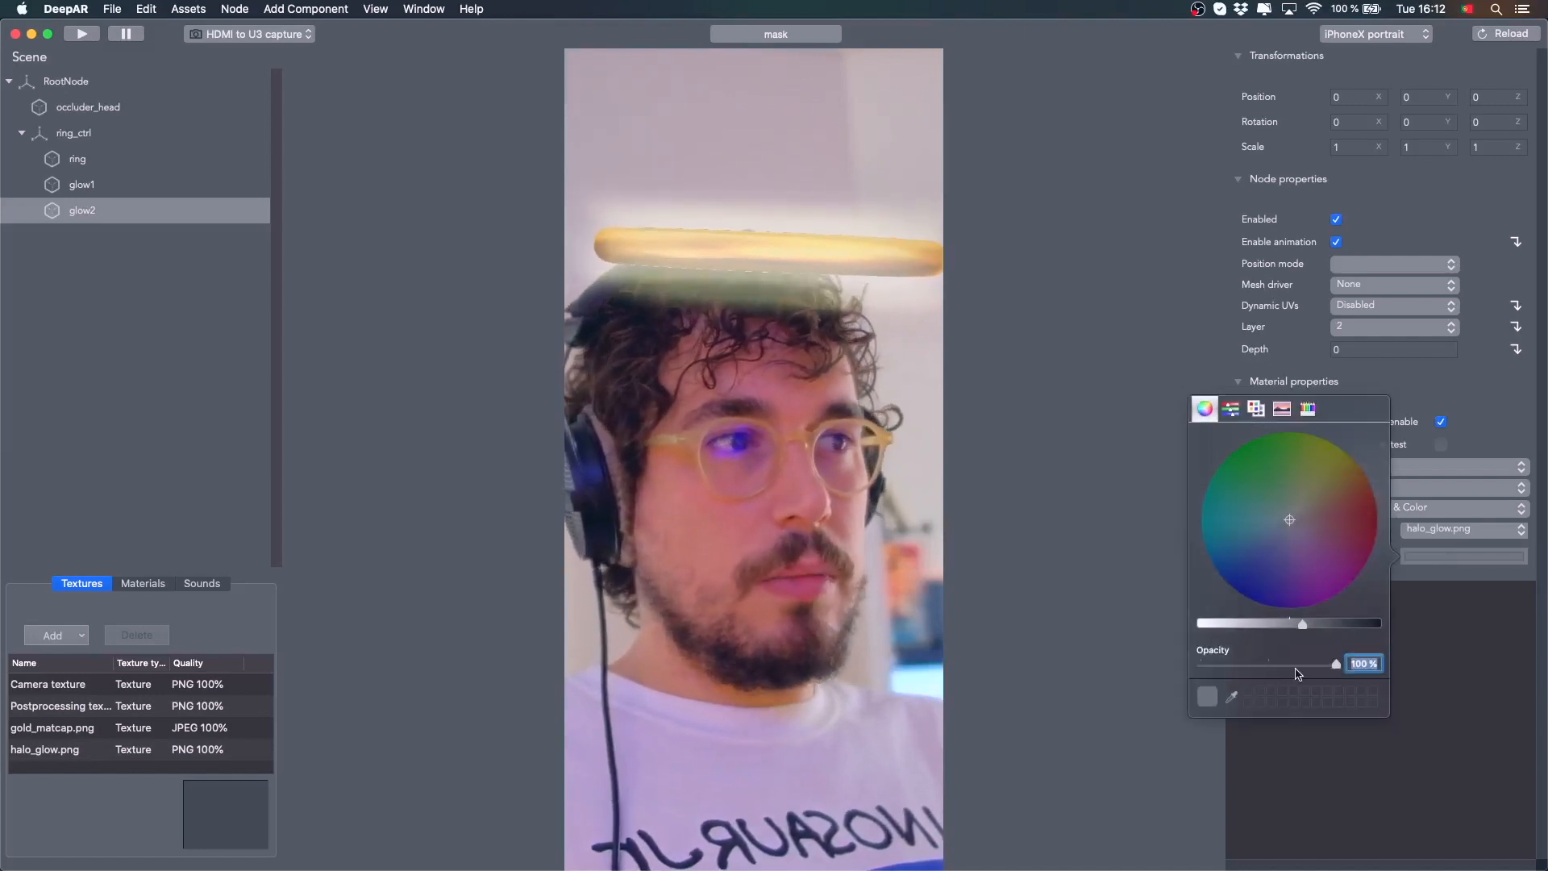
left_click(1330, 625)
key("Escape")
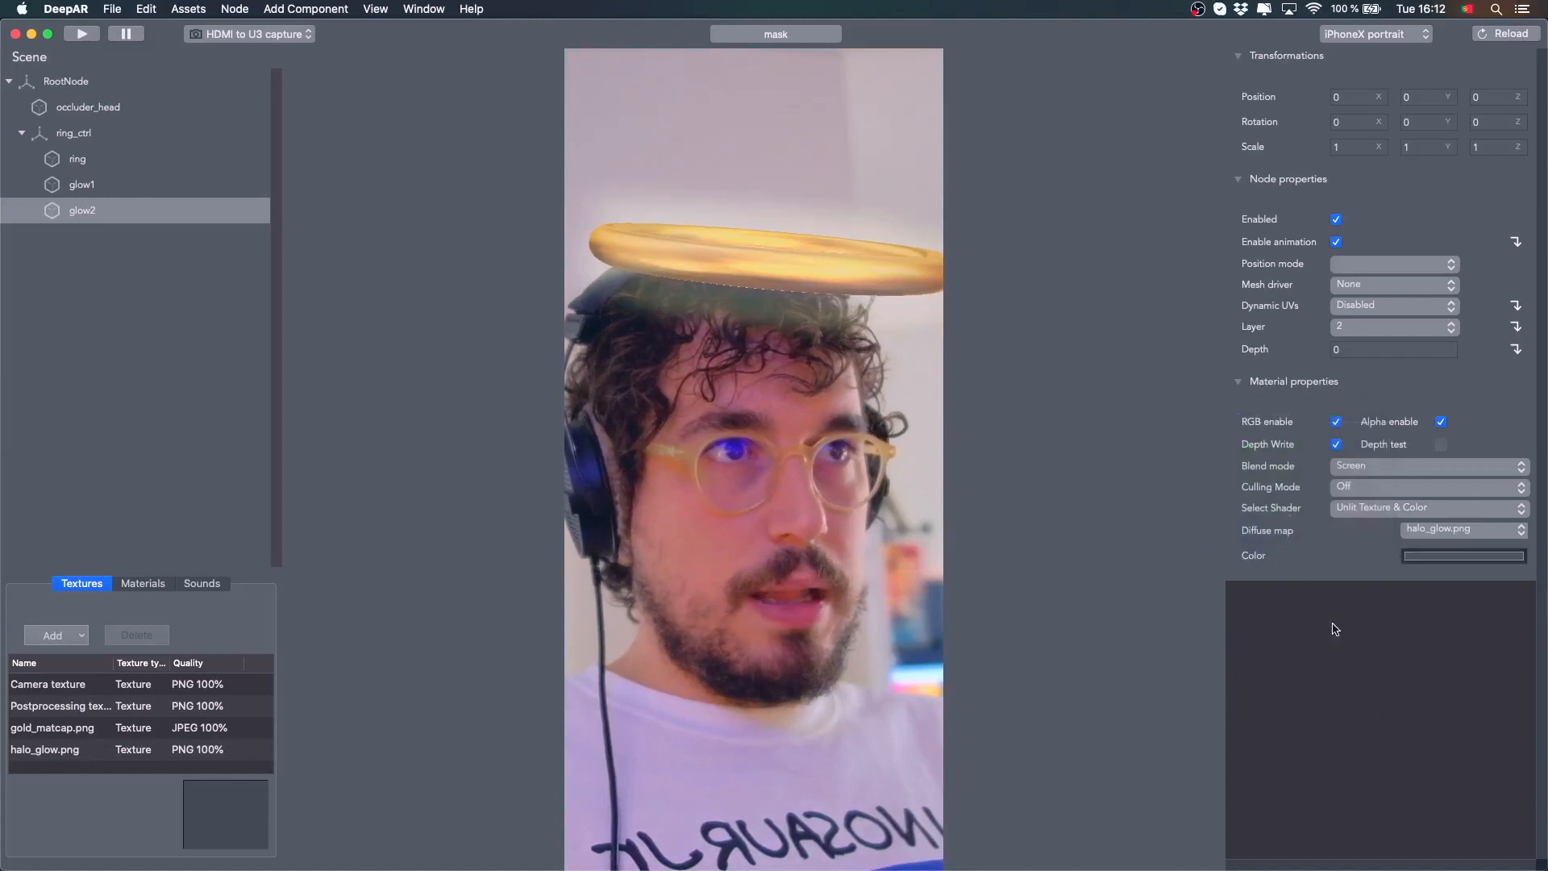
left_click(1444, 558)
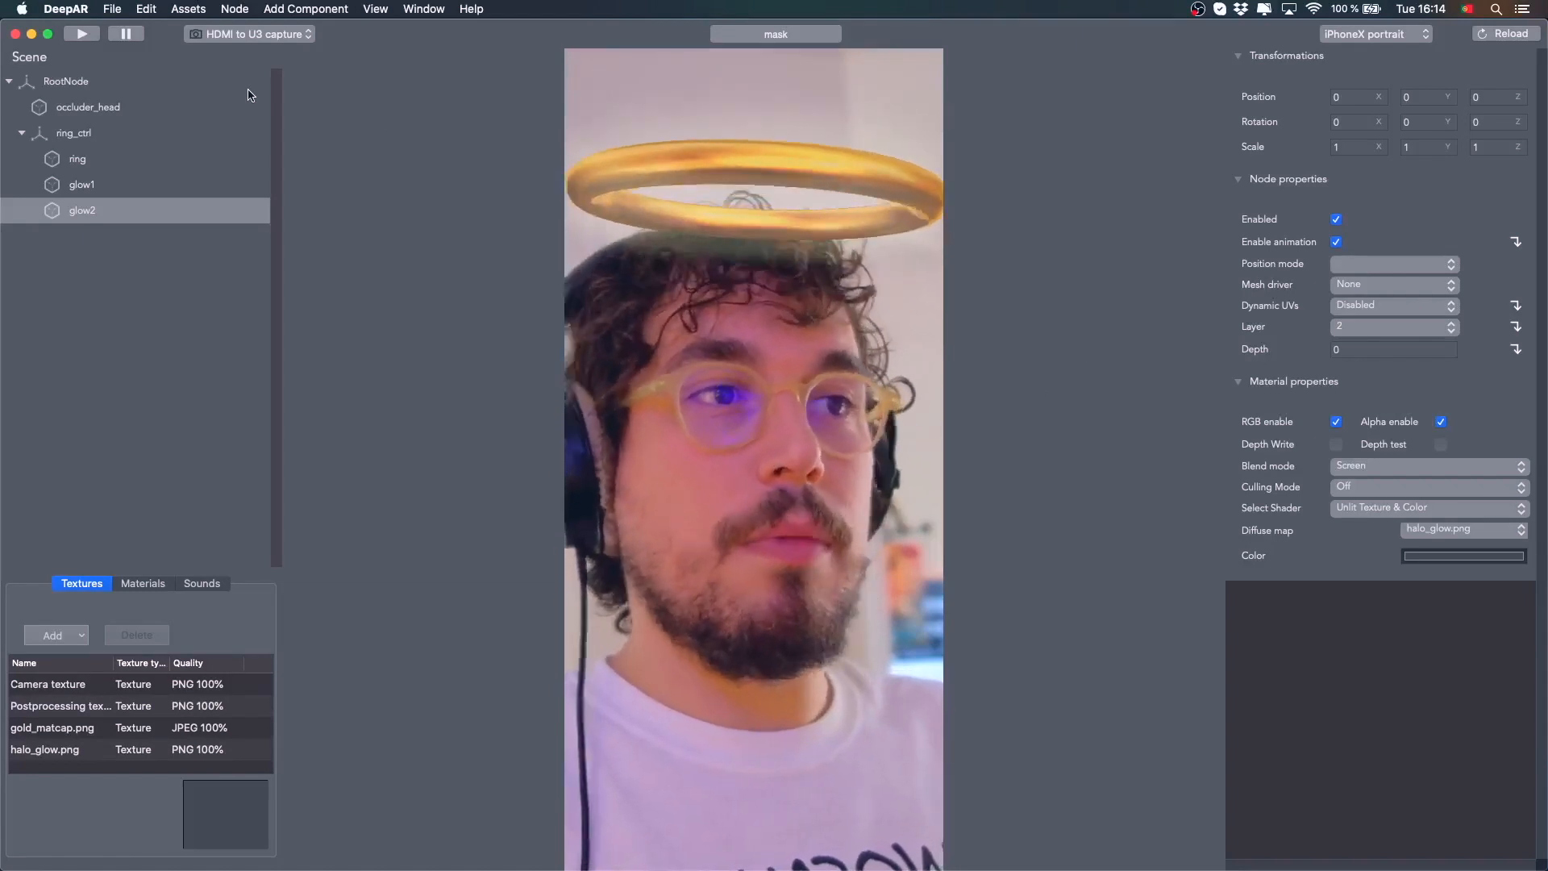
Select the ring_ctrl node and then the ring node to inspect their properties
left_click(100, 137)
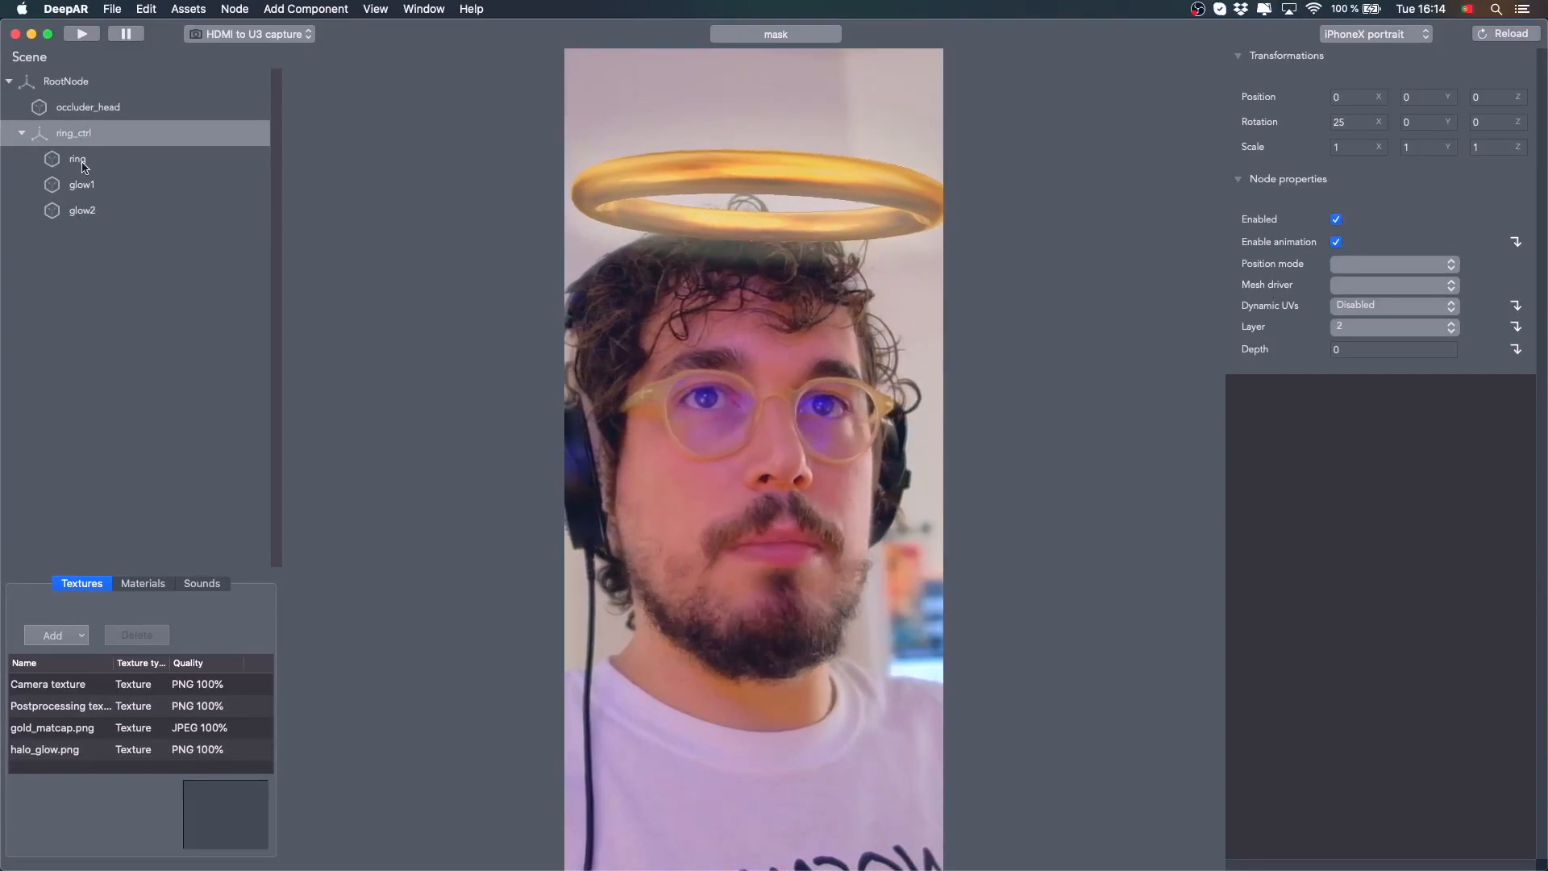
left_click(84, 164)
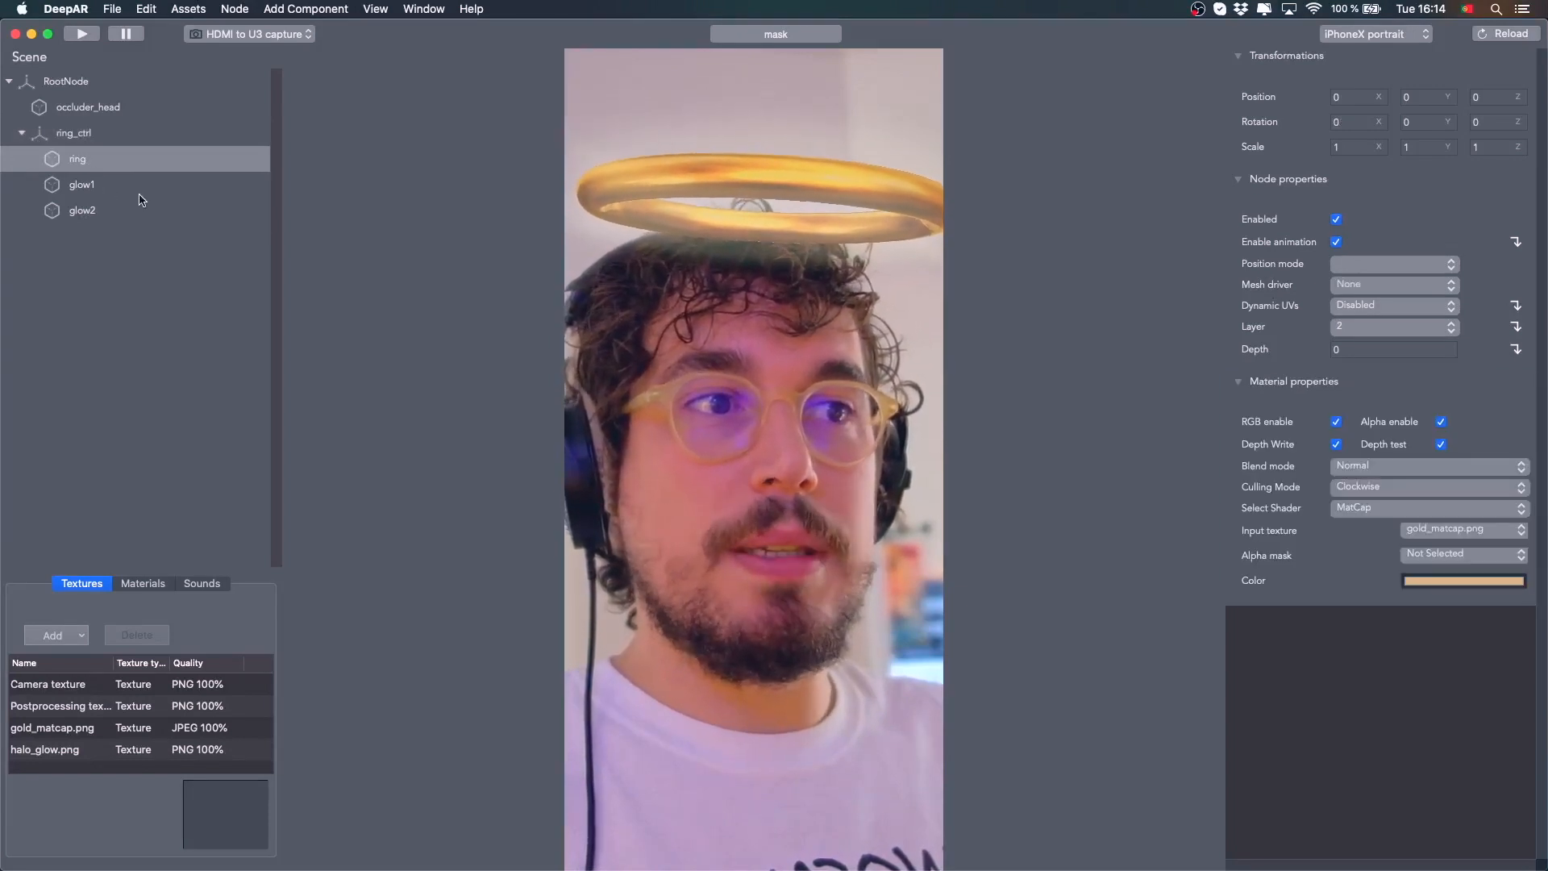
Add a Simple Pendulum Physics component to the ring_ctrl node
left_click(92, 113)
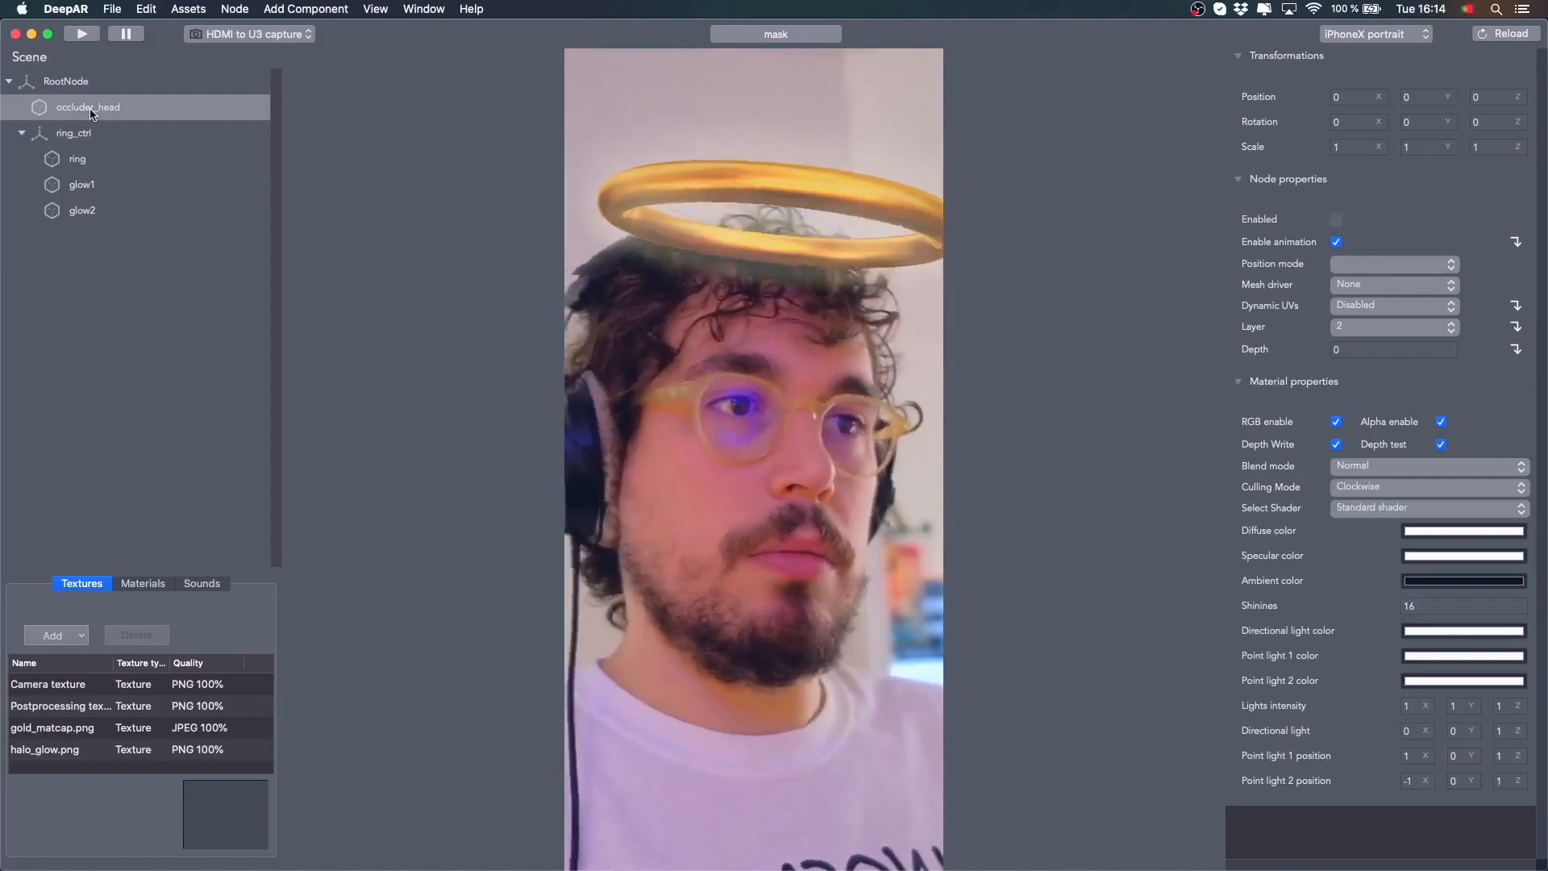
left_click(21, 133)
left_click(73, 134)
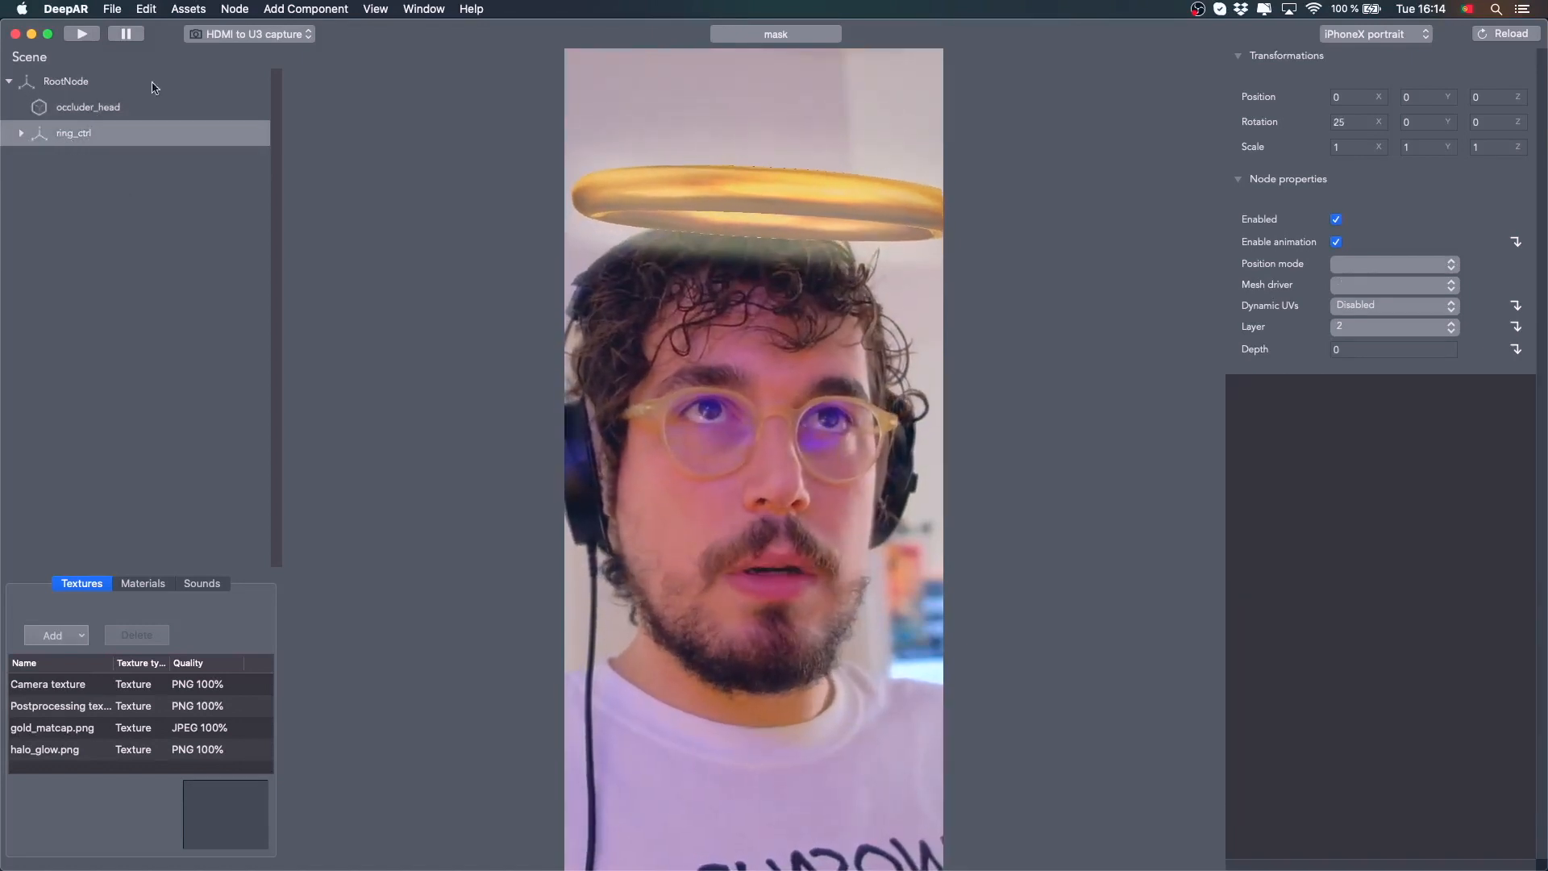
left_click(320, 10)
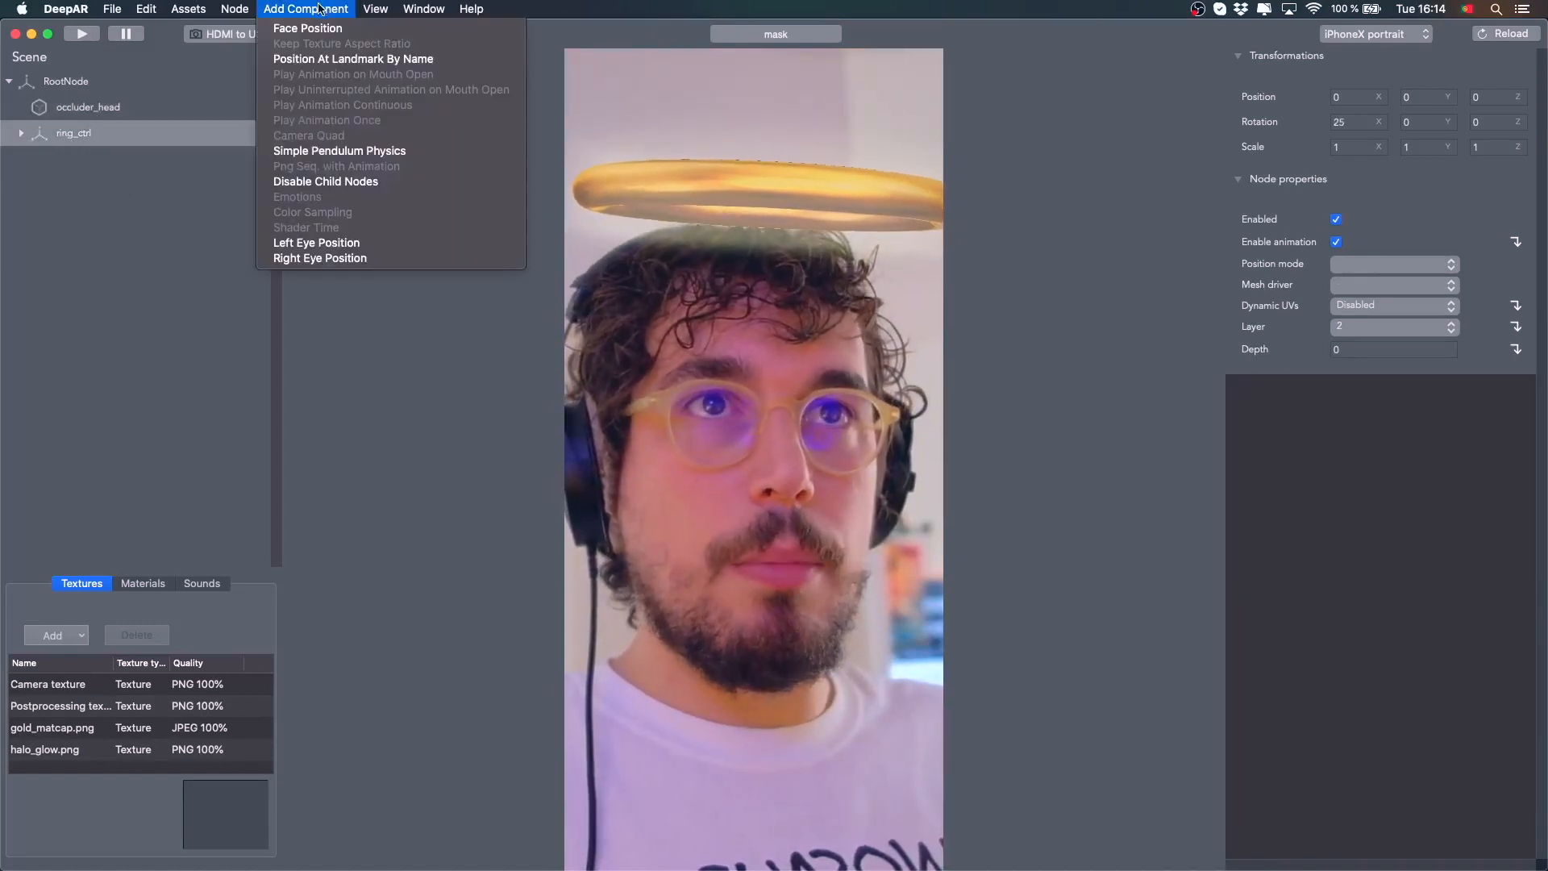
left_click(373, 152)
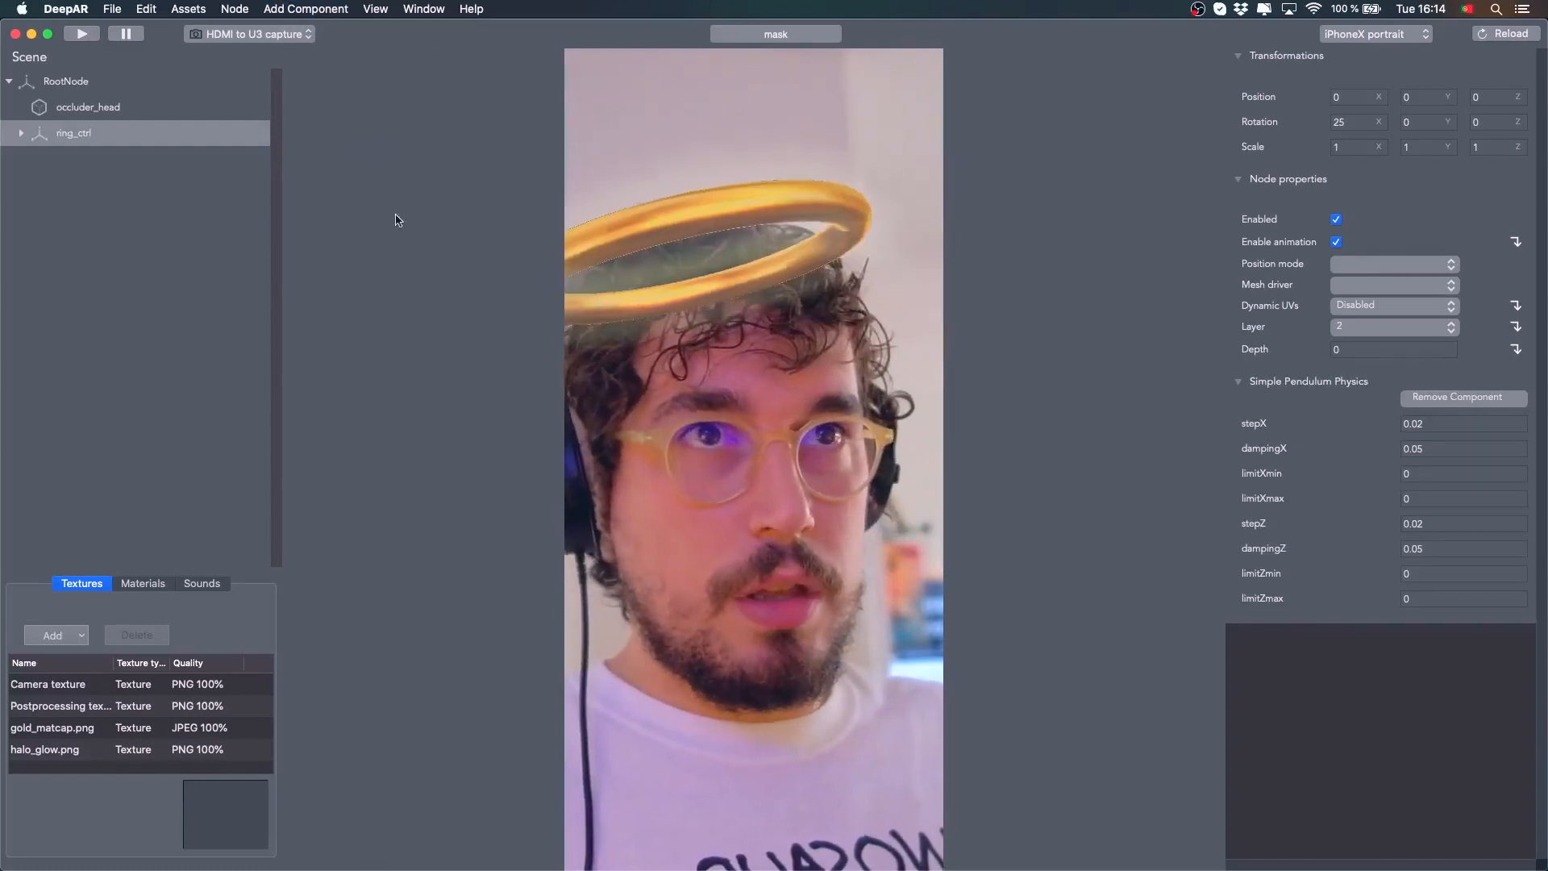
Set the pendulum's stepX to 0.01, dampingX to 0.1, limitXmin to -10 and limitXmax to 10
left_click(1439, 421)
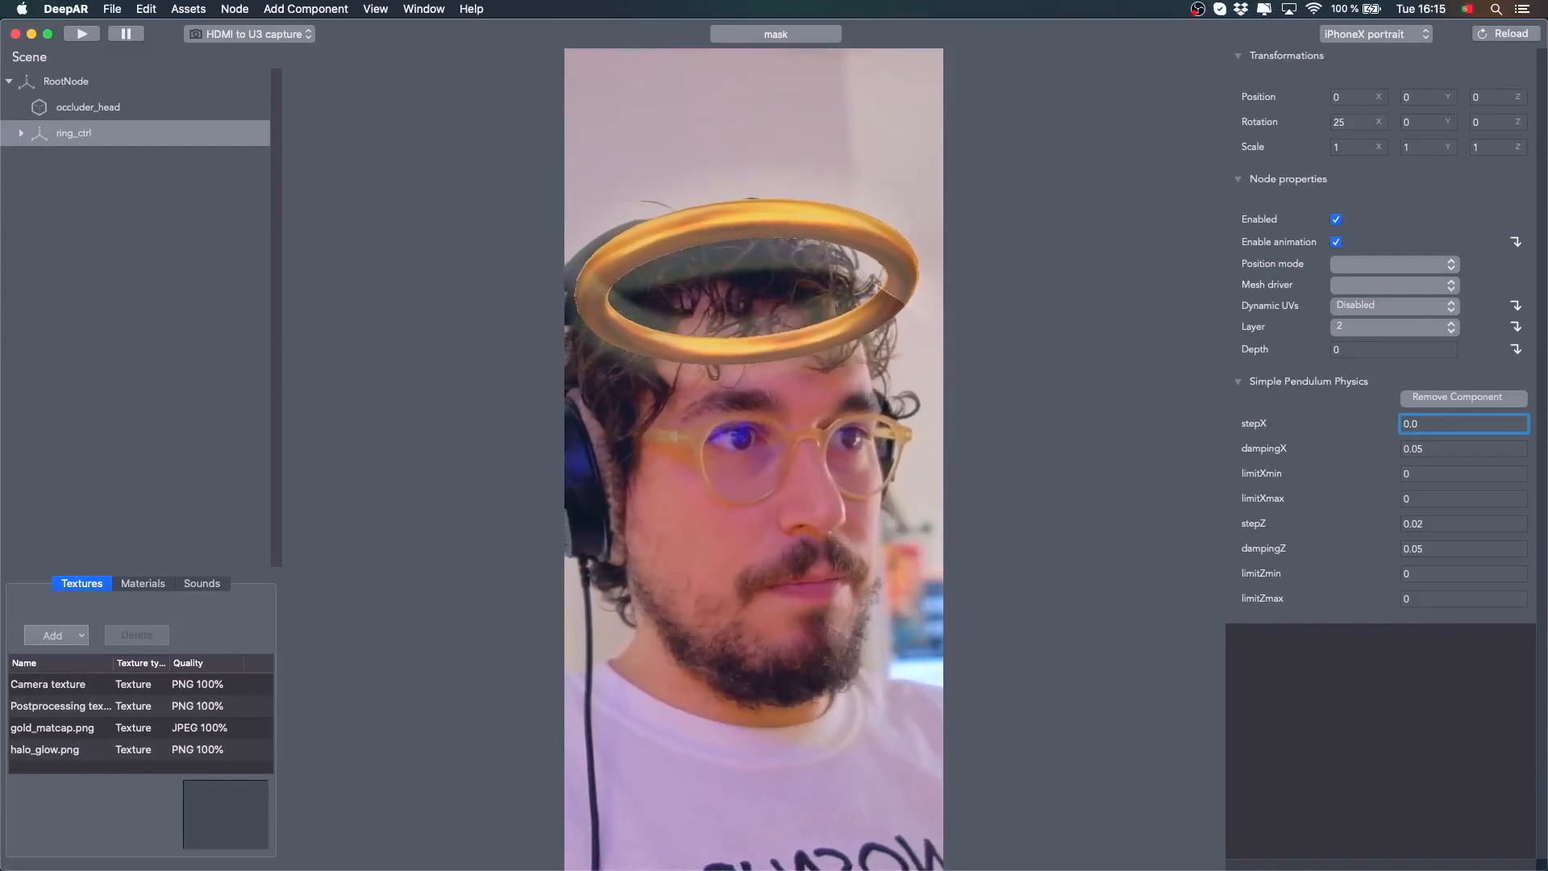
key("Return")
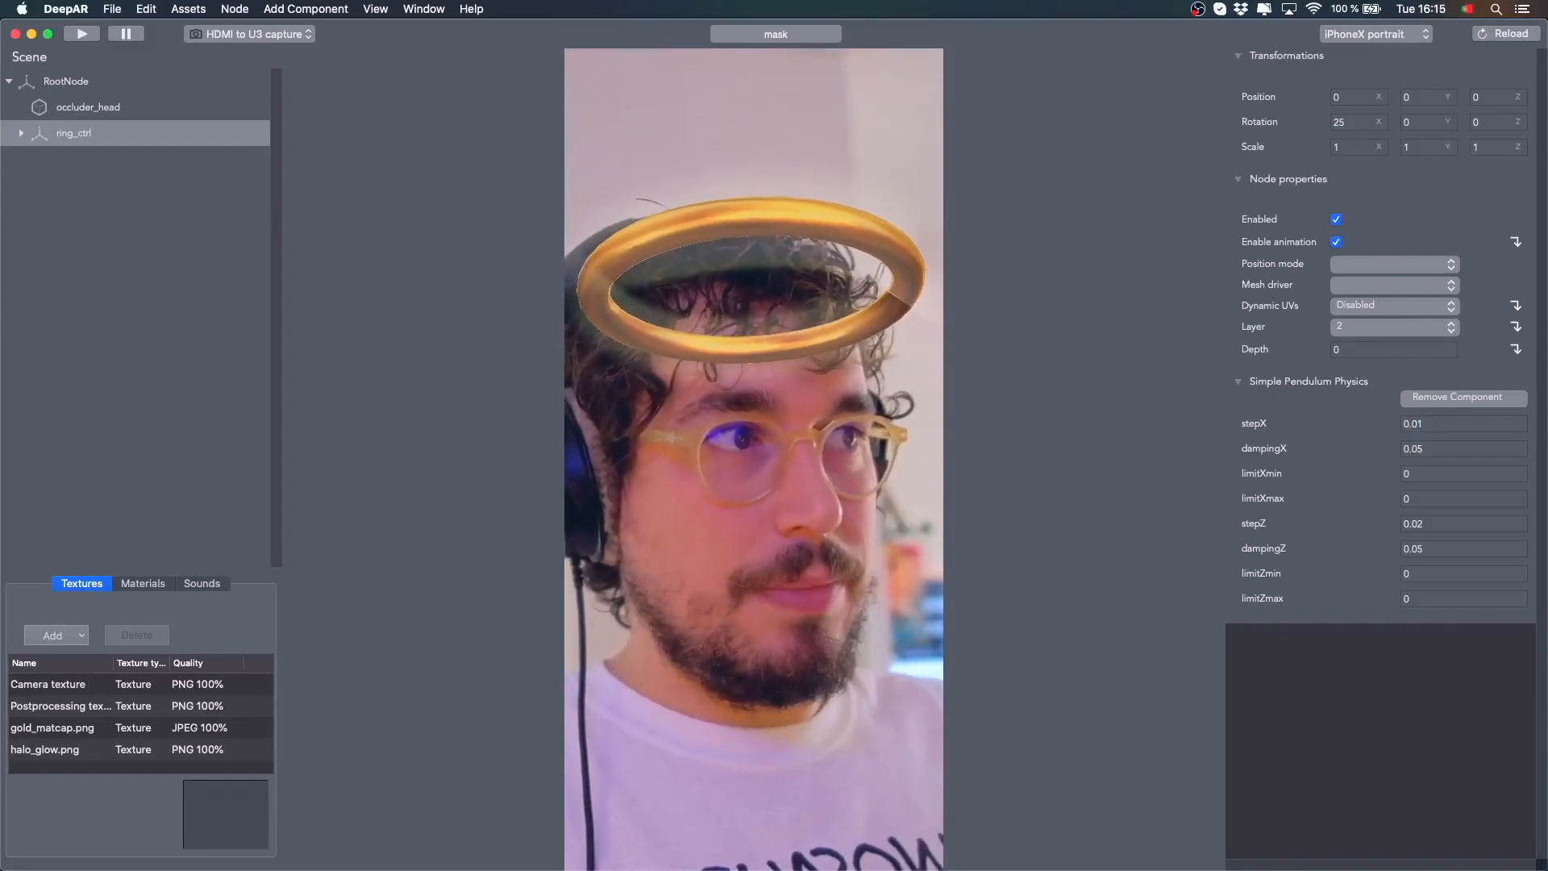
left_click(1436, 449)
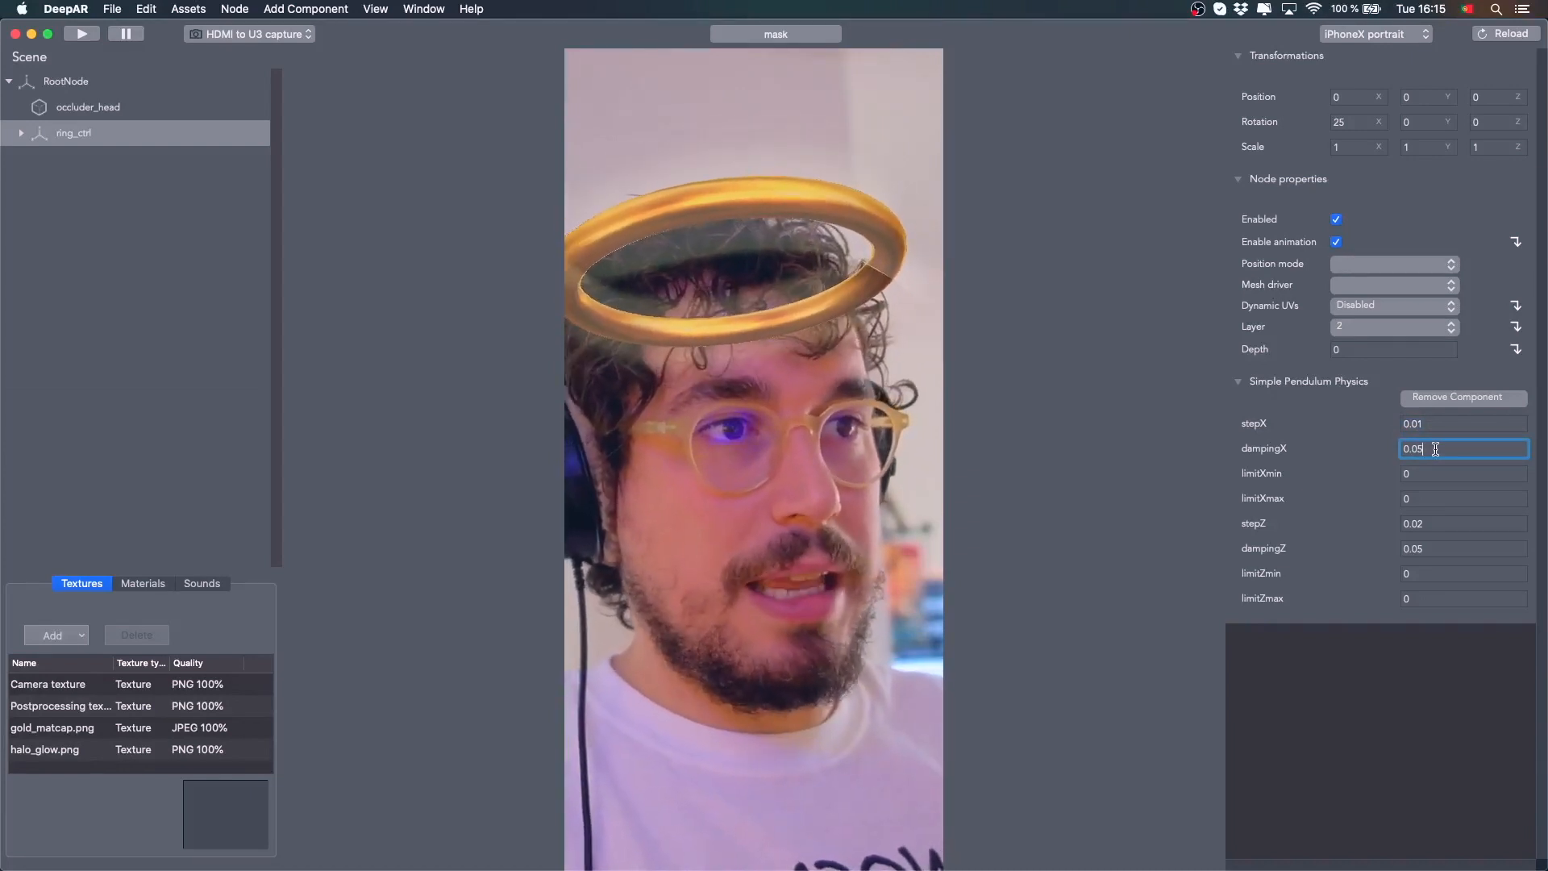
type("1")
key("Return")
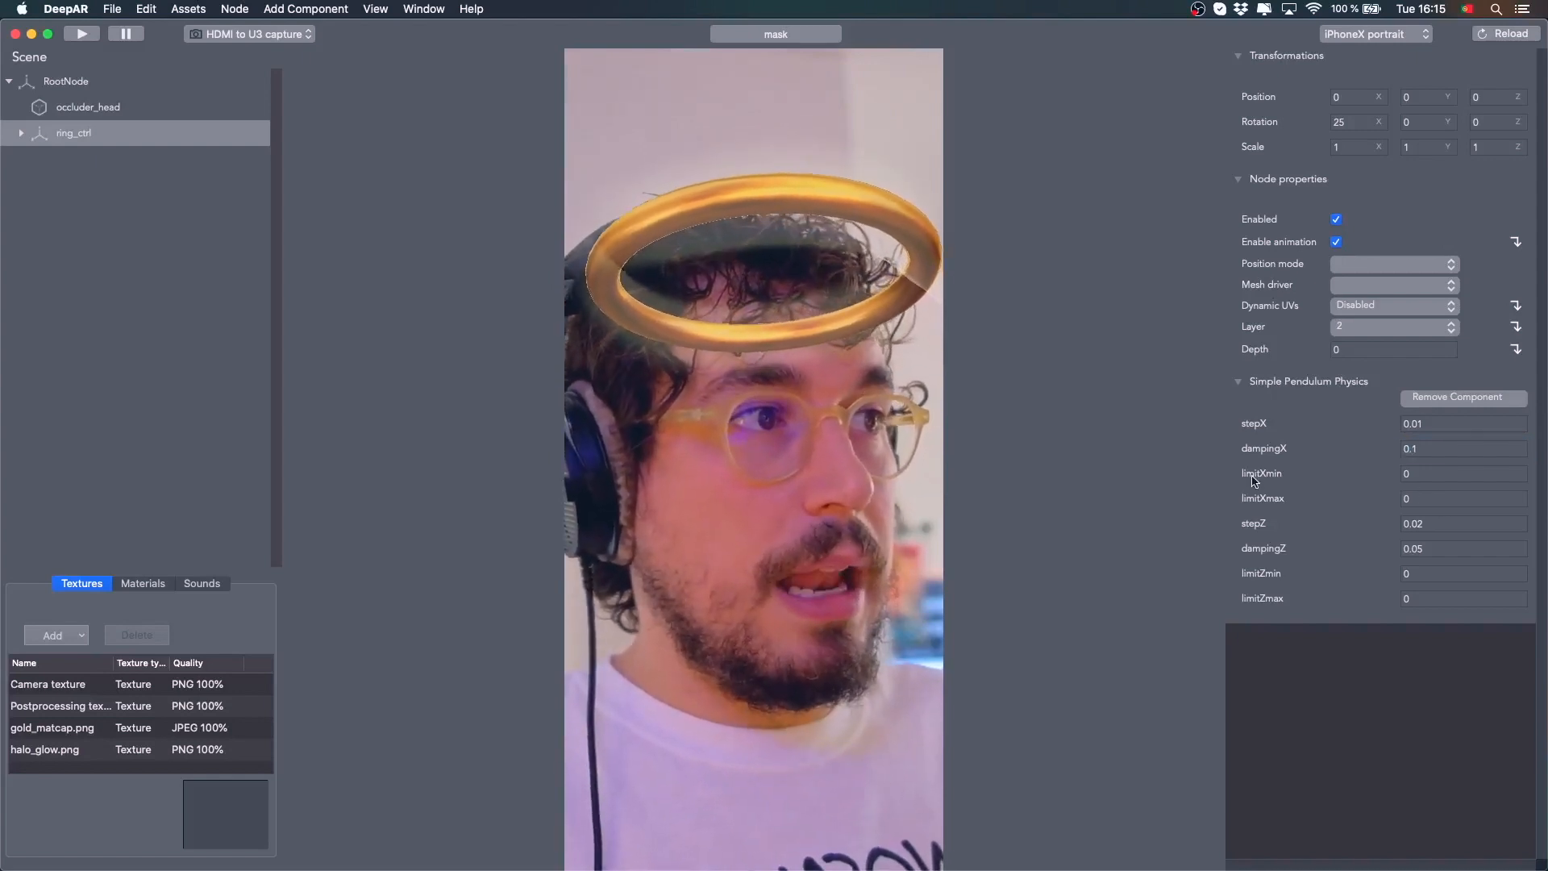
left_click(1459, 472)
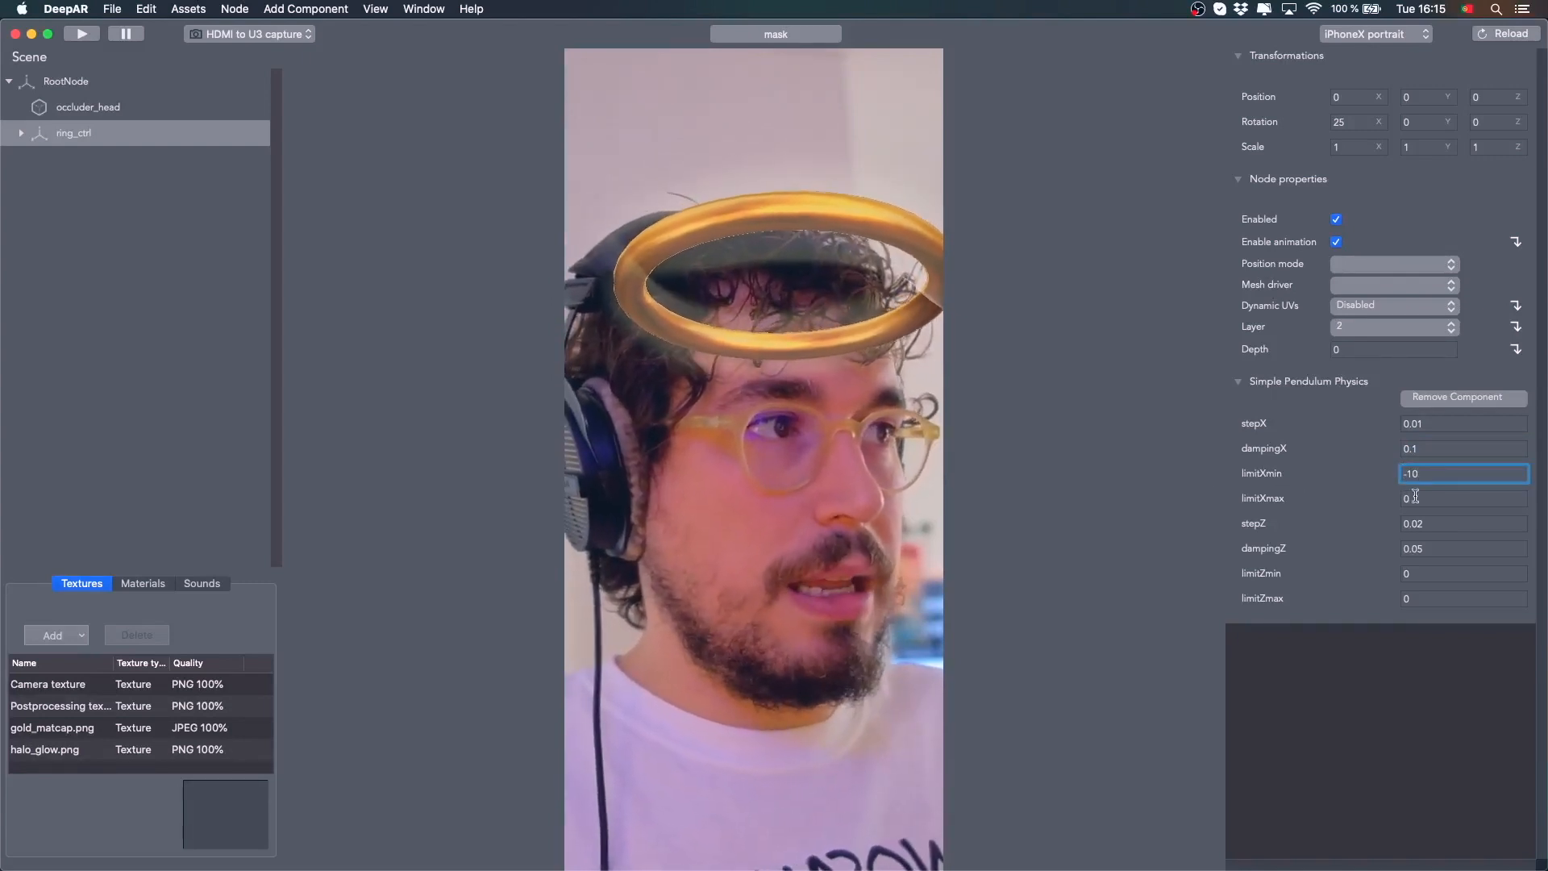
key("Return")
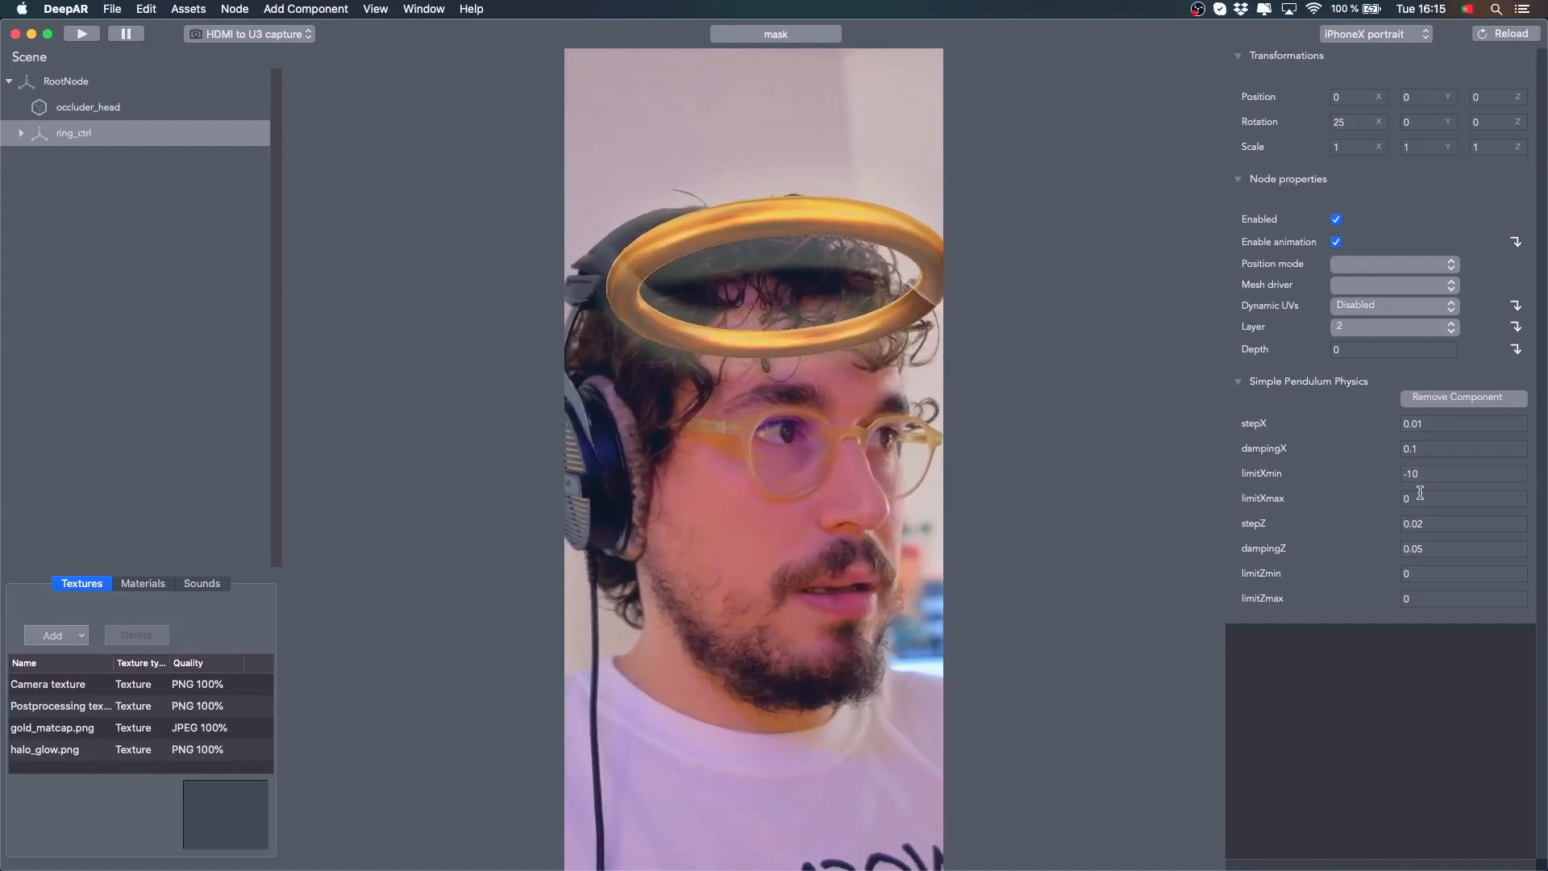
left_click(1487, 496)
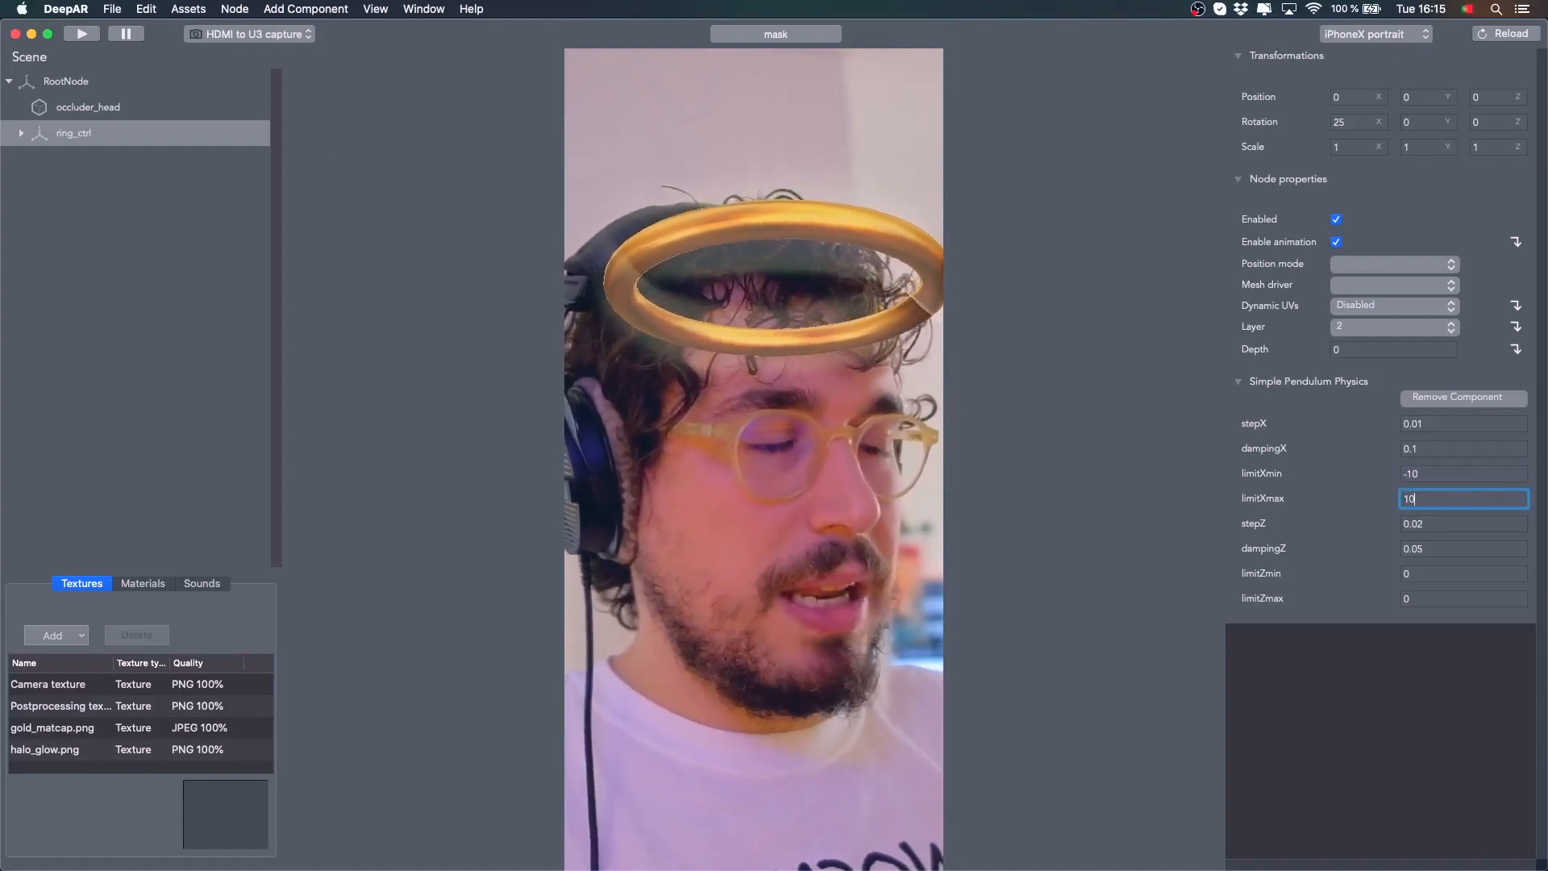
type("10")
key("Return")
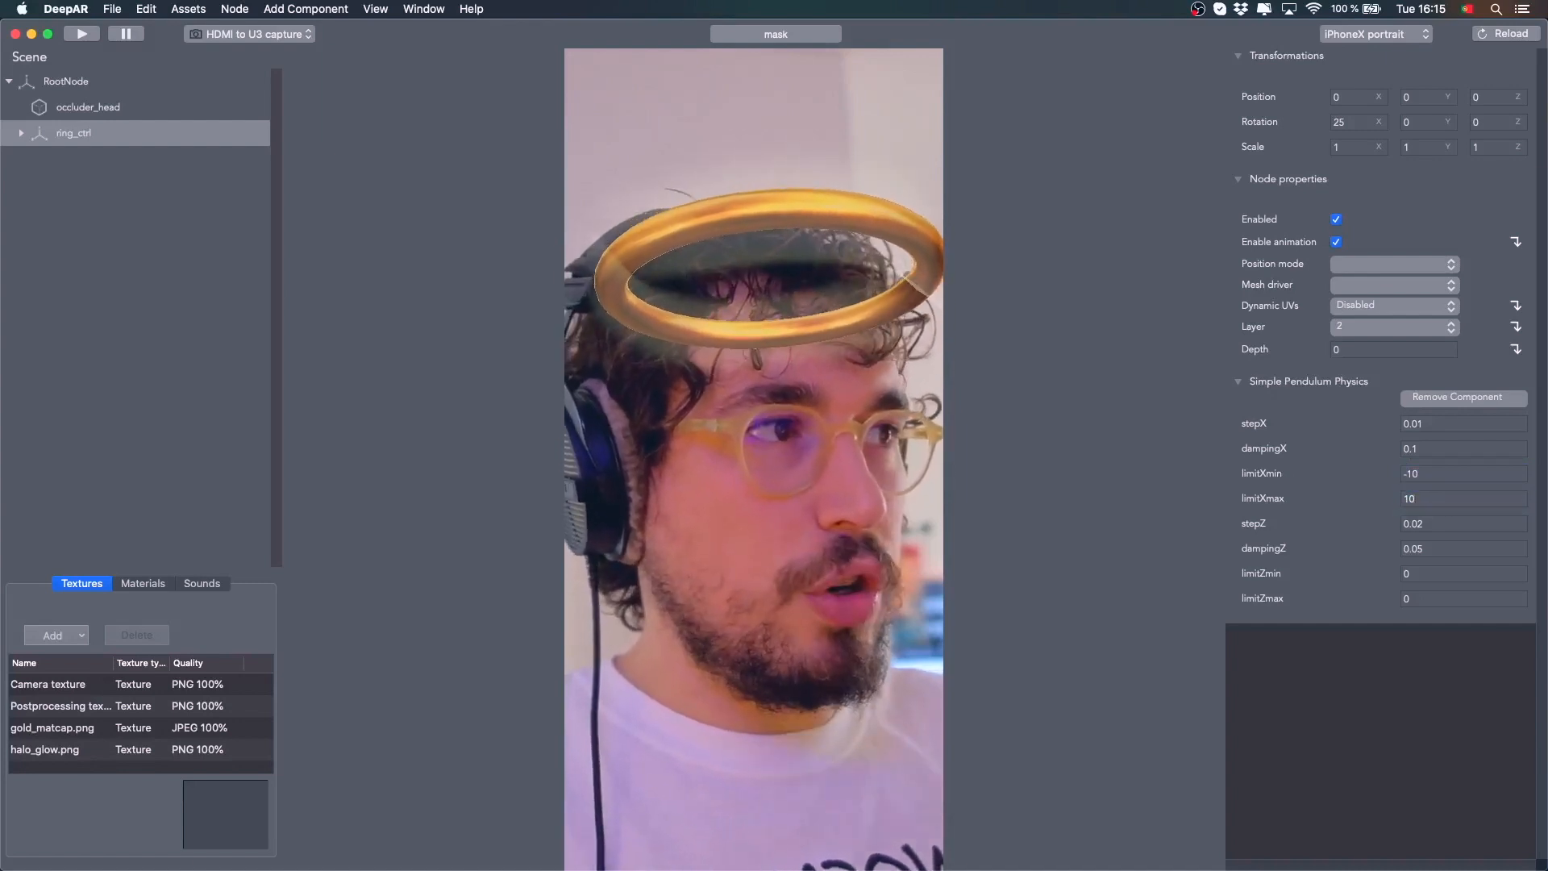
Set the pendulum's stepZ to 0.01, dampingZ to 0.1, limitZmin to -10 and limitZmax to 10
left_click(1430, 525)
key("Return")
left_click(1469, 548)
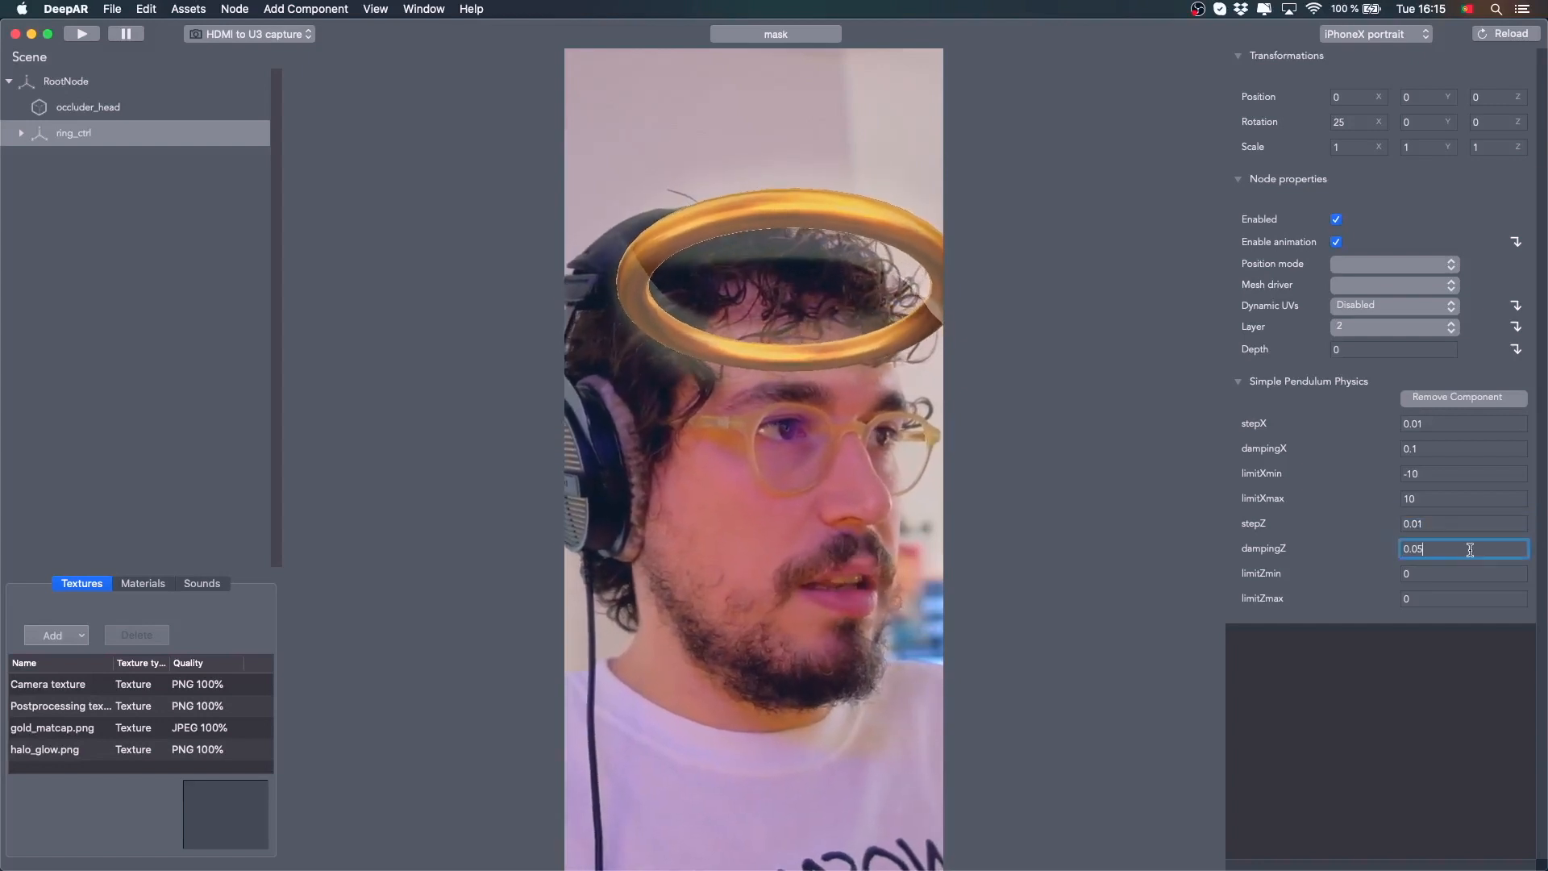
key("Return")
left_click(1436, 573)
type("-1")
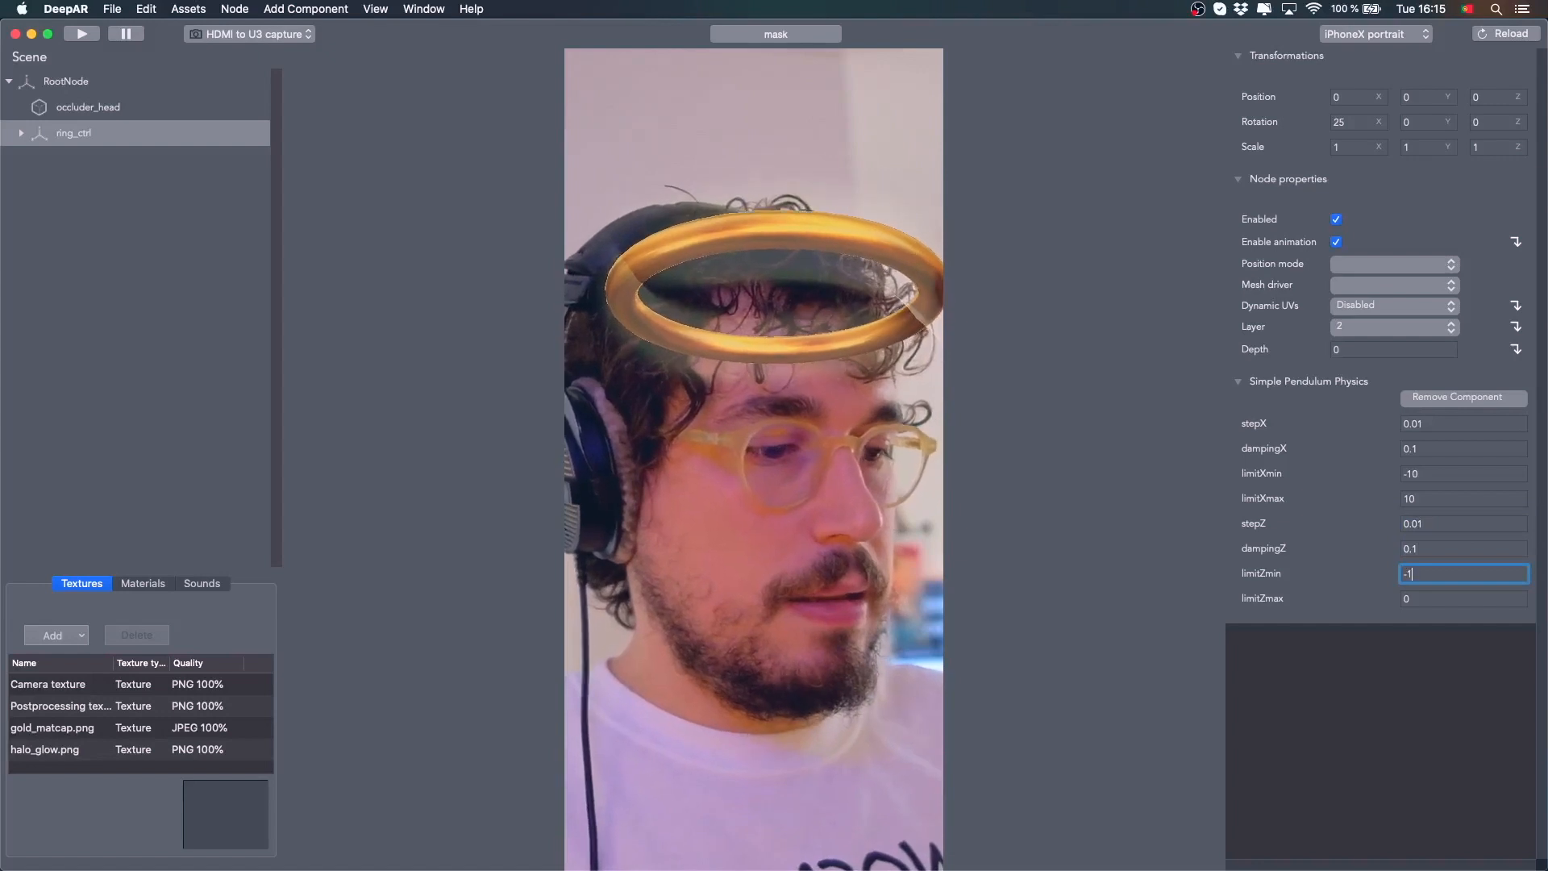
type("0")
key("Return")
left_click(1428, 603)
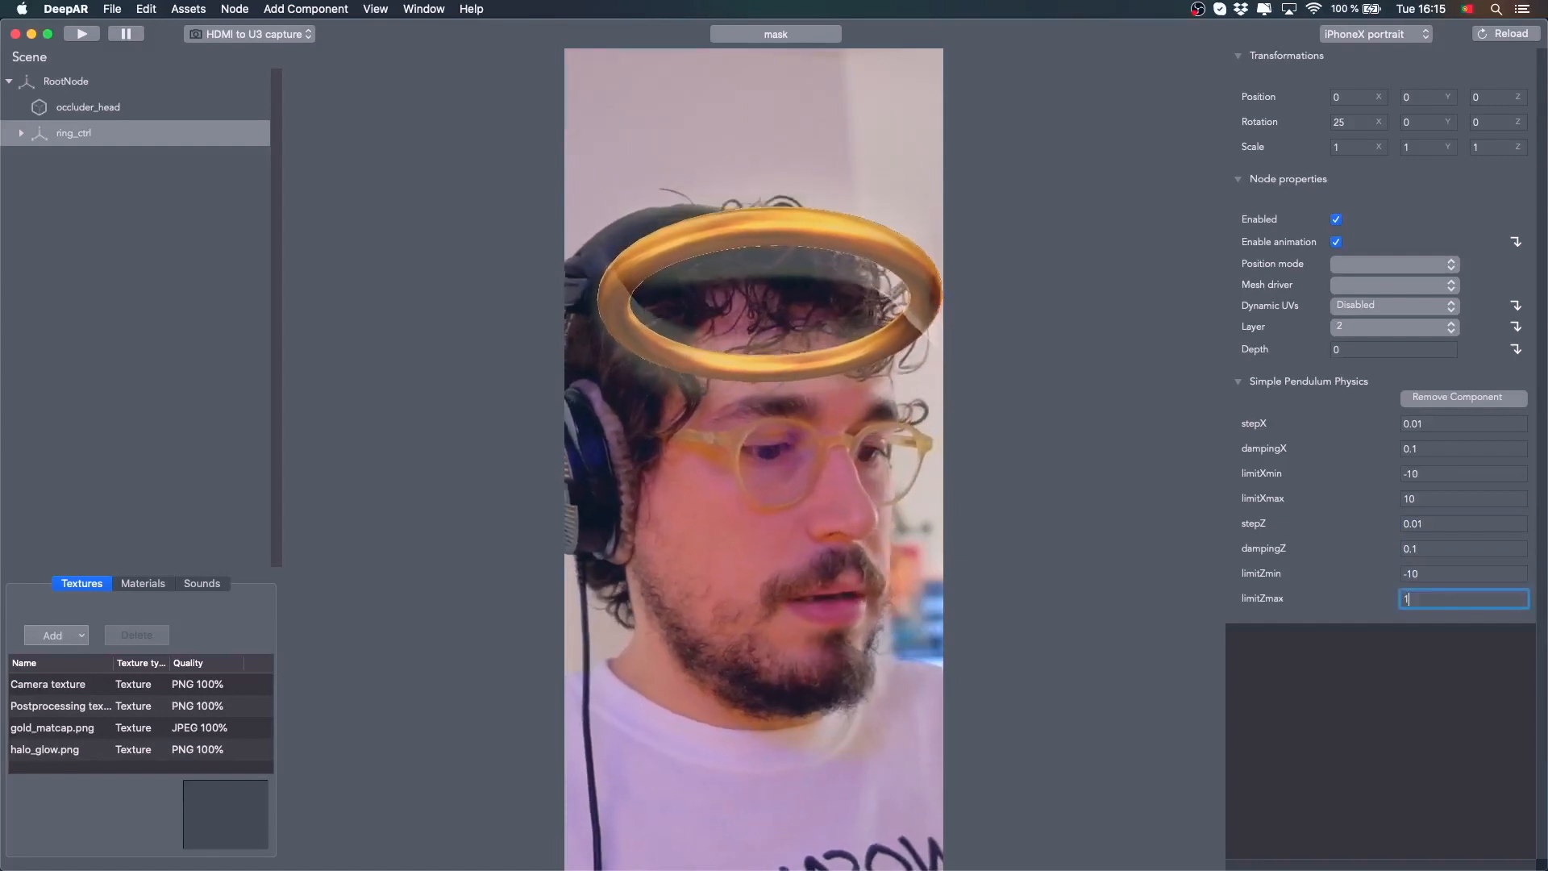
type("10")
key("Return")
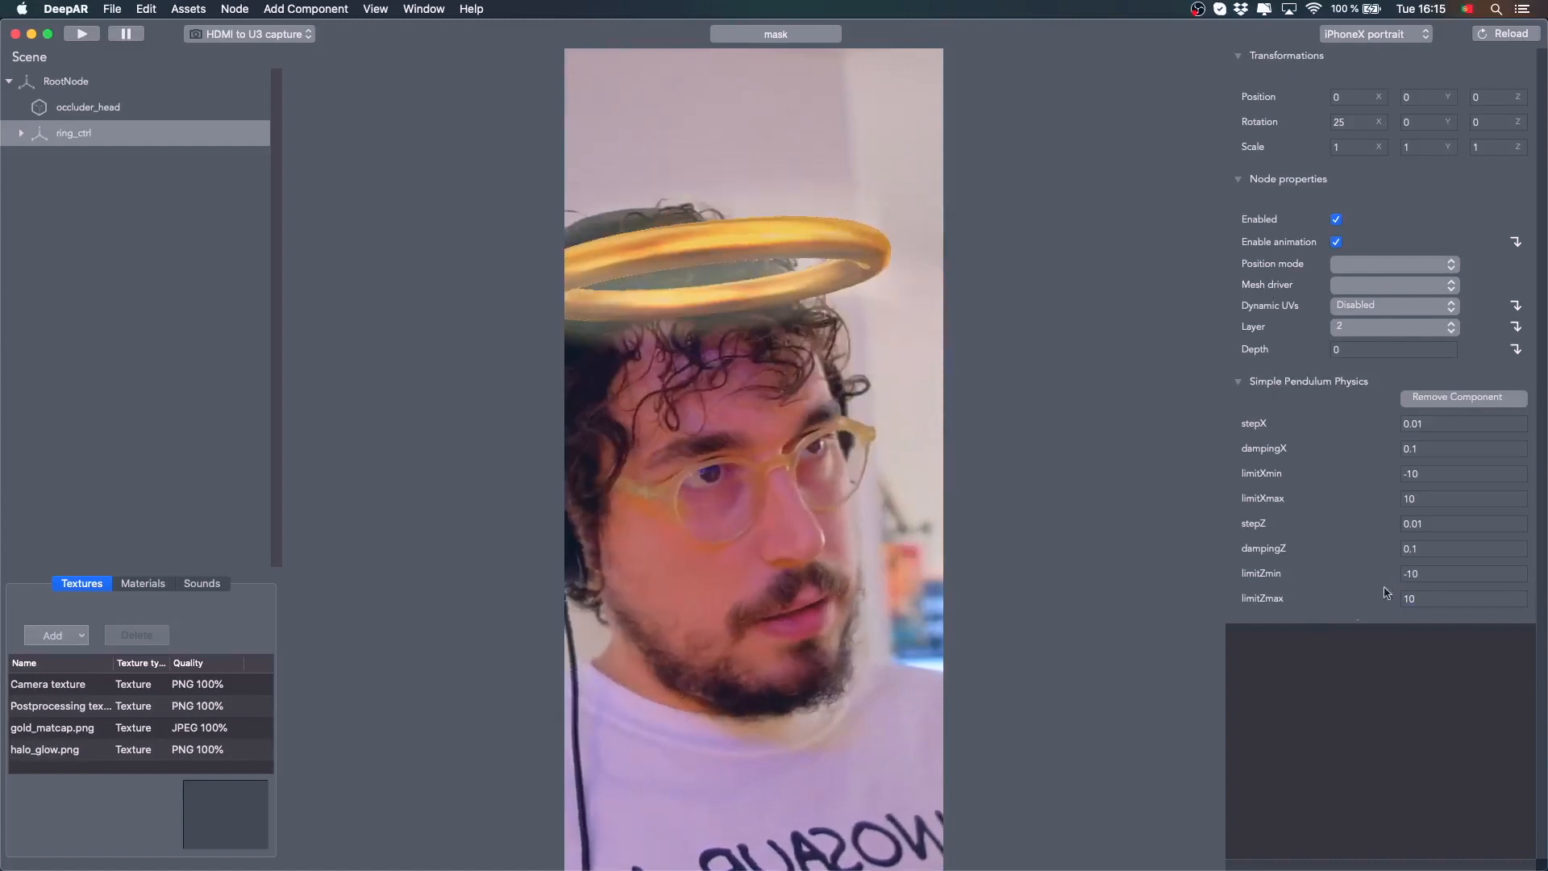
Widen the pendulum limits: limitXmin and limitZmin to -20, limitXmax and limitZmax to 20
left_click(1444, 498)
left_click(1438, 473)
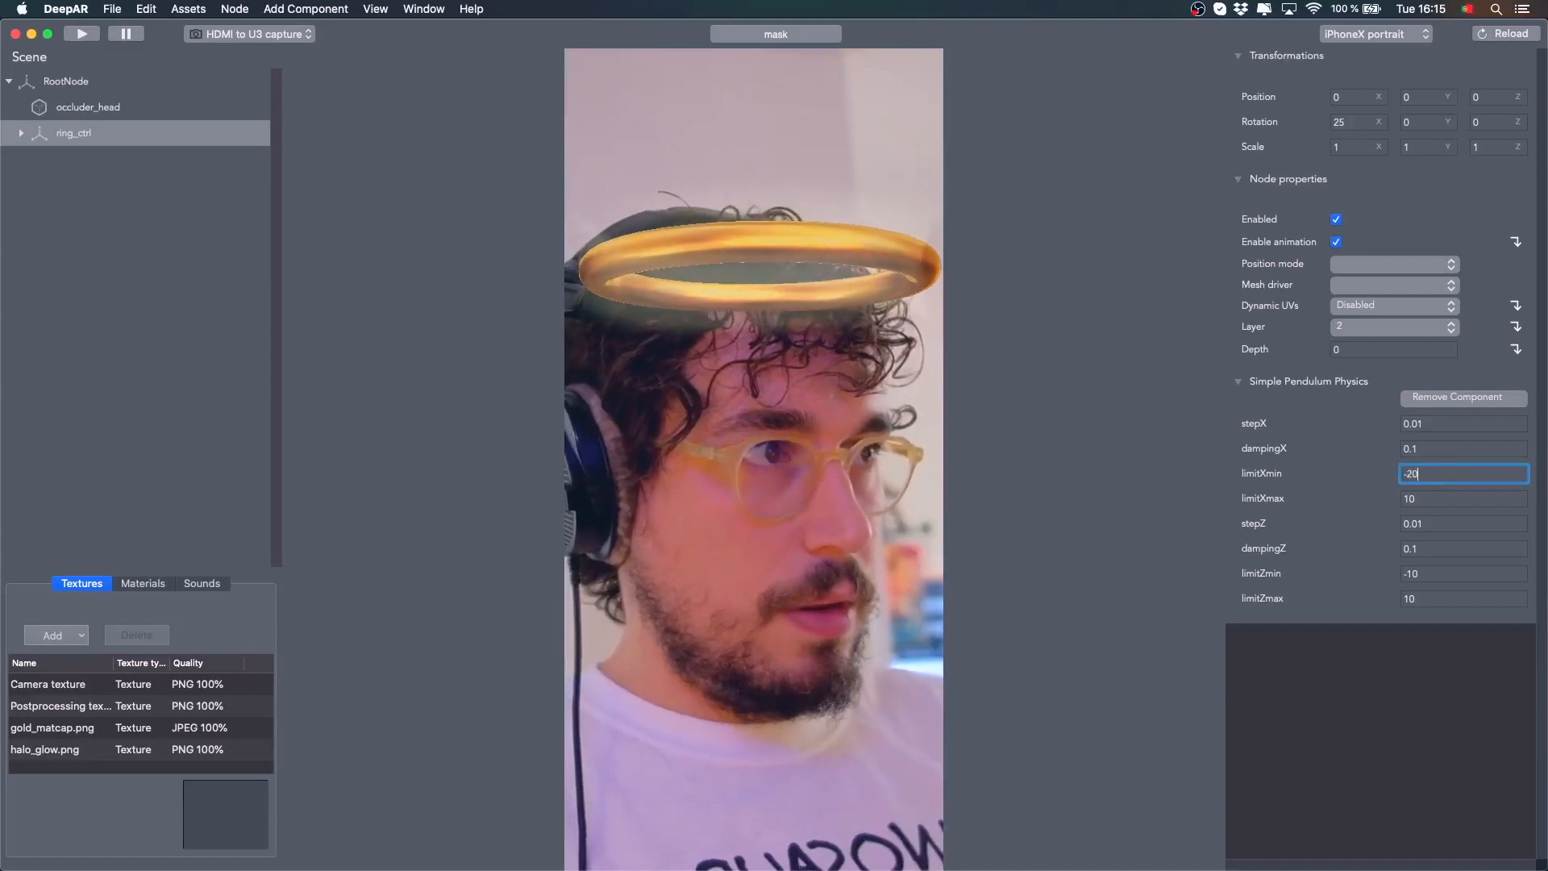
key("Tab")
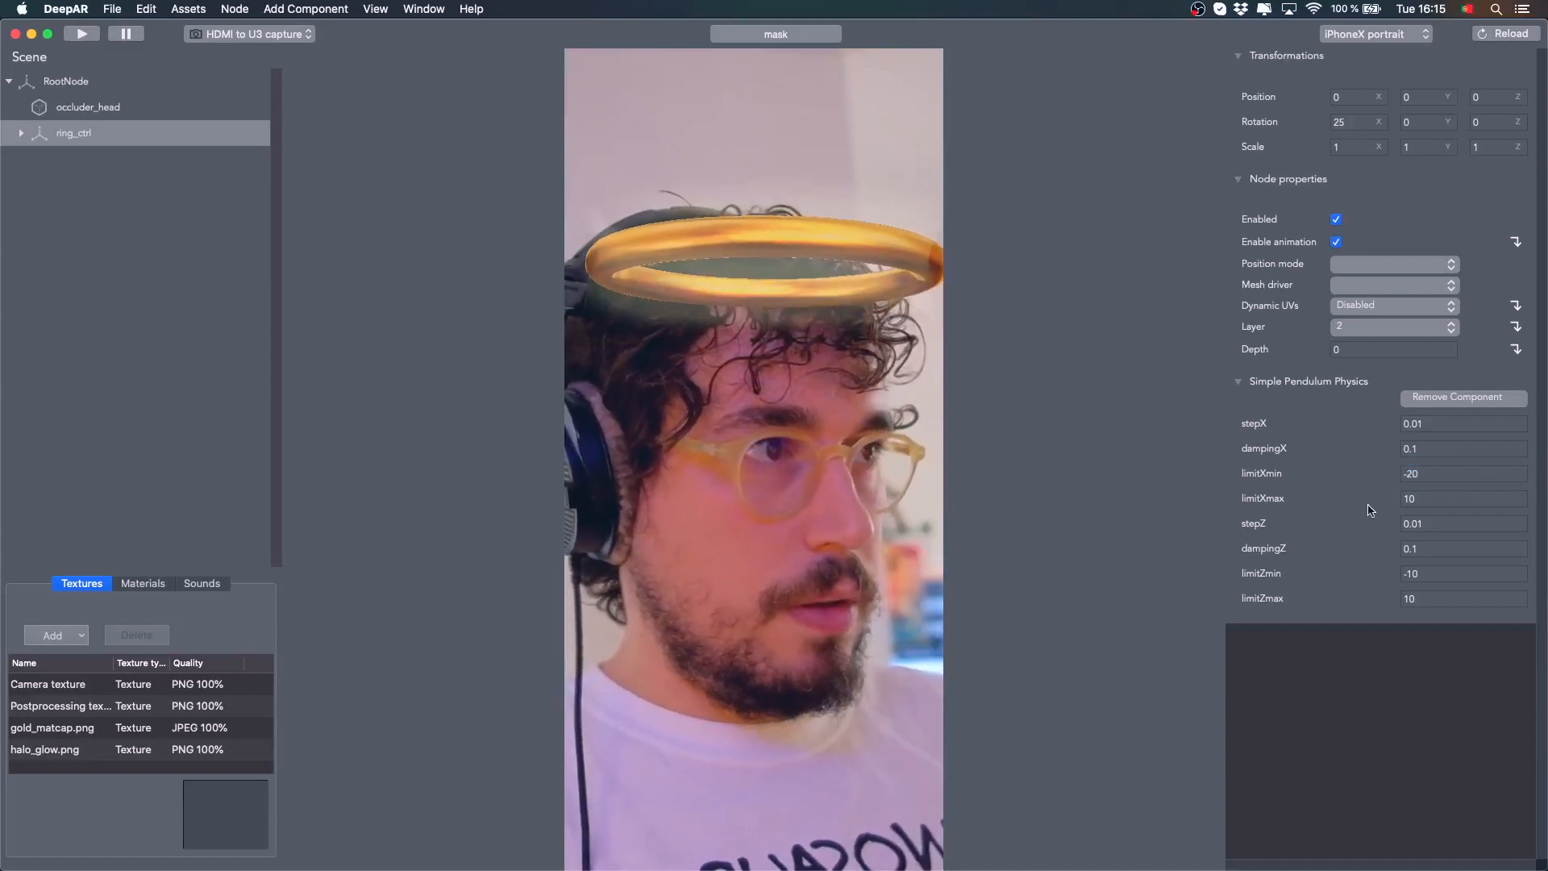
left_click_drag(1436, 499, 1350, 499)
key("Return")
left_click(1413, 572)
type("-20")
key("Return")
left_click(1435, 604)
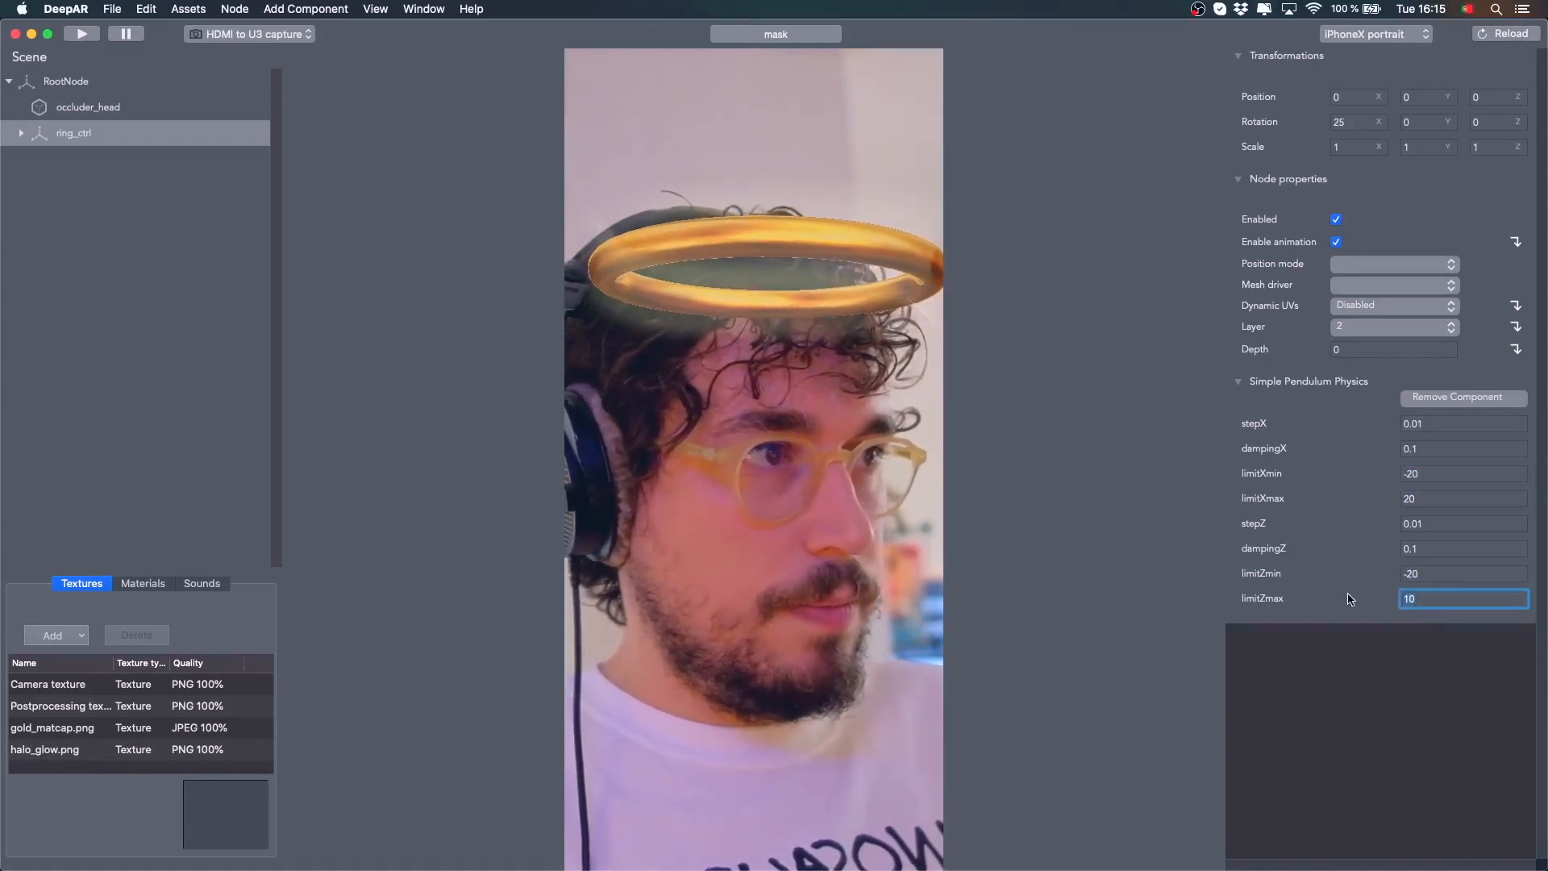
key("Return")
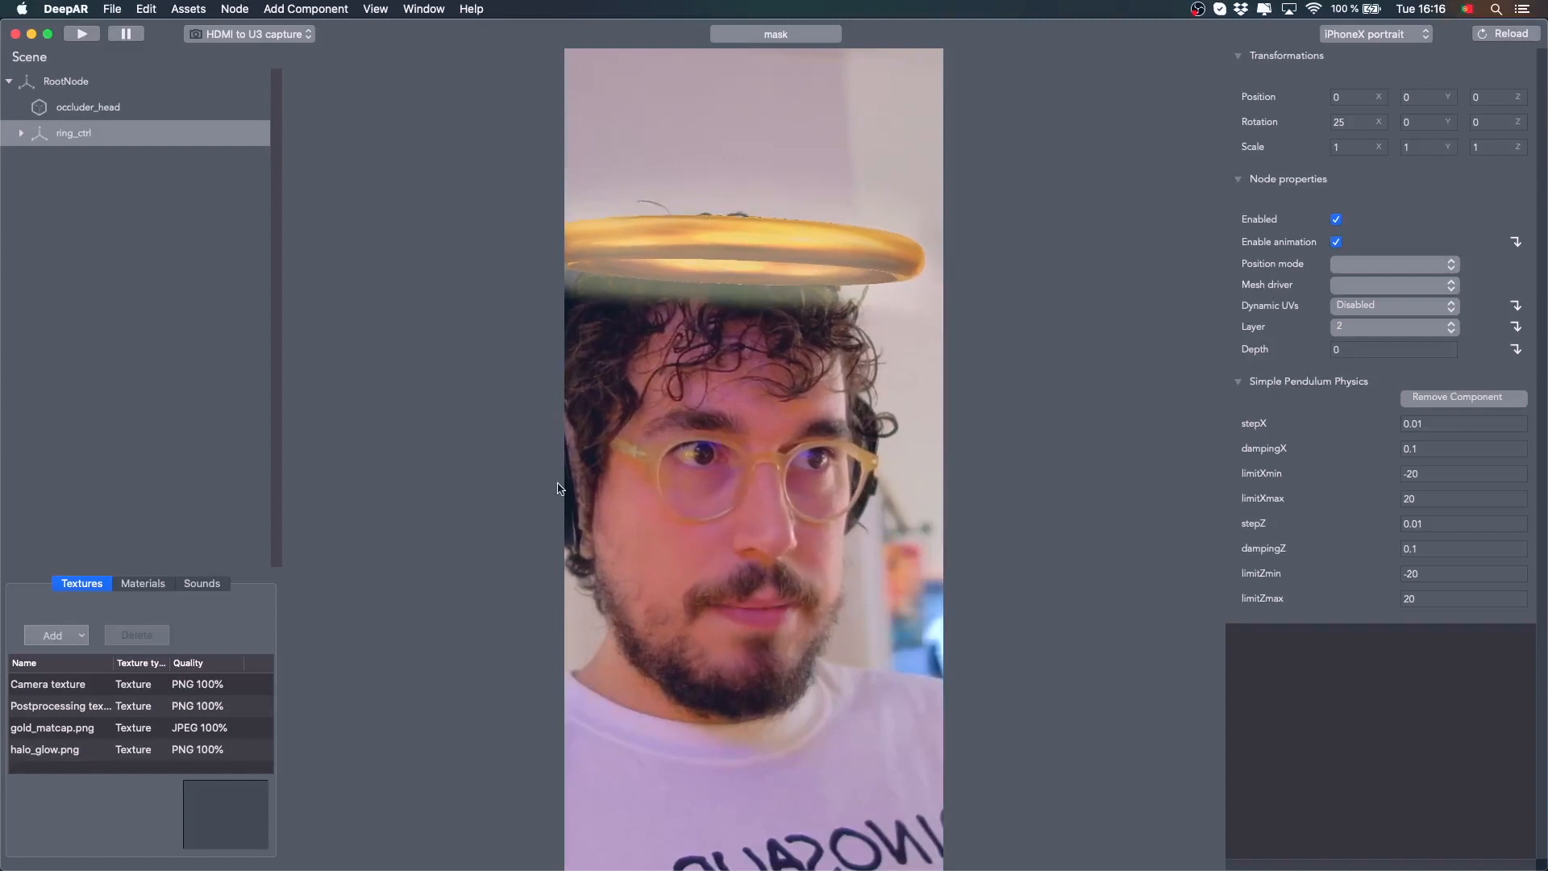
Select occluder_head and switch its shader to Simple Morph
left_click(107, 112)
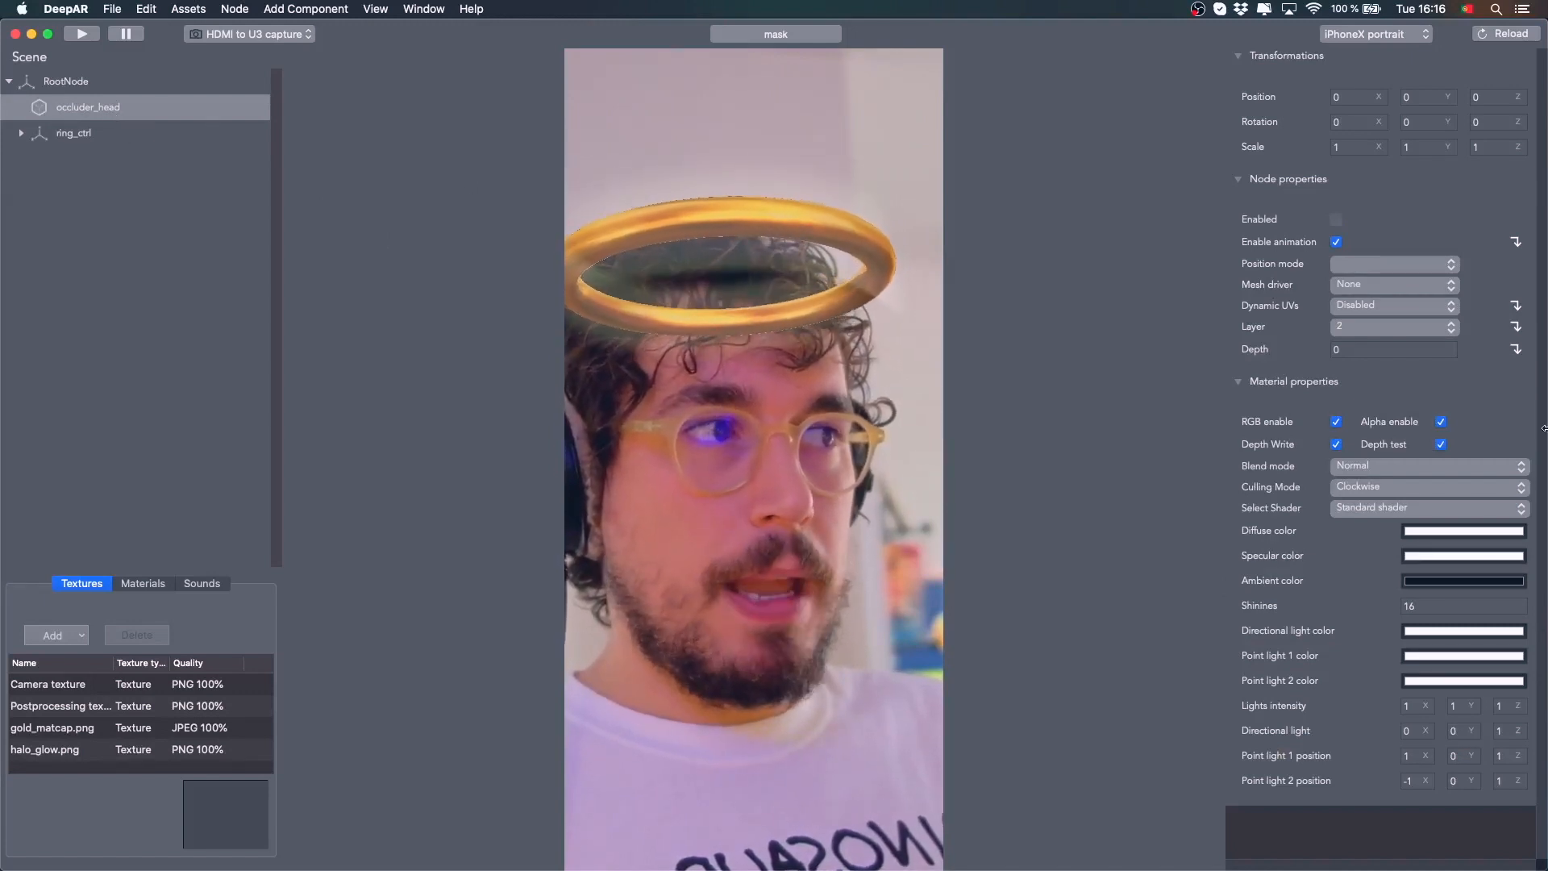
left_click(1521, 508)
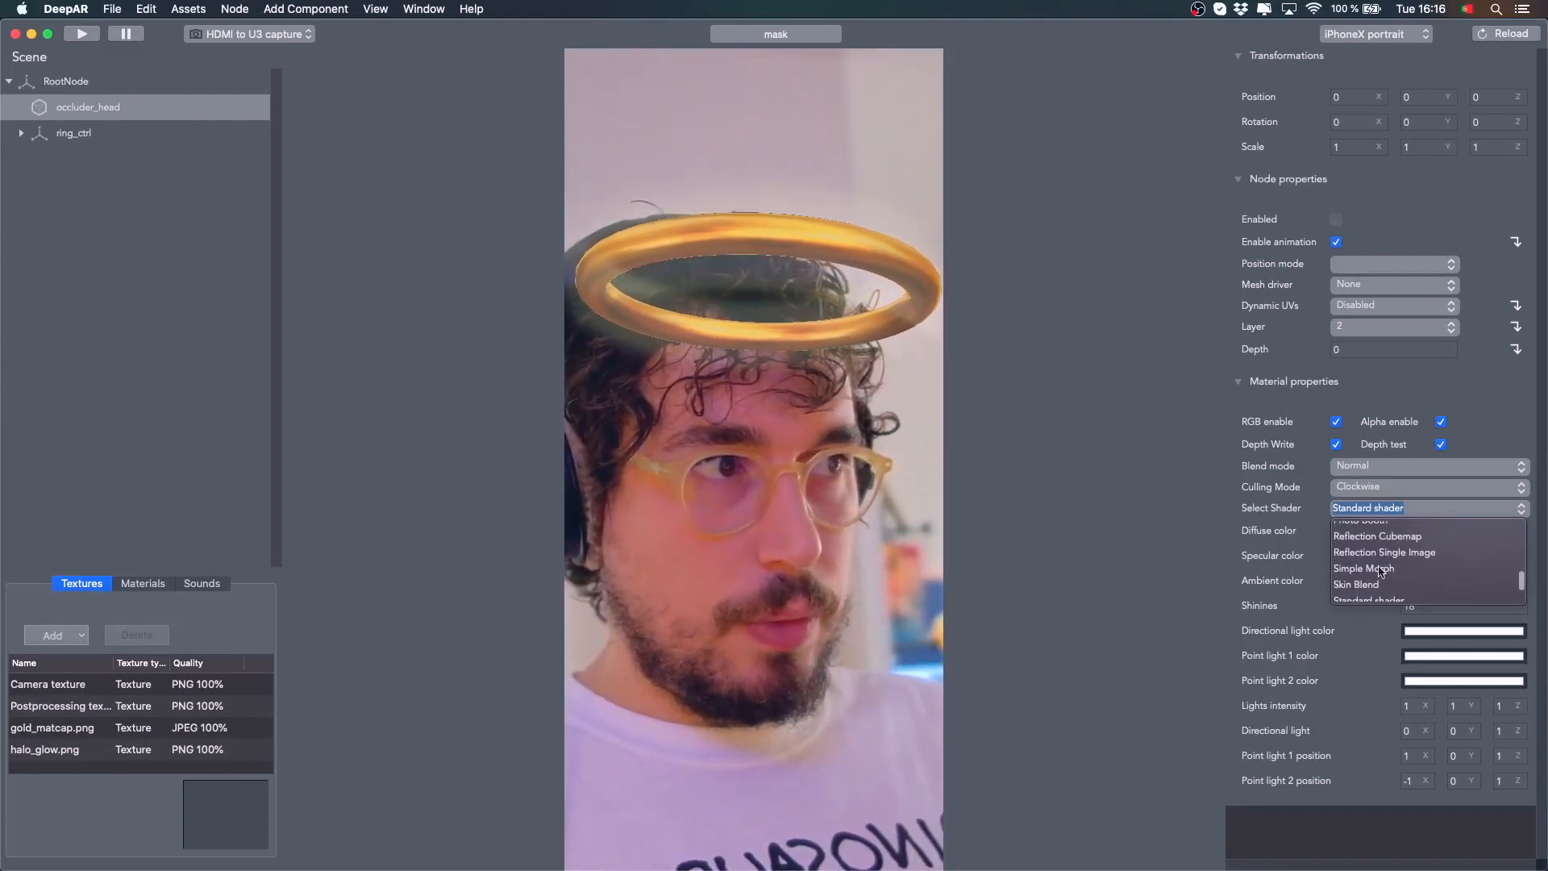
left_click(1387, 572)
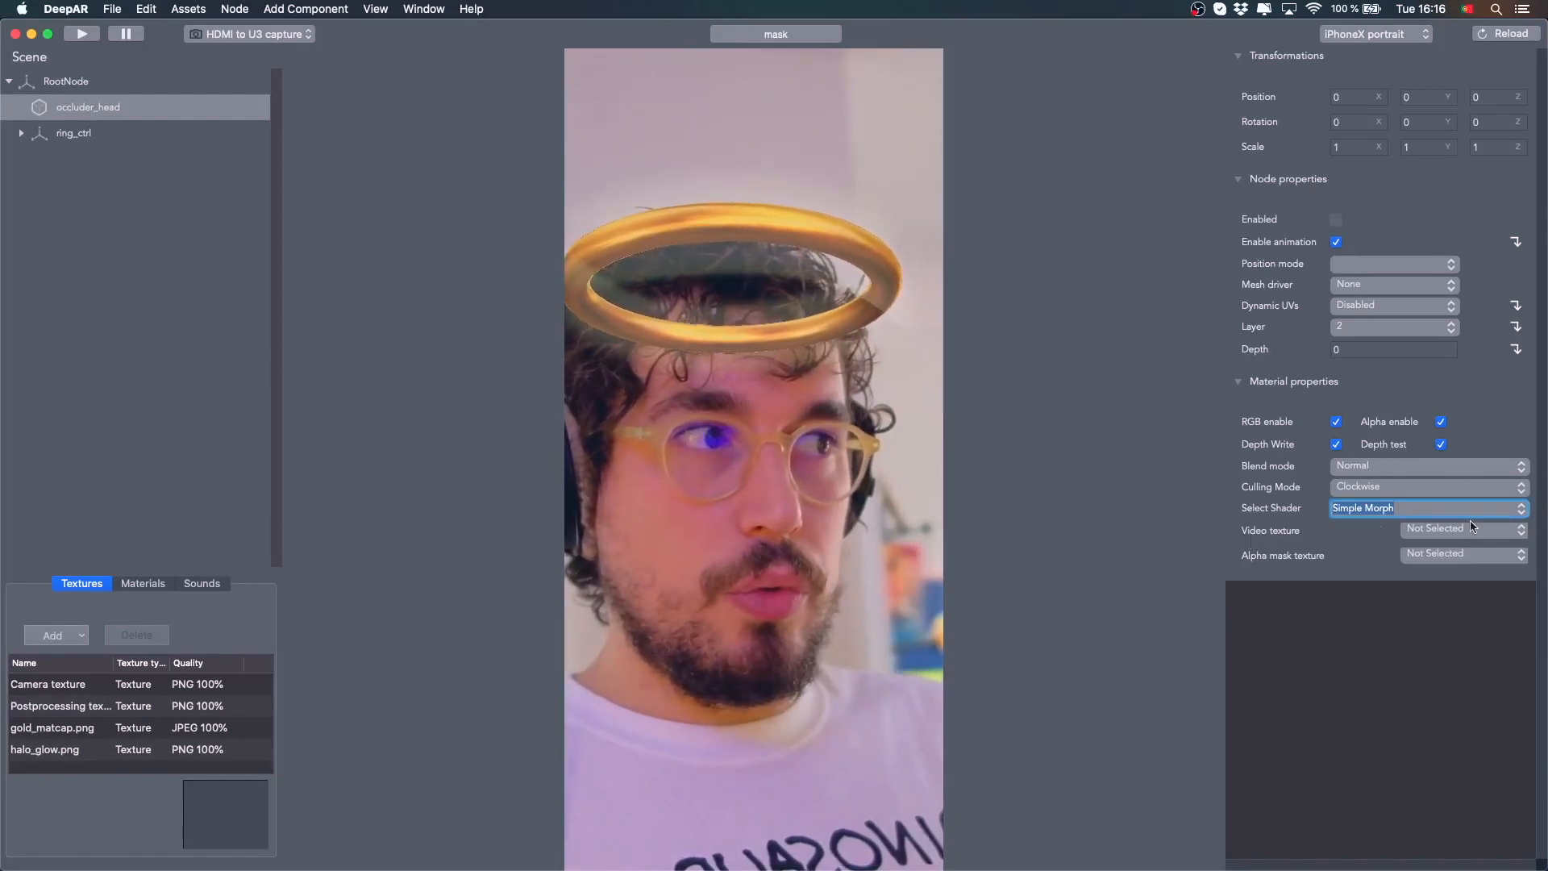
Assign gold_matcap.png as occluder_head's video texture and enable the node
left_click(1521, 533)
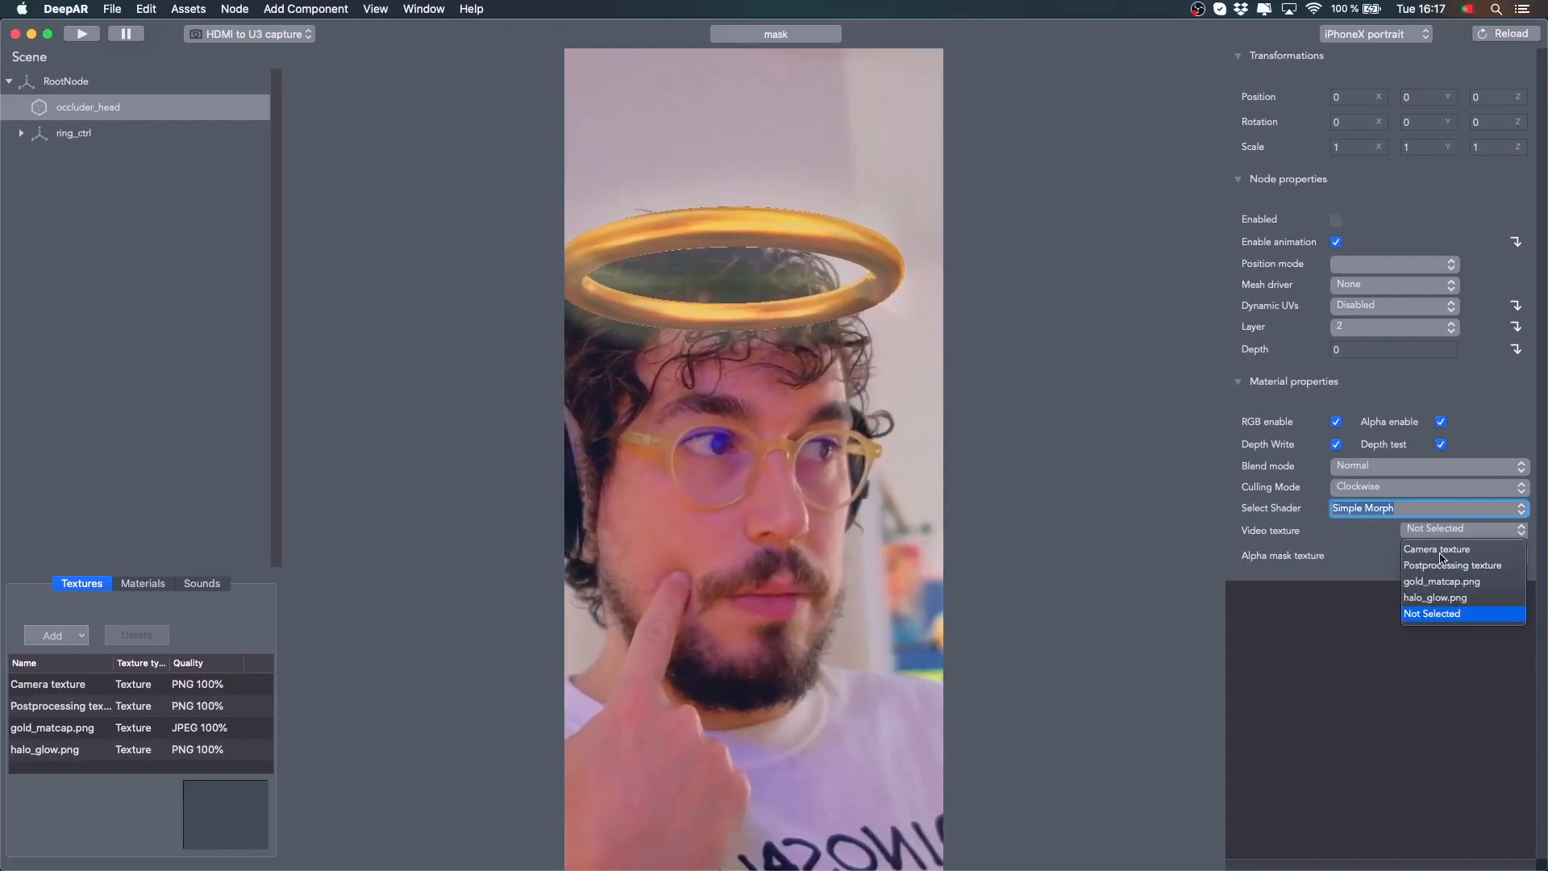
left_click(1442, 582)
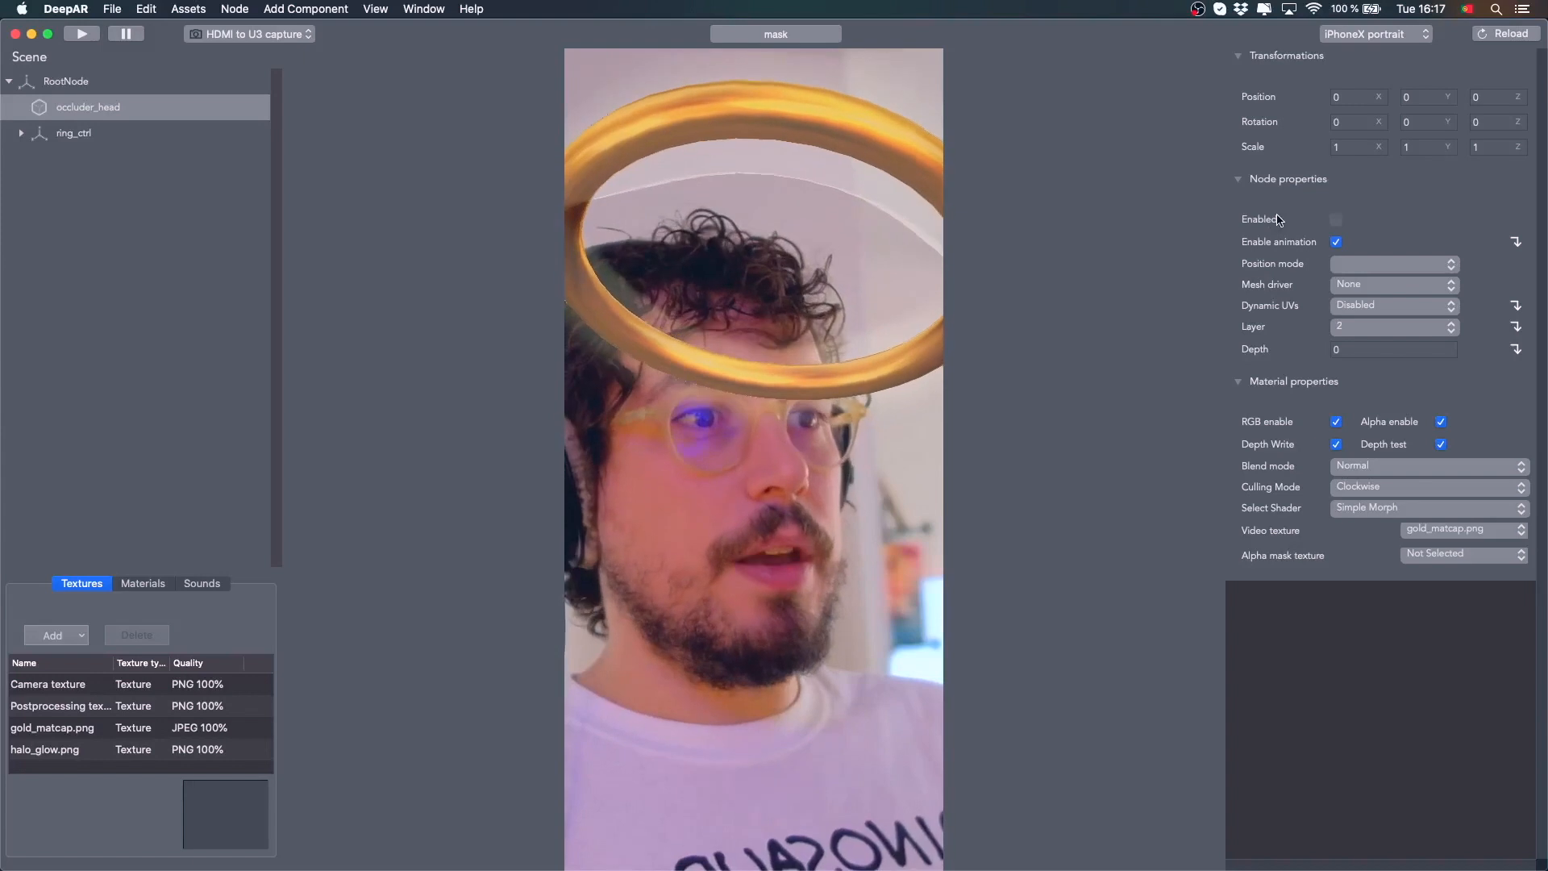
left_click(1336, 220)
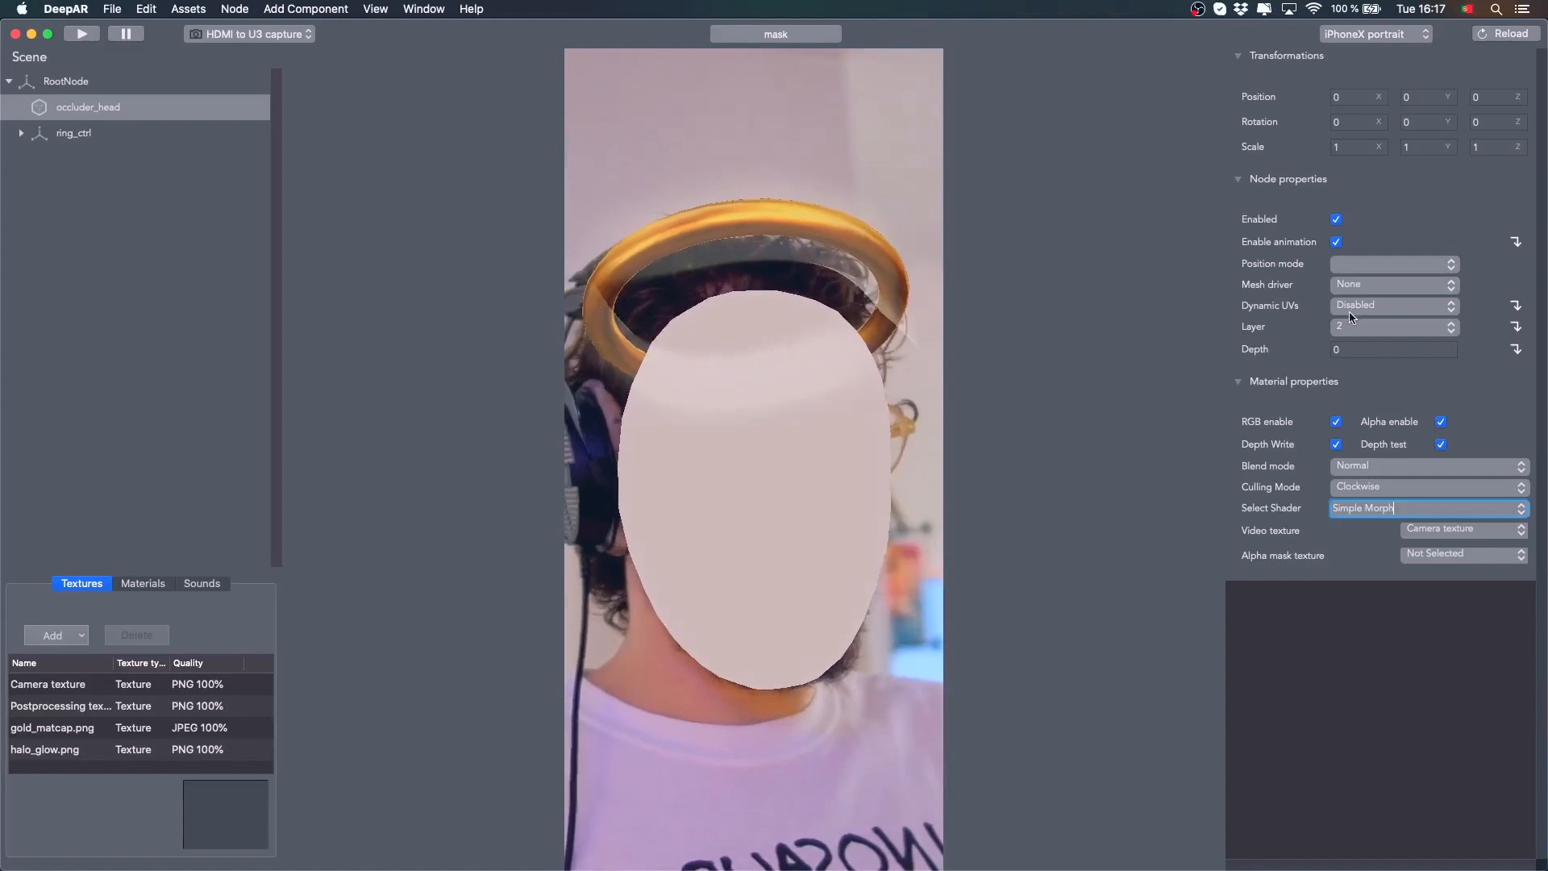
Set occluder_head's Dynamic UVs to Camera texture UV2
left_click(1449, 306)
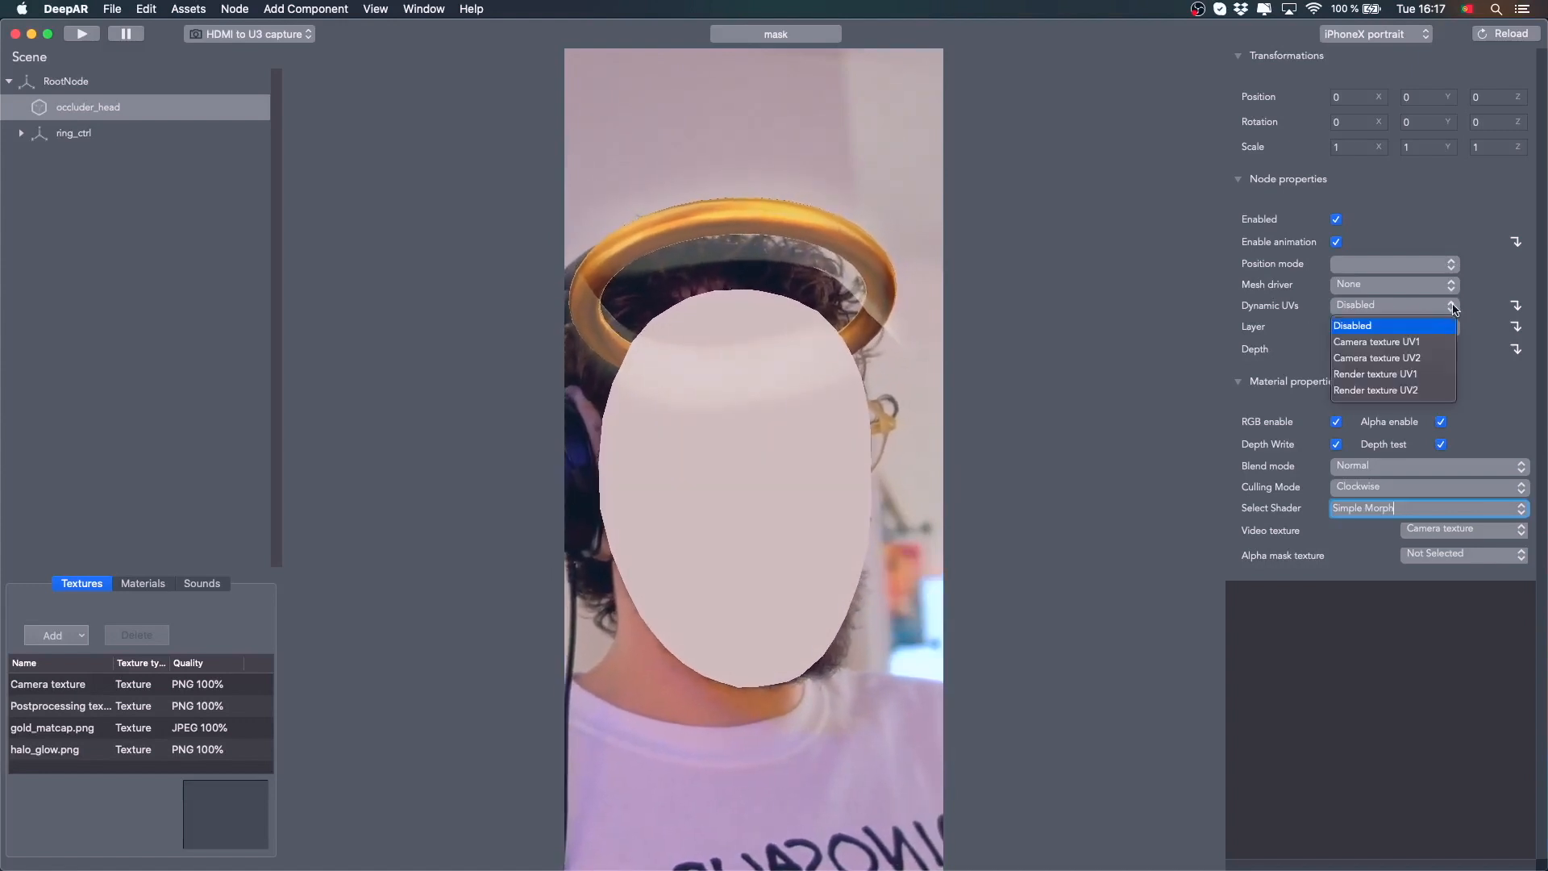
left_click(1418, 360)
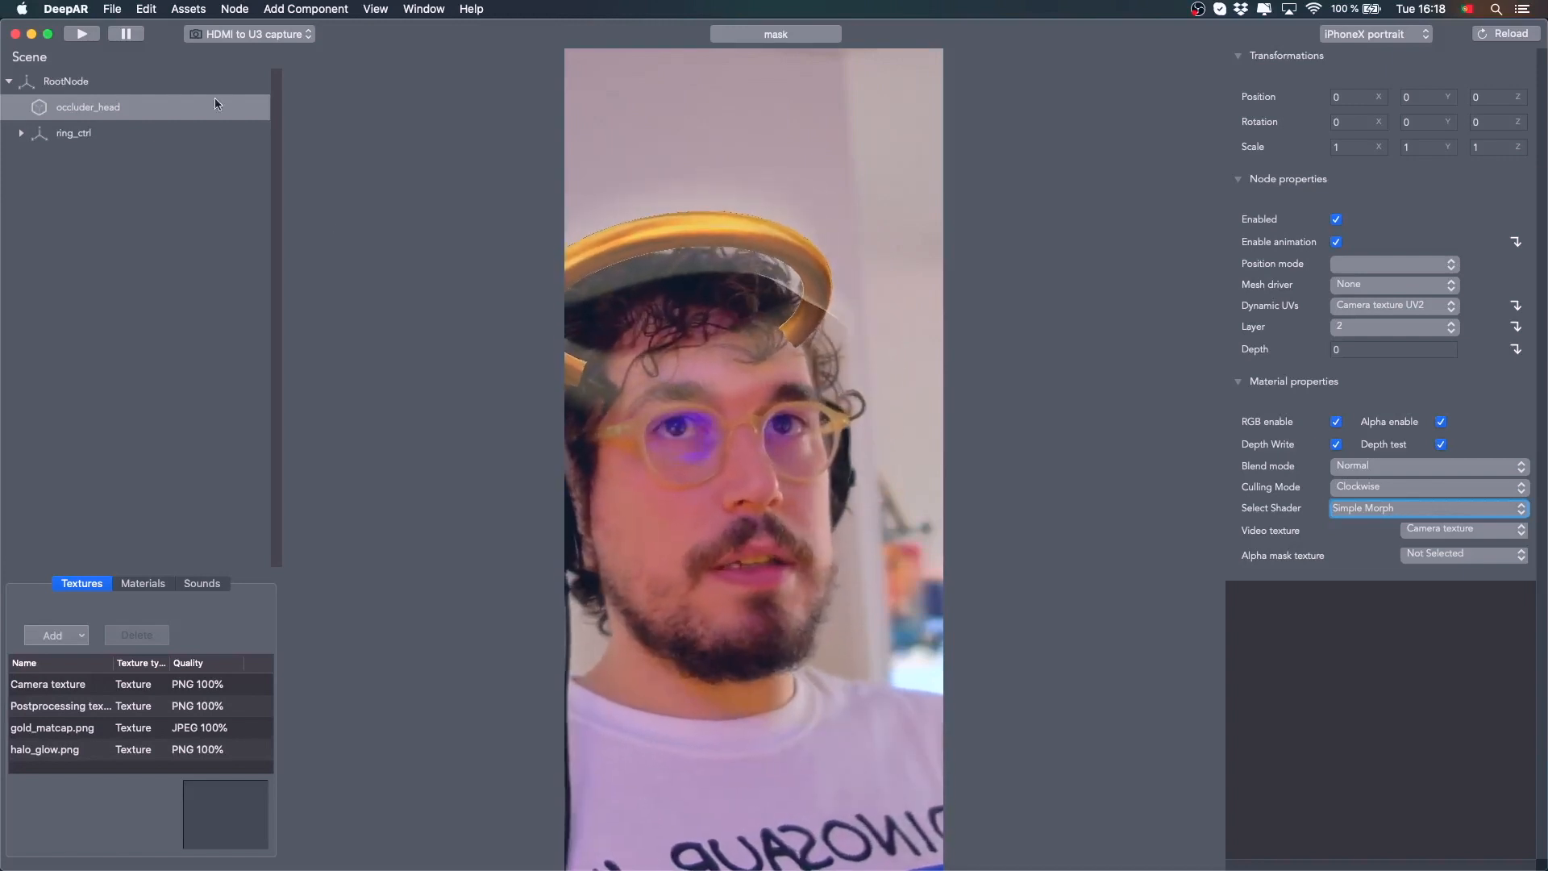
Expand ring_ctrl, select glow2 and set its layer to 1
left_click(22, 133)
left_click(80, 190)
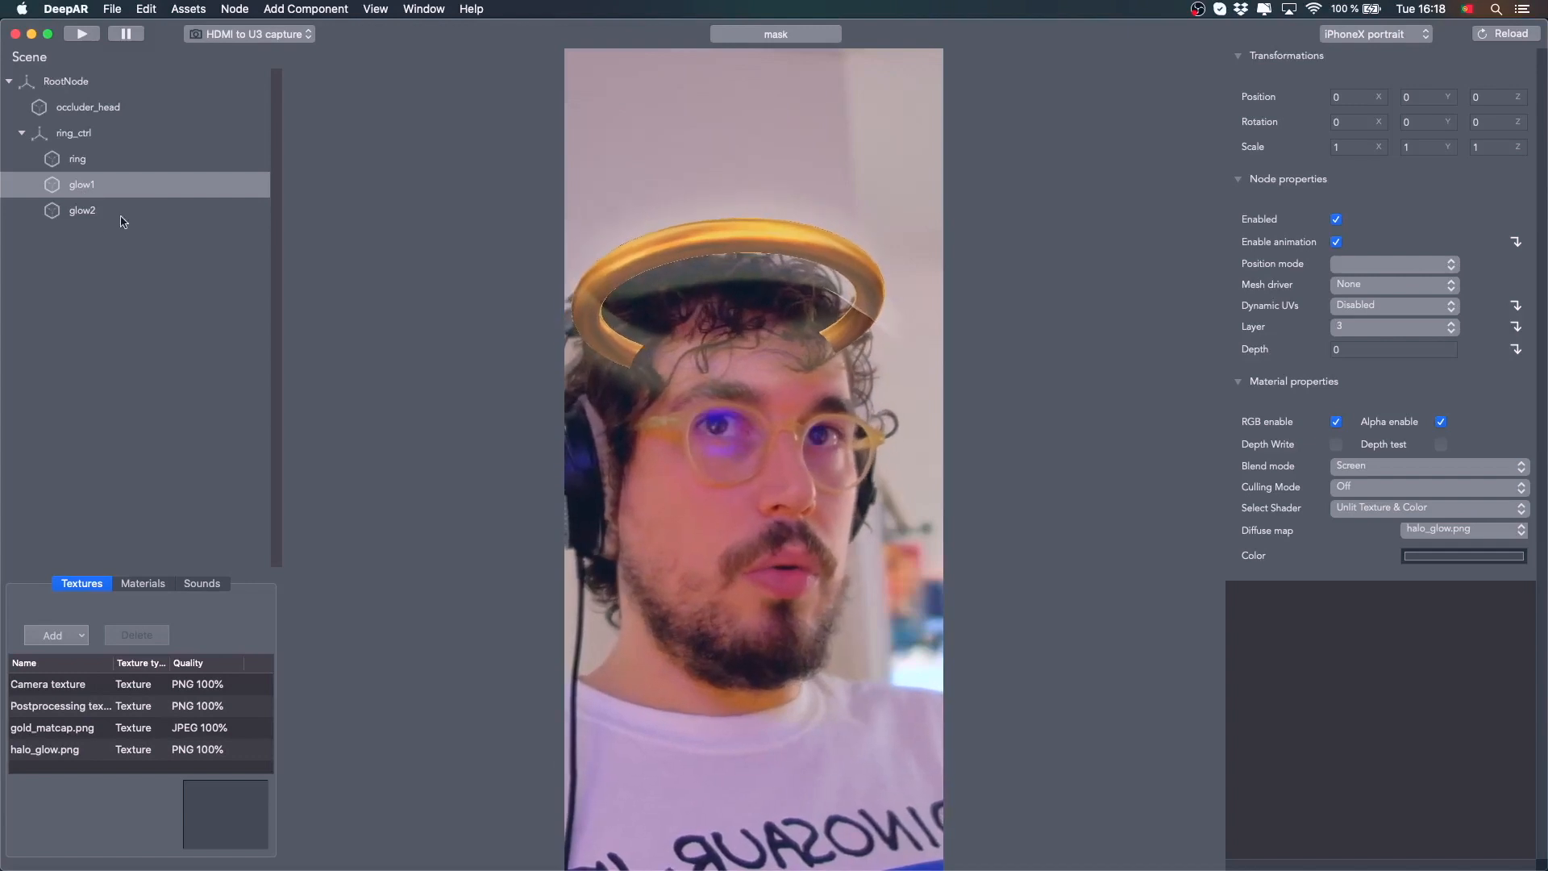
left_click(82, 212)
left_click(1451, 330)
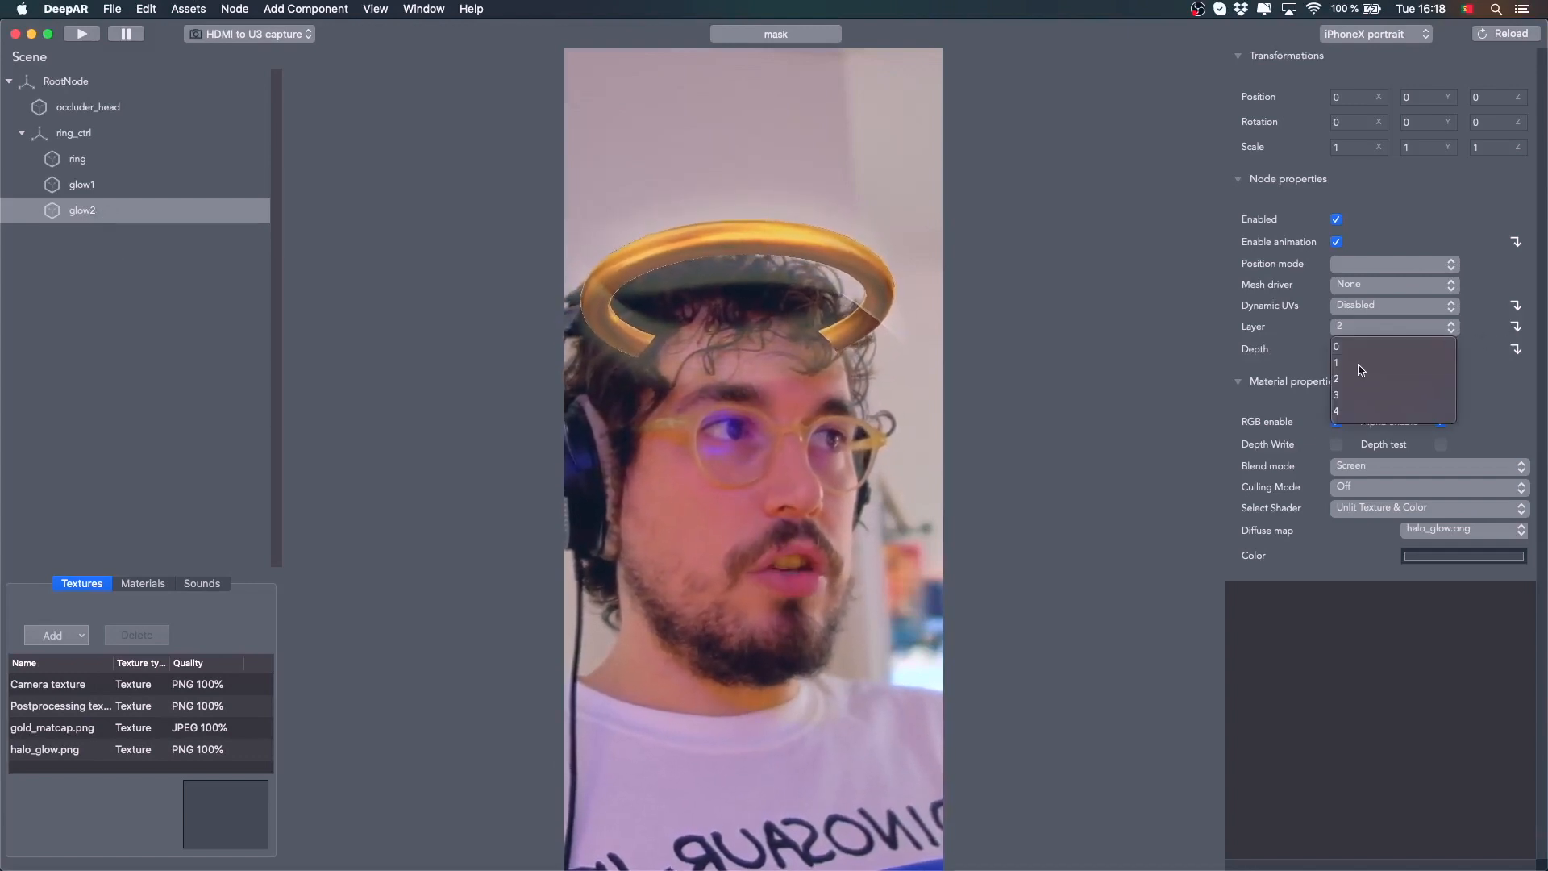
left_click(1451, 330)
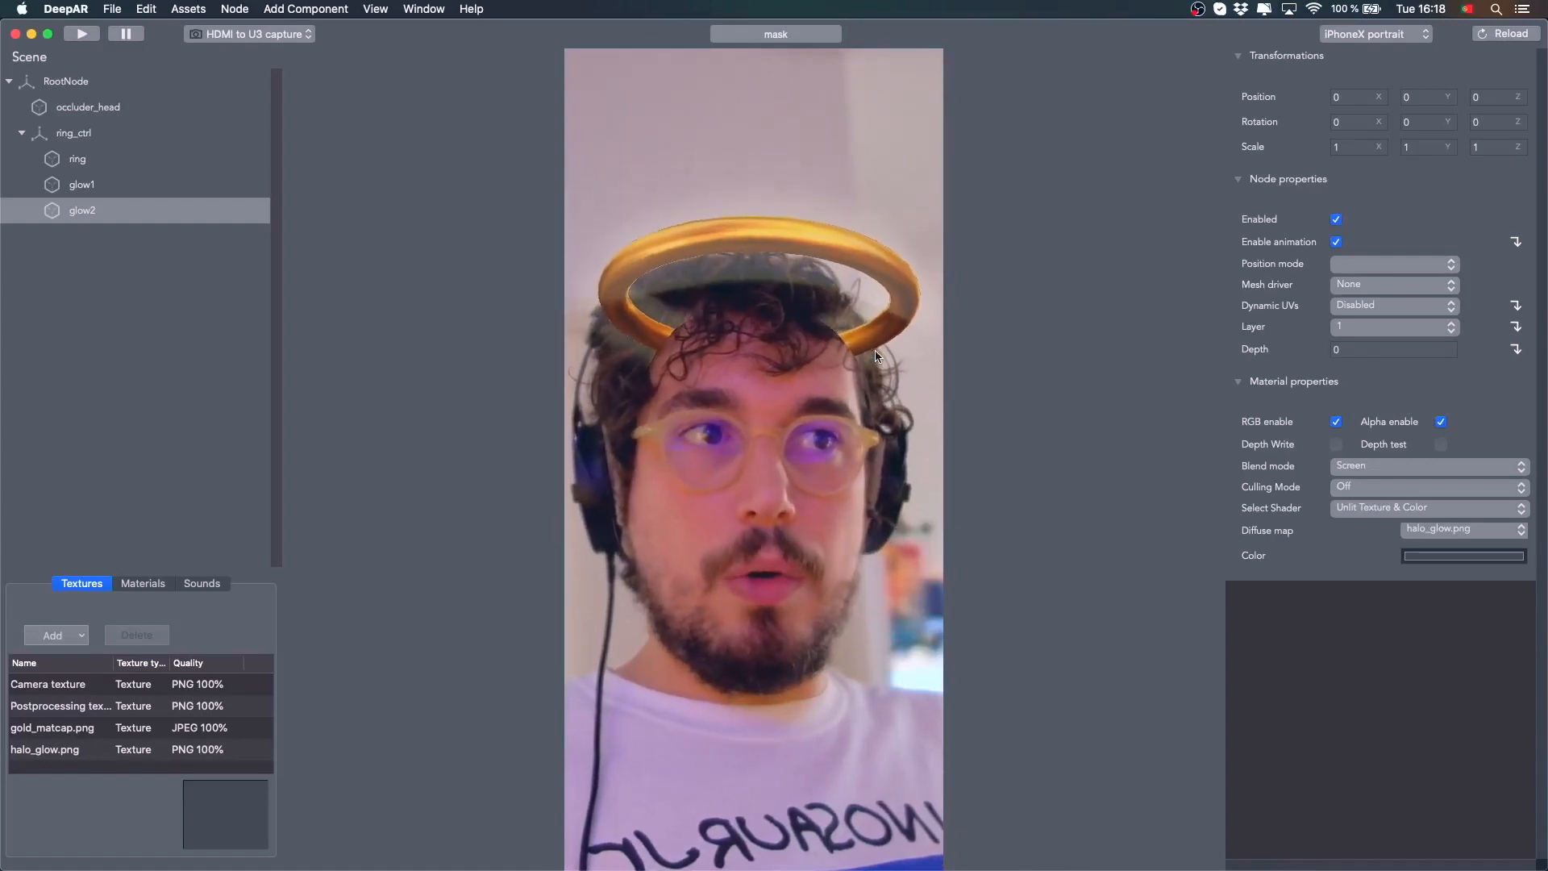
Switch to Finder and view the Halo Filter project folder
left_click(104, 117)
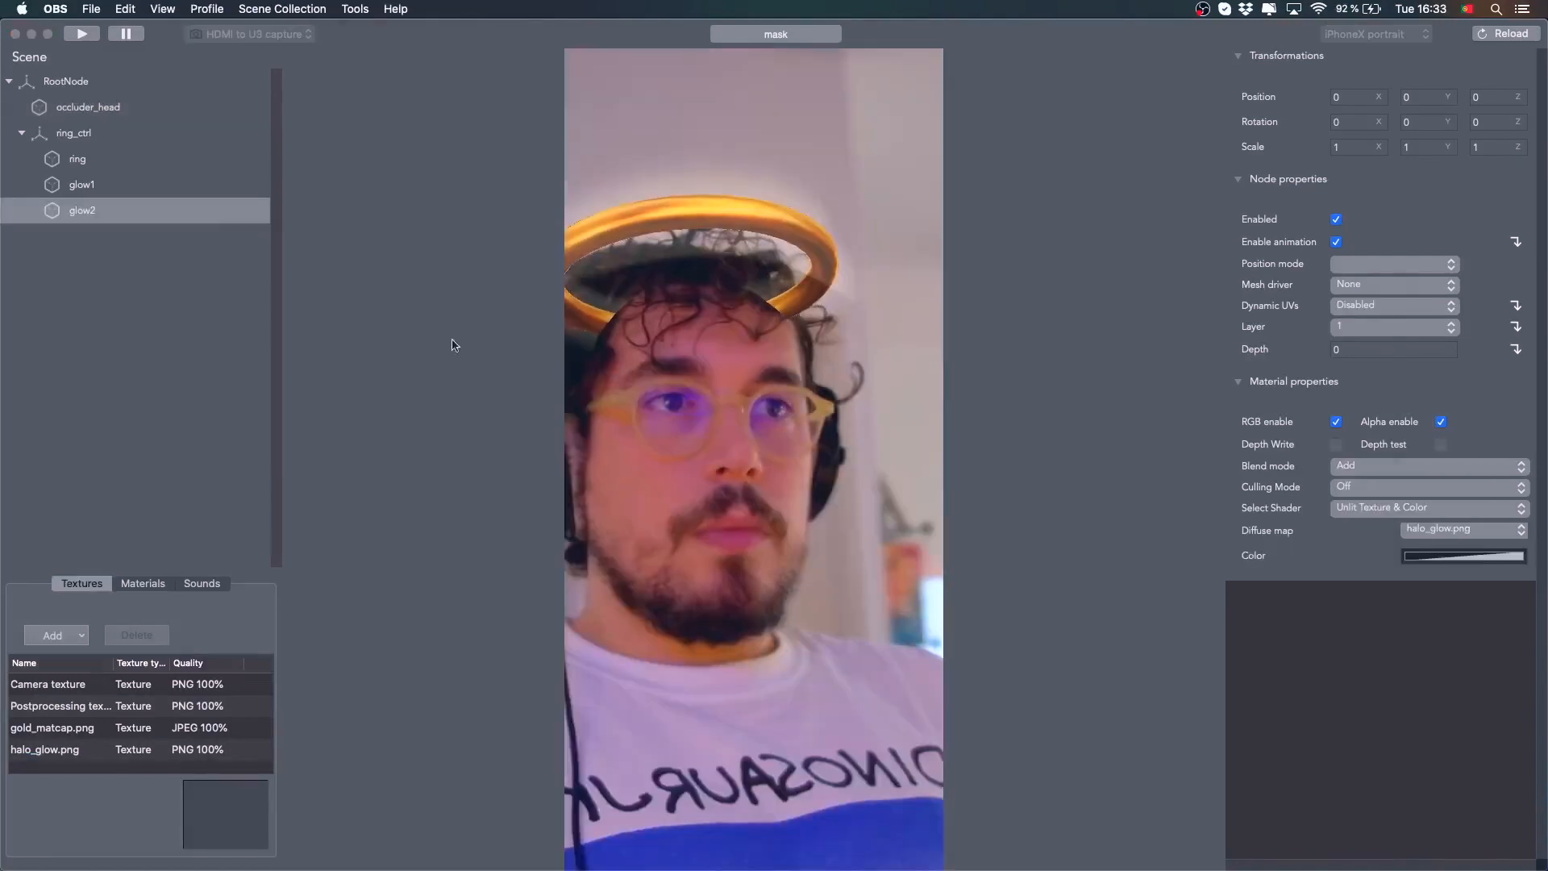
left_click(854, 402)
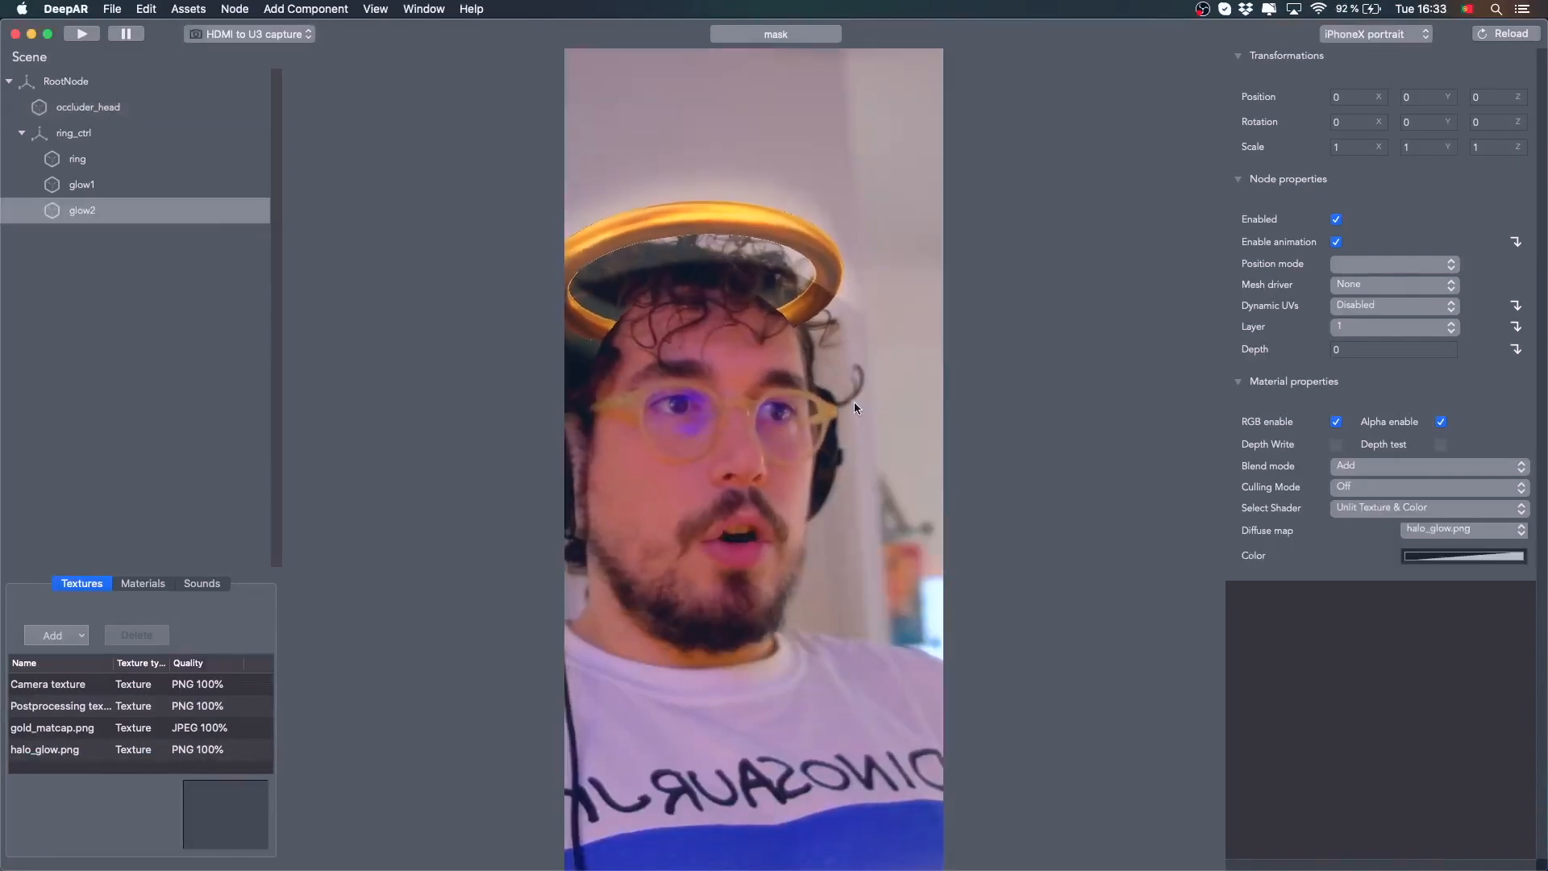
mouse_move(325, 851)
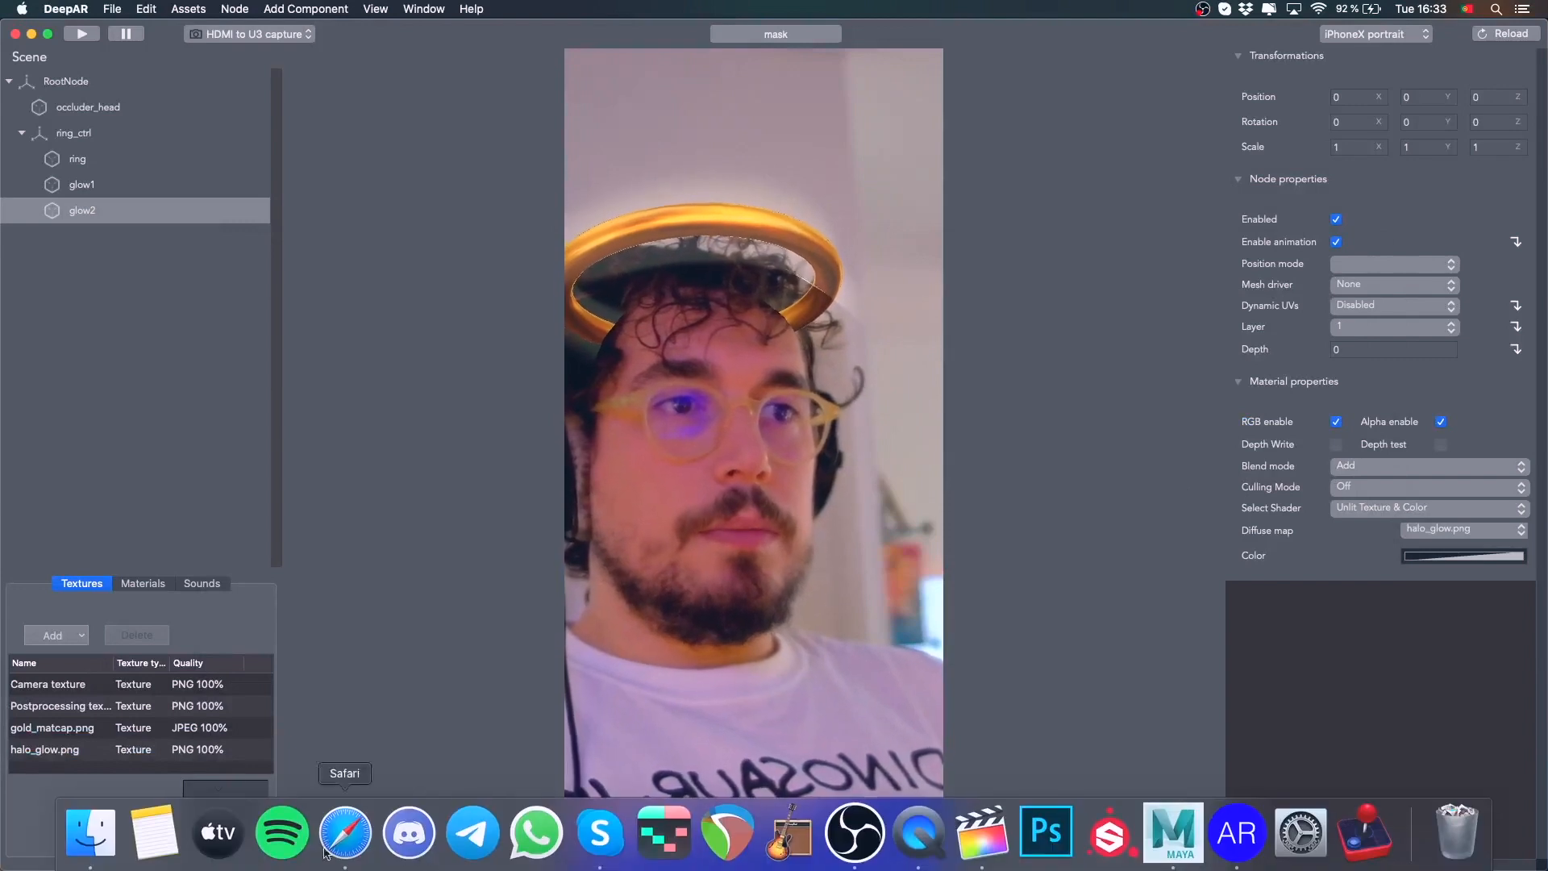
left_click(90, 833)
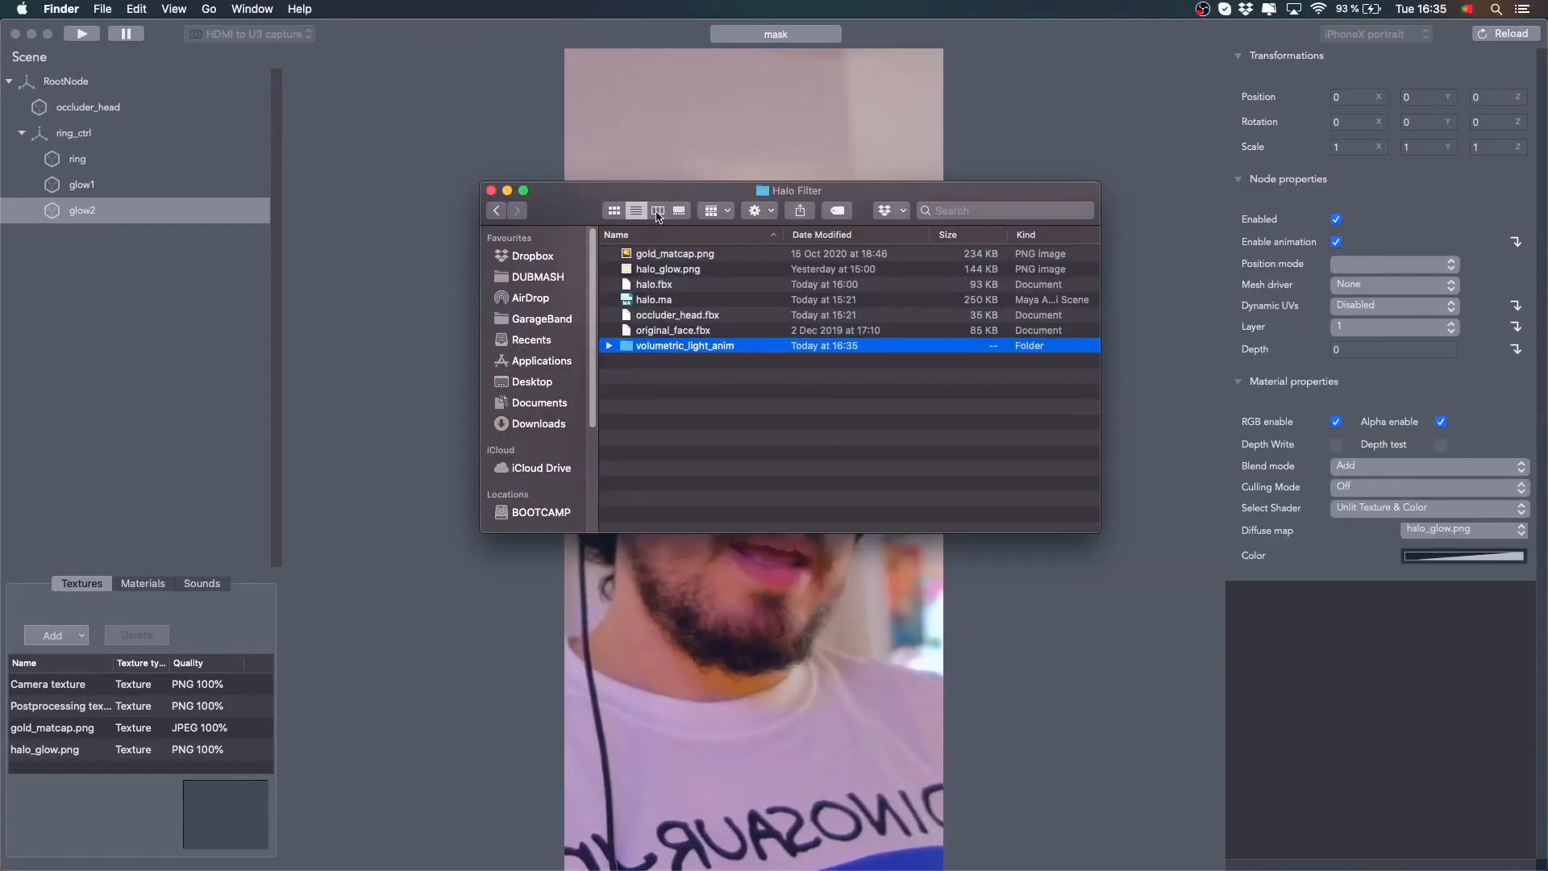
Expand the volumetric_light_anim folder in the project folder and browse its frame images
left_click_drag(657, 200, 656, 175)
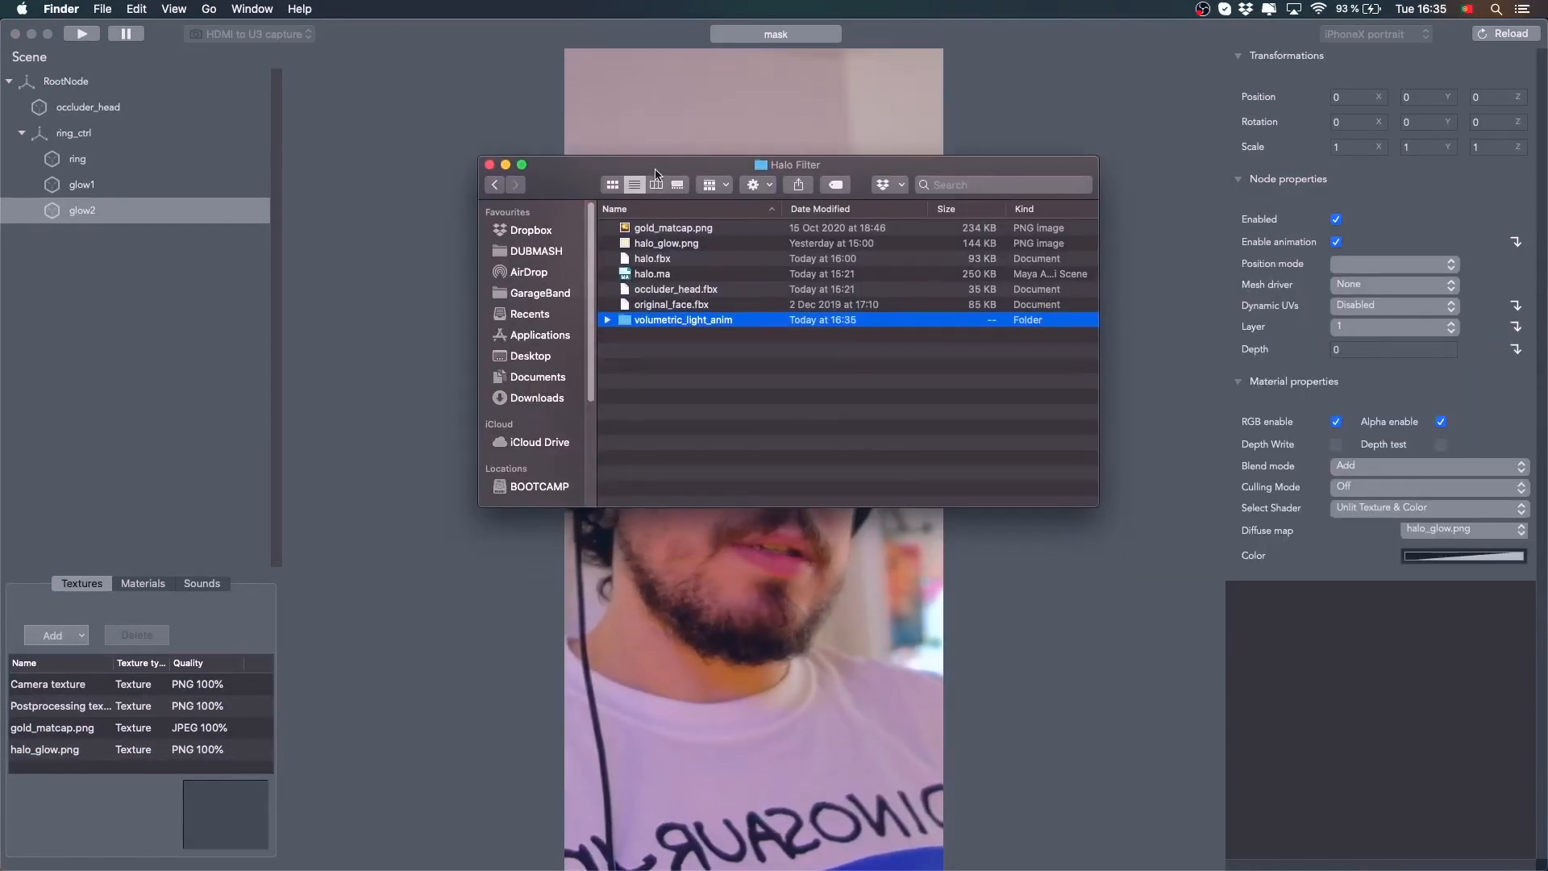
left_click(607, 321)
left_click(698, 337)
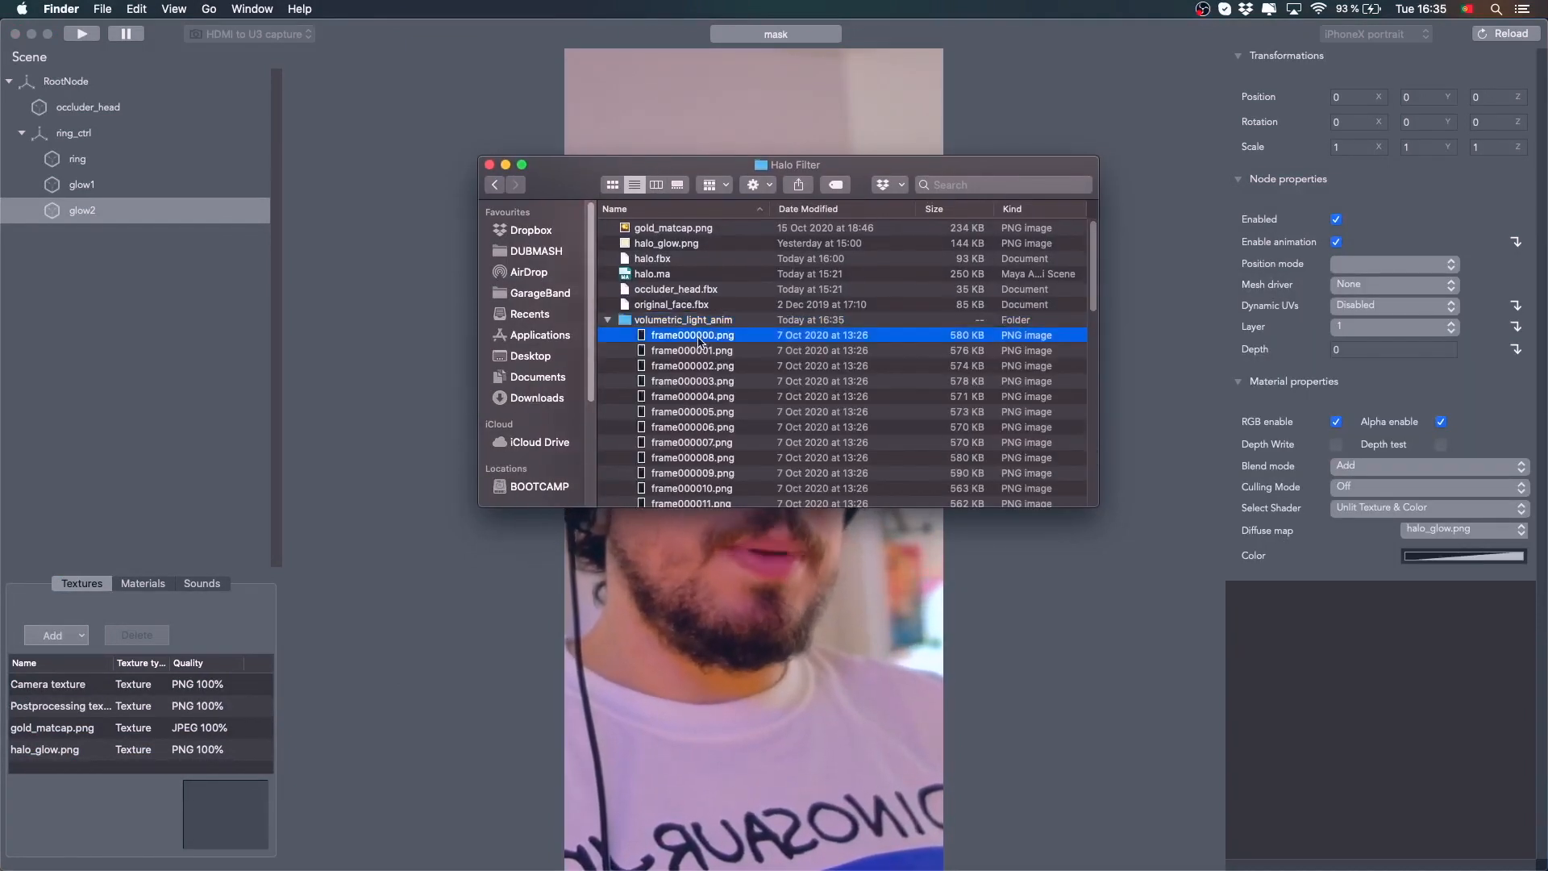
left_click(703, 354)
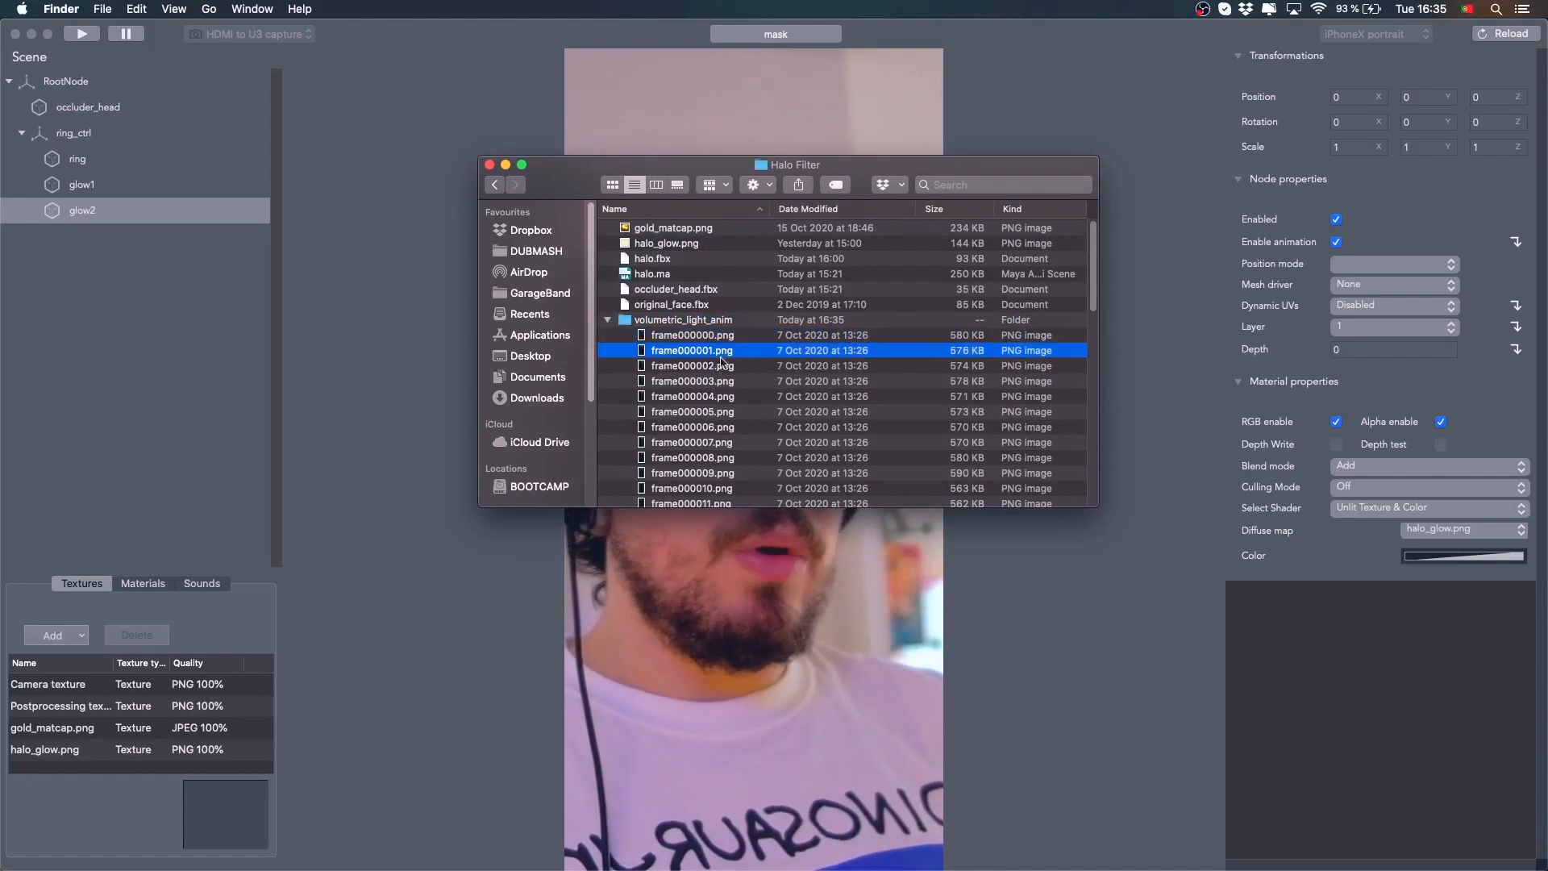
left_click(645, 337)
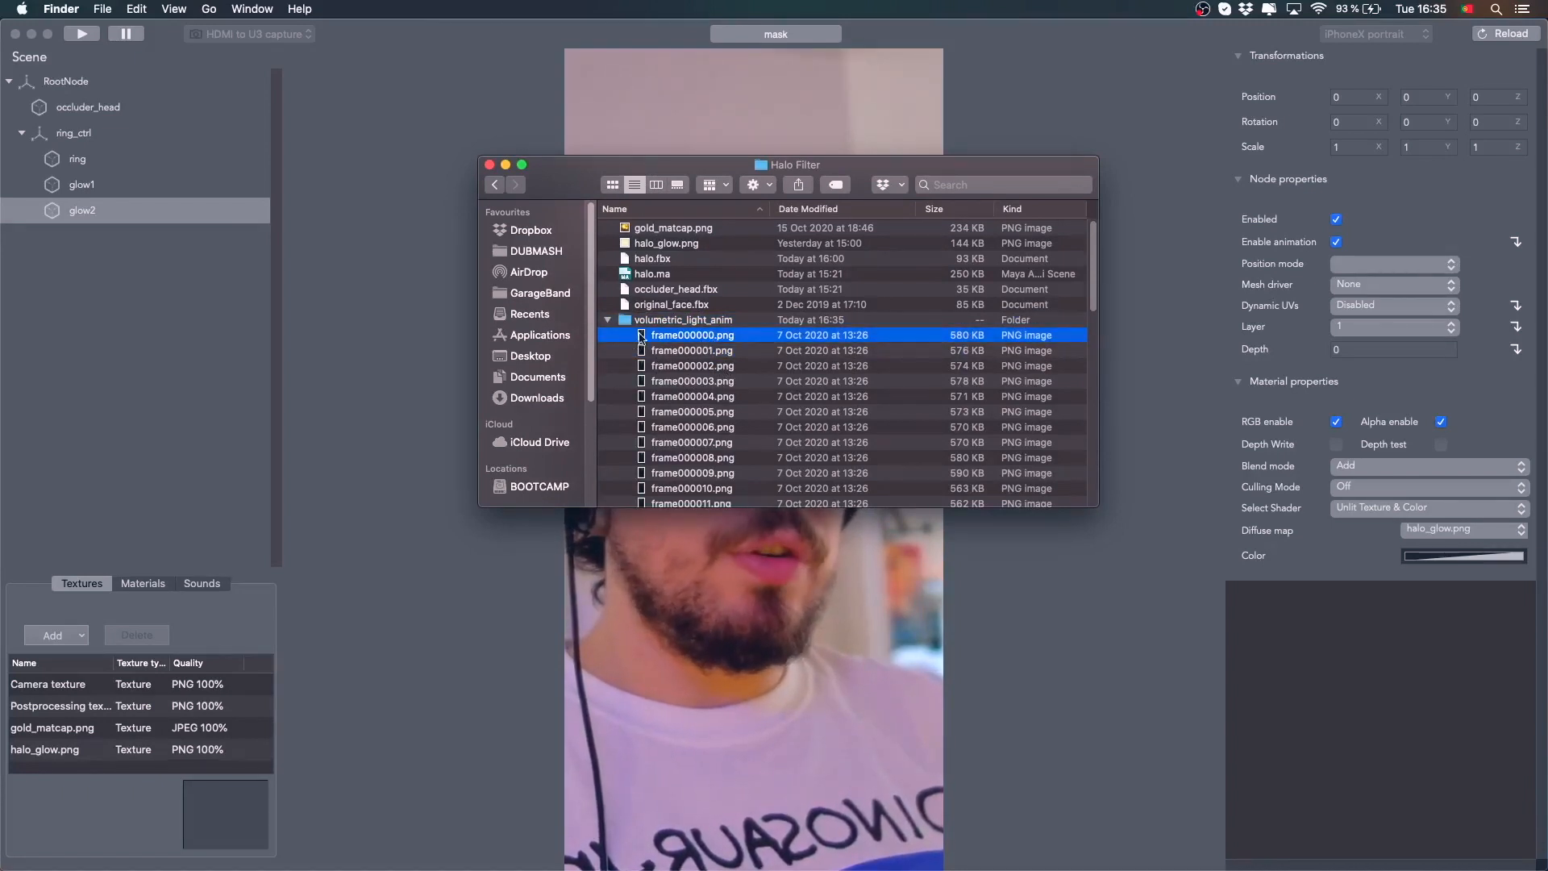
left_click(712, 368)
scroll(716, 378, "down", 5)
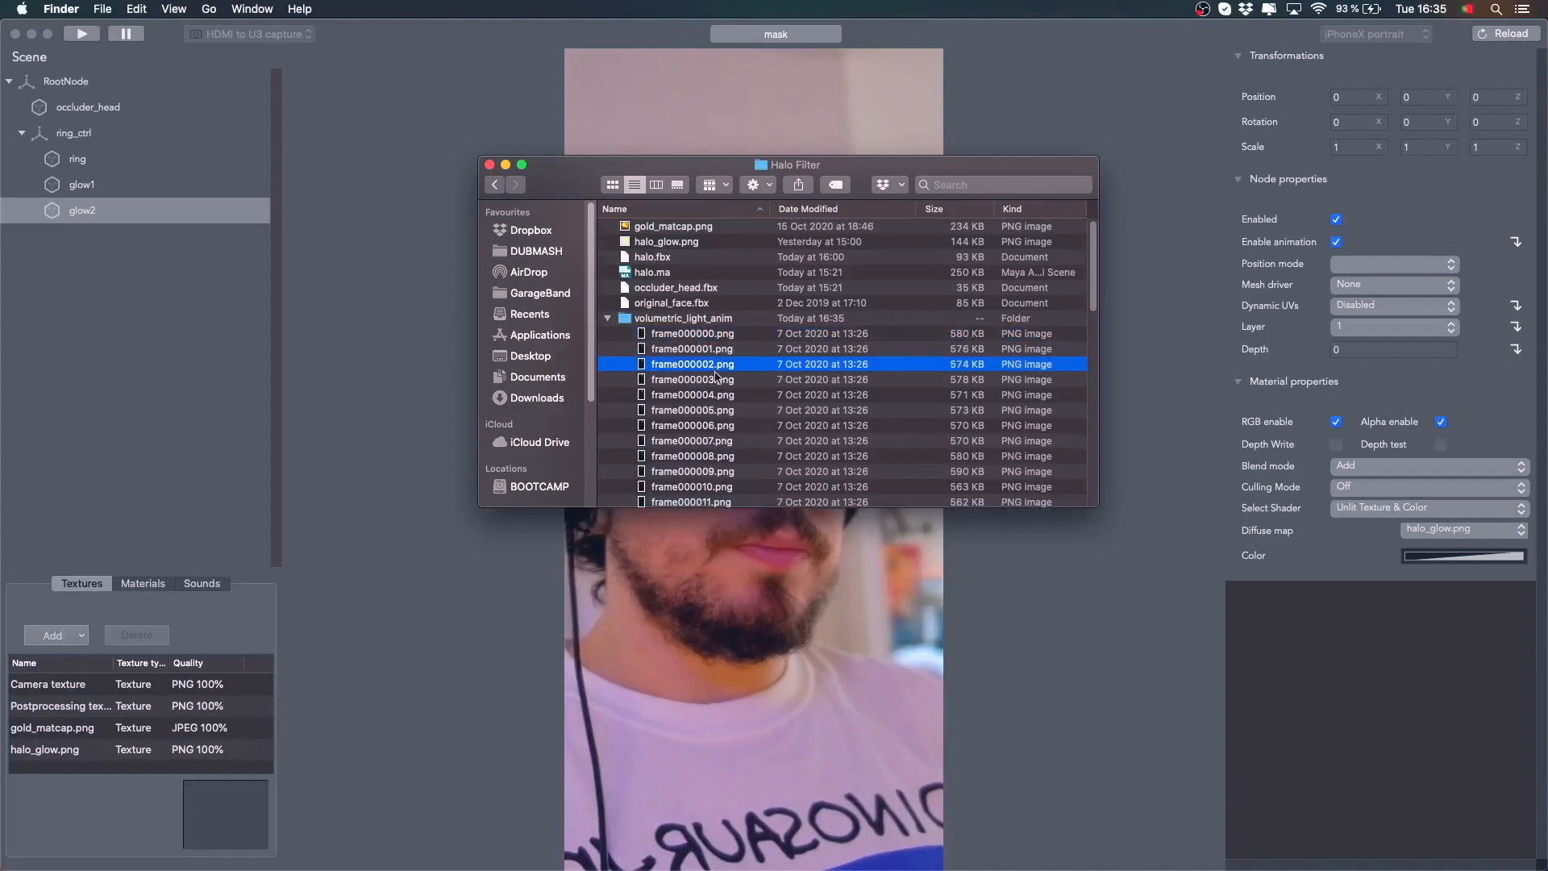
scroll(716, 378, "up", 5)
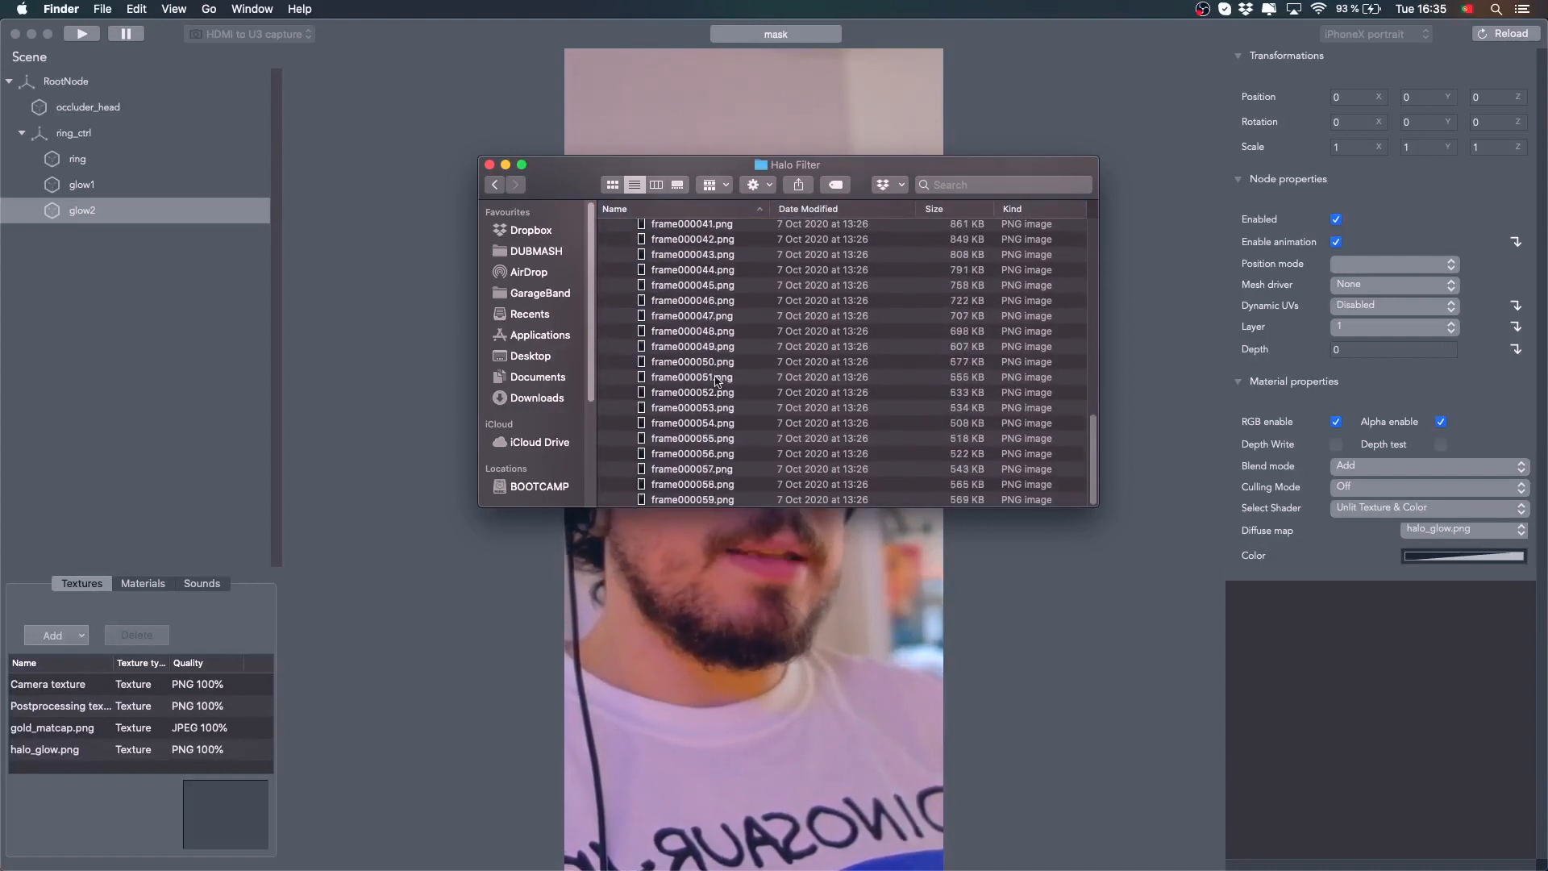
Preview the animation frames one after another with Quick Look, then collapse the folder
left_click(708, 353)
key("space")
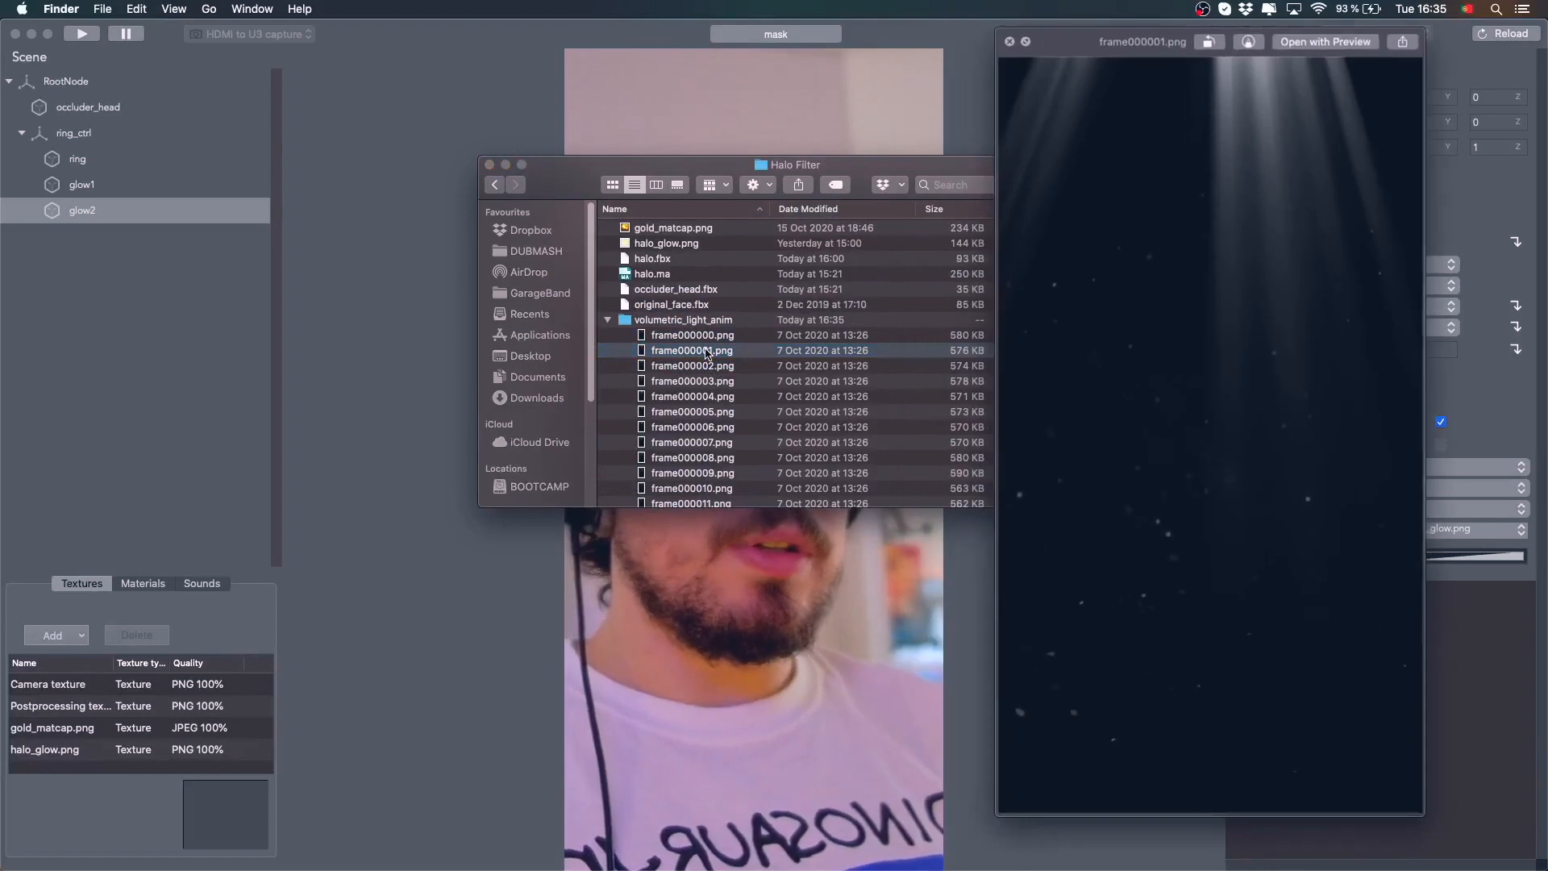
key("Down")
key("Down")
key("Down")
key("Down")
key("Down")
key("Down")
key("Down")
key("Down")
key("Down")
key("Down")
key("Down")
key("Down")
key("Down")
key("Down")
key("Down")
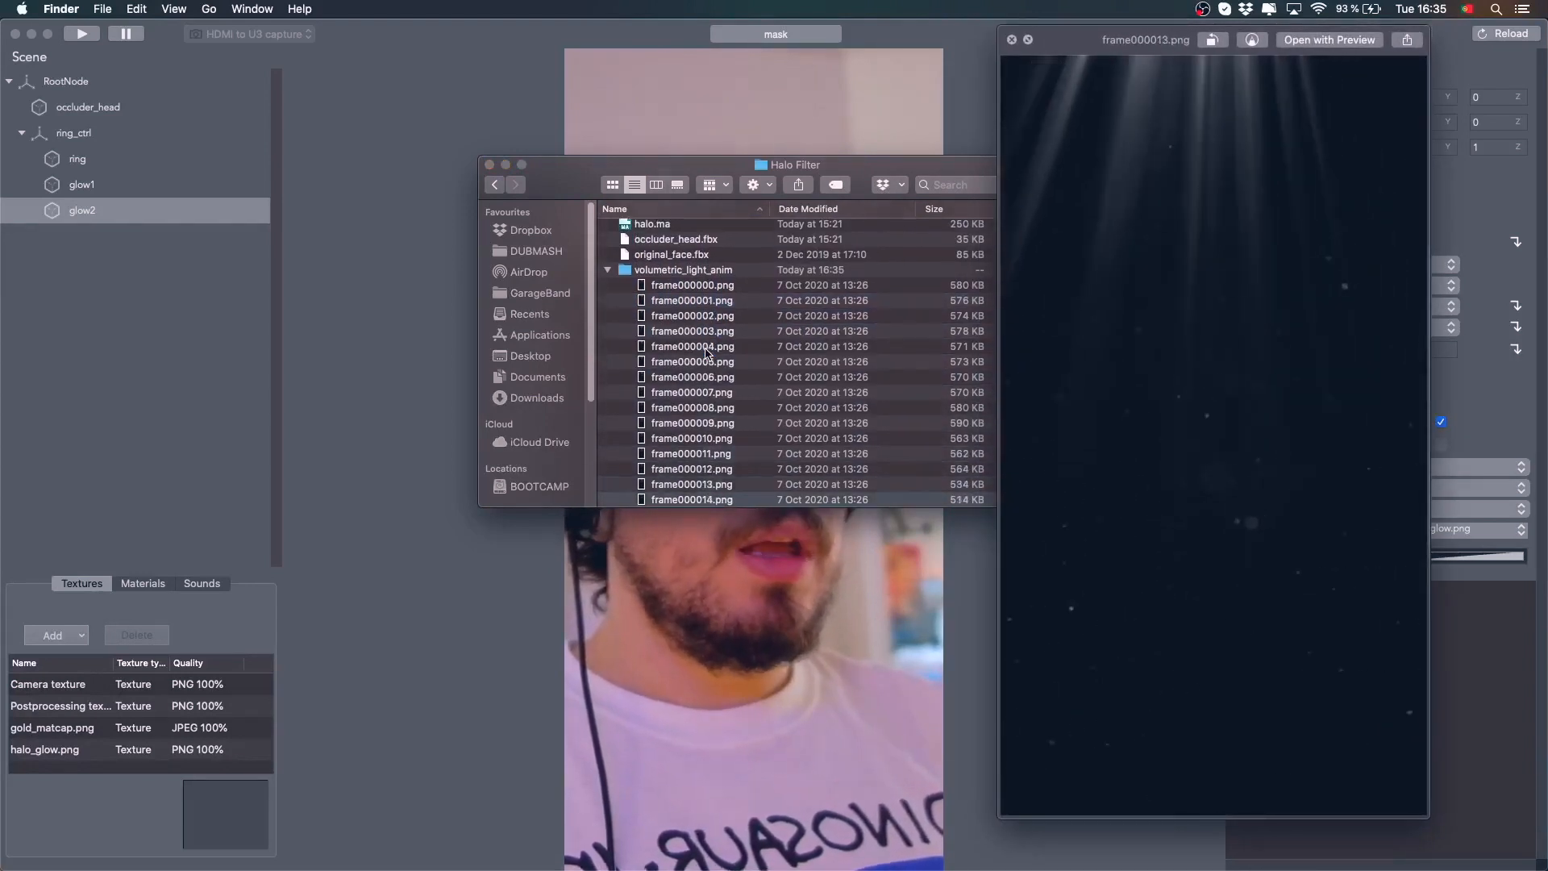
key("Up")
key("Up")
key("Up")
key("Up")
key("Up")
key("Up")
key("Up")
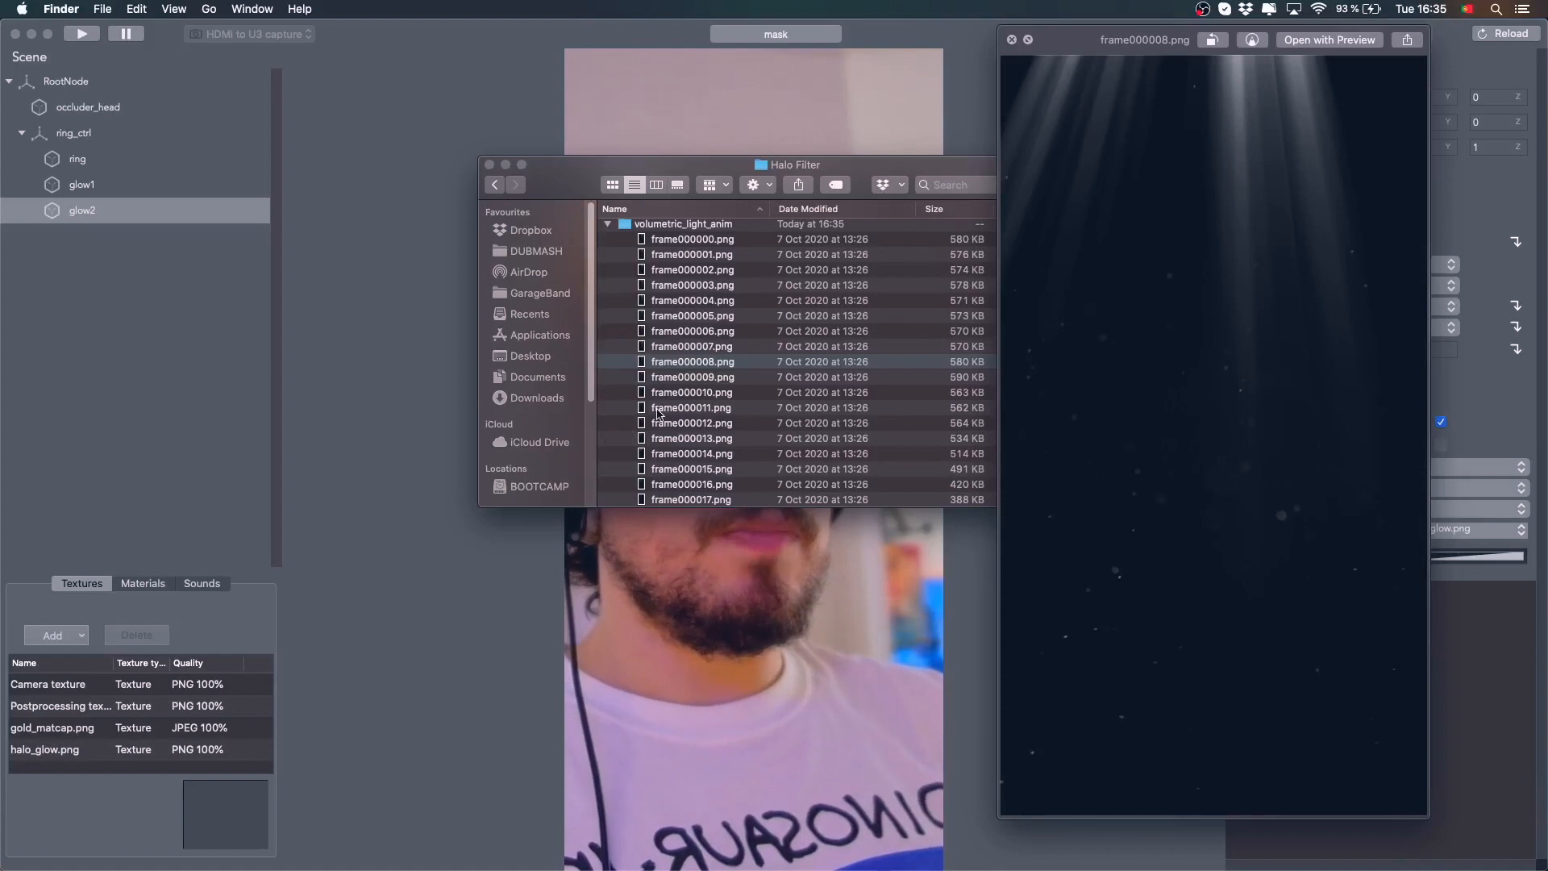
scroll(657, 414, "up", 1)
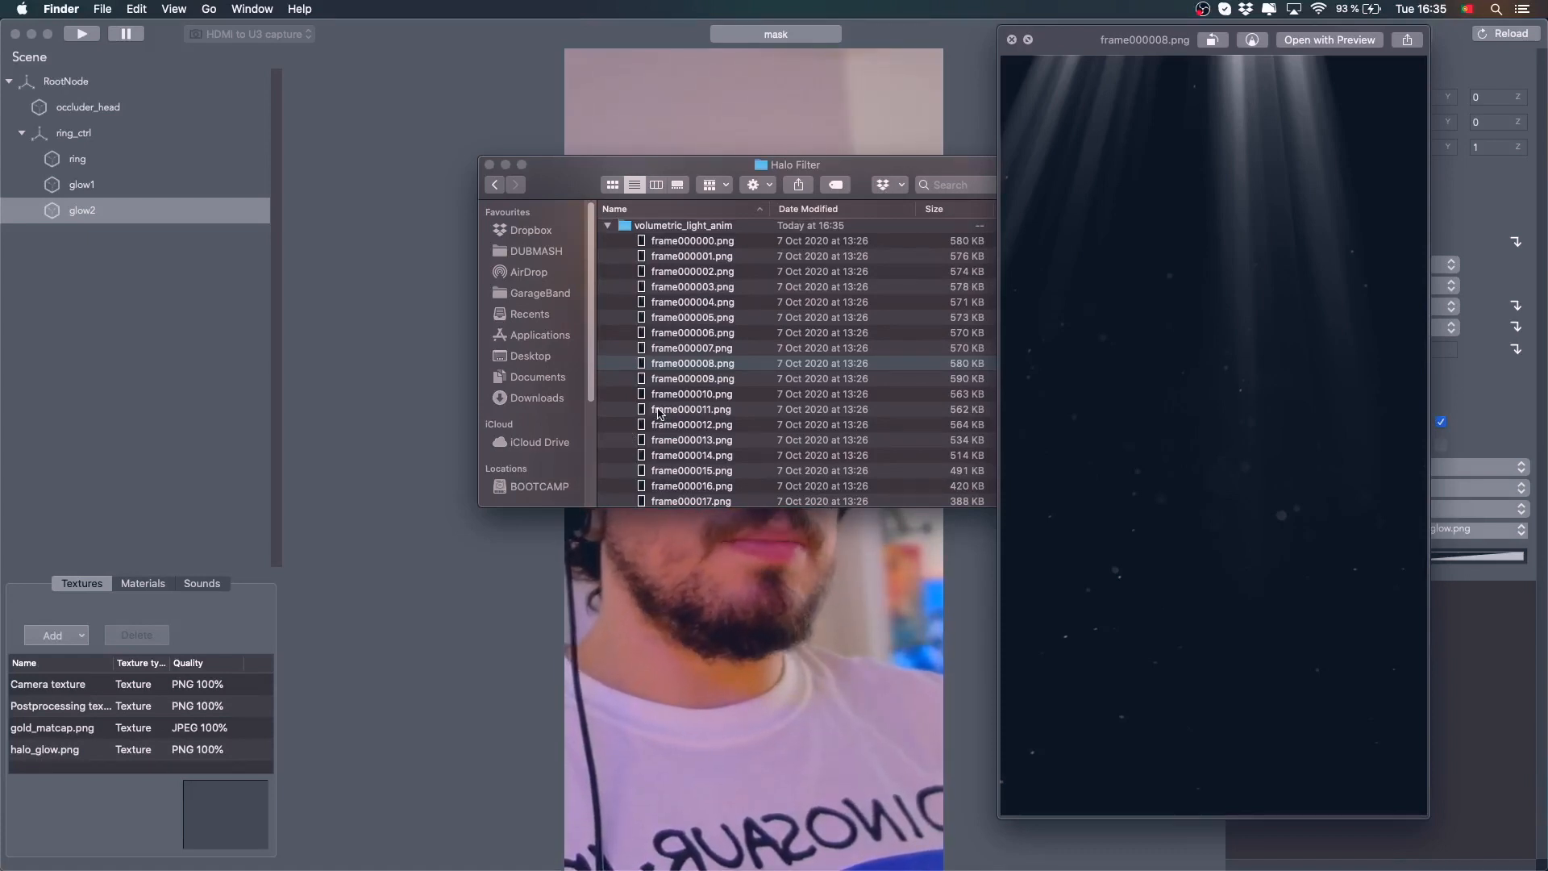
scroll(657, 413, "up", 3)
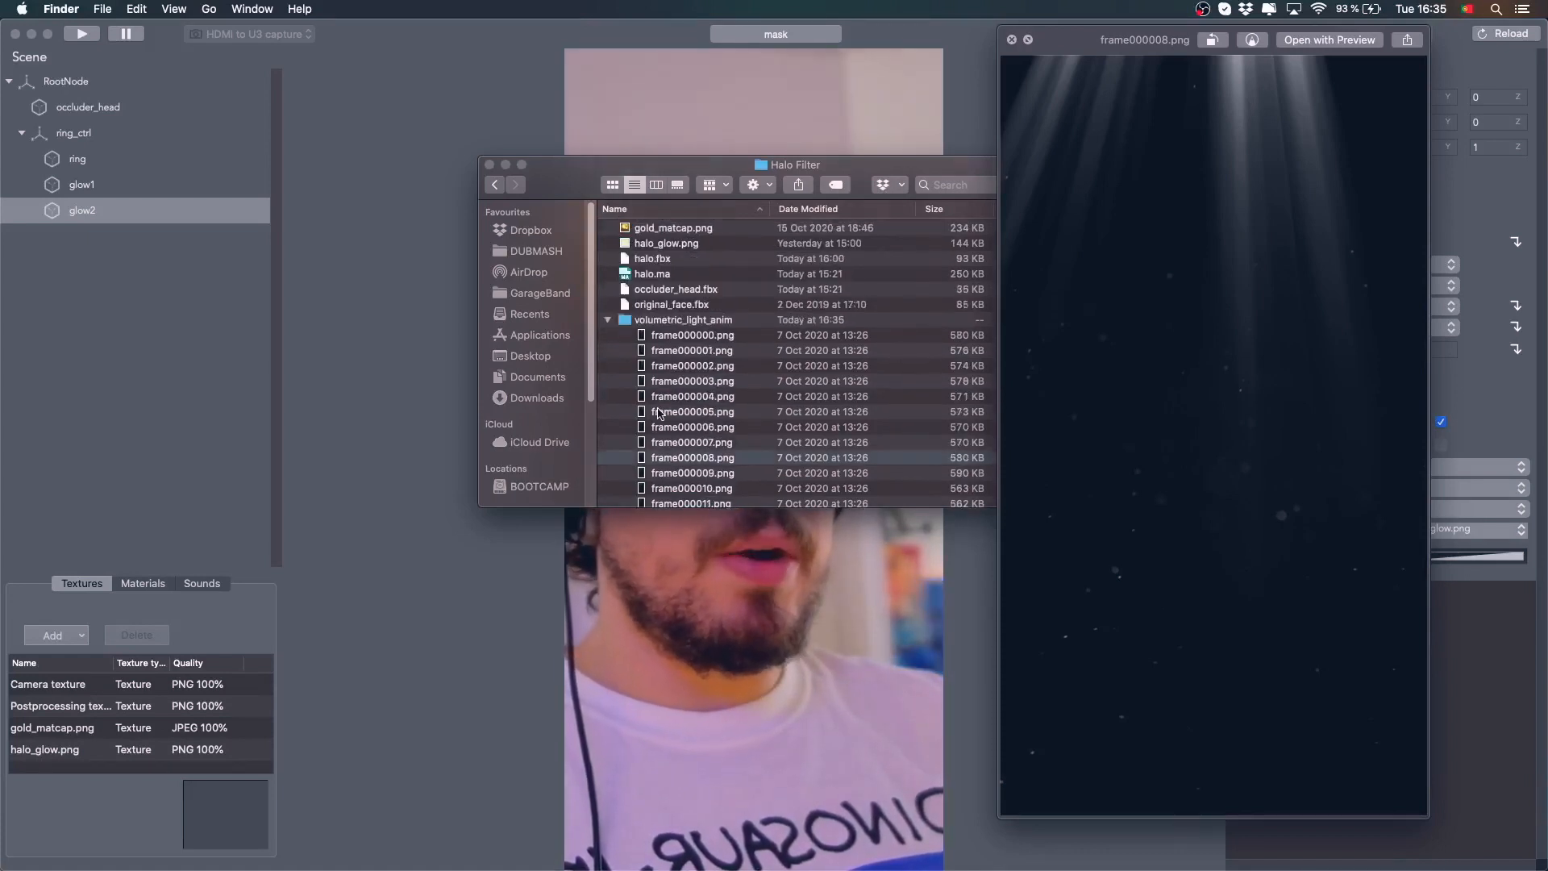
left_click(608, 320)
Import the volumetric_light_anim frame folder as an animation texture at JPEG 60% quality
left_click(443, 341)
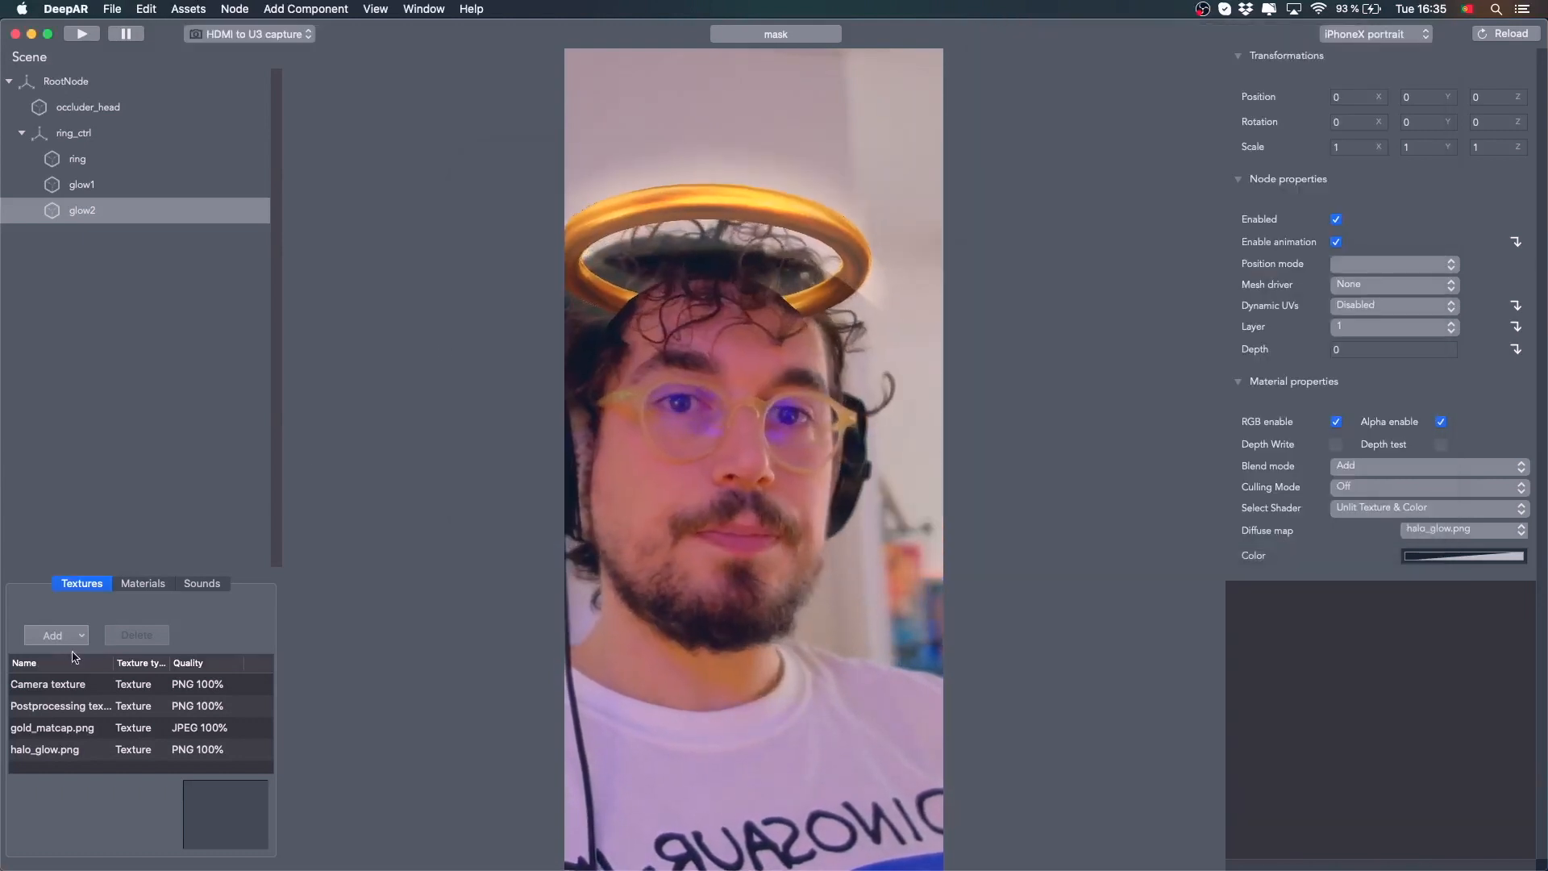
left_click(53, 636)
left_click(87, 670)
left_click(762, 134)
left_click(761, 150)
left_click(579, 179)
double_click(579, 179)
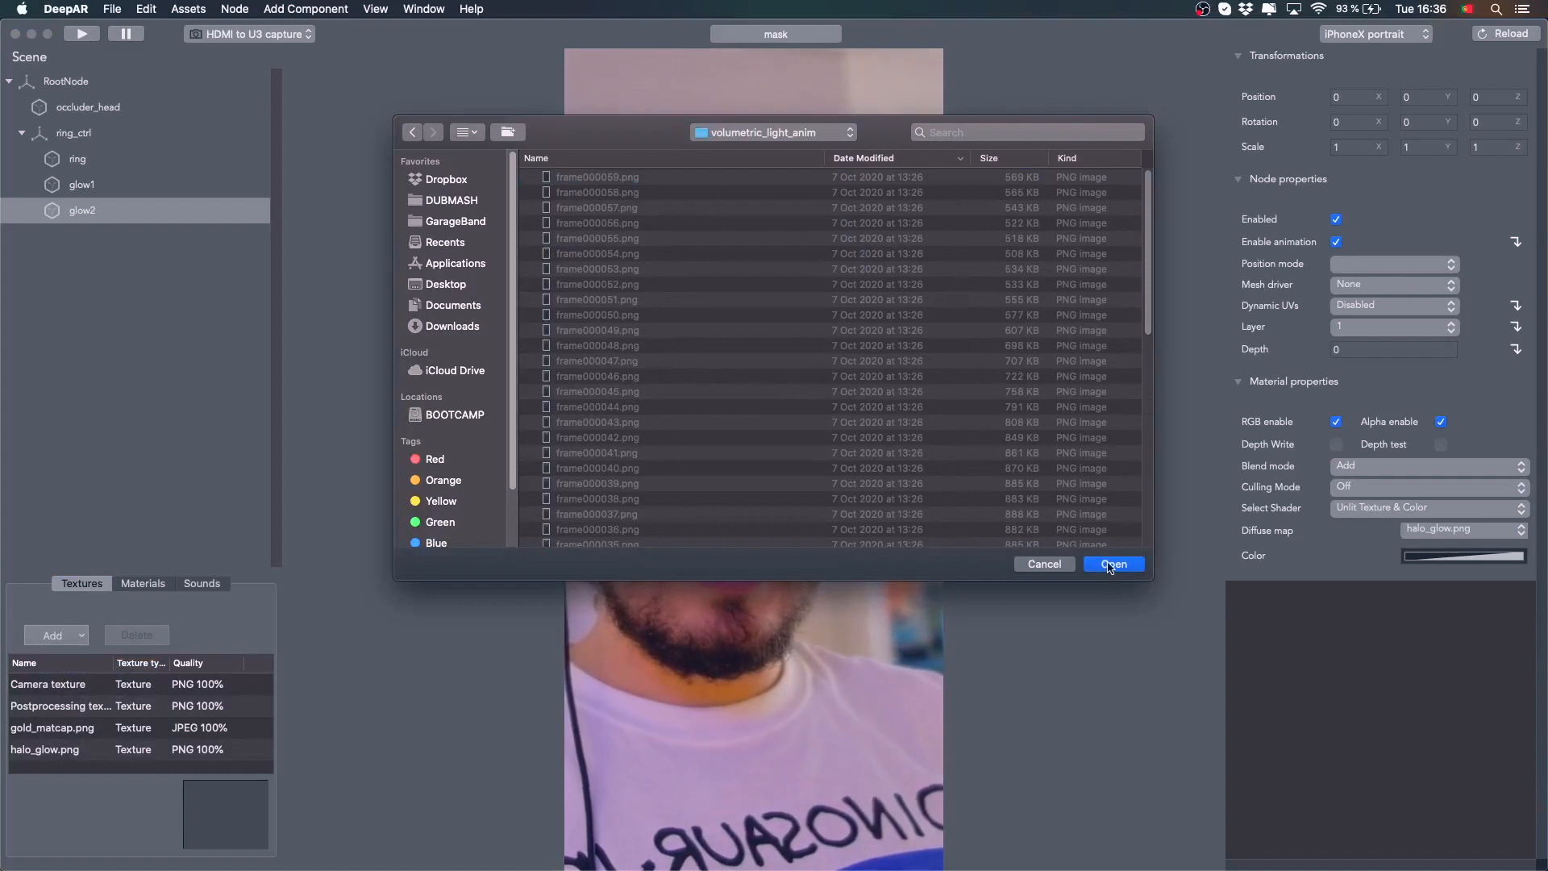
left_click(1113, 563)
left_click(822, 64)
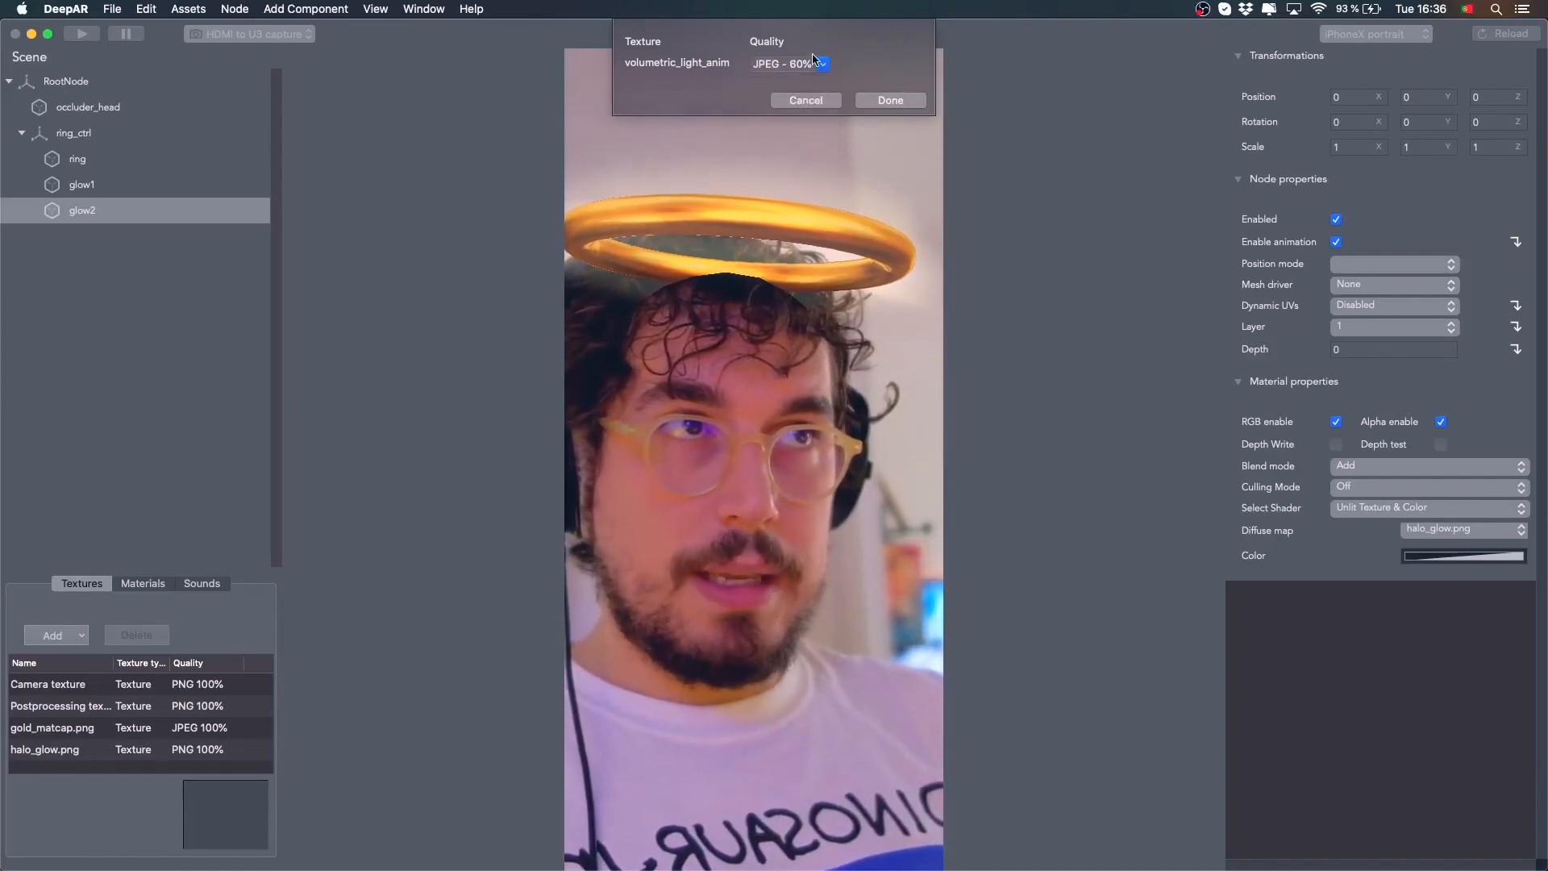
left_click(890, 100)
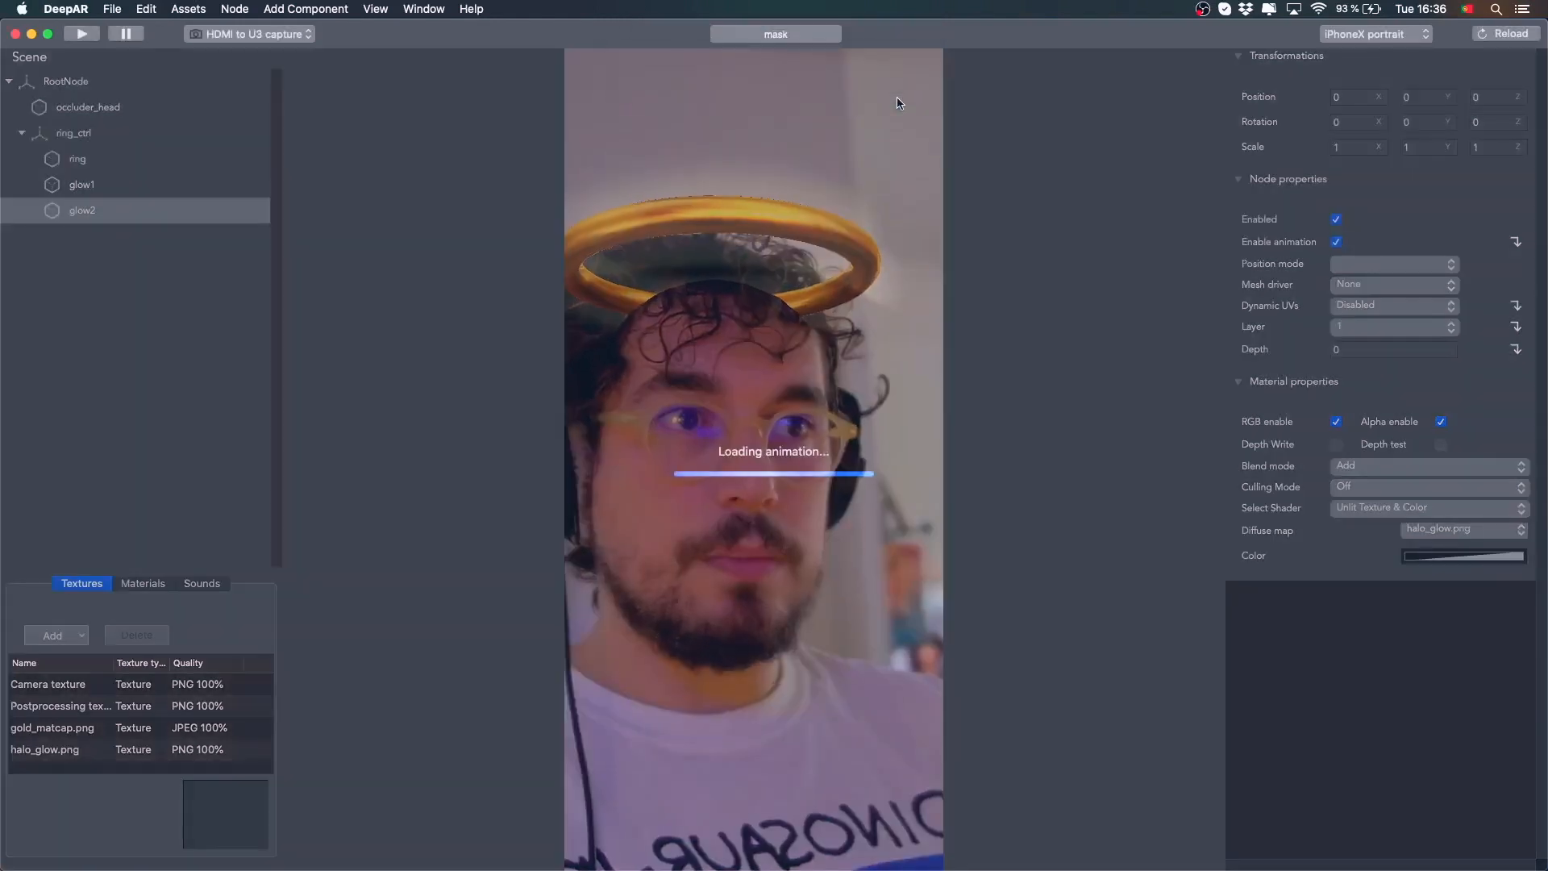
Add a new Quad node to the scene root
left_click(46, 762)
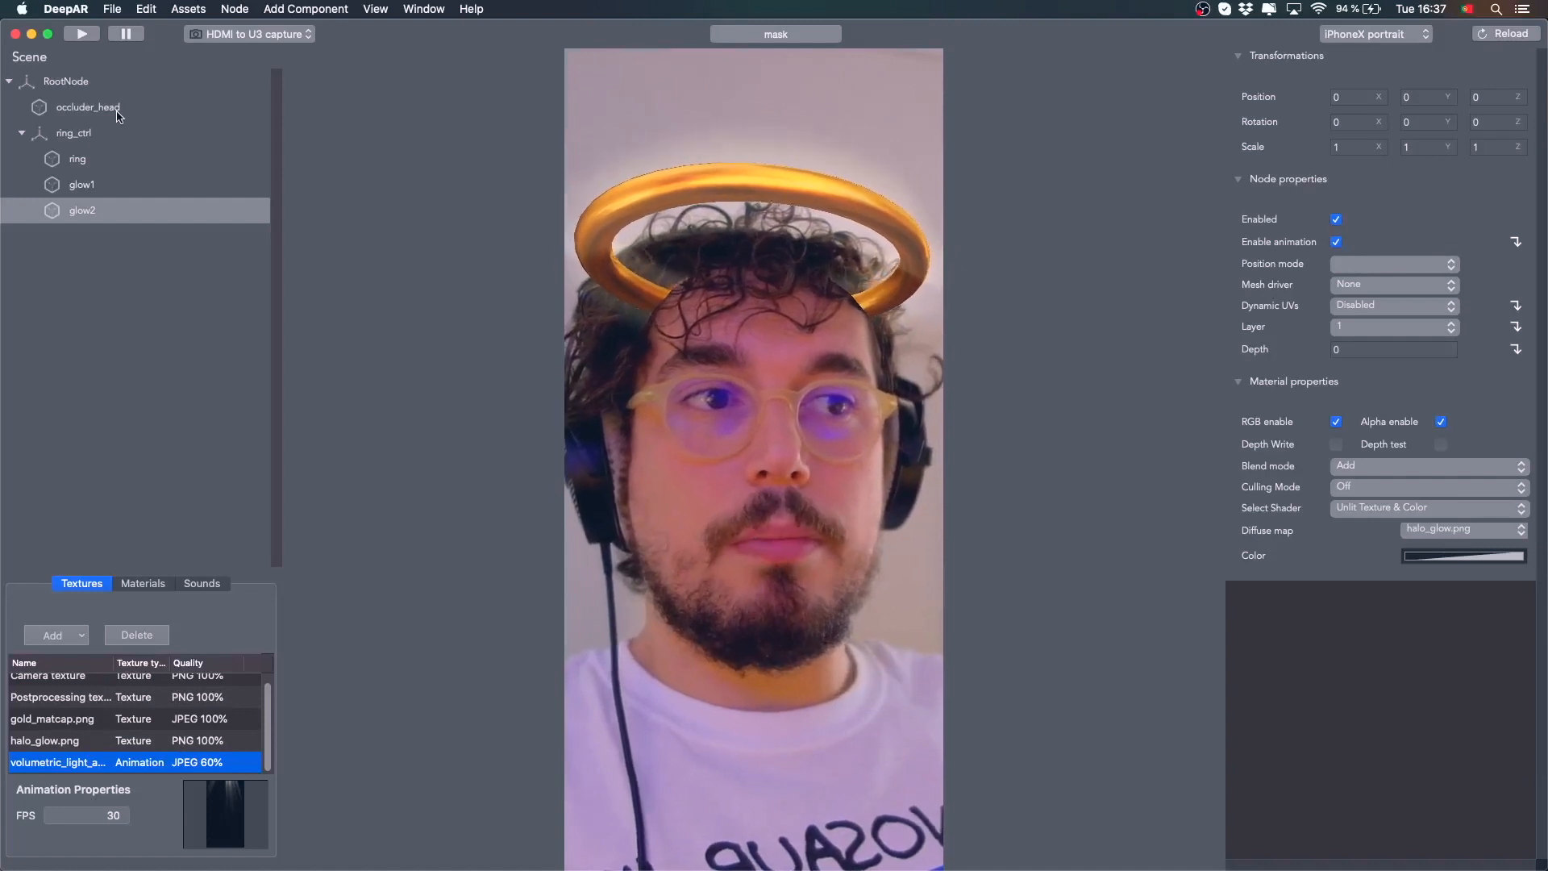
left_click(182, 281)
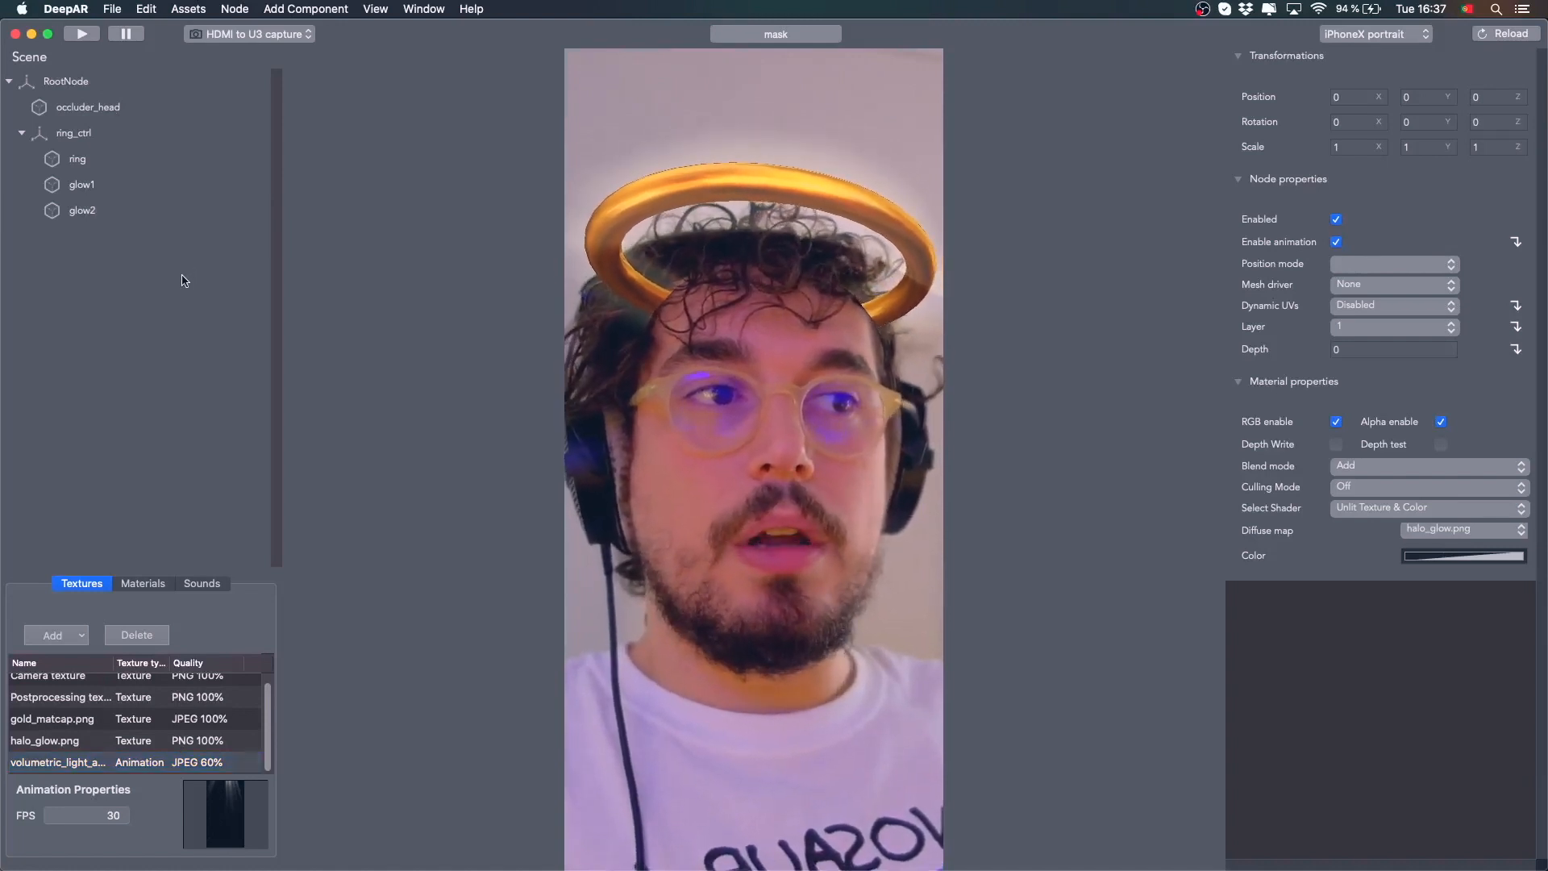
left_click(96, 83)
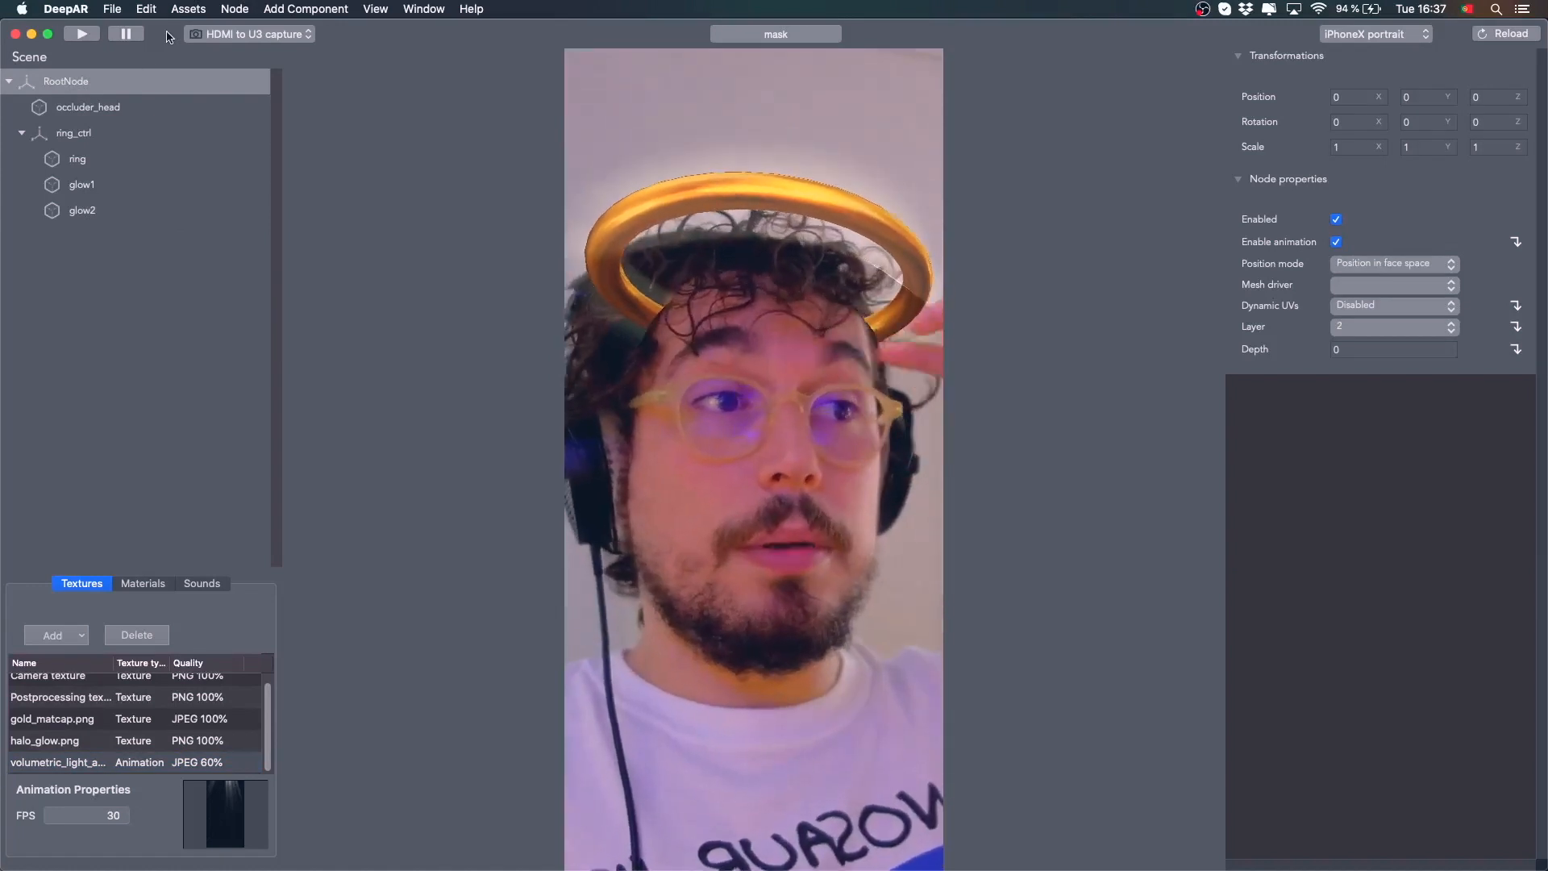
left_click(229, 8)
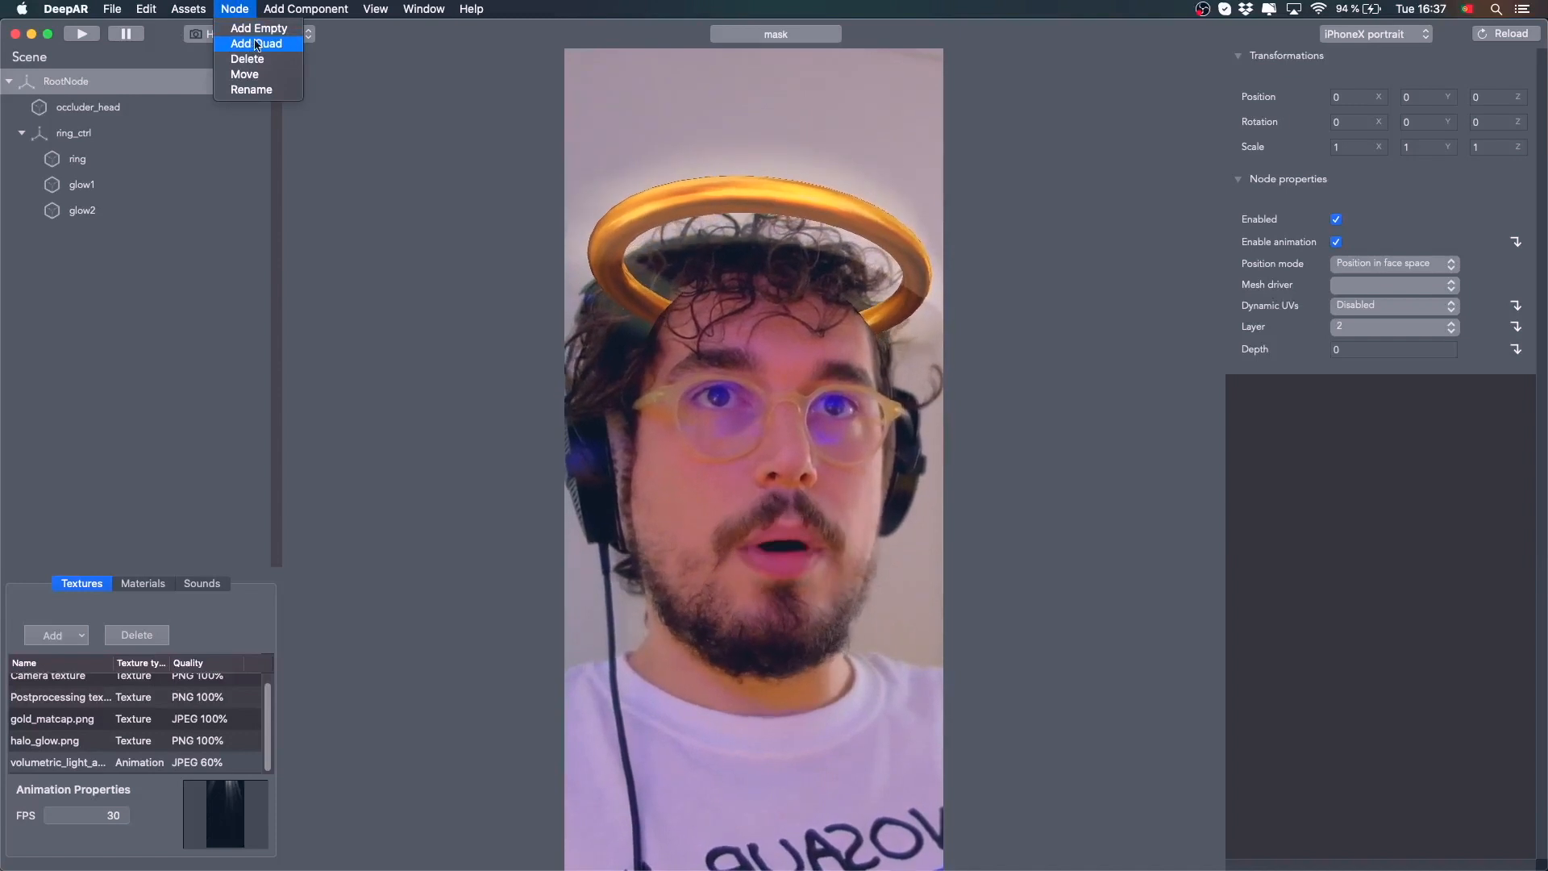
left_click(256, 43)
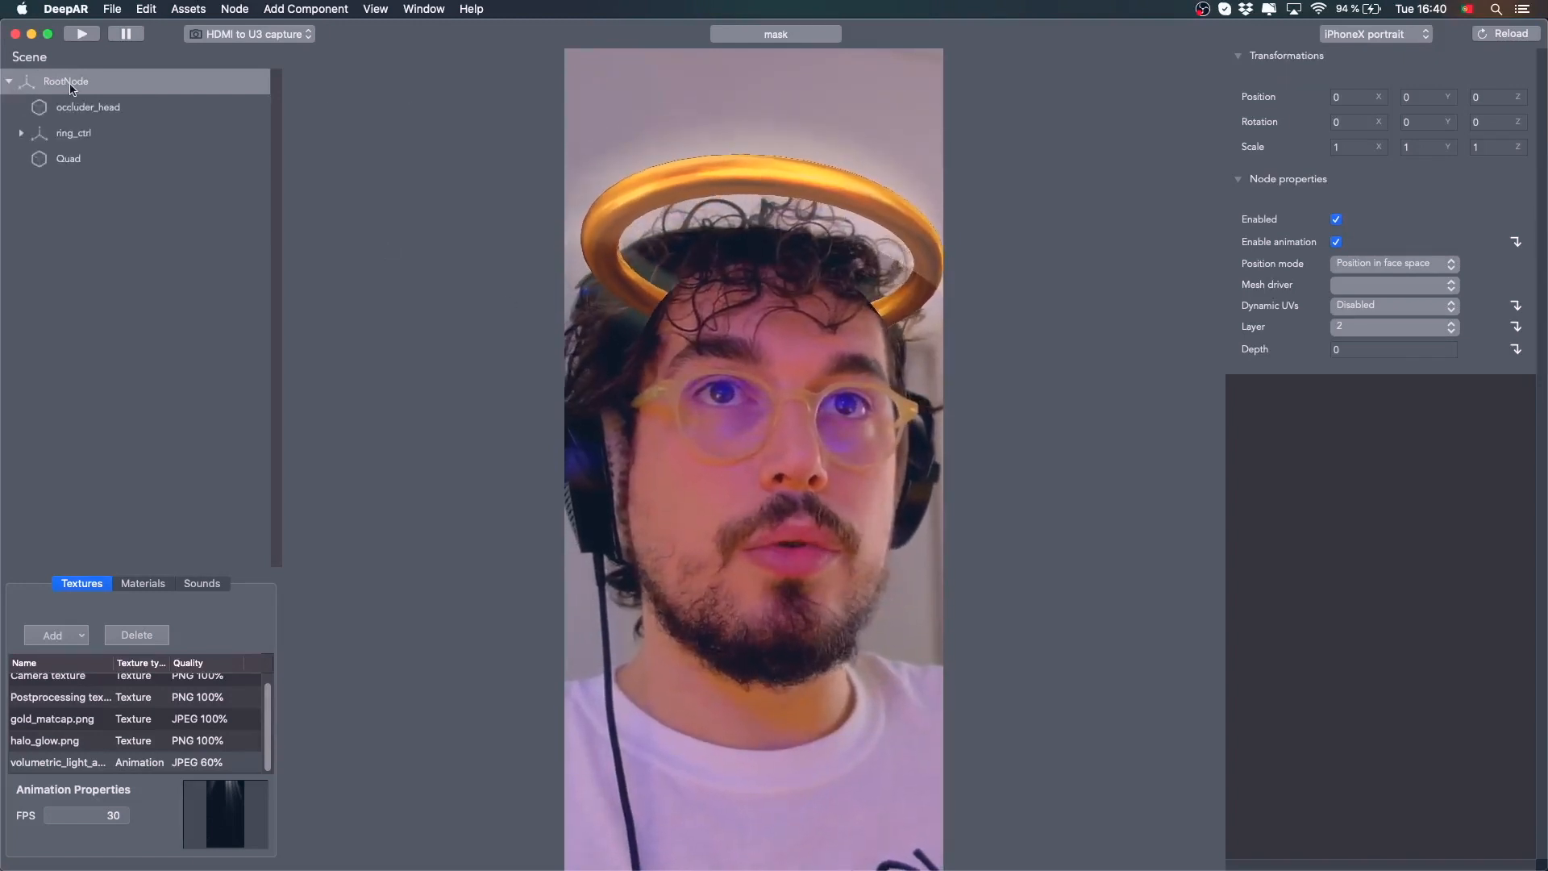
Set RootNode's position mode to Position in camera space and inspect the Quad's properties
left_click(1450, 265)
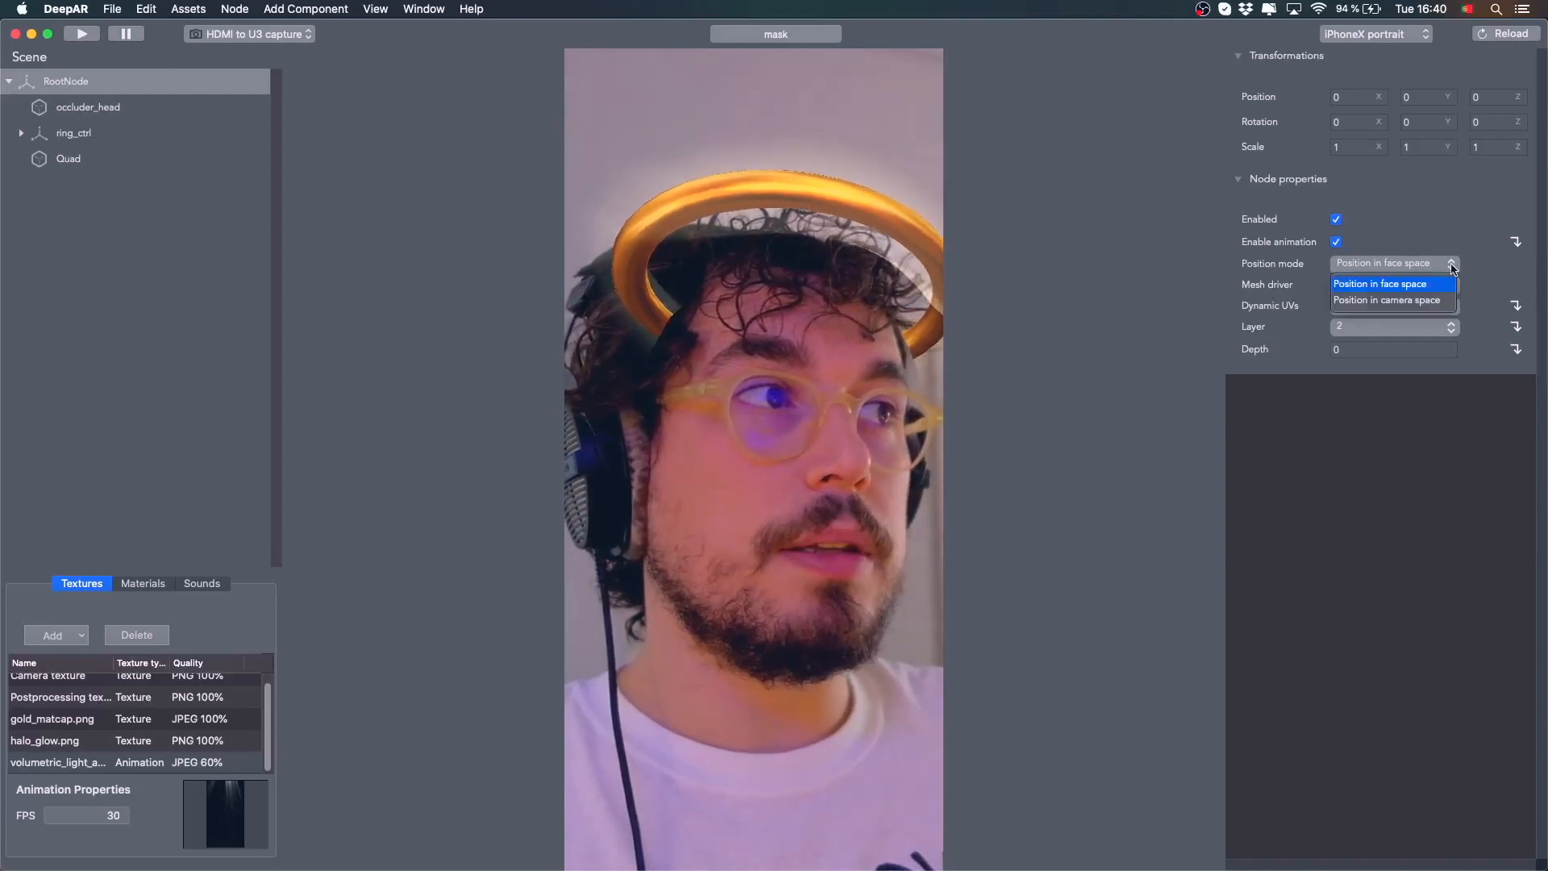
left_click(1409, 302)
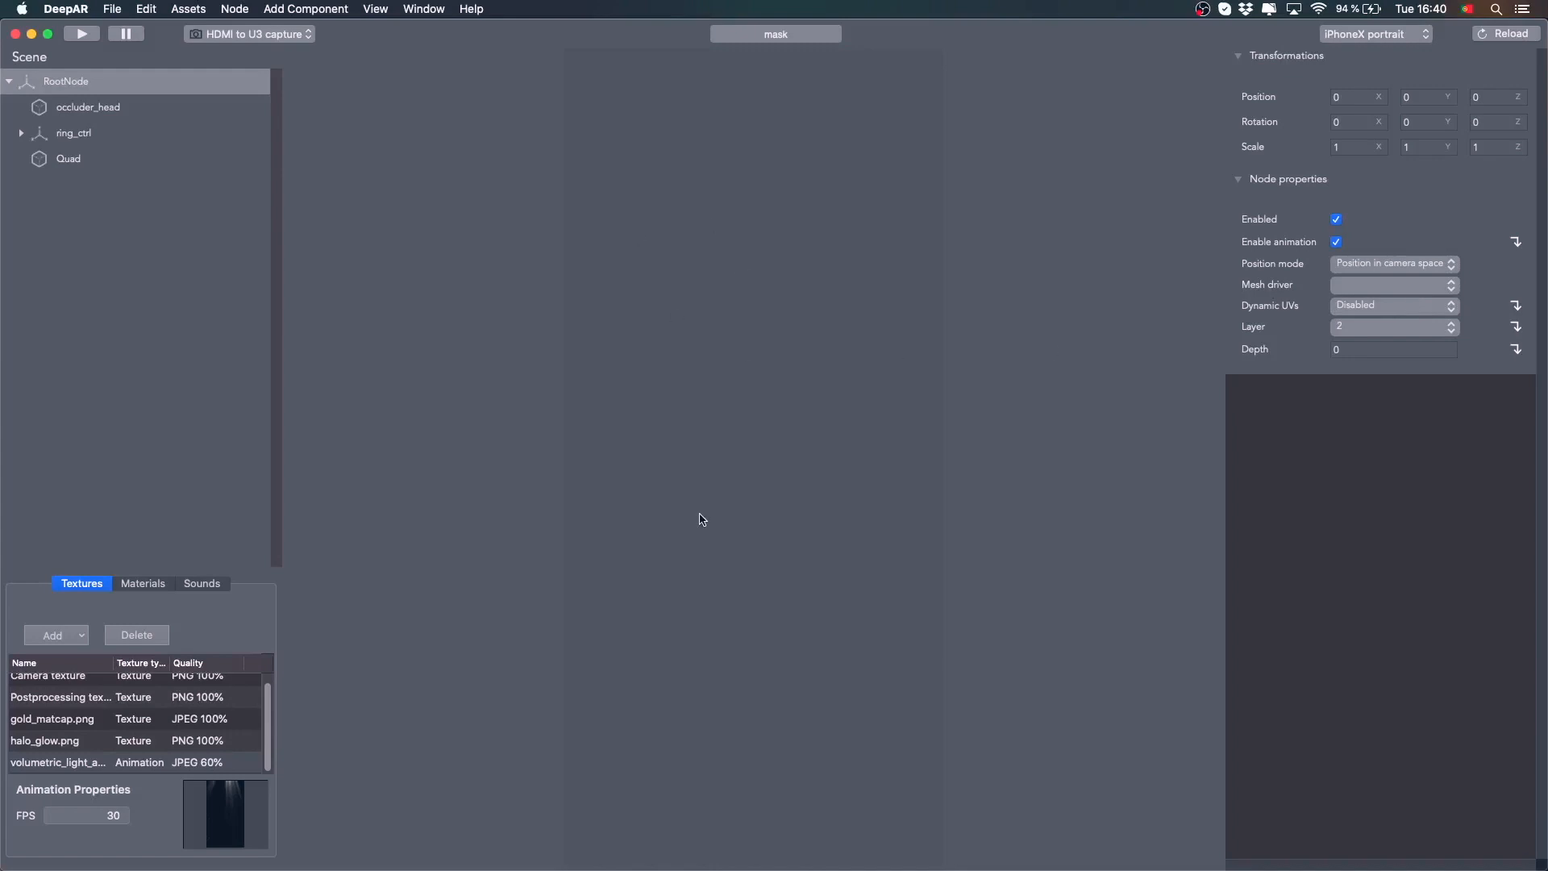
left_click(86, 161)
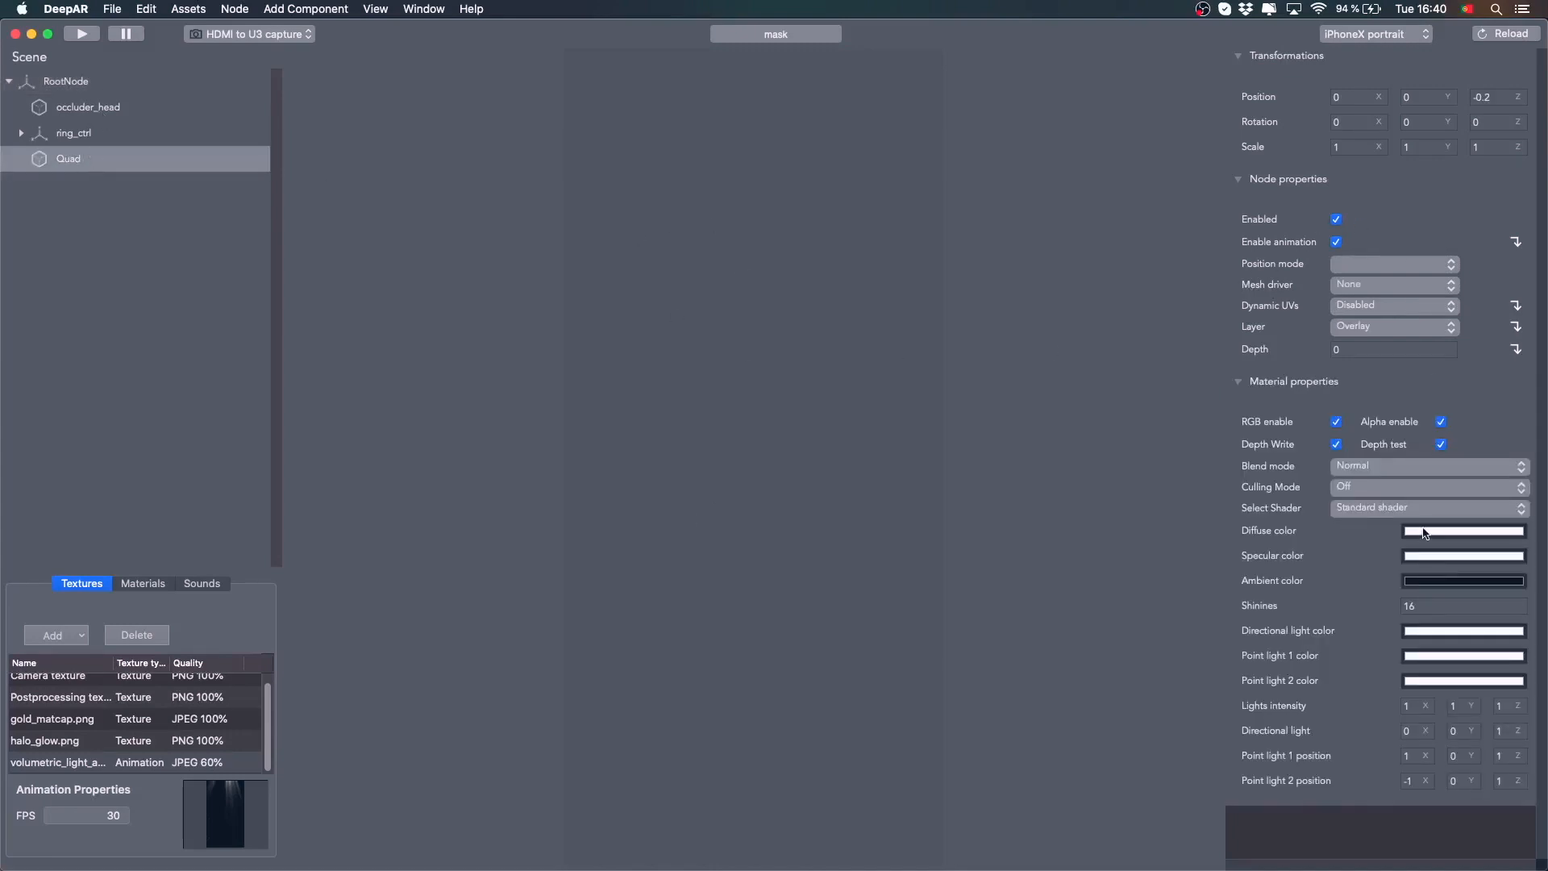
left_click(1280, 639)
key("Escape")
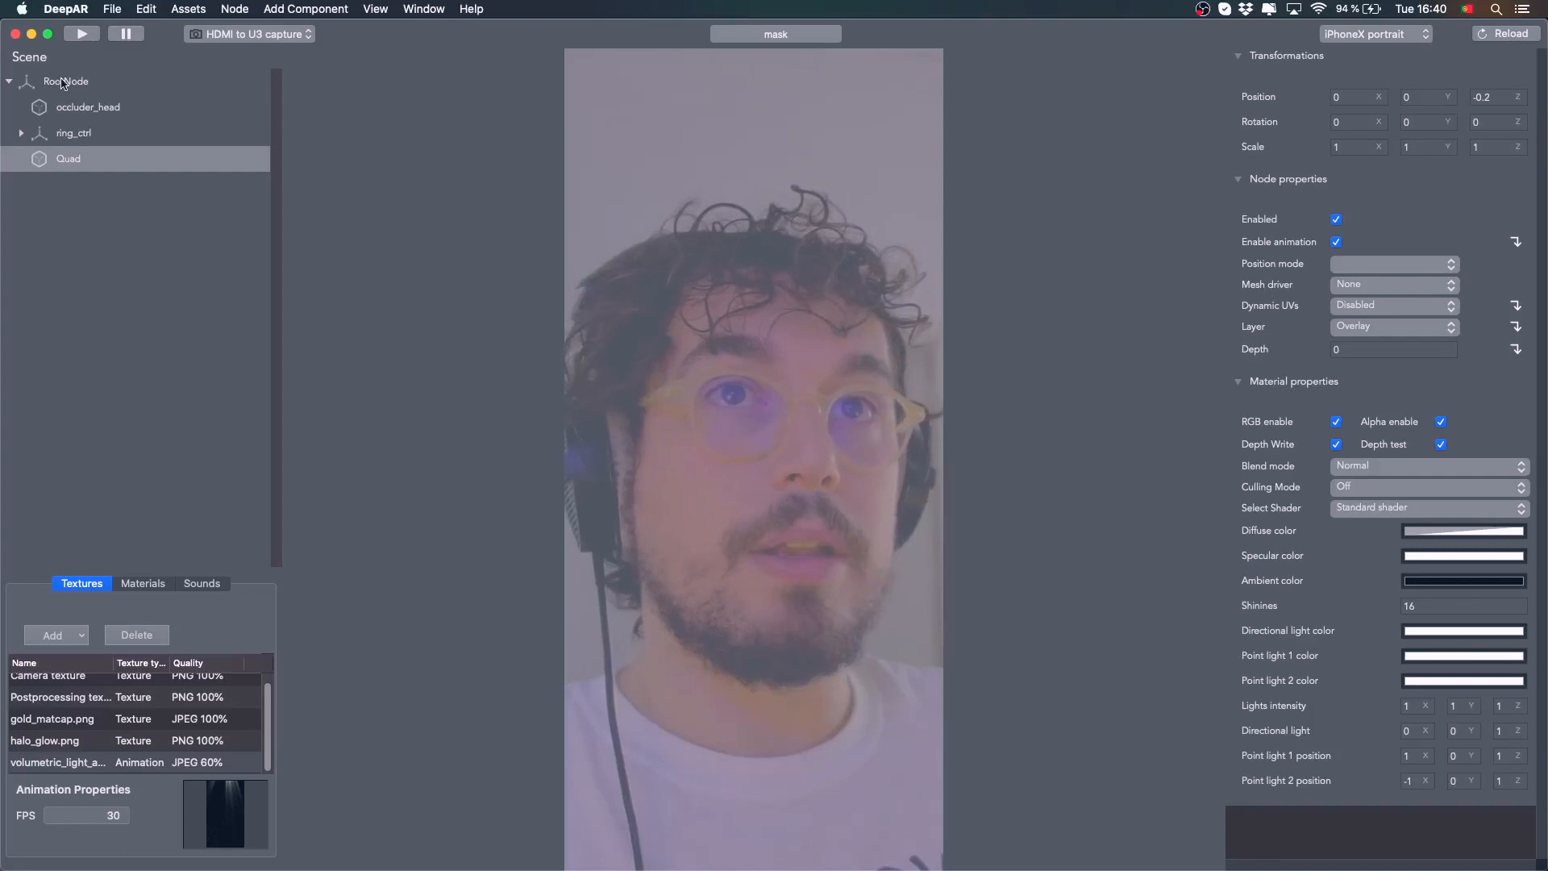
Add a Face Position component to occluder_head
left_click(65, 82)
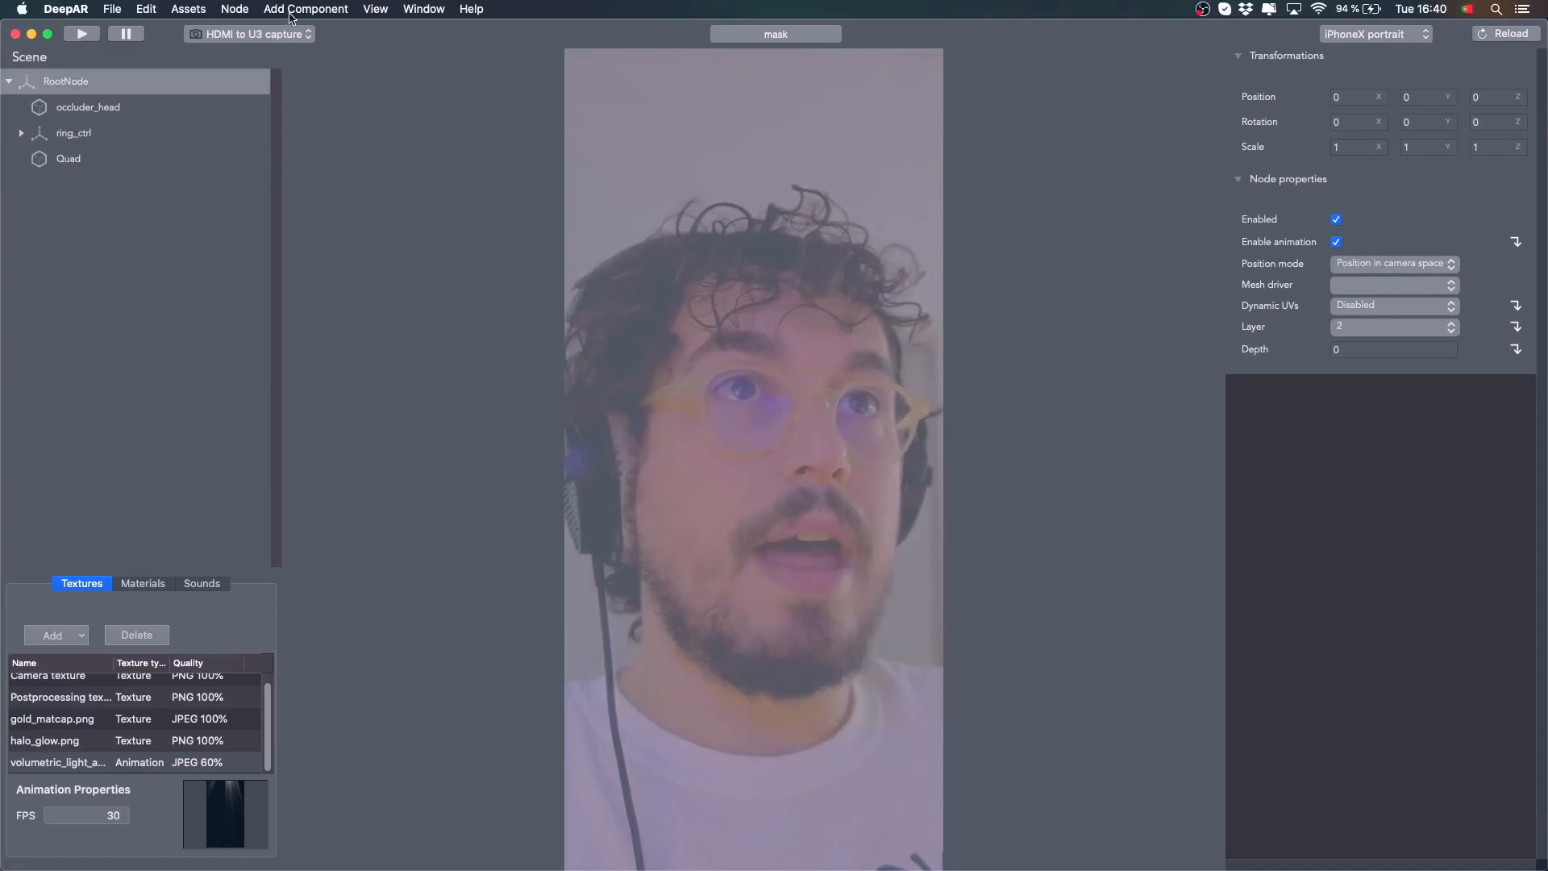
left_click(121, 132)
left_click(305, 9)
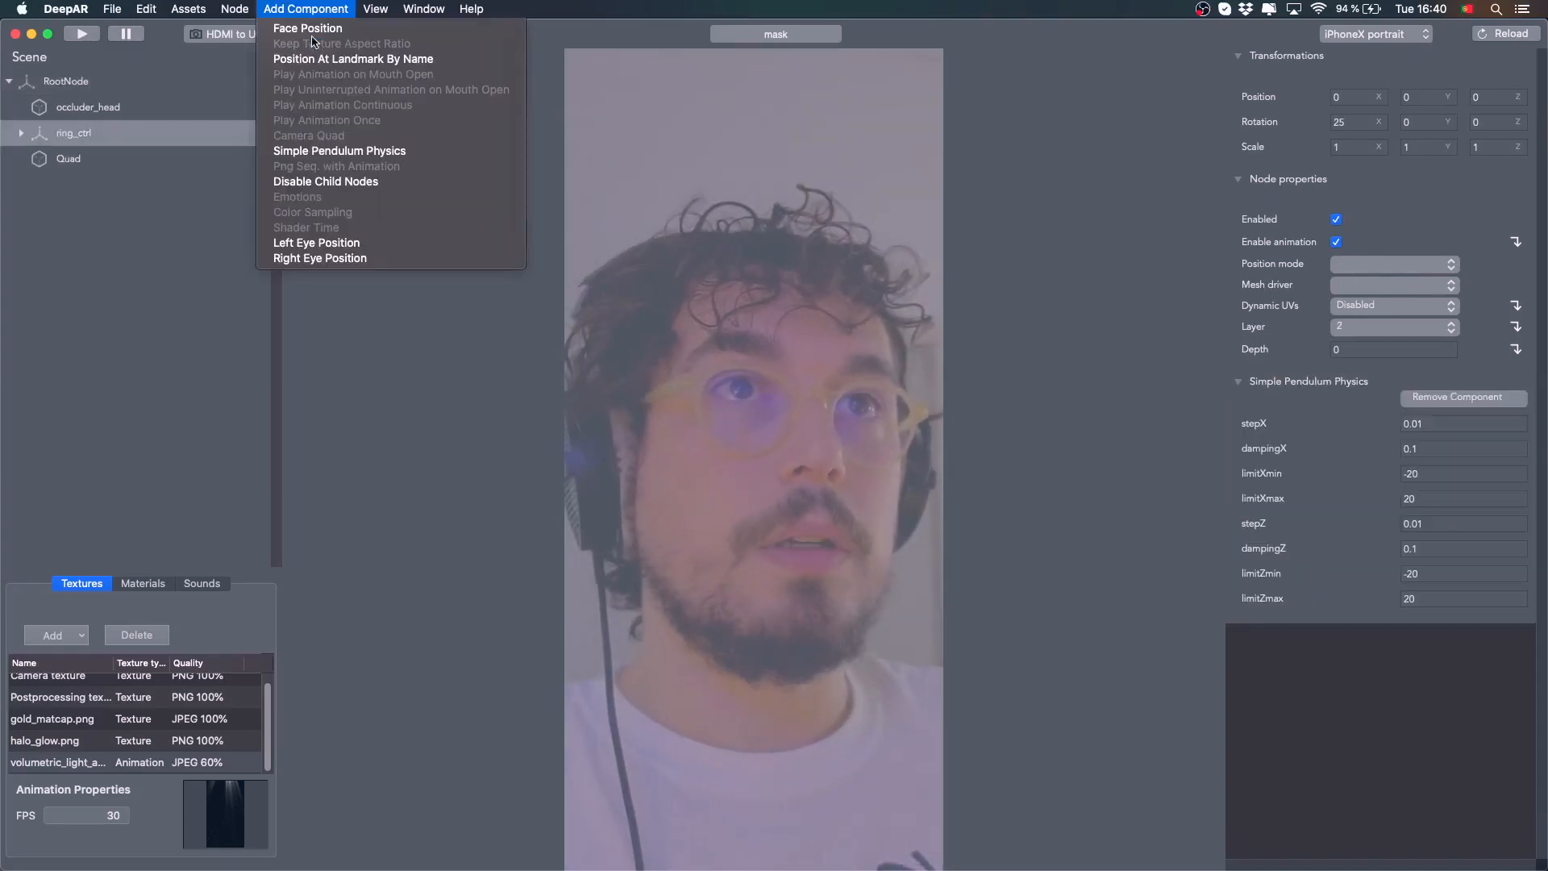
left_click(117, 107)
left_click(88, 117)
left_click(279, 10)
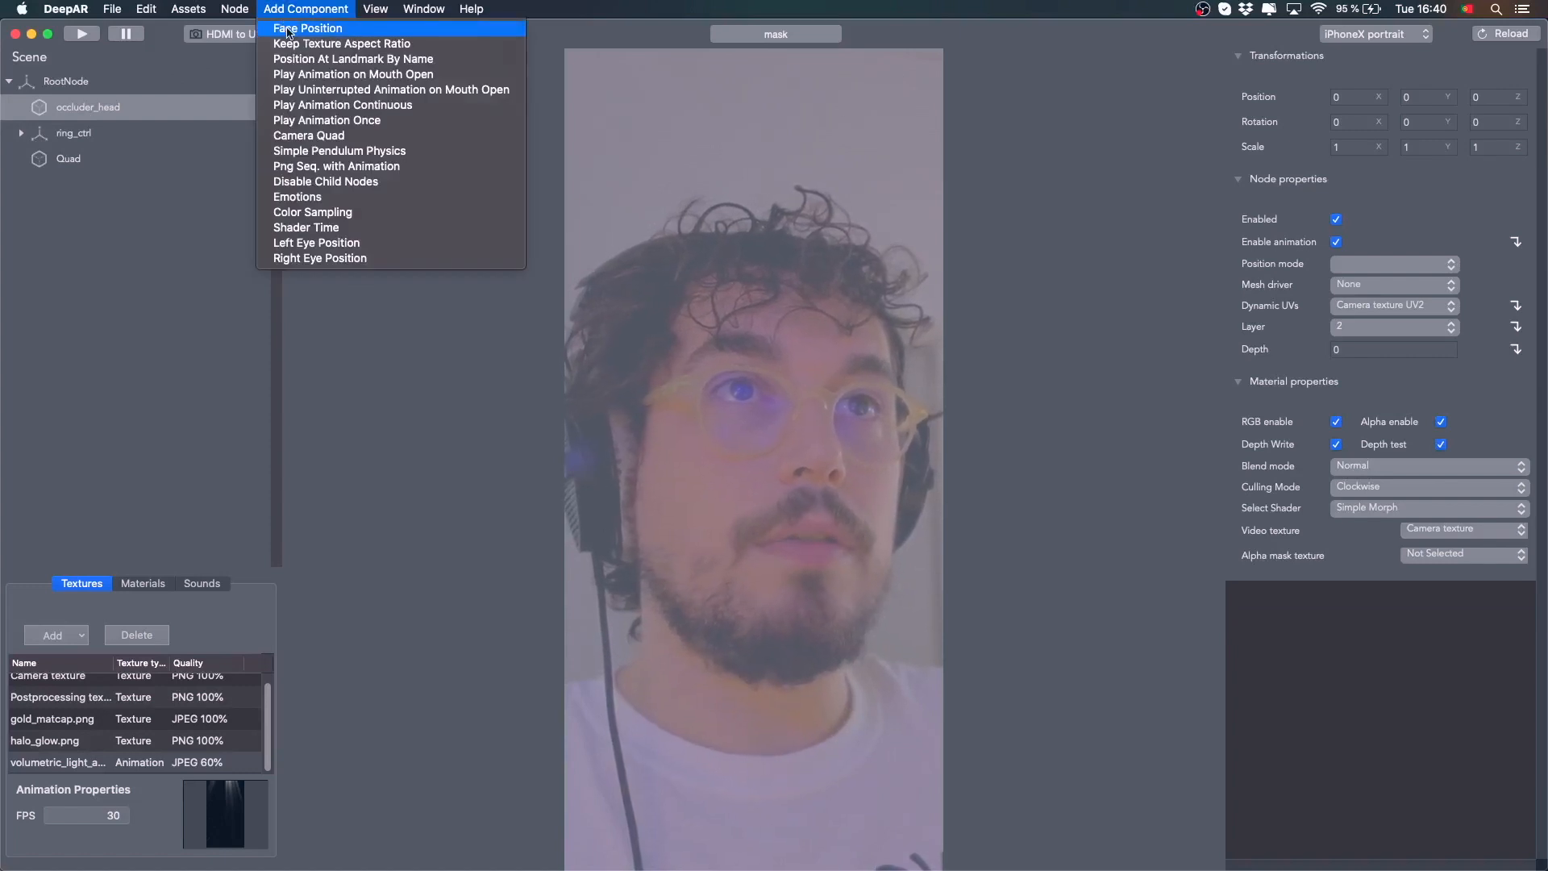
left_click(288, 29)
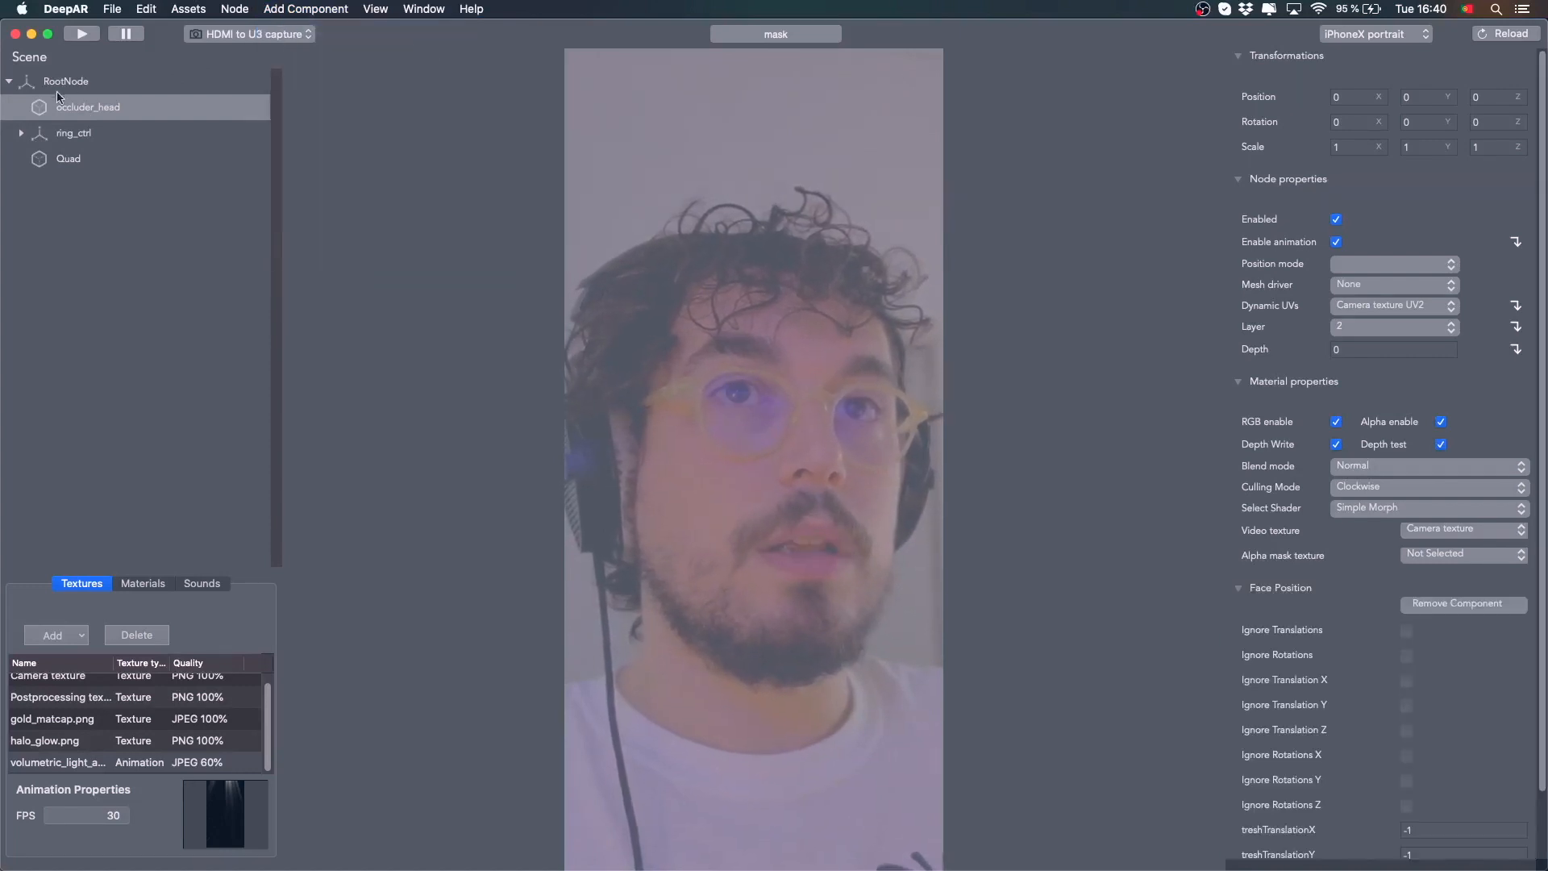
Add a Face Position component to ring_ctrl
left_click(82, 134)
left_click(307, 10)
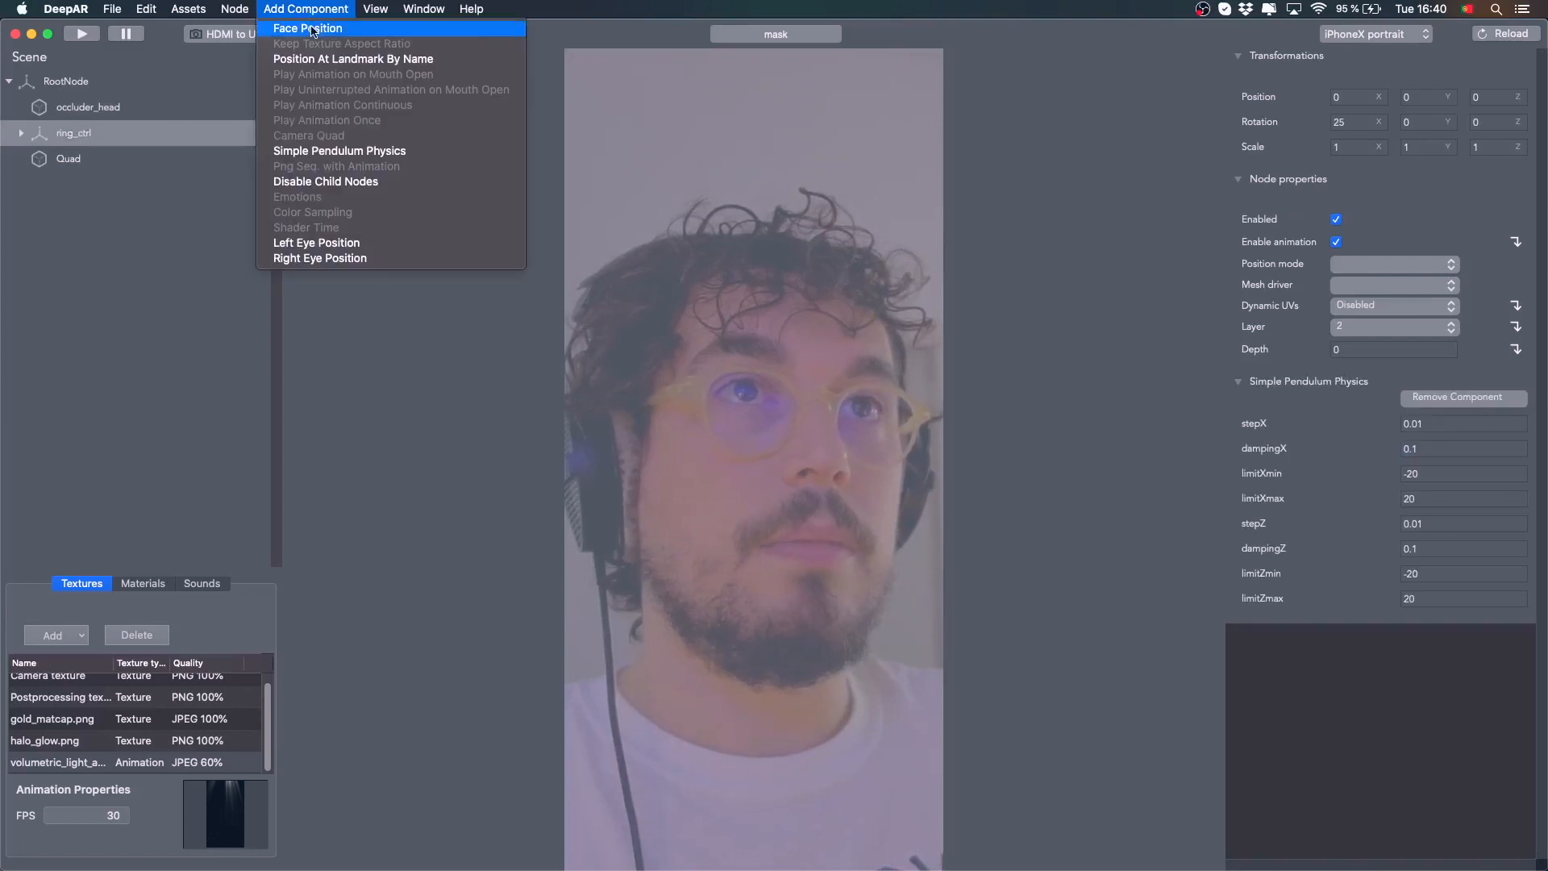
left_click(313, 30)
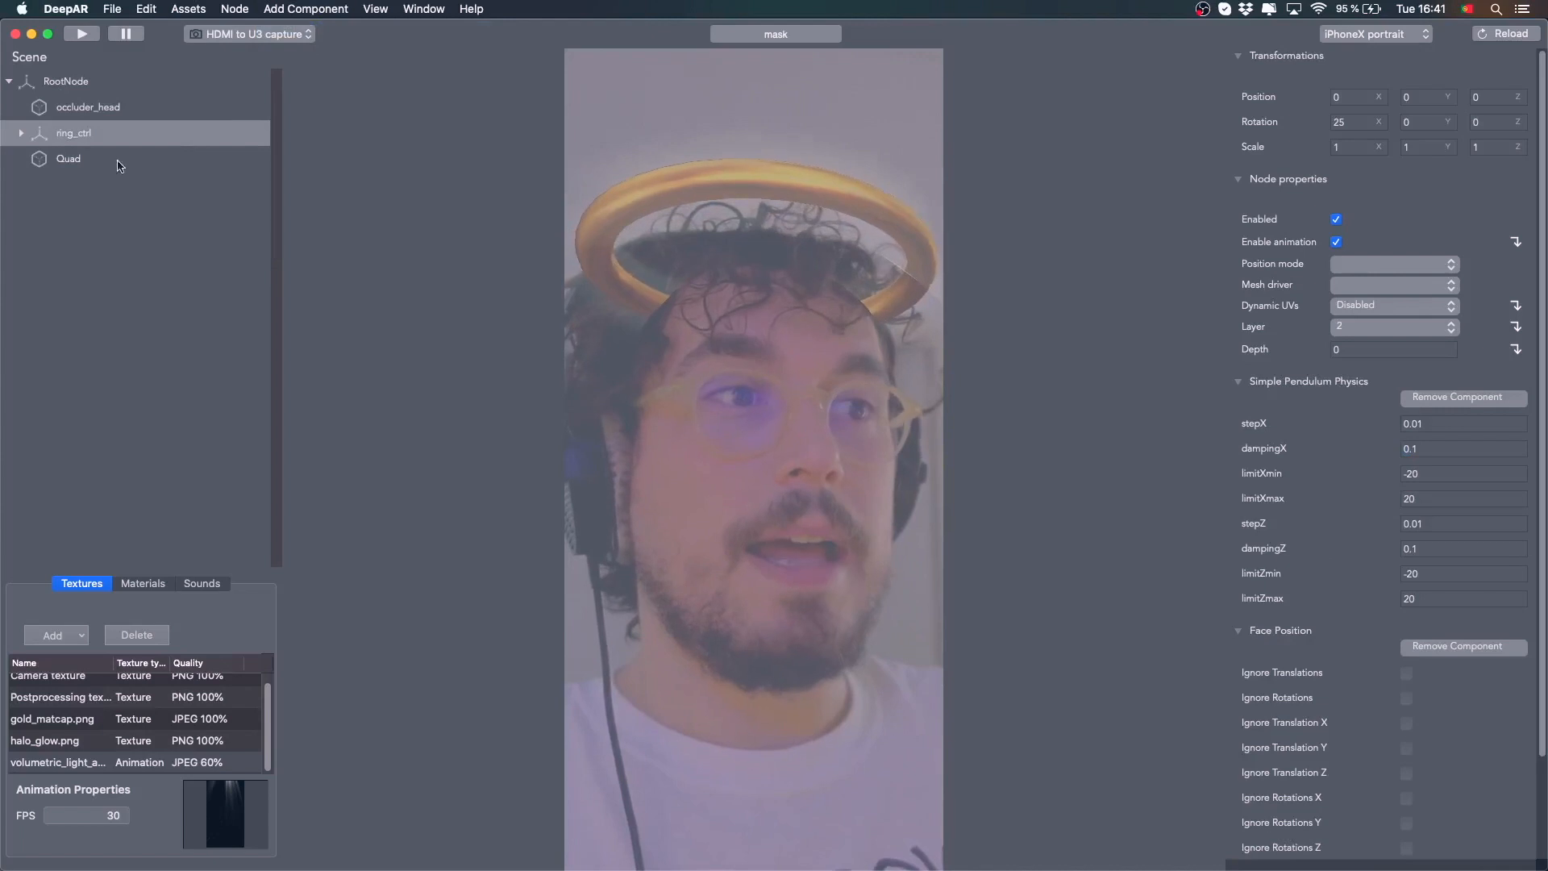
Give the Quad the Unlit Texture shader with volumetric_light_anim as its diffuse texture
left_click(71, 159)
left_click(1521, 510)
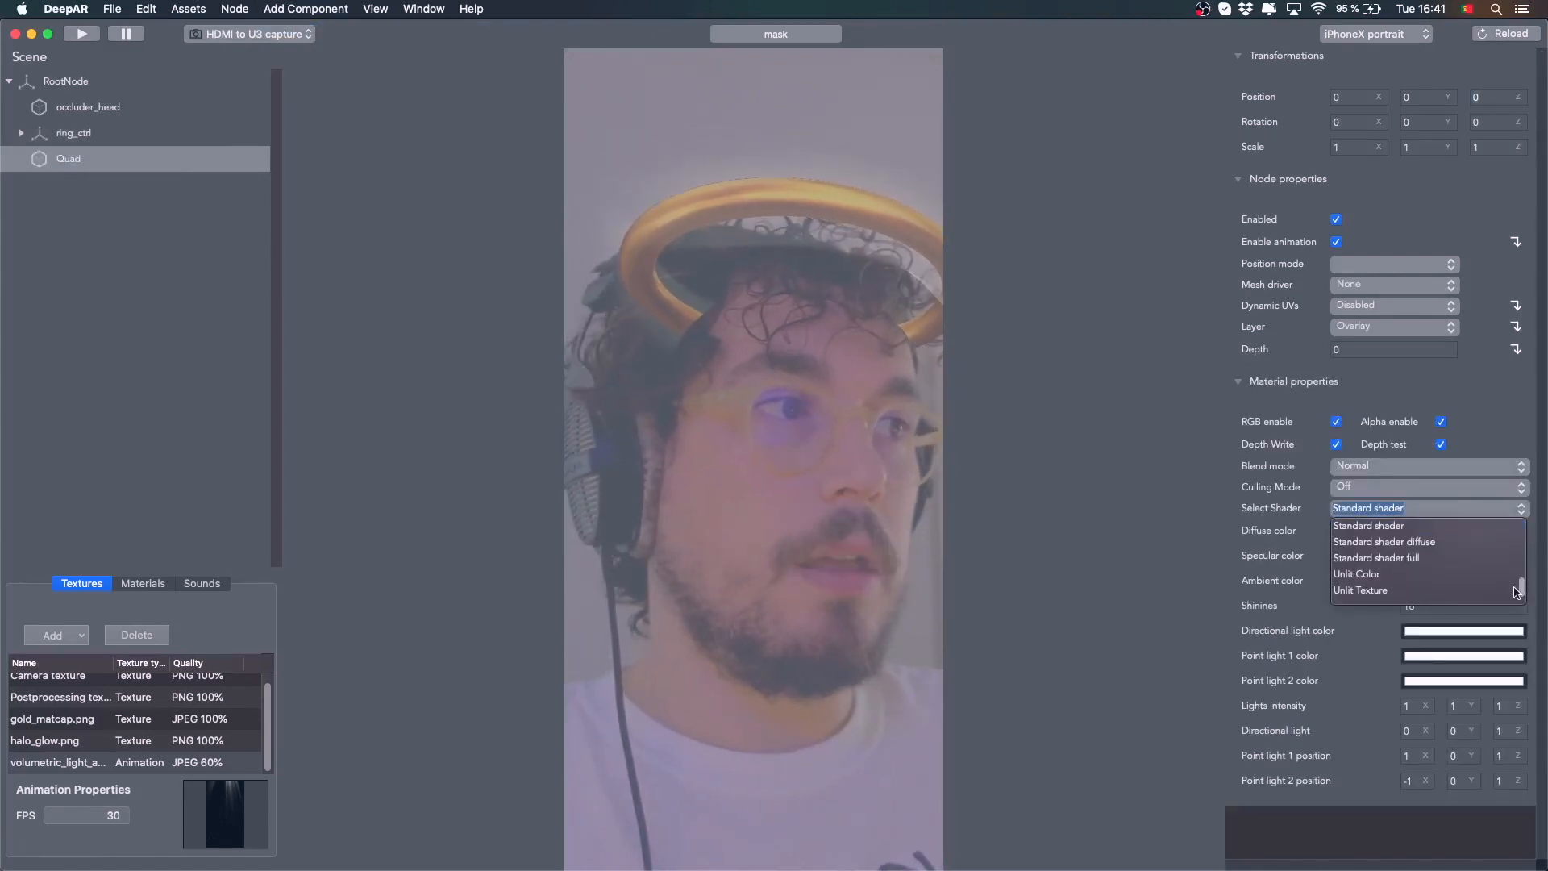
left_click(1369, 591)
left_click(1519, 531)
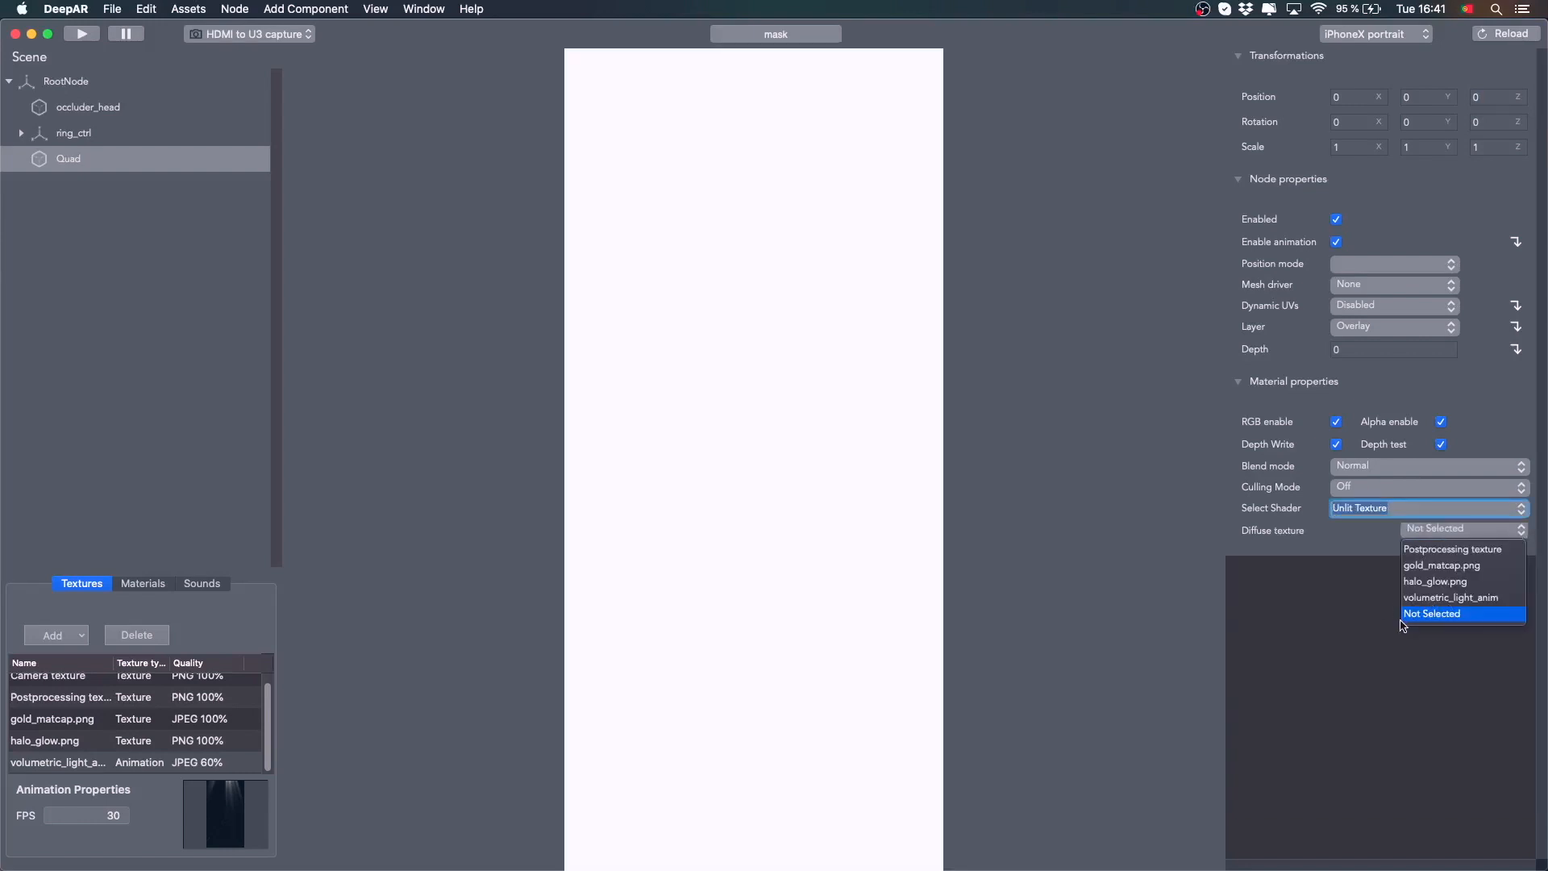
left_click(1466, 598)
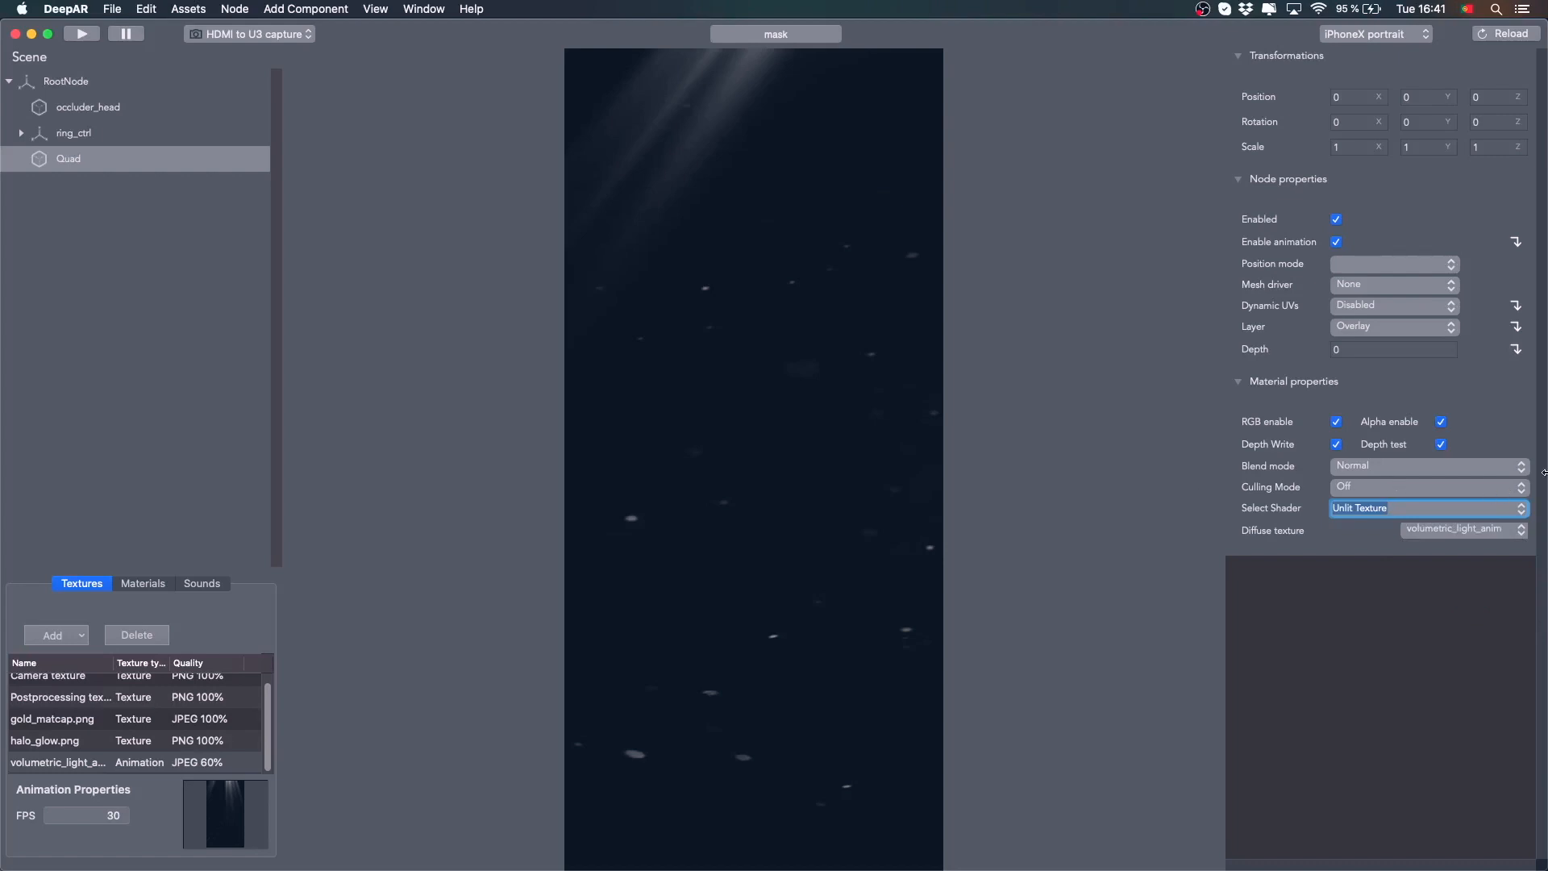
Set the Quad's blend mode to Add
left_click(1521, 467)
left_click(1367, 503)
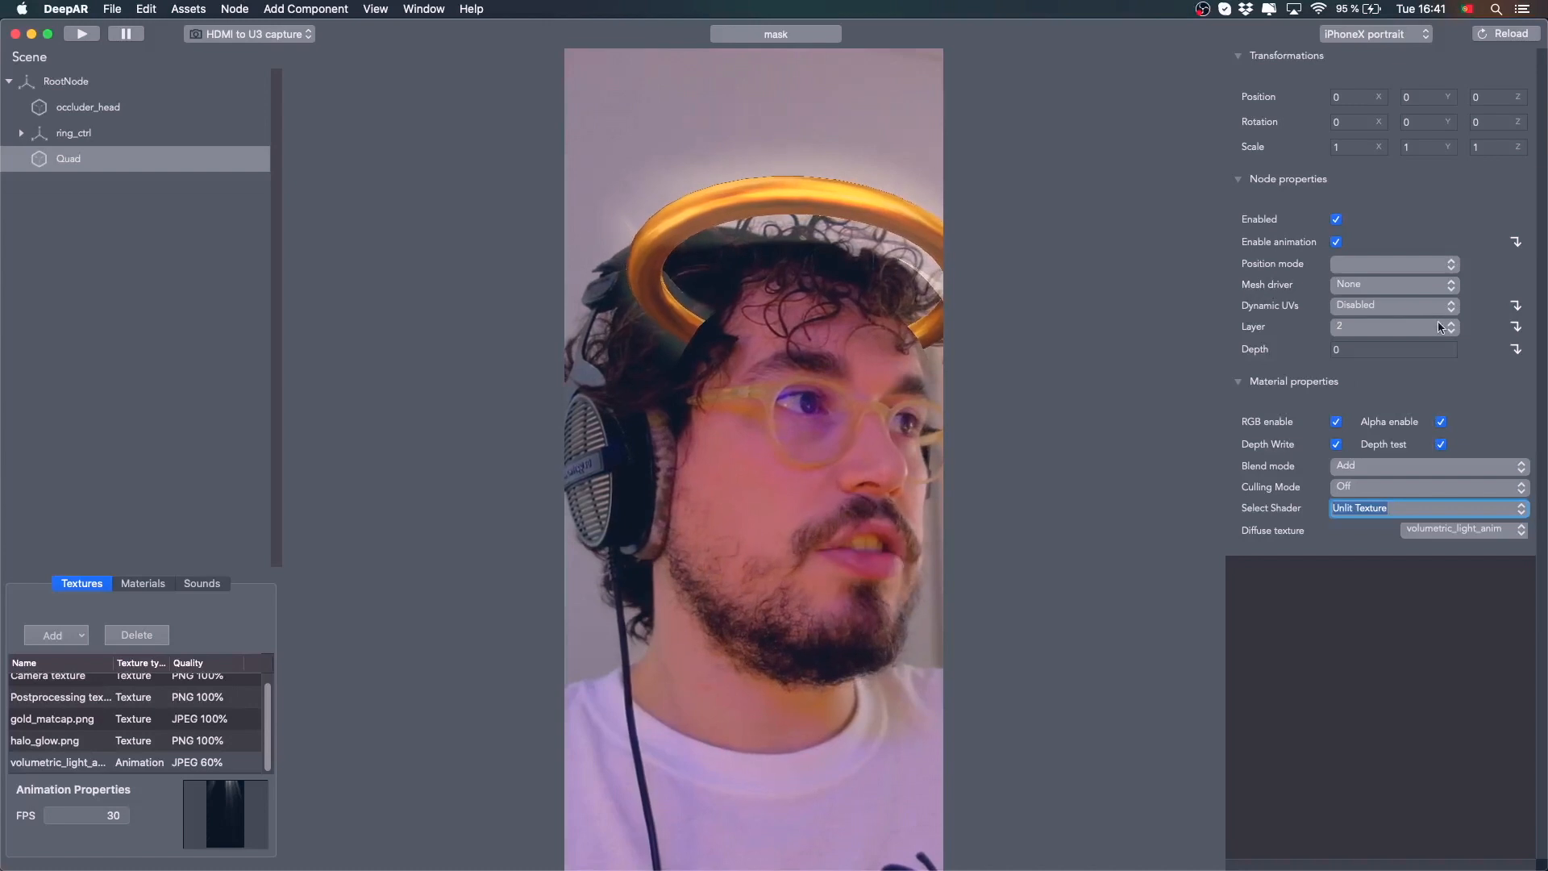
left_click(1360, 396)
left_click(73, 153)
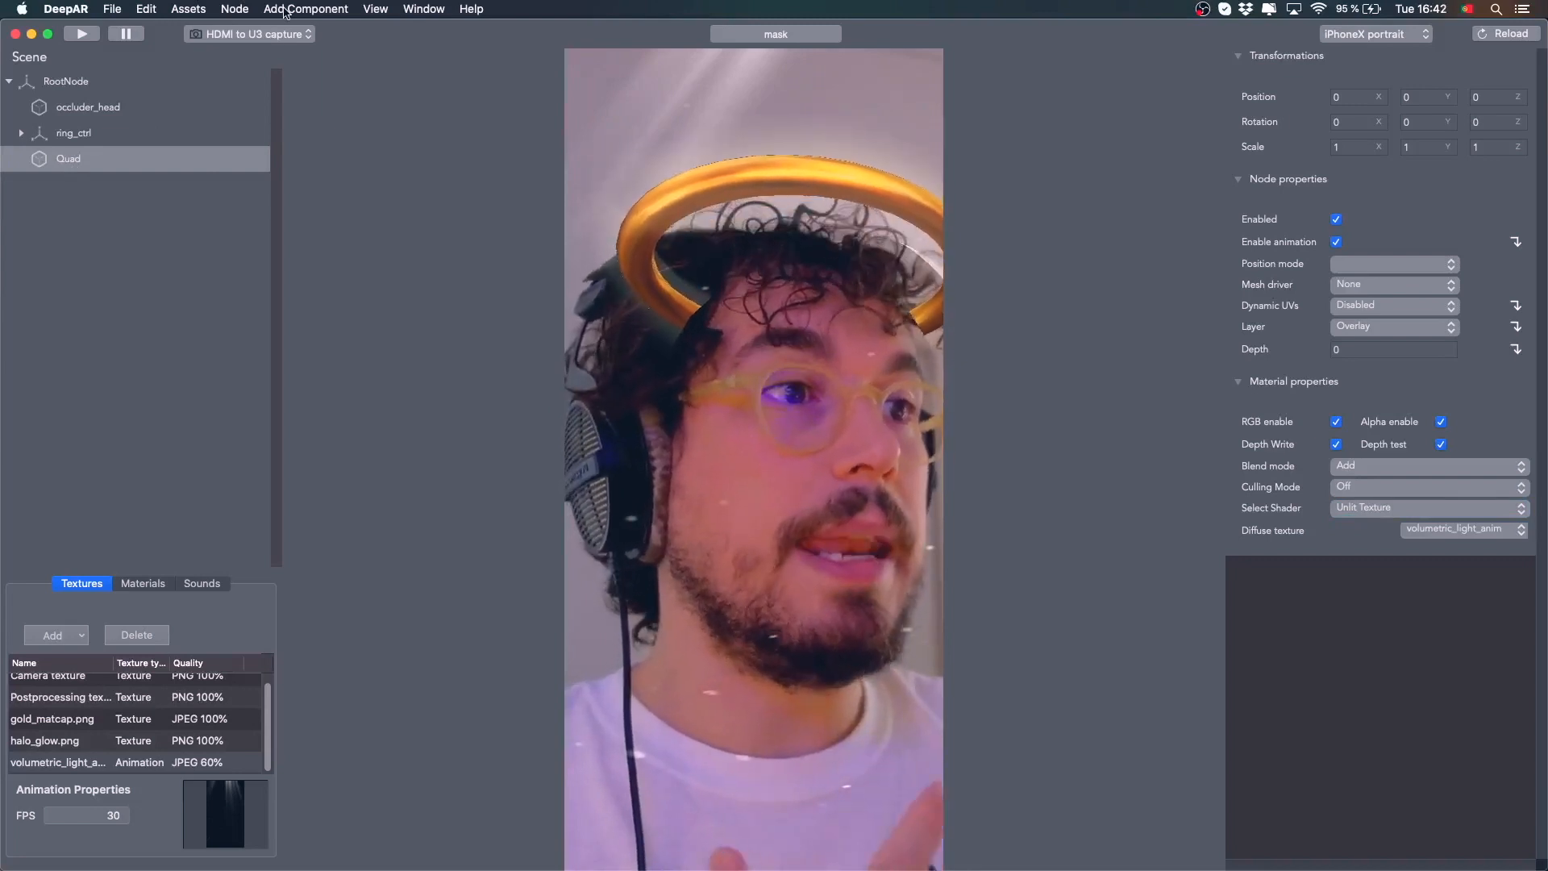
Add a Play Animation Continuous component to the Quad
left_click(286, 9)
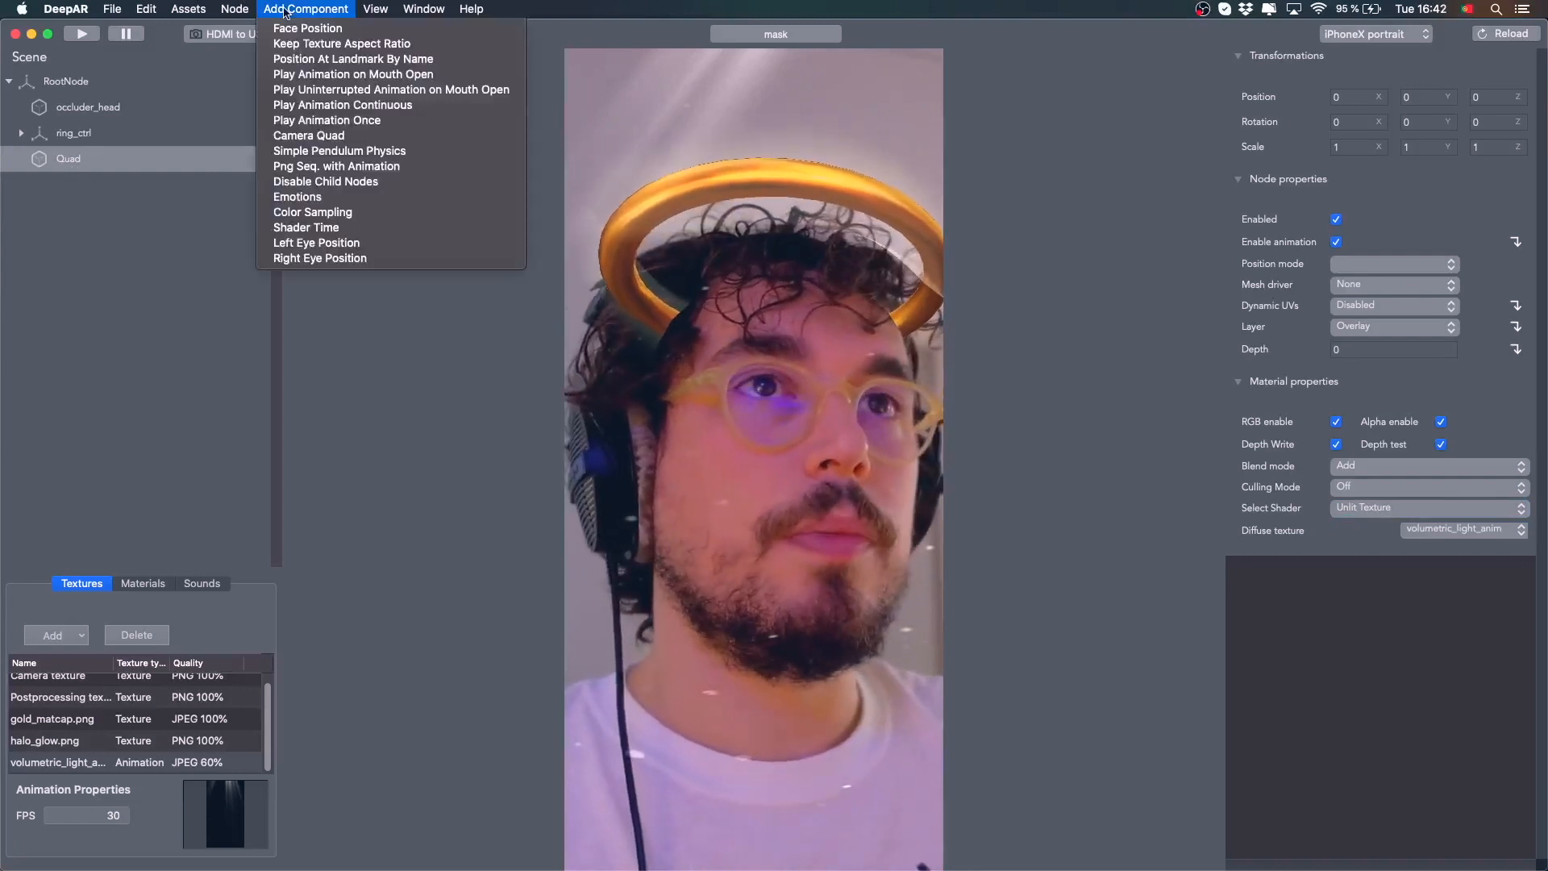
left_click(314, 110)
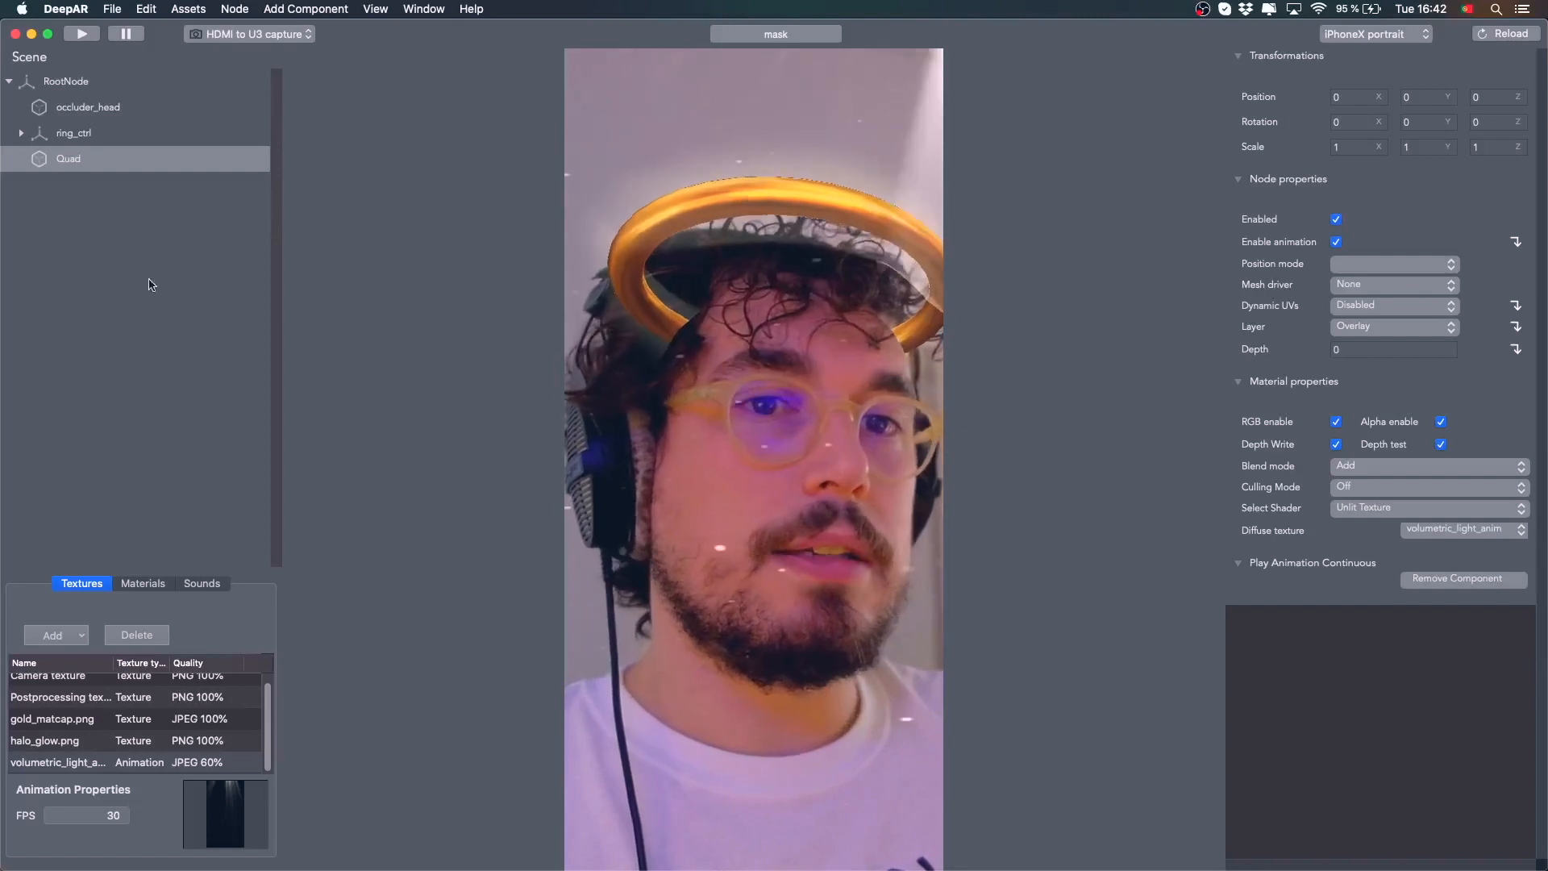
Set the volumetric_light_anim animation texture's FPS to 30
double_click(81, 816)
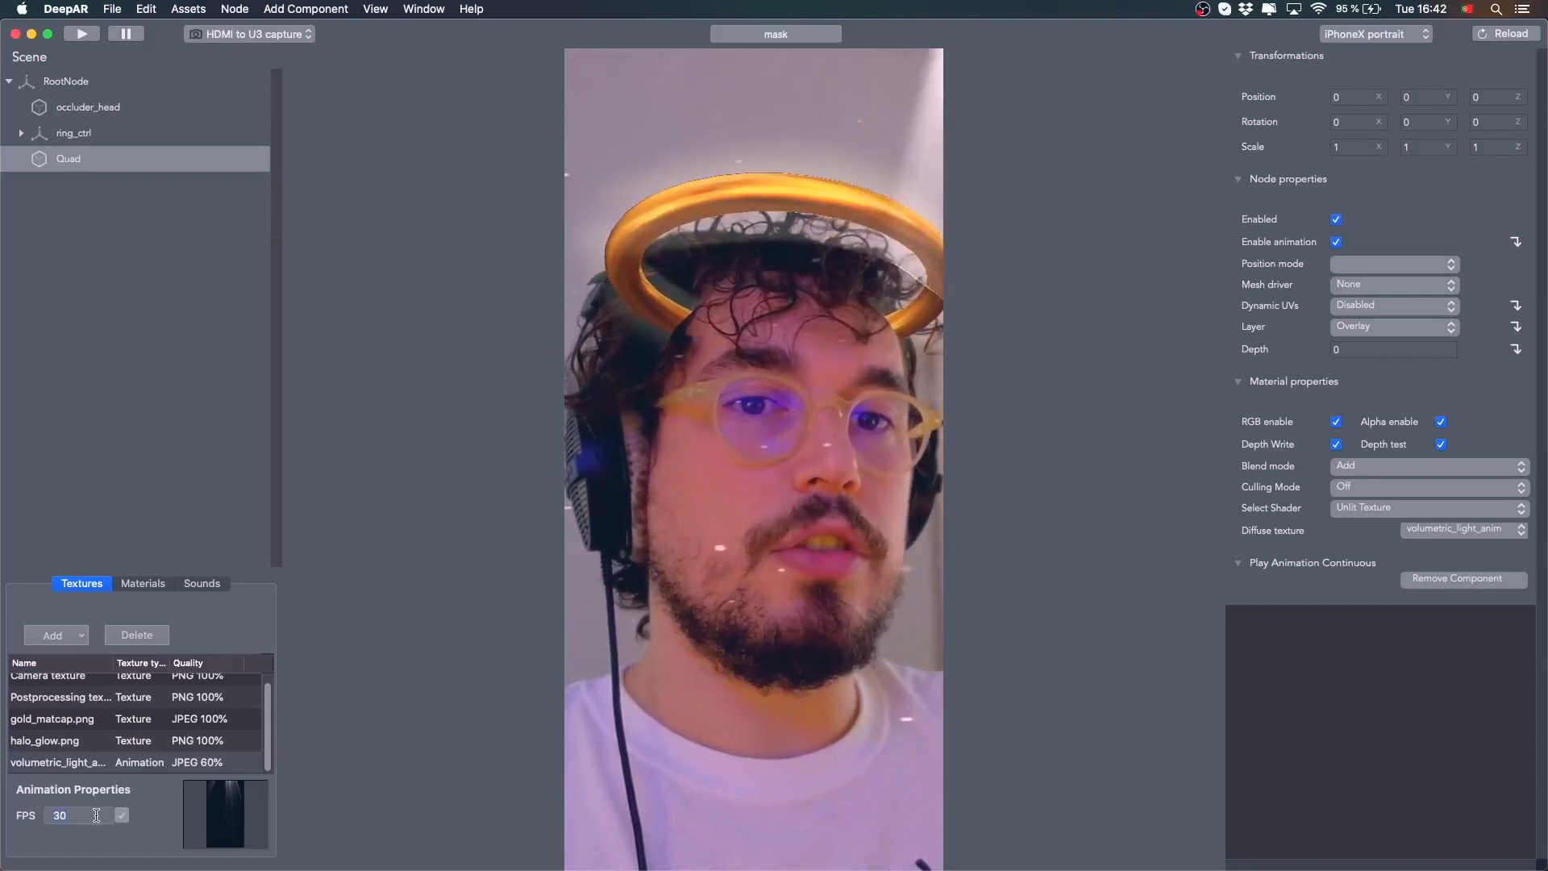
type("15")
key("Return")
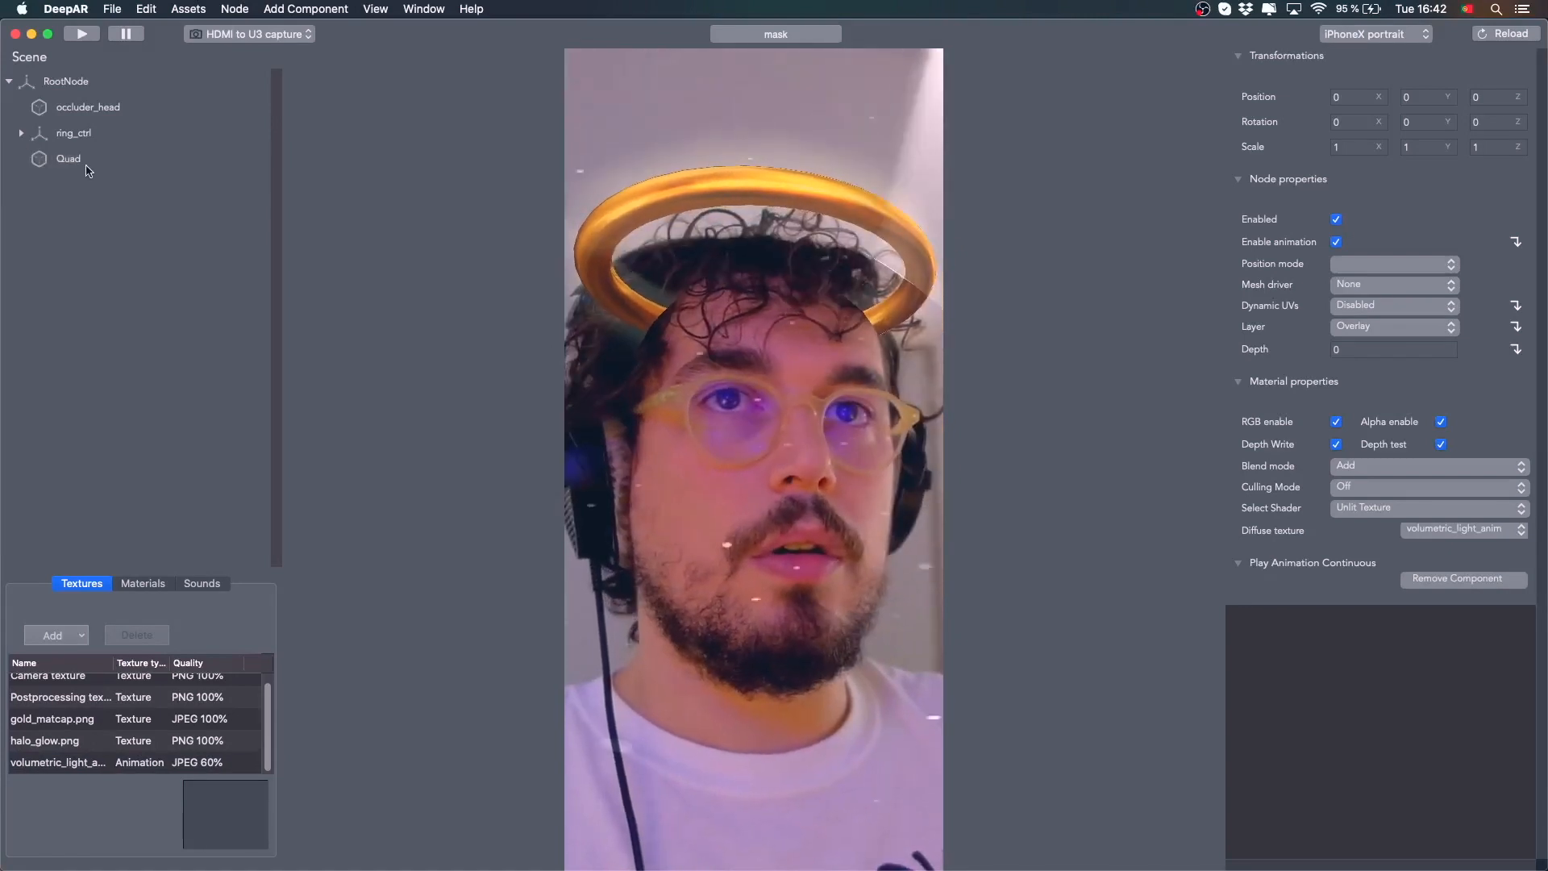
left_click(56, 762)
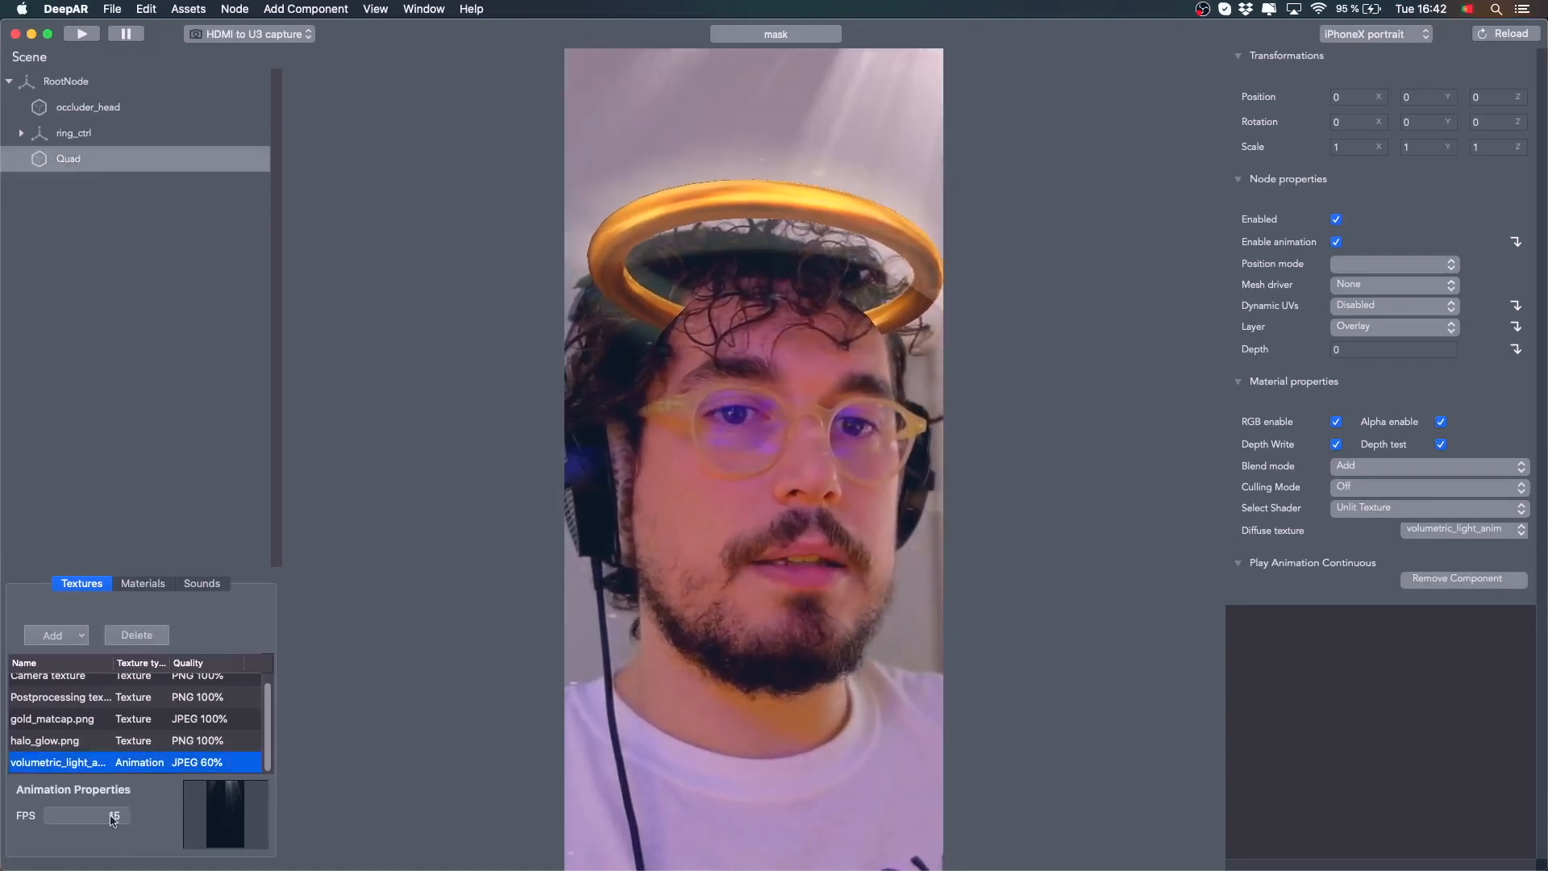
type("30")
key("Return")
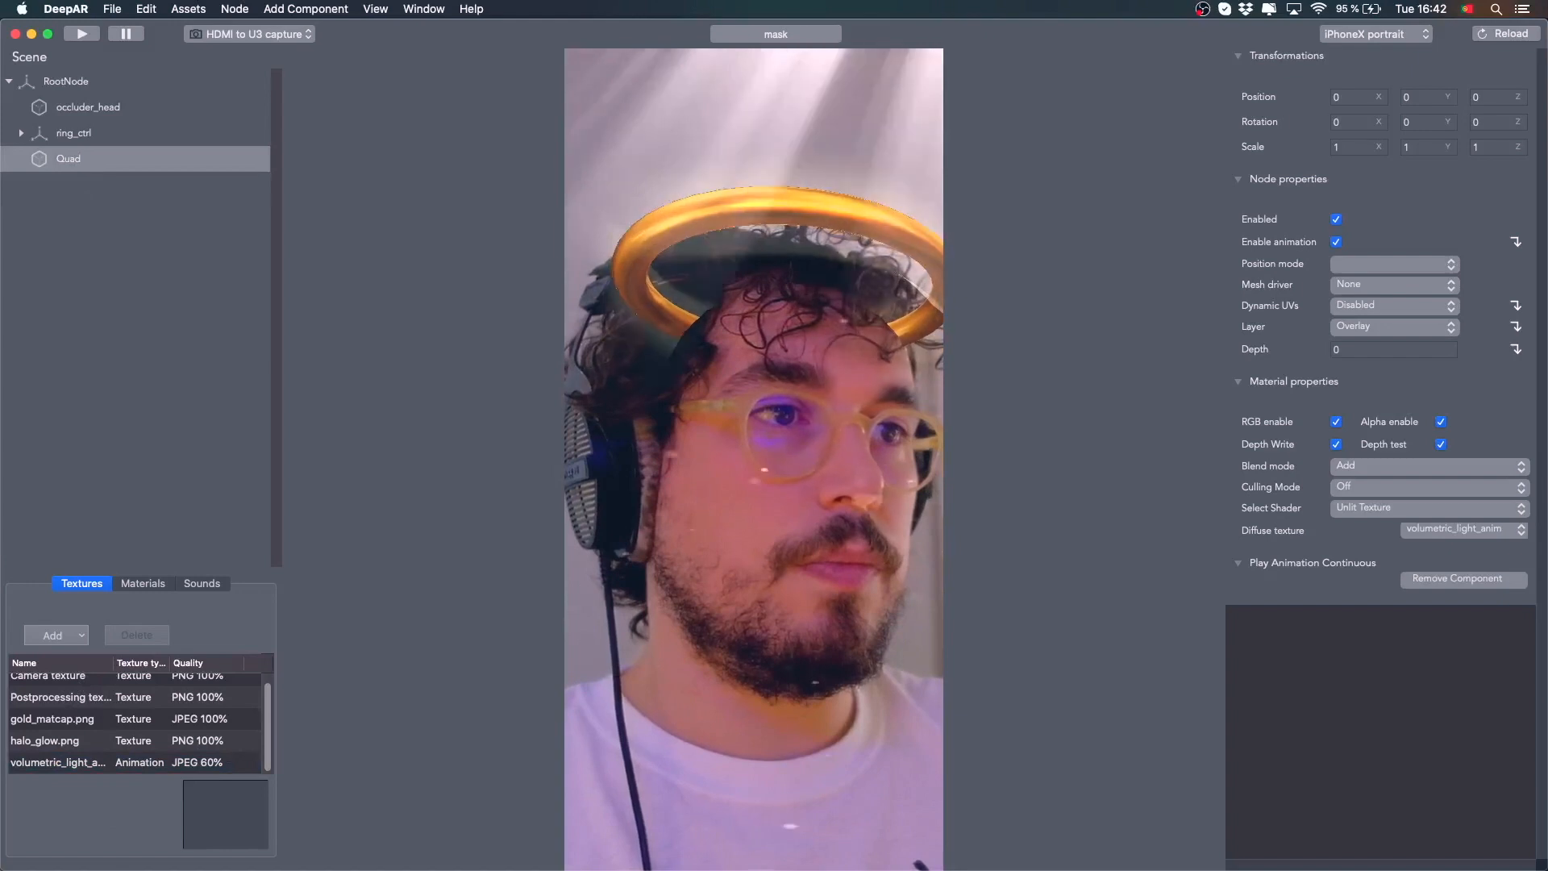
left_click(83, 763)
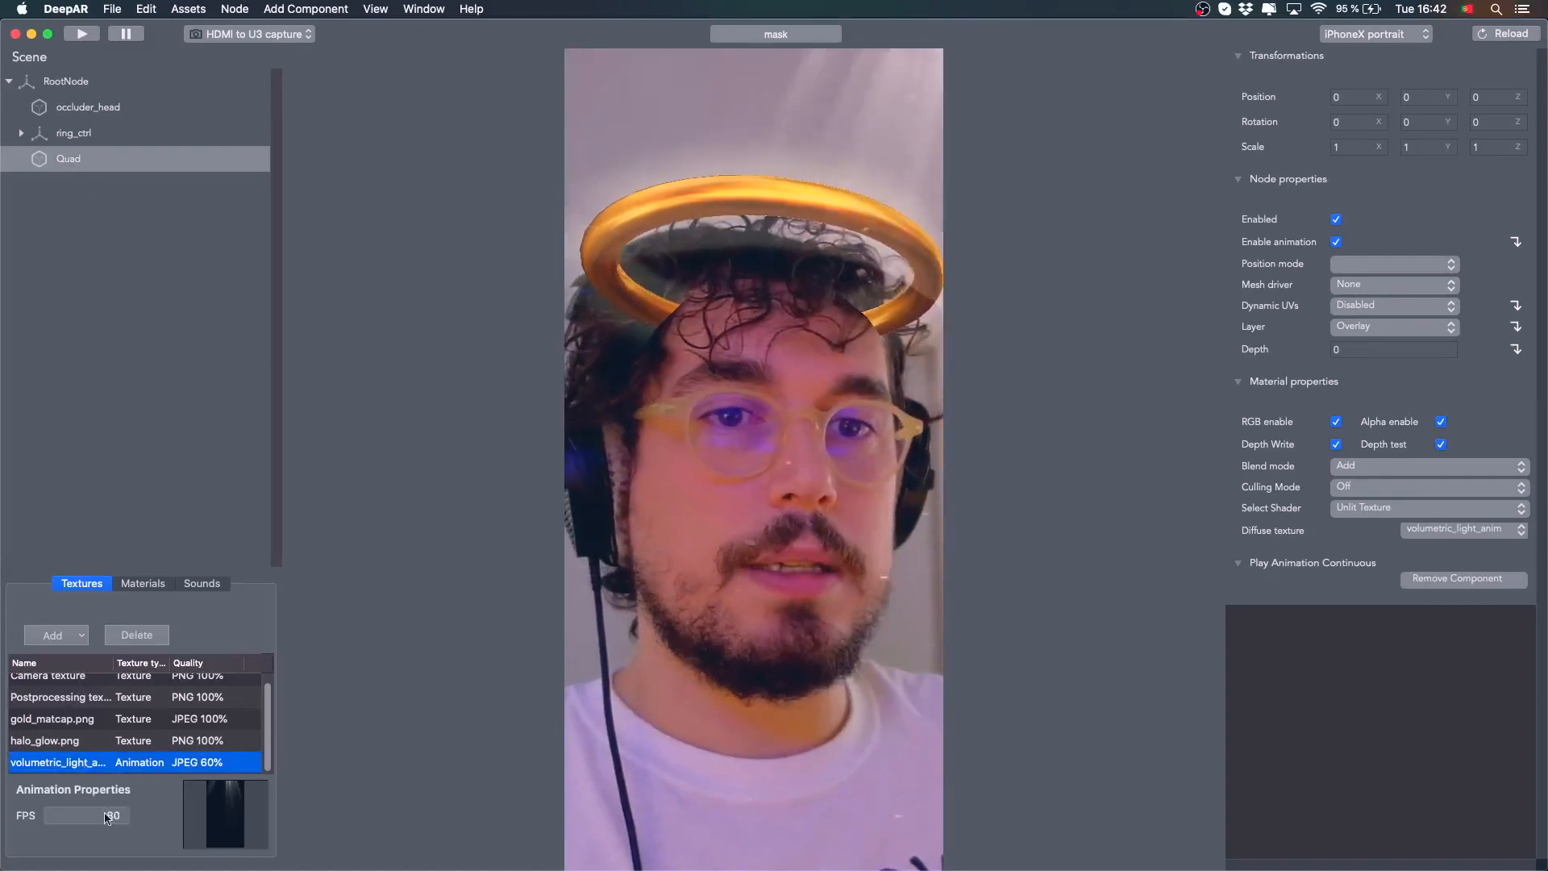
double_click(105, 815)
type("30")
key("Return")
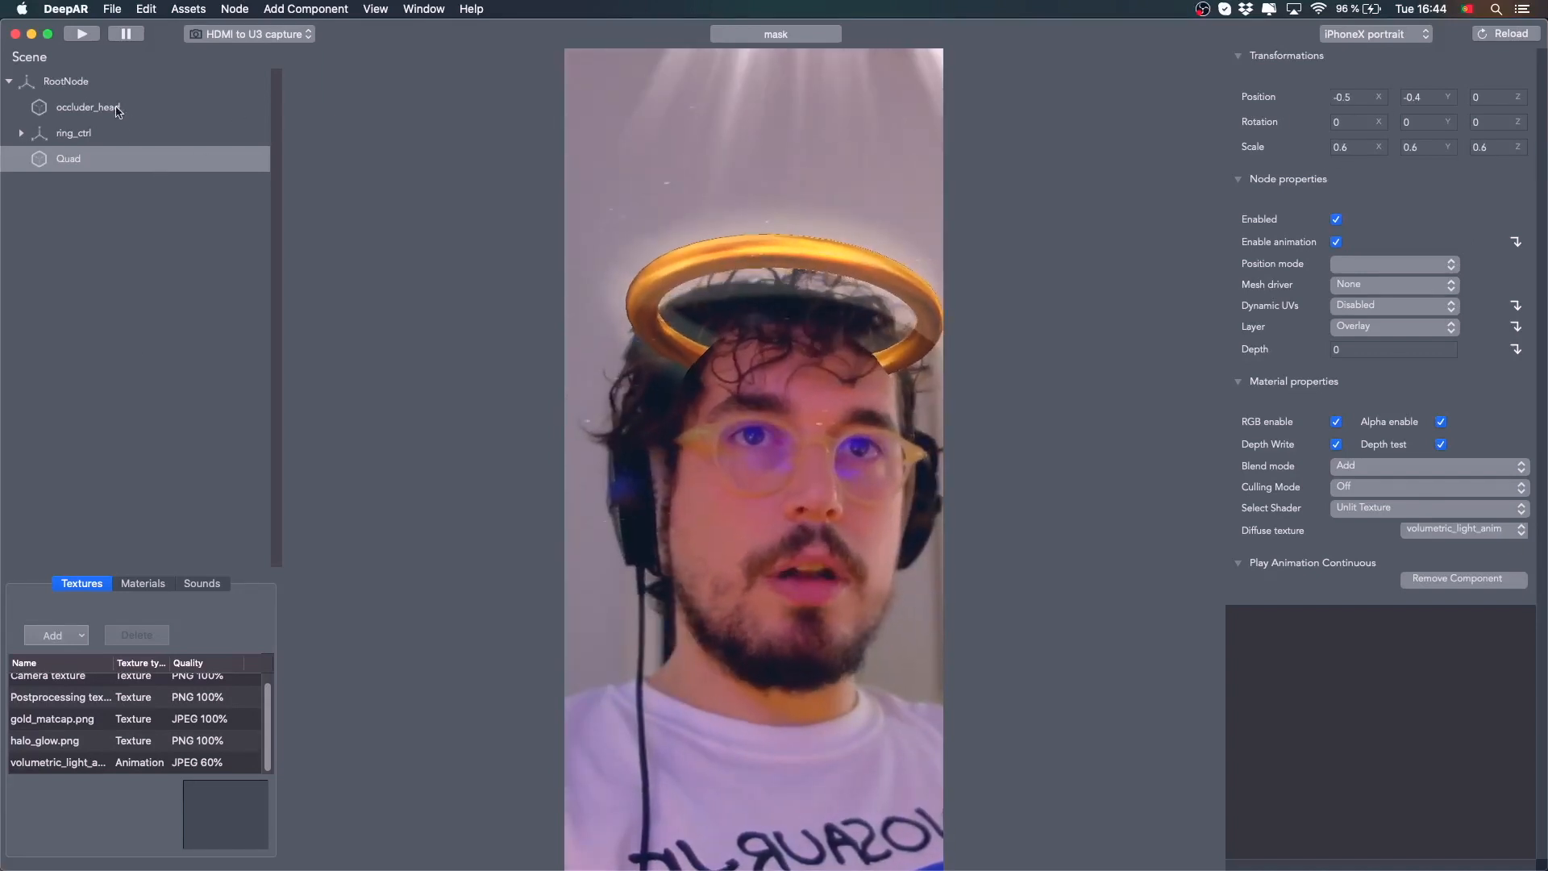
Switch the Quad's shader to Unlit Texture & Color
left_click(88, 107)
left_click(69, 158)
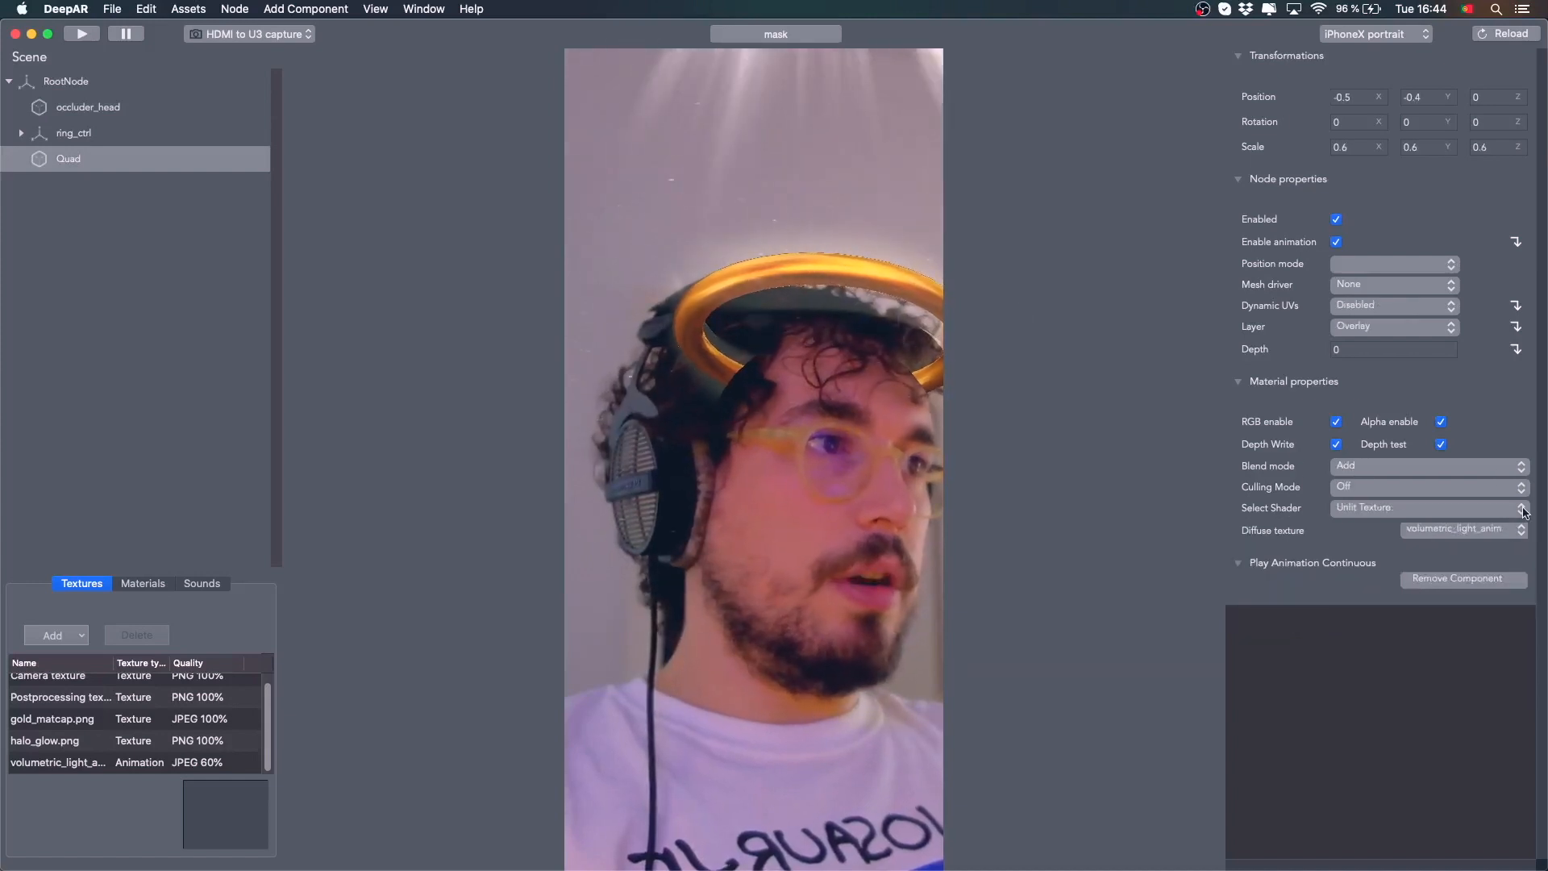
left_click(1507, 509)
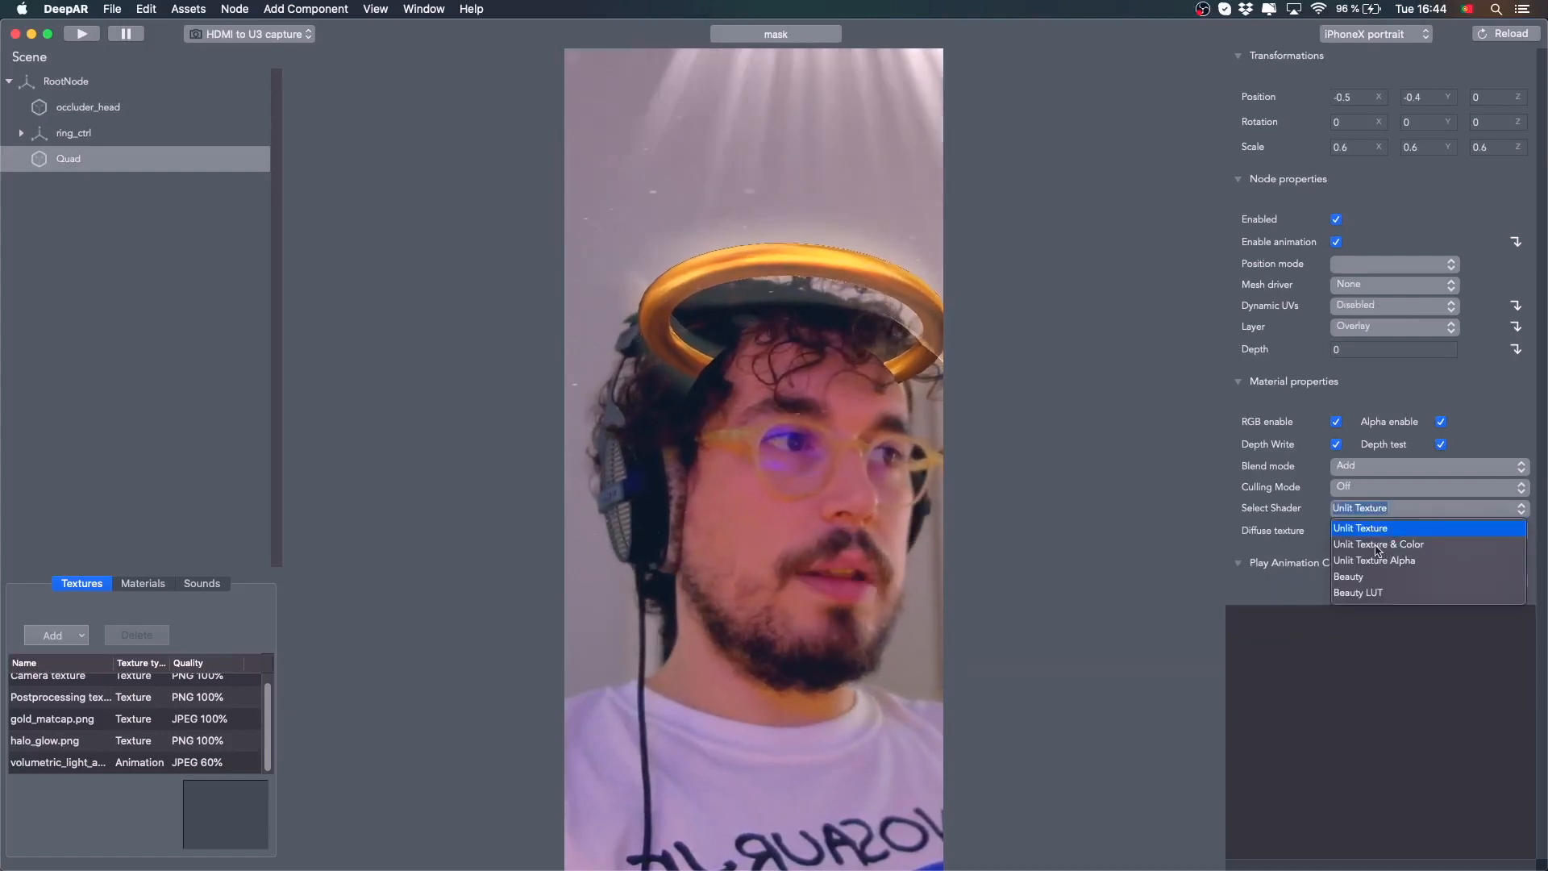
left_click(1402, 547)
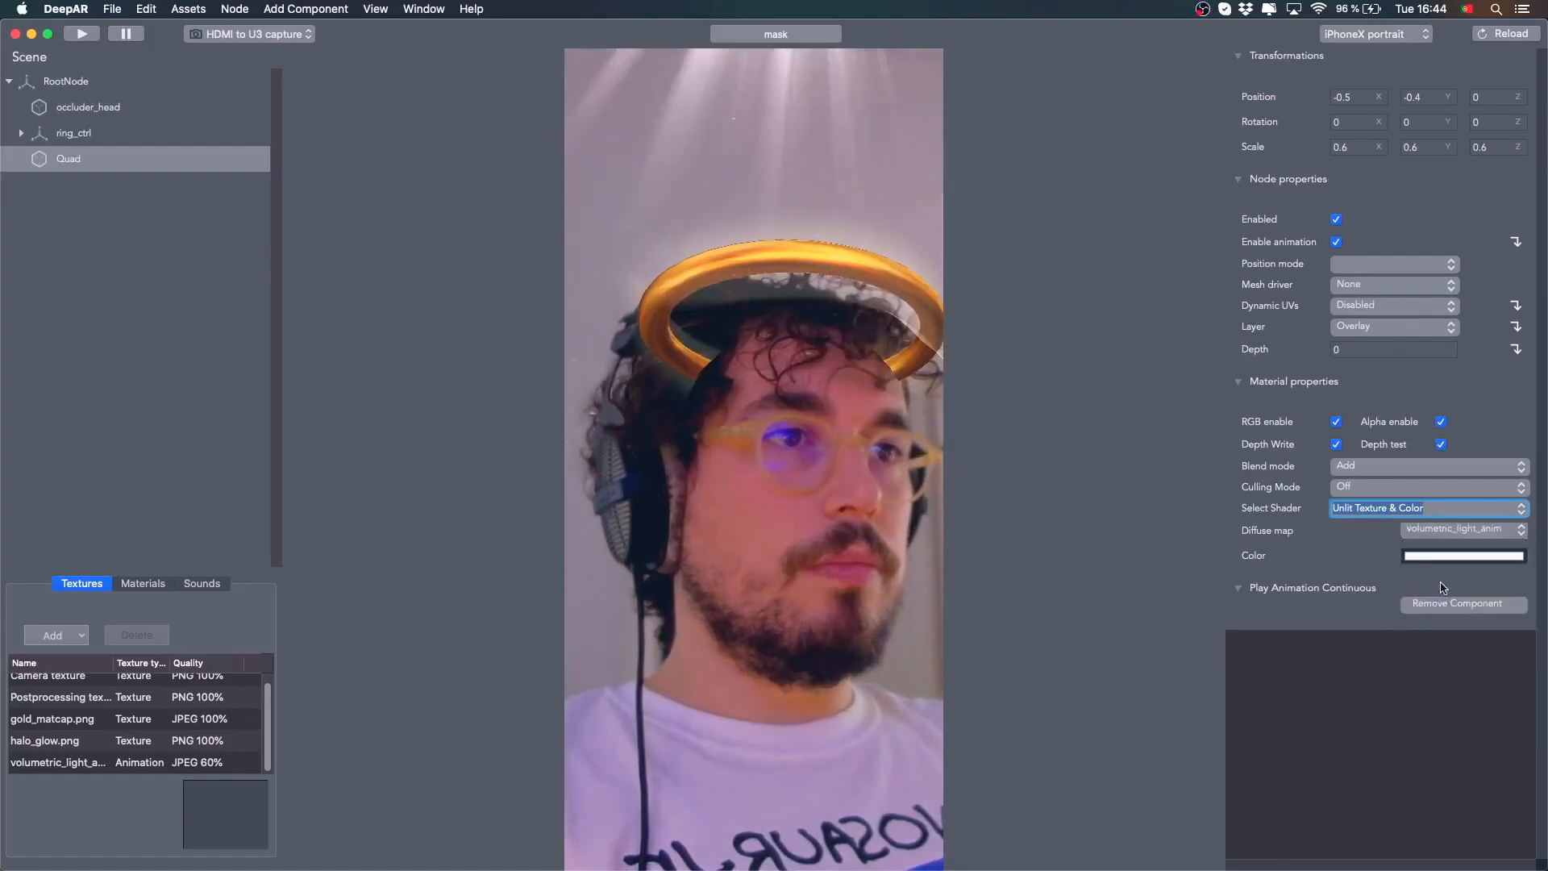
Darken the Quad's color to a dark grey to dim the light rays
left_click(1451, 556)
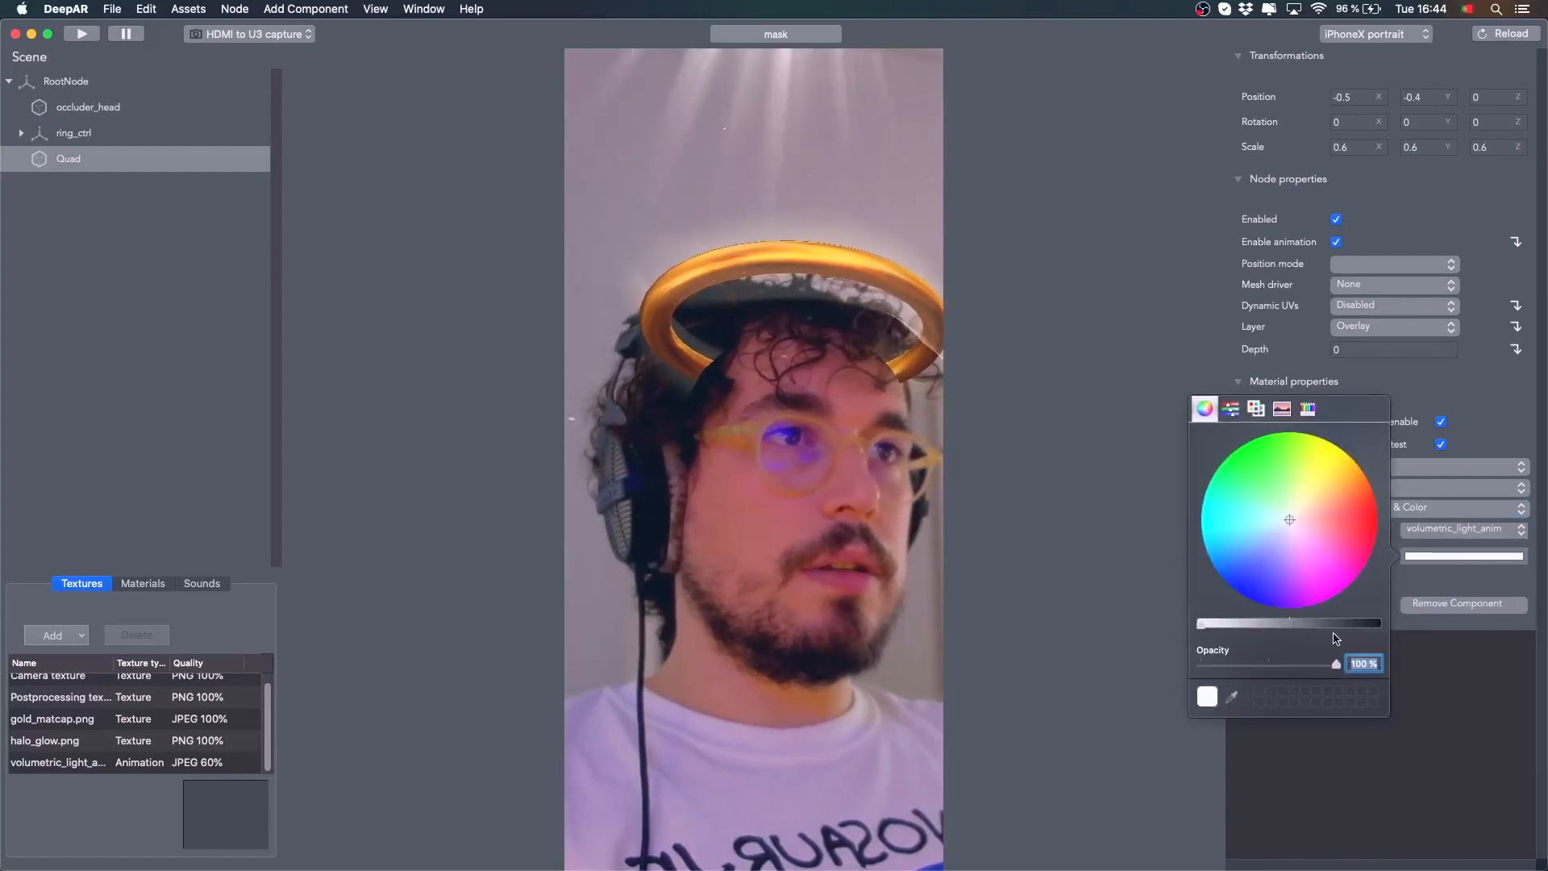
left_click(1306, 624)
key("Escape")
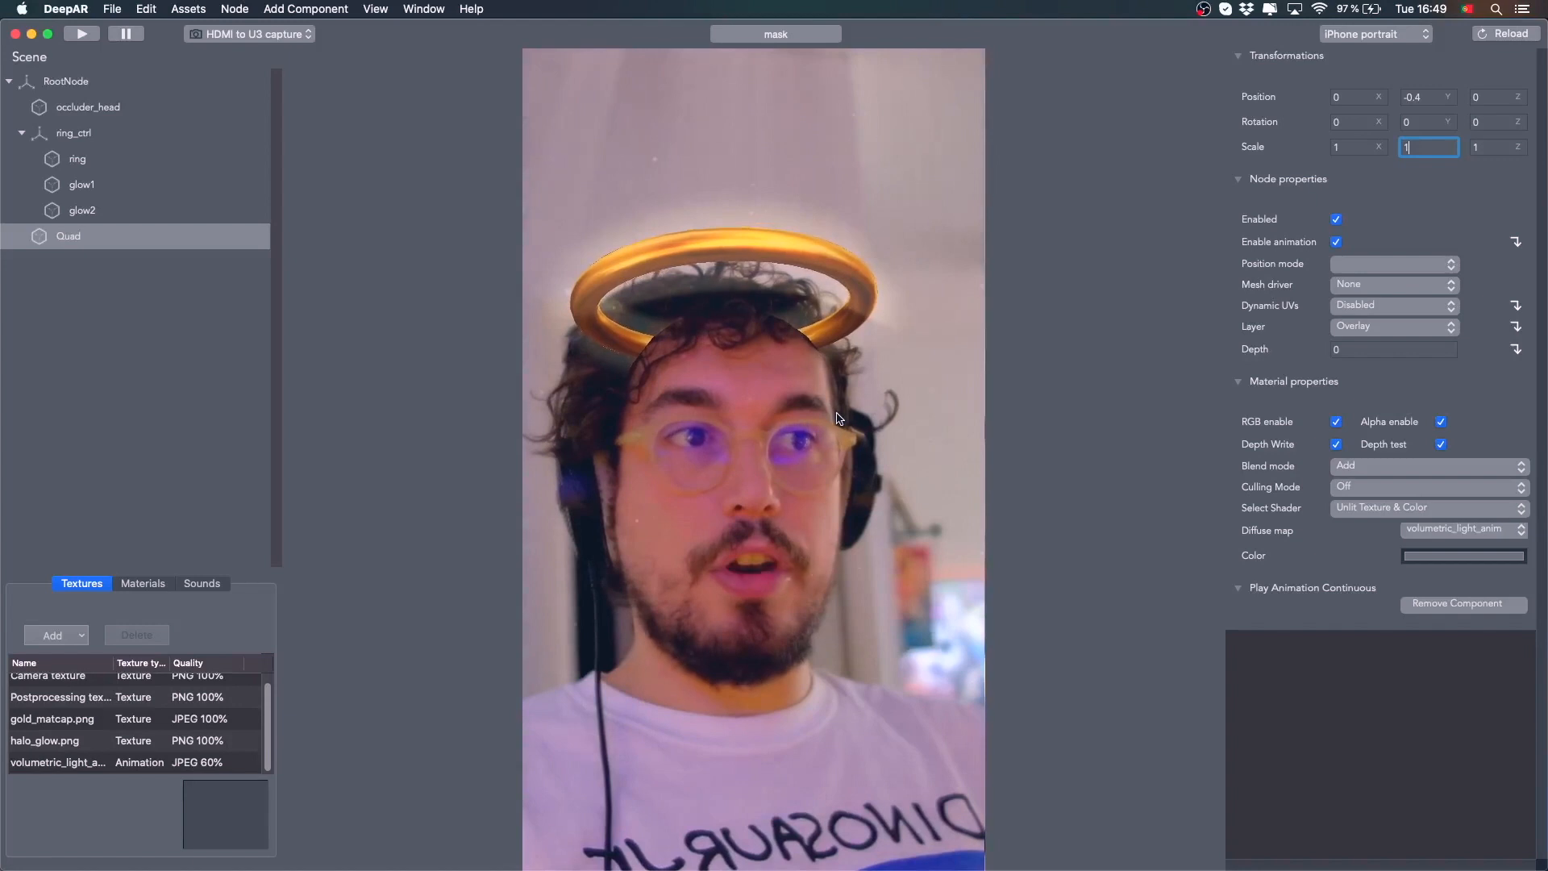
Save the mask as Halo in the Halo Filter folder
left_click(78, 159)
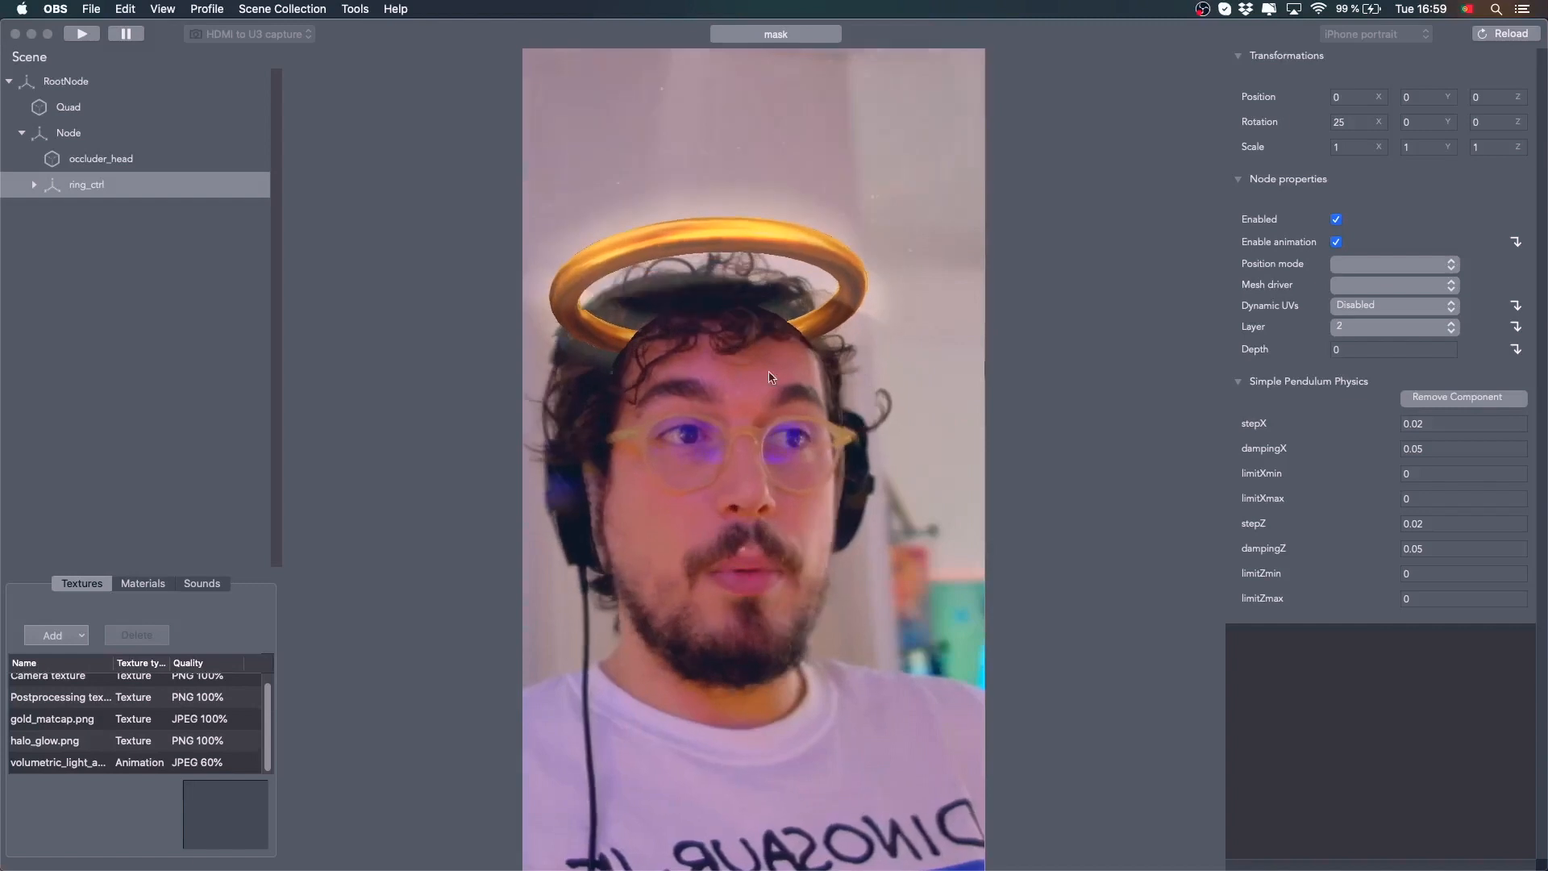
left_click(115, 22)
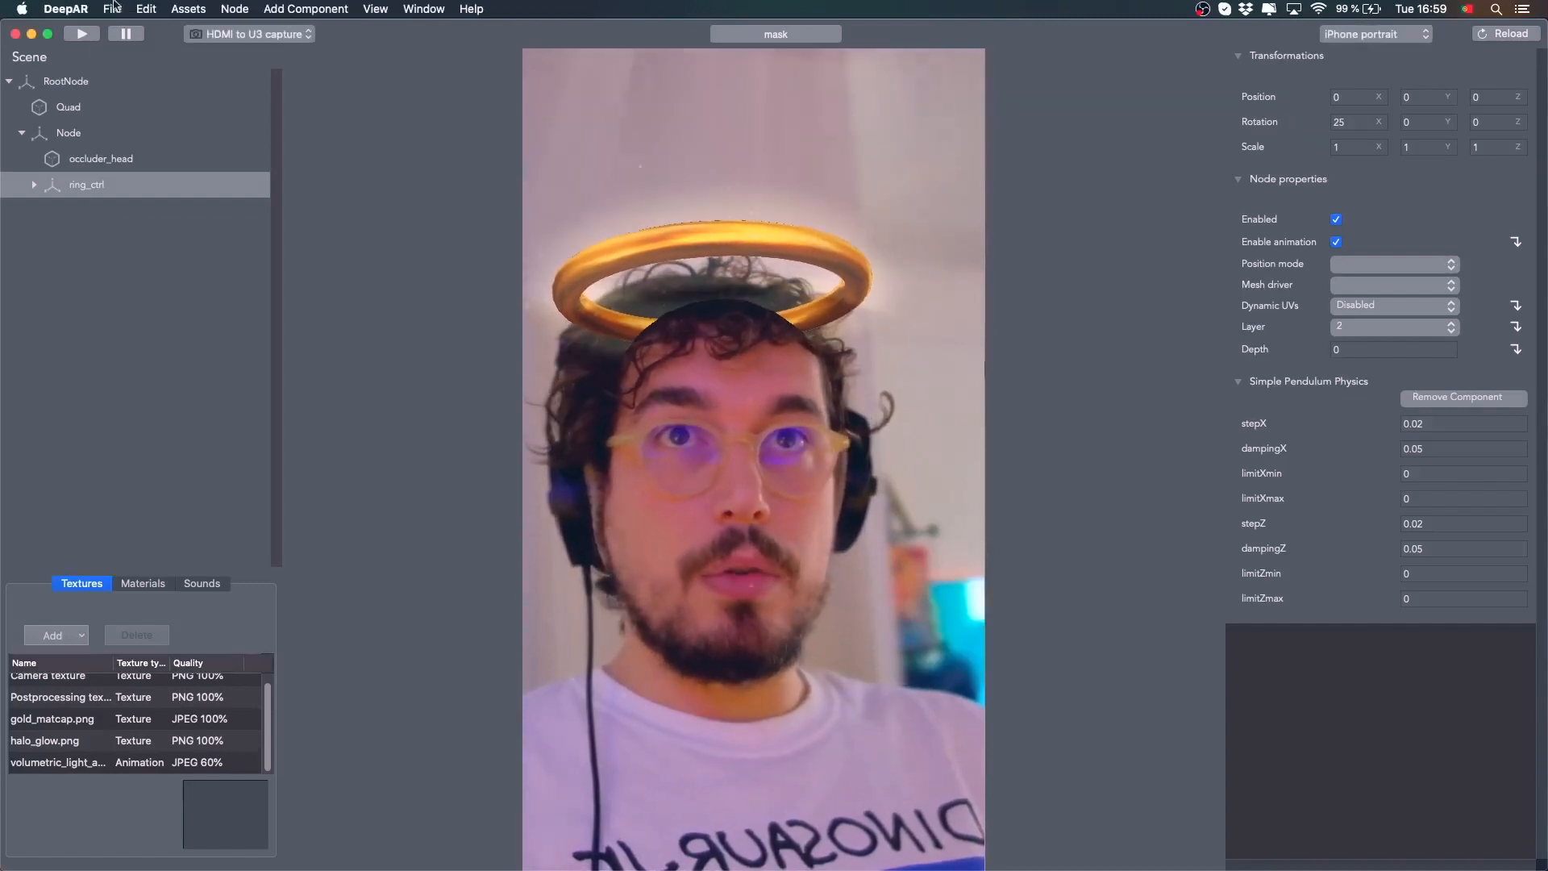
left_click(112, 8)
left_click(172, 160)
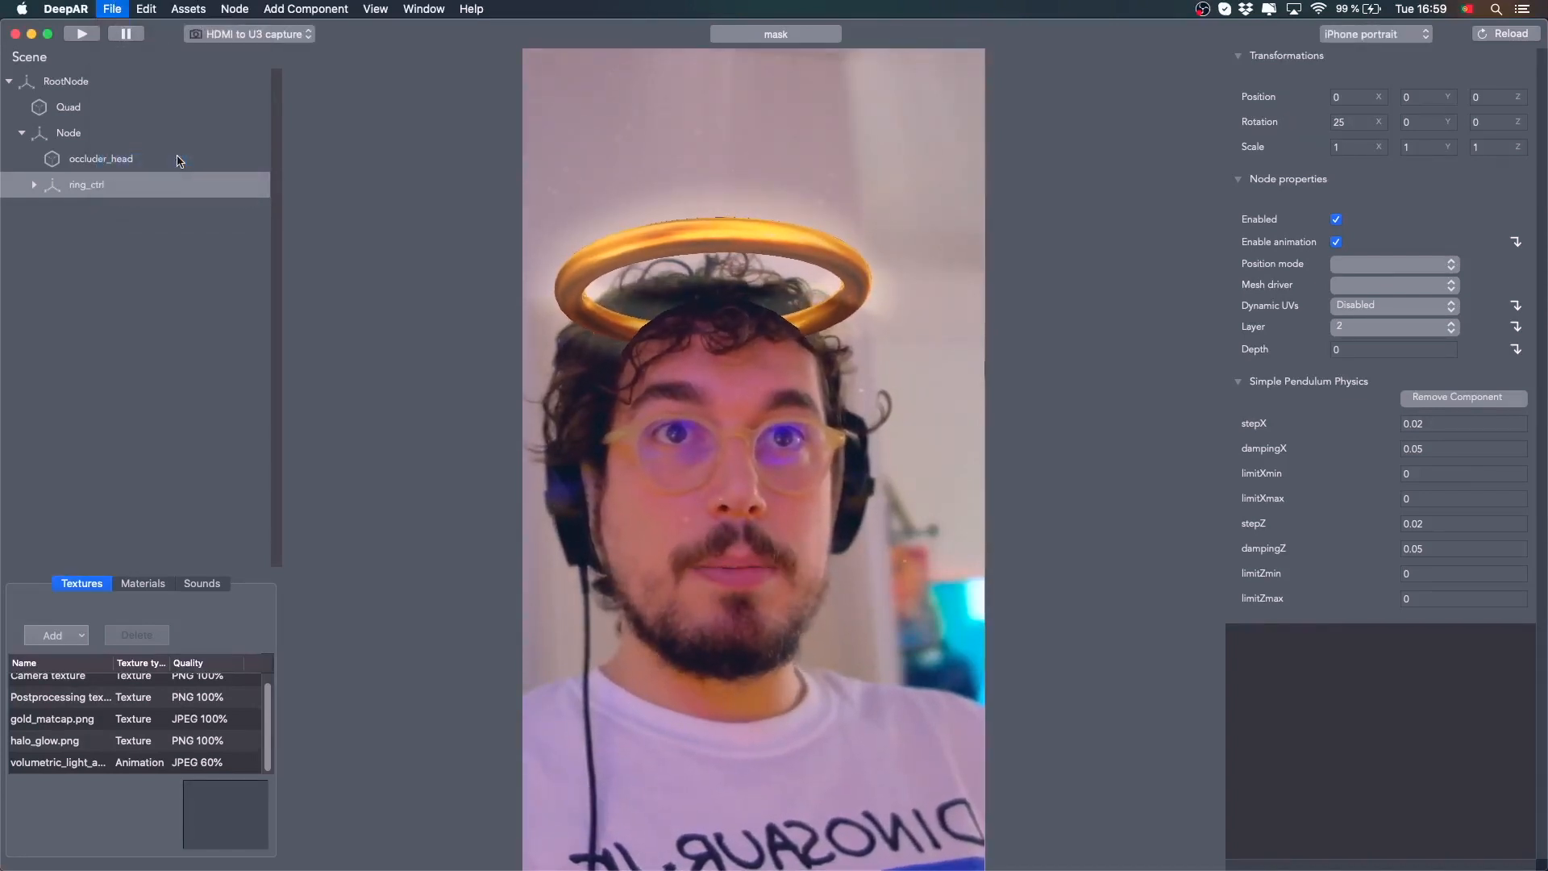
left_click(786, 301)
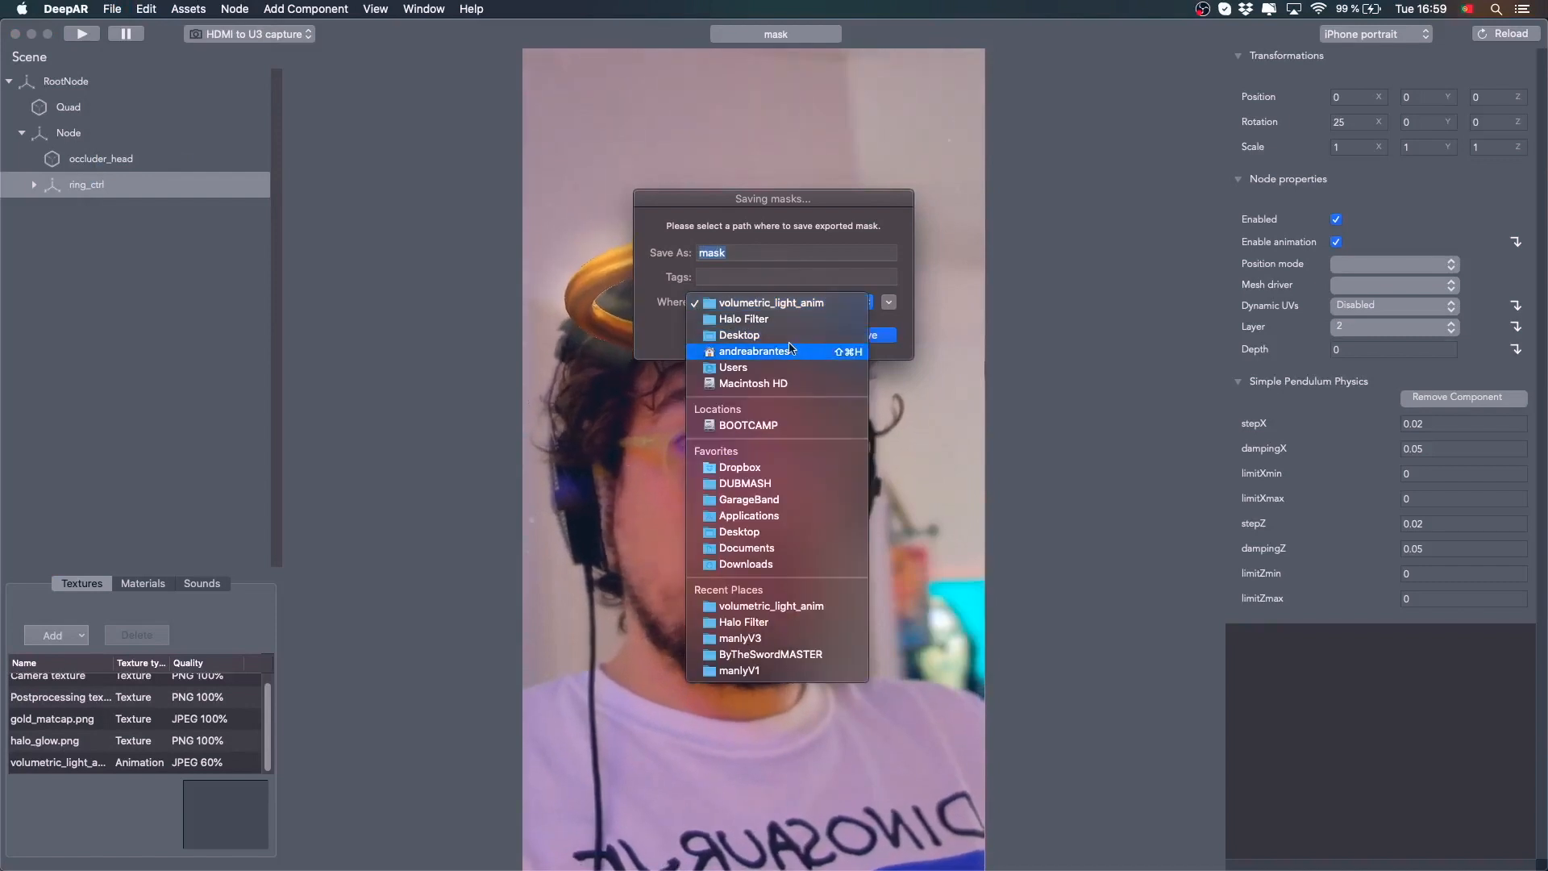
left_click(750, 320)
type("Halo")
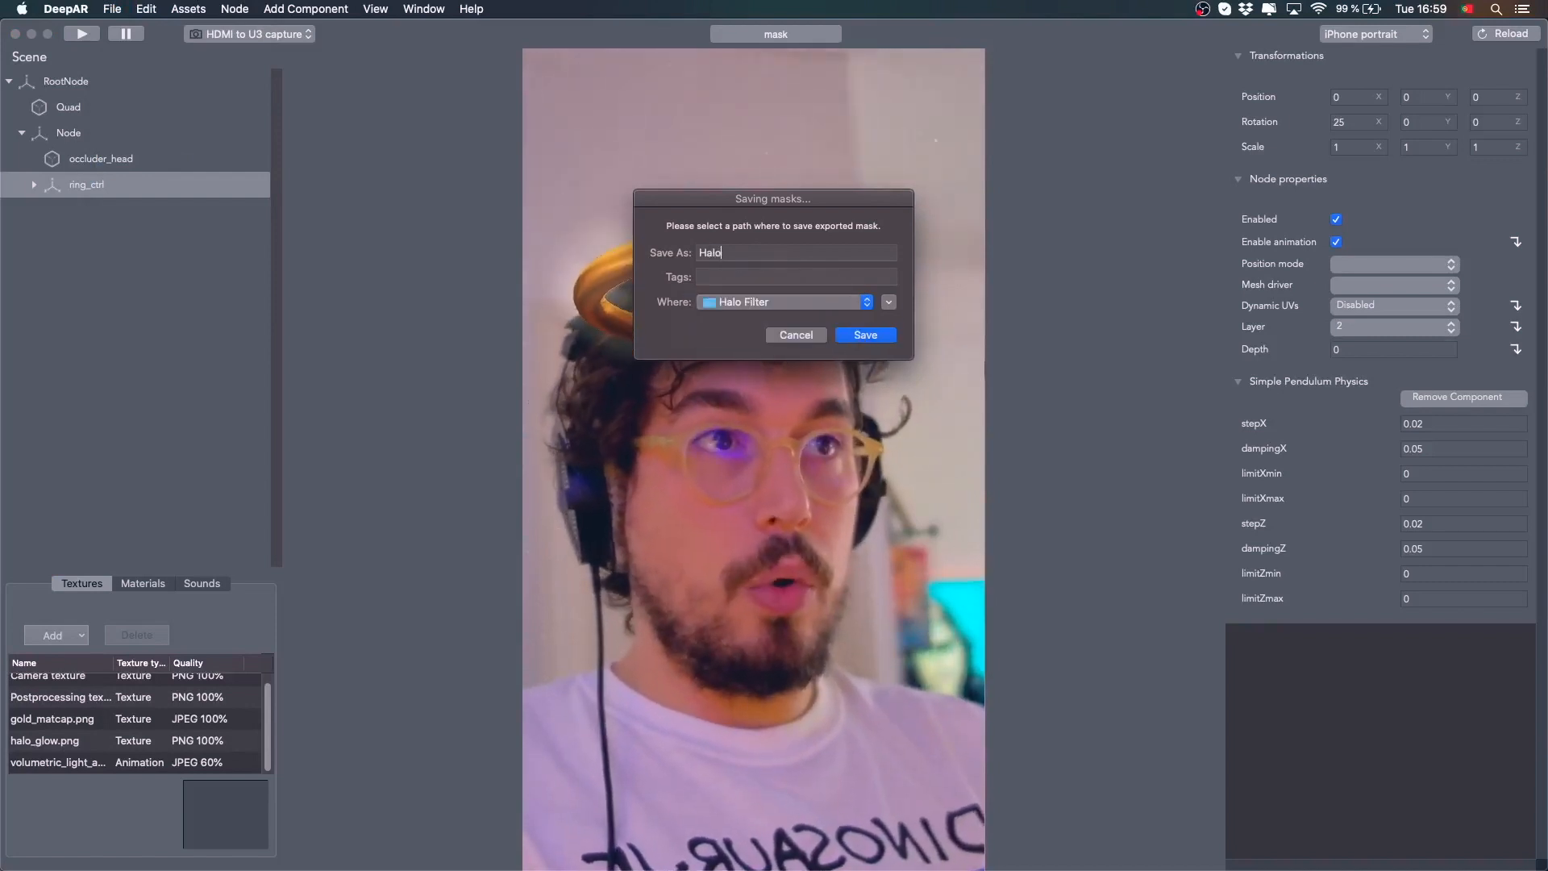
left_click(857, 337)
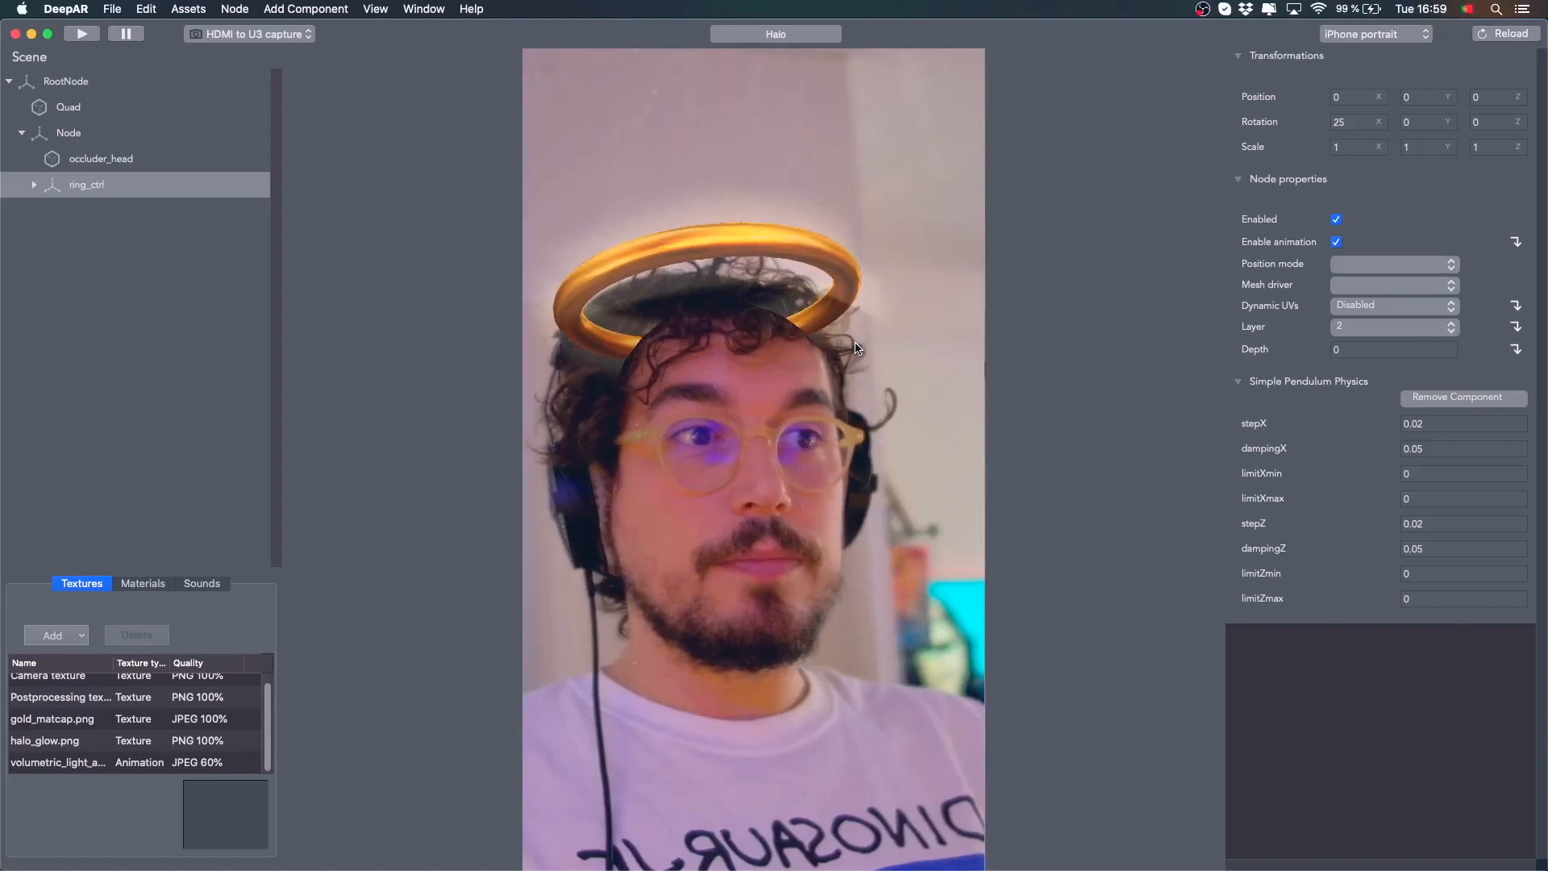